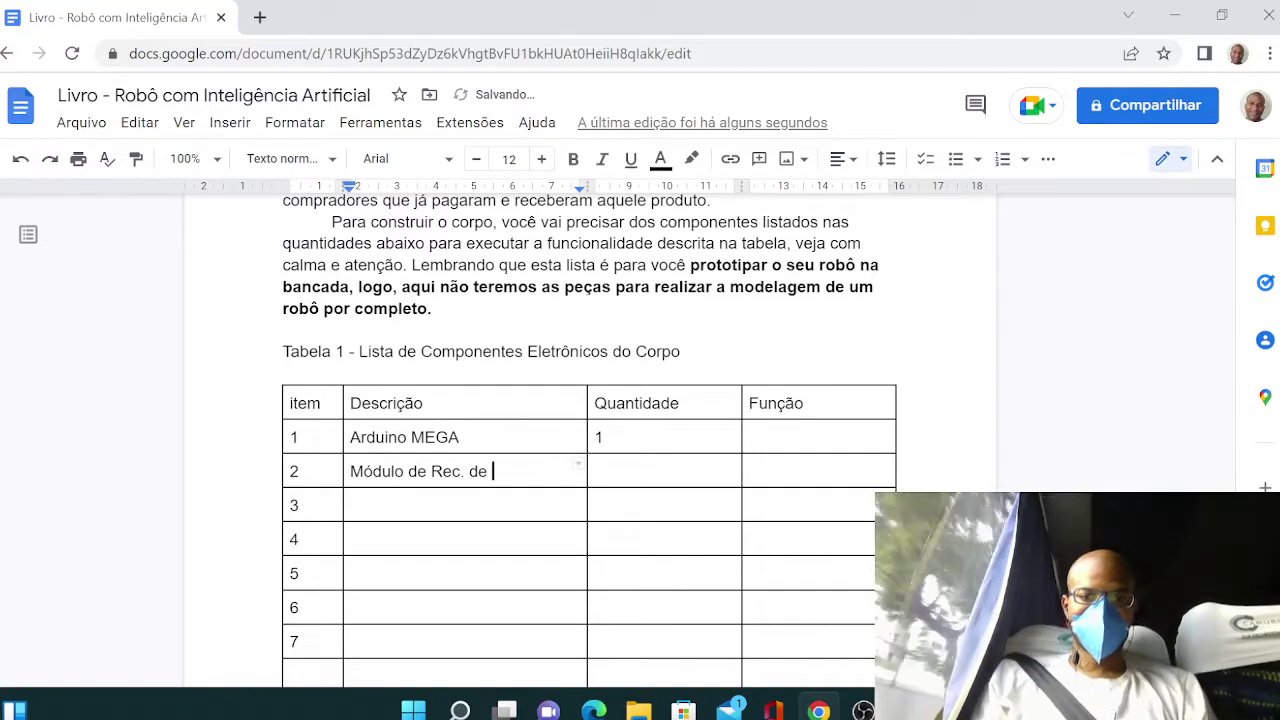
- Complete item 2's description as "Módulo de Rec. de Voz VR3" and enter a quantity of 1
type("VOZ")
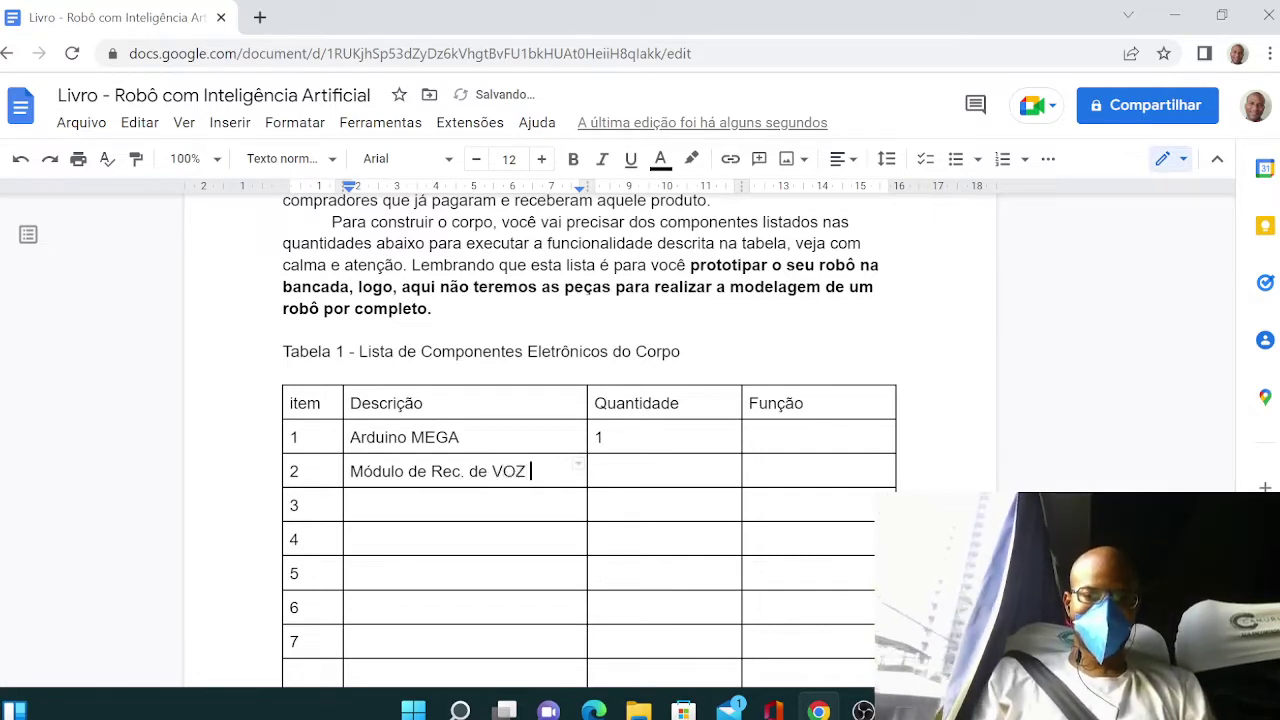
key("BackSpace")
key("BackSpace")
type("Voz ")
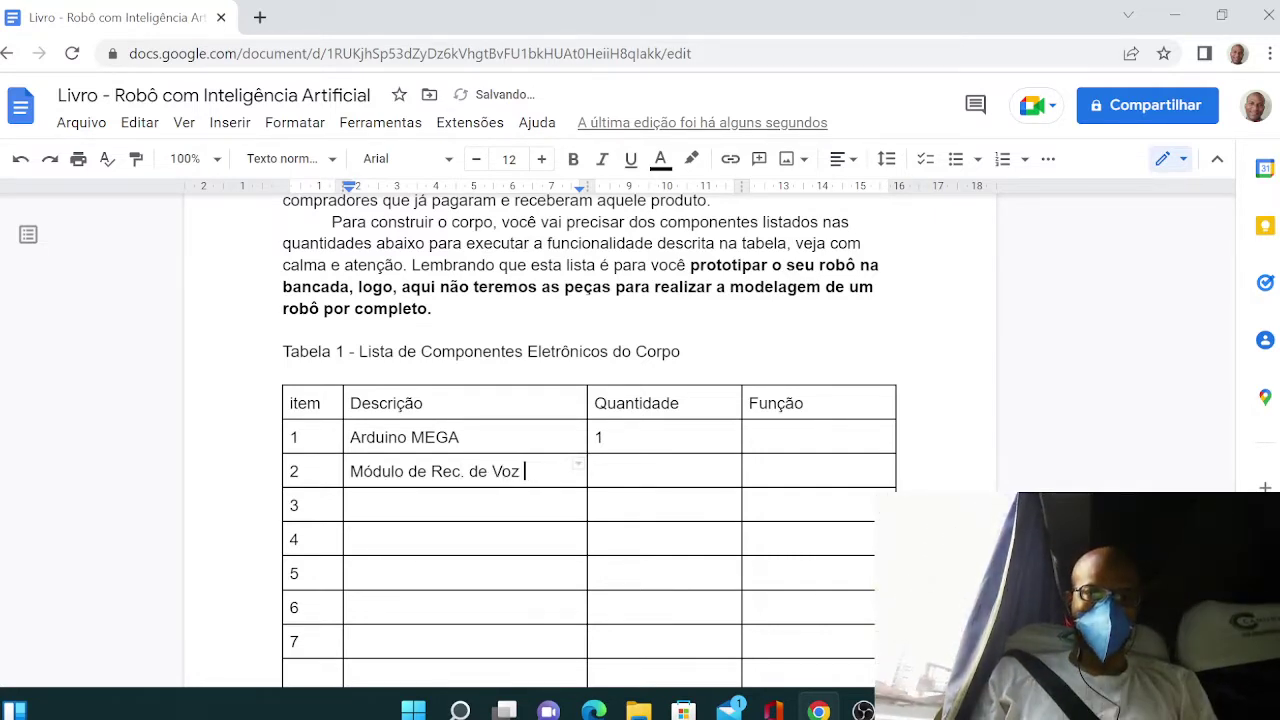
type("VR3")
key("Tab")
type("1")
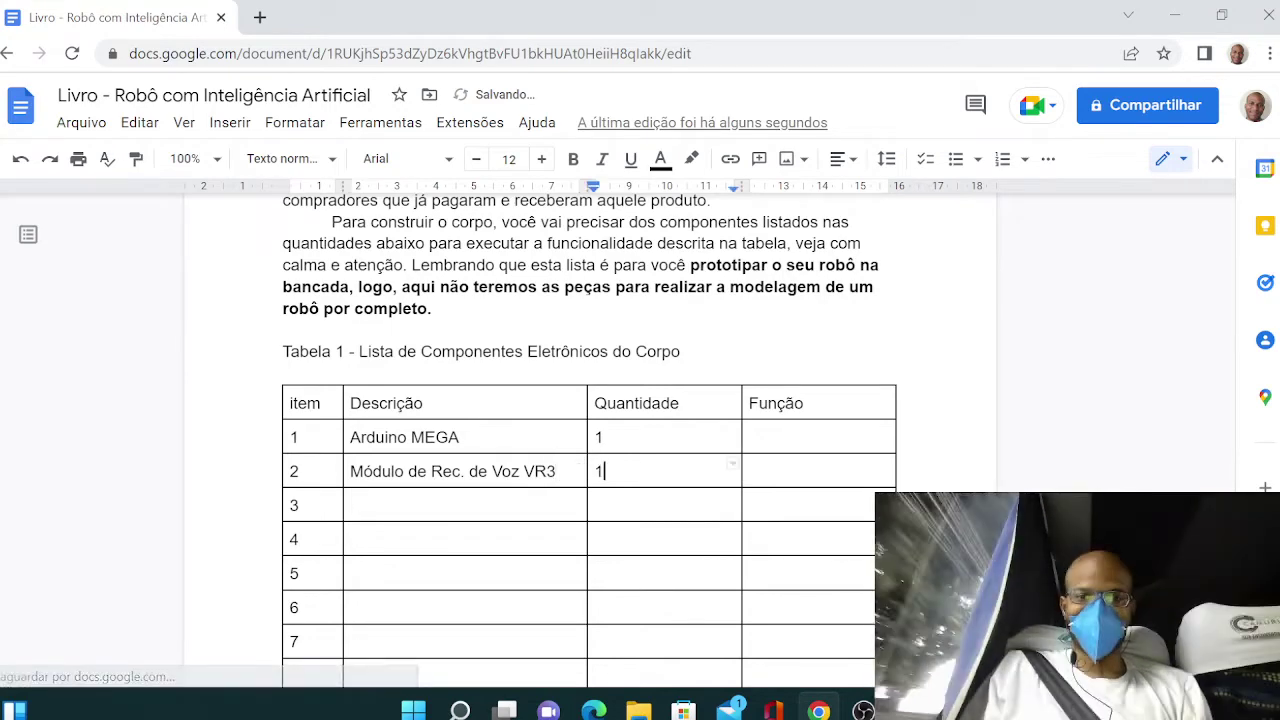
key("Down")
key("Left")
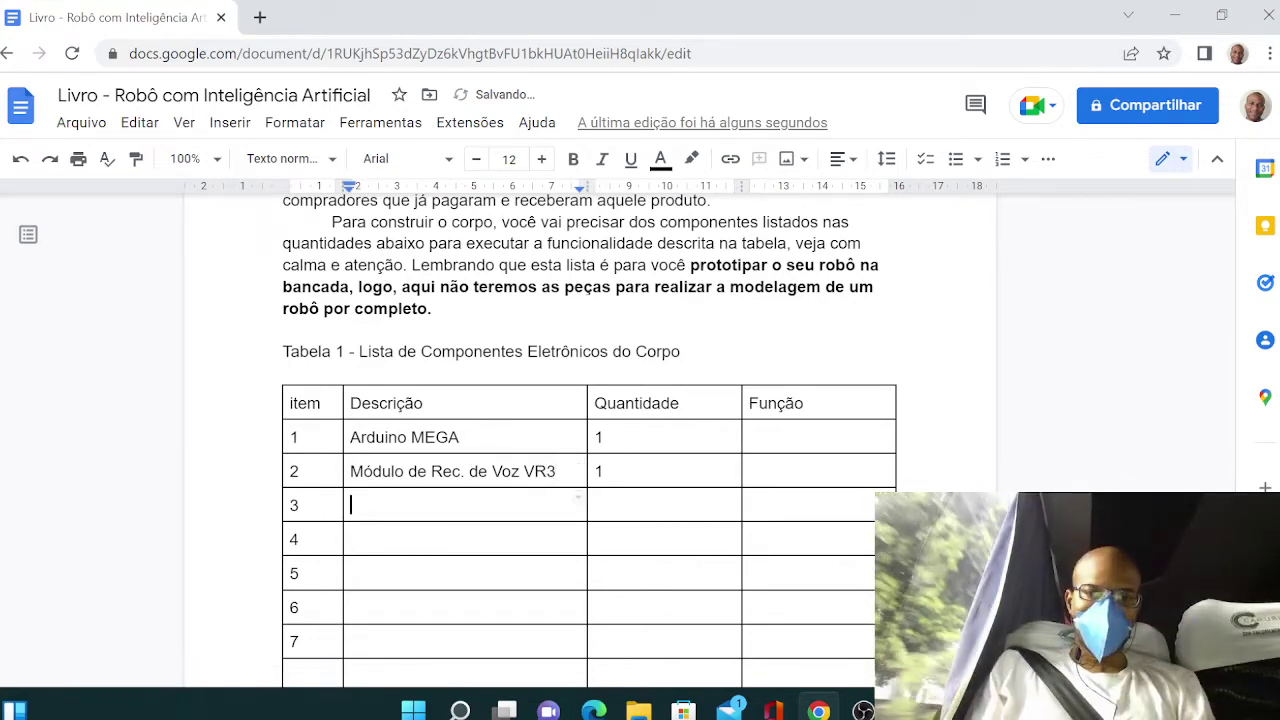
type("P")
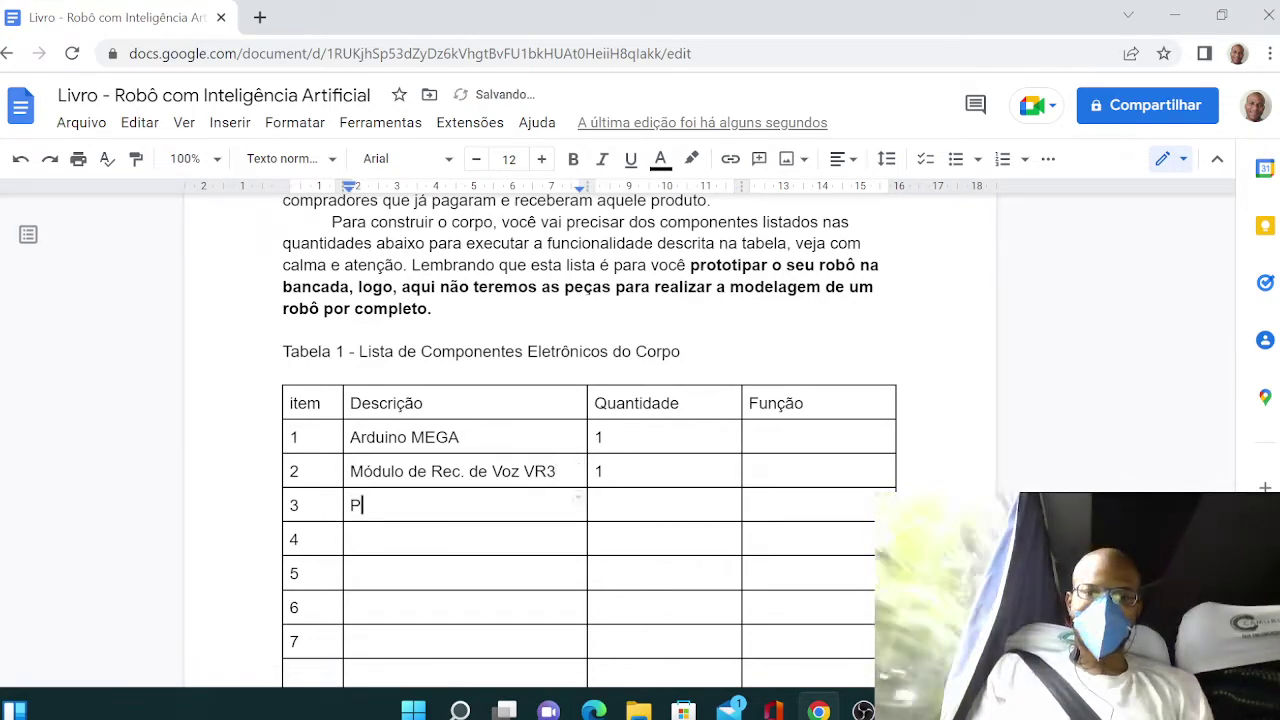
key("BackSpace")
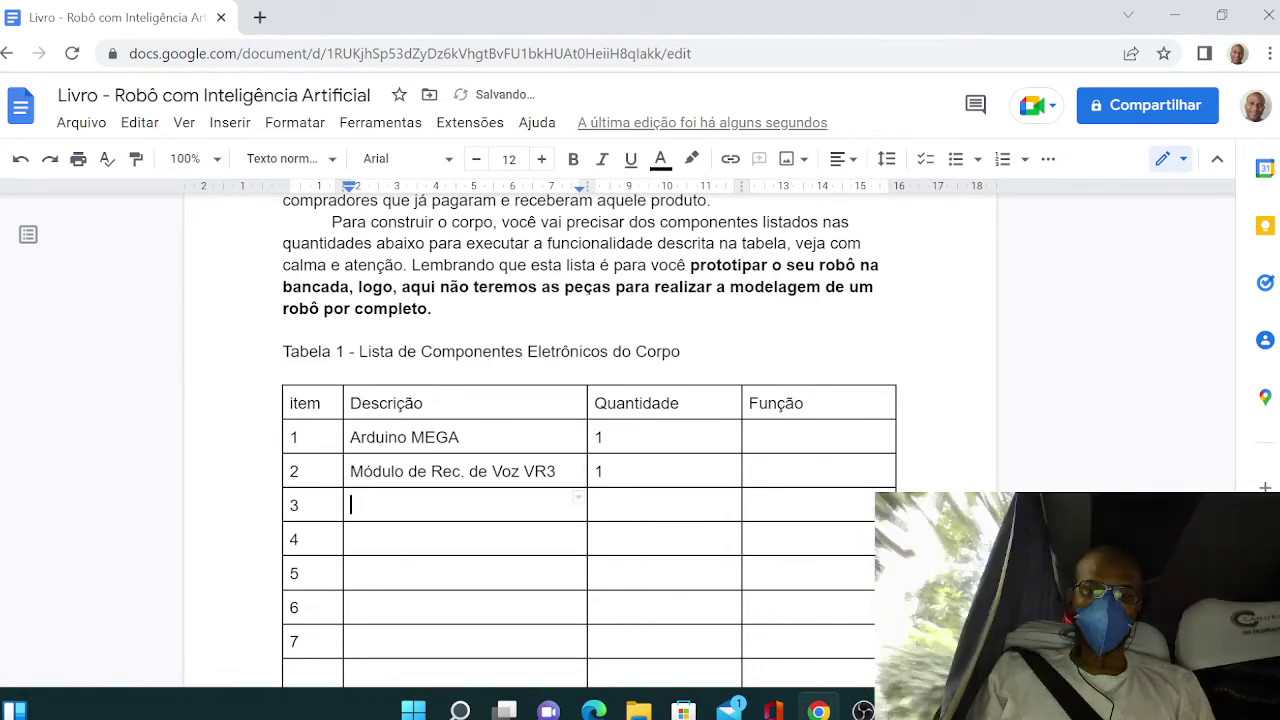
type("Servos M")
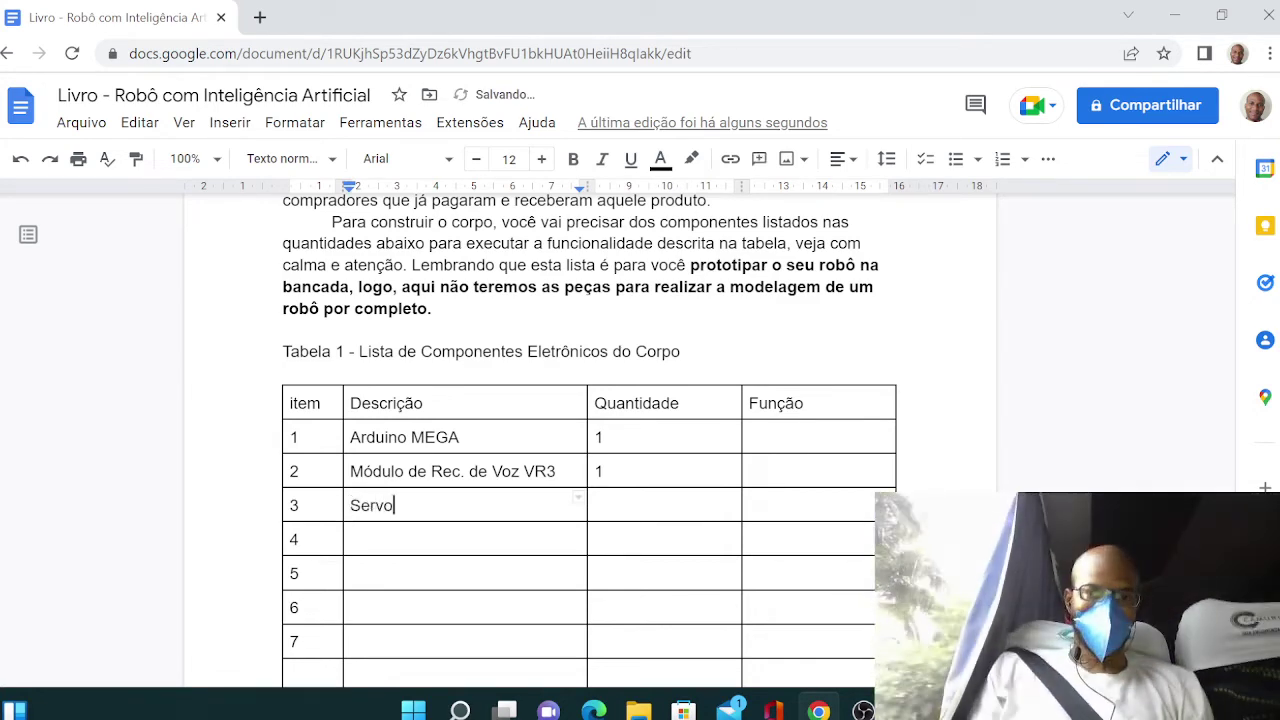
key("BackSpace")
key("BackSpace")
key("BackSpace")
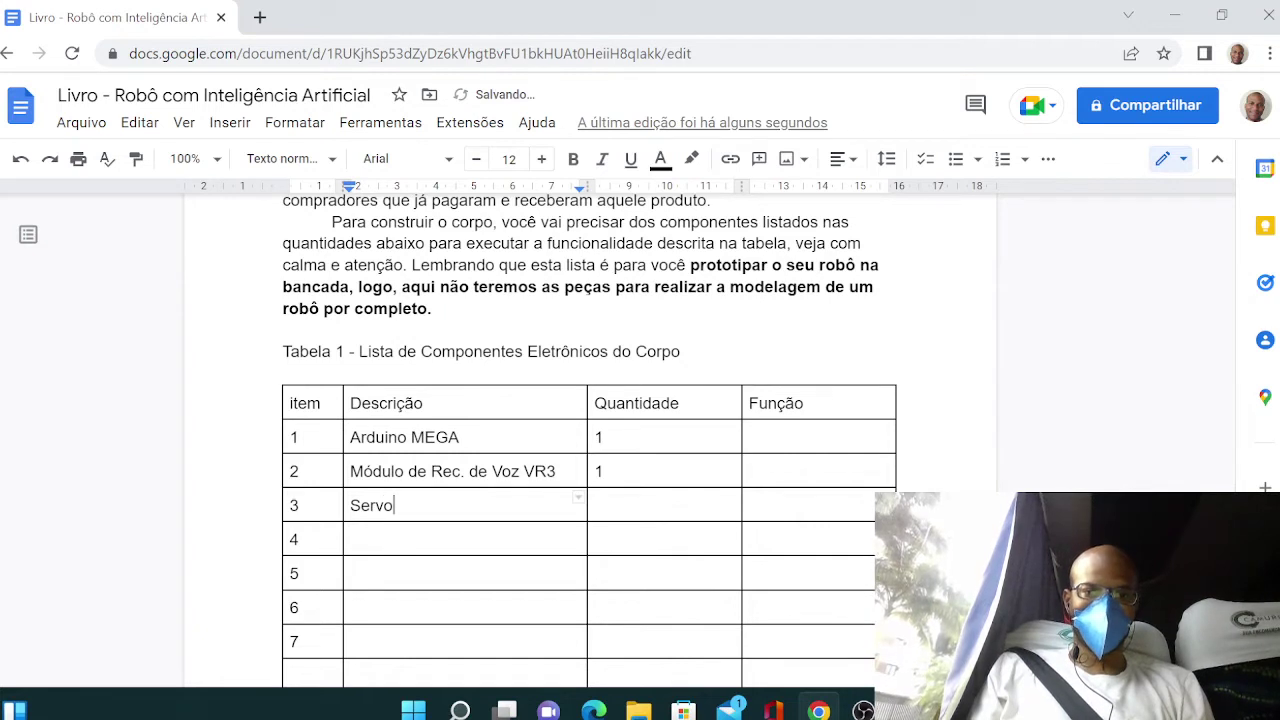
key("BackSpace")
key("BackSpace")
key("BackSpace")
key("BackSpace")
key("BackSpace")
- Describe item 3 as "Micro Servo Motor 9g" and enter a quantity of 3
type("Micro")
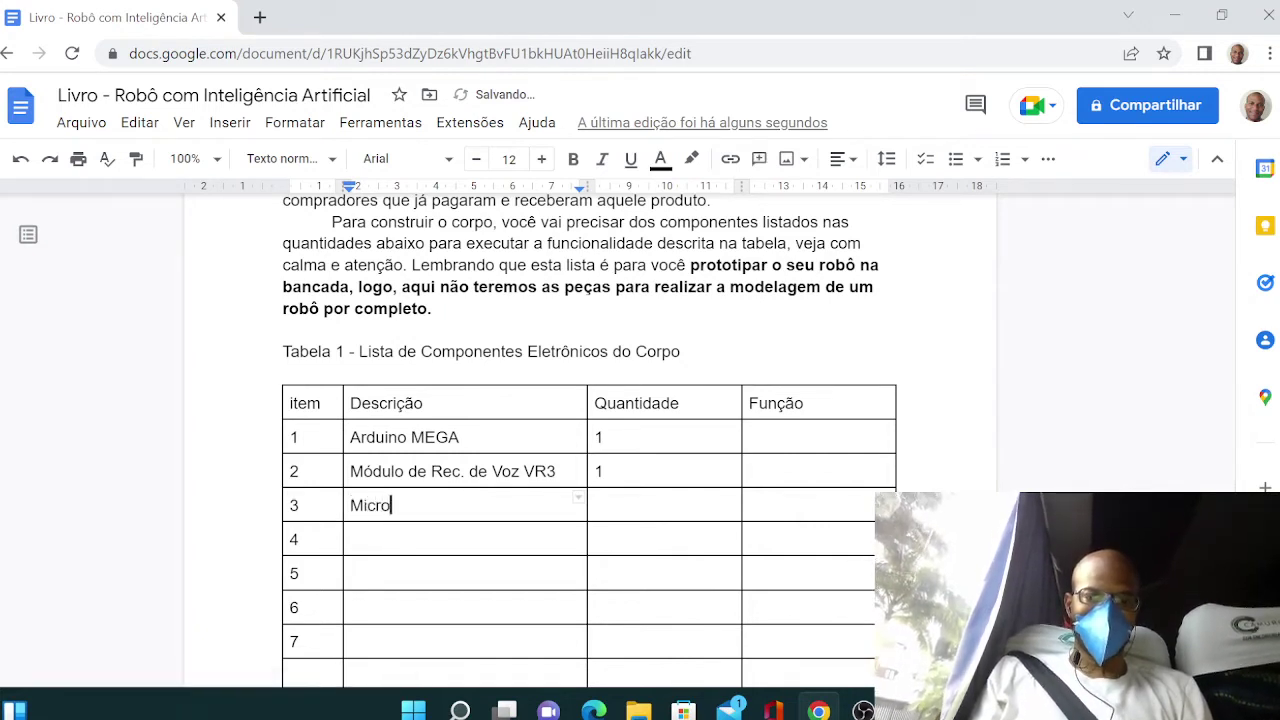
type(" Servo Motor")
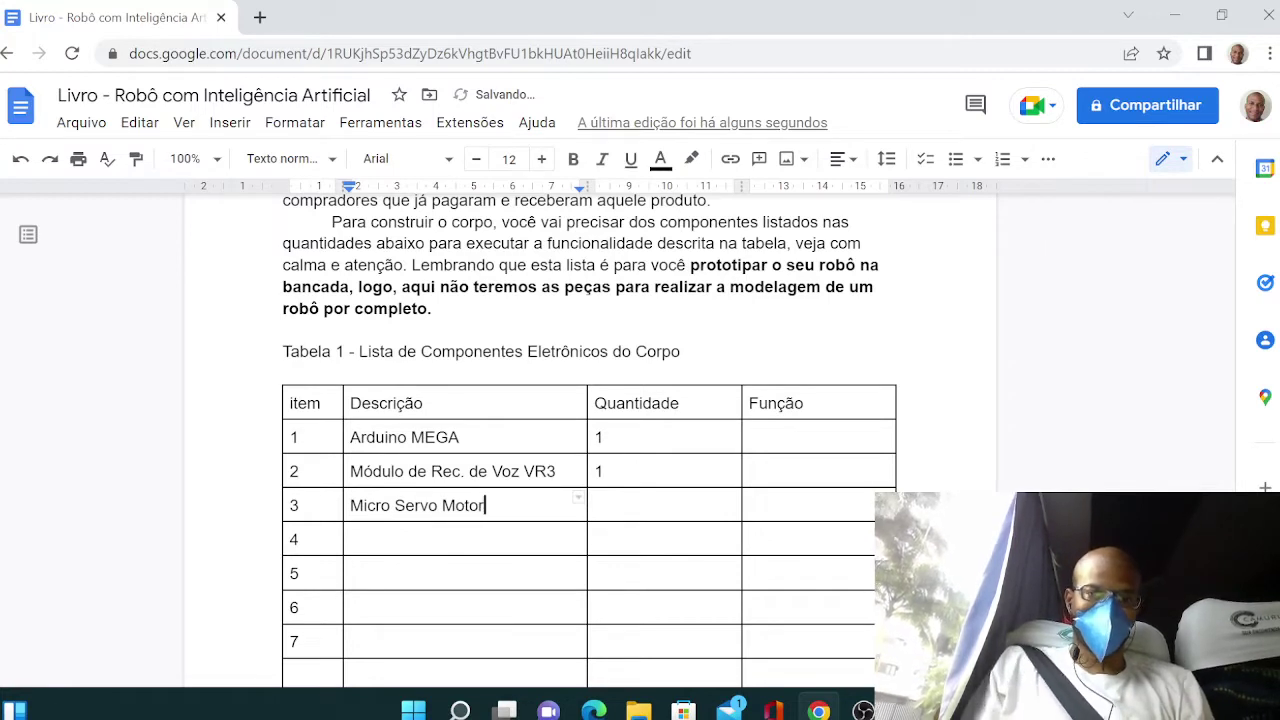
type(" 9")
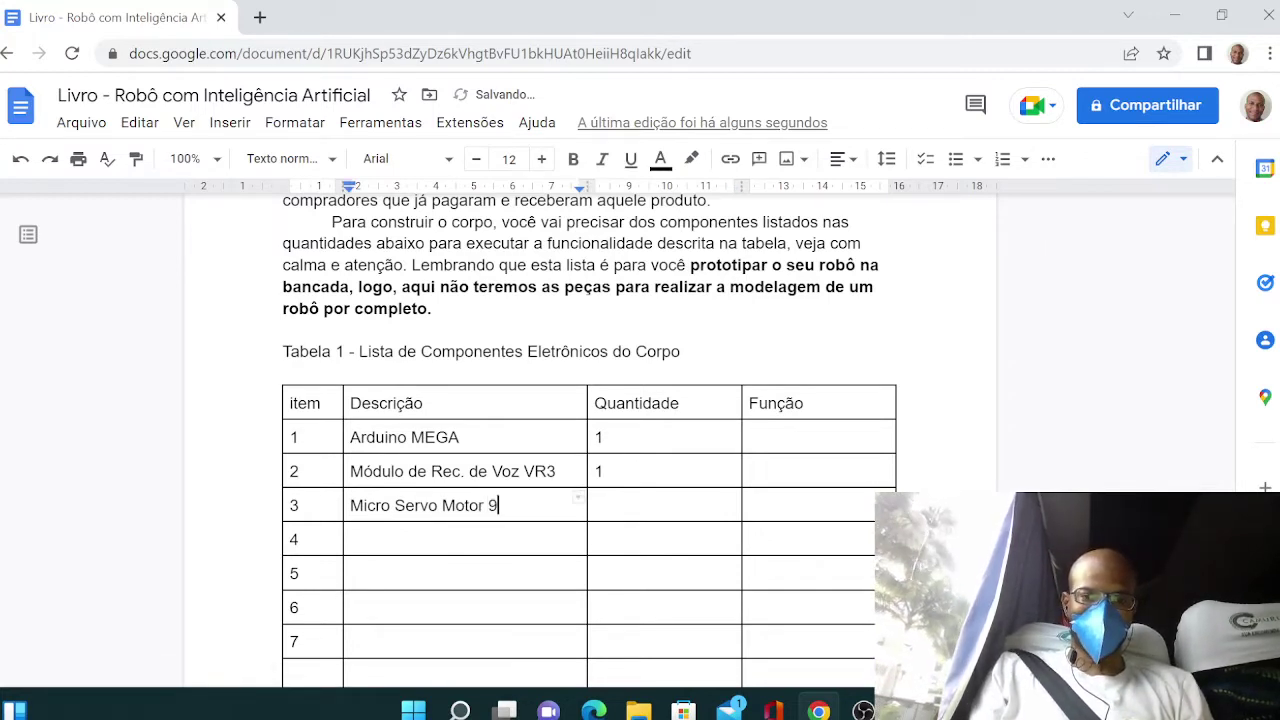
type("g")
left_click(596, 505)
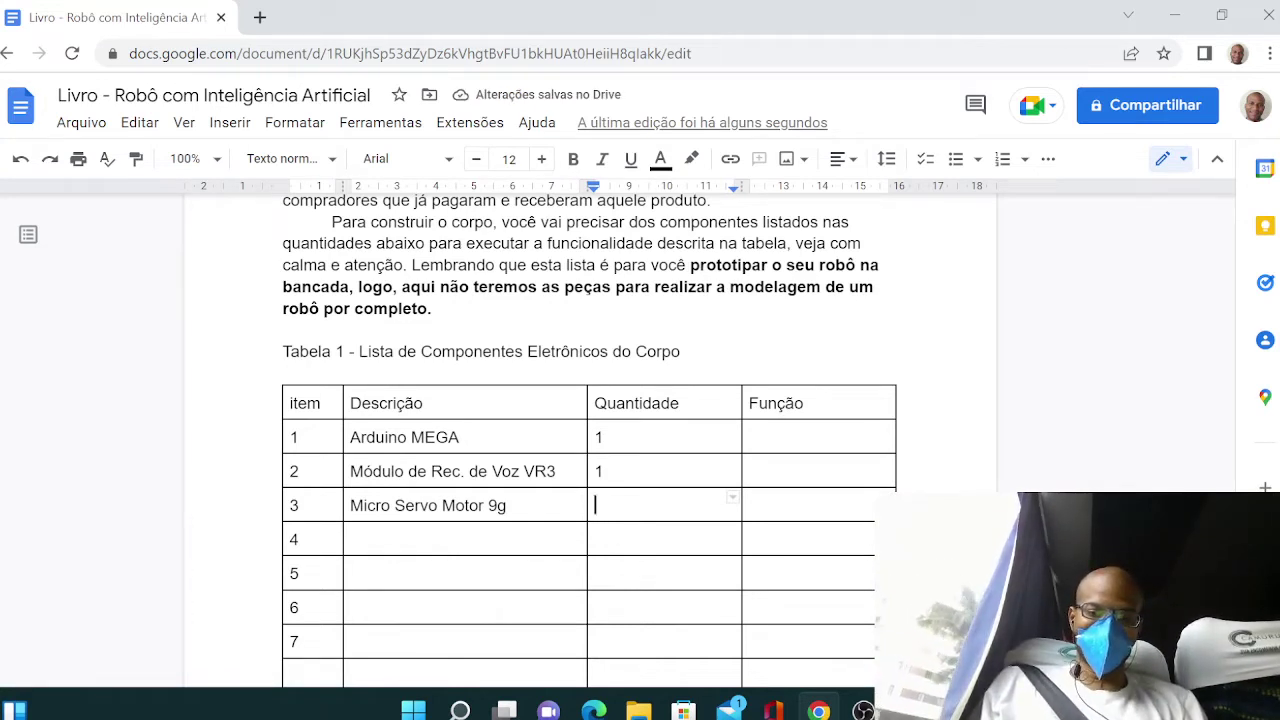
type("3")
key("Down")
key("Left")
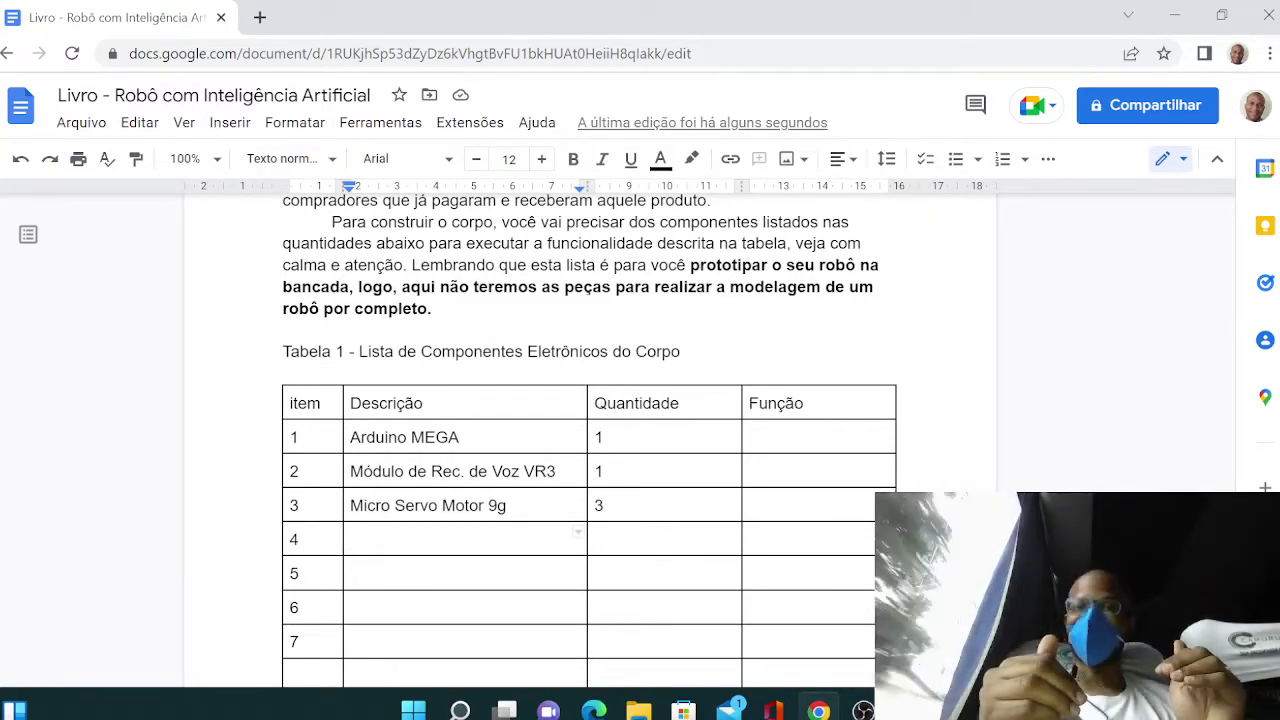
key("Down")
key("Down")
key("Down")
key("Down")
key("Down")
key("Down")
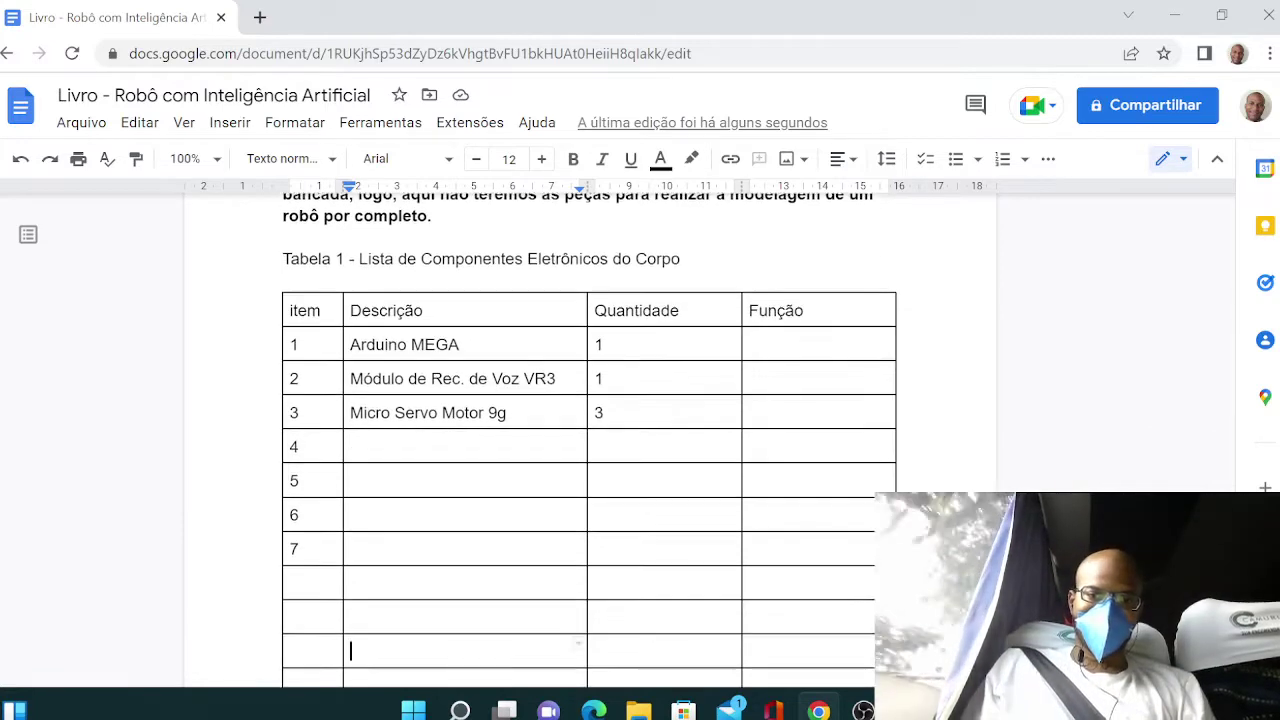
key("Up")
key("Up")
key("Up")
key("Up")
key("Up")
key("Up")
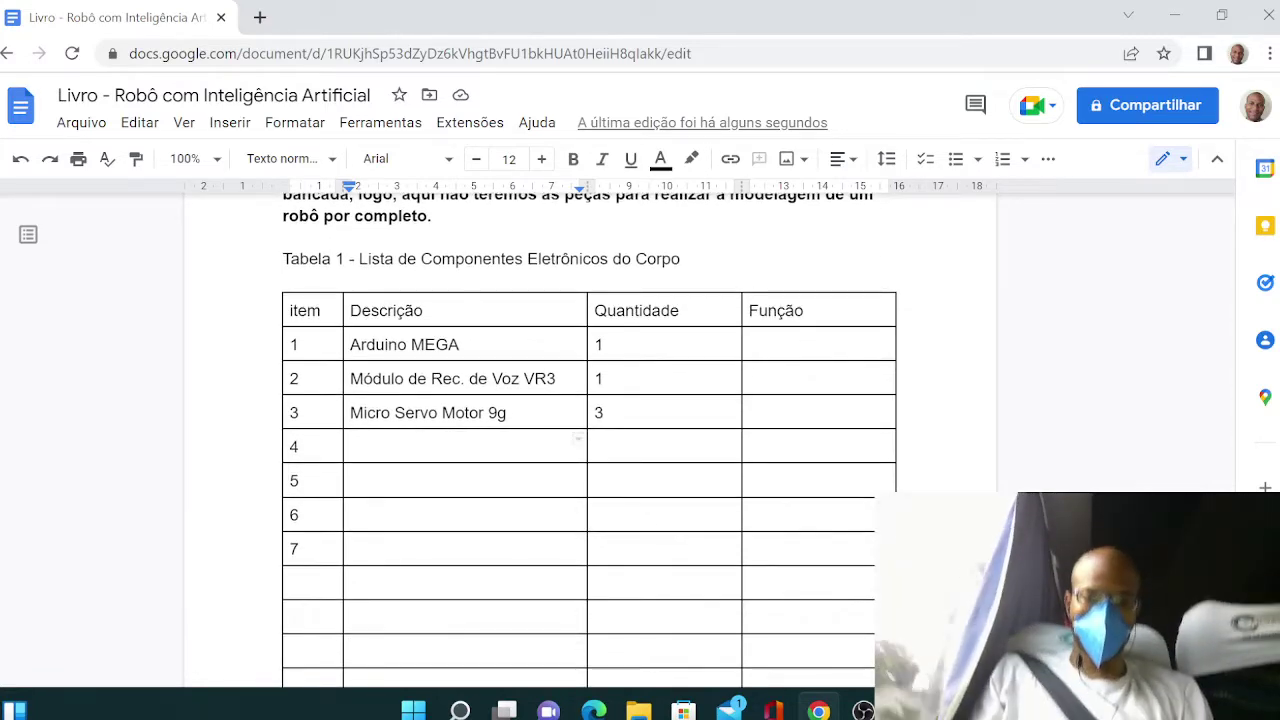
- Describe item 4 as "Motor de Corrente Contínua 5V" and enter a quantity of 2
type("Mod")
key("BackSpace")
type("tor de ")
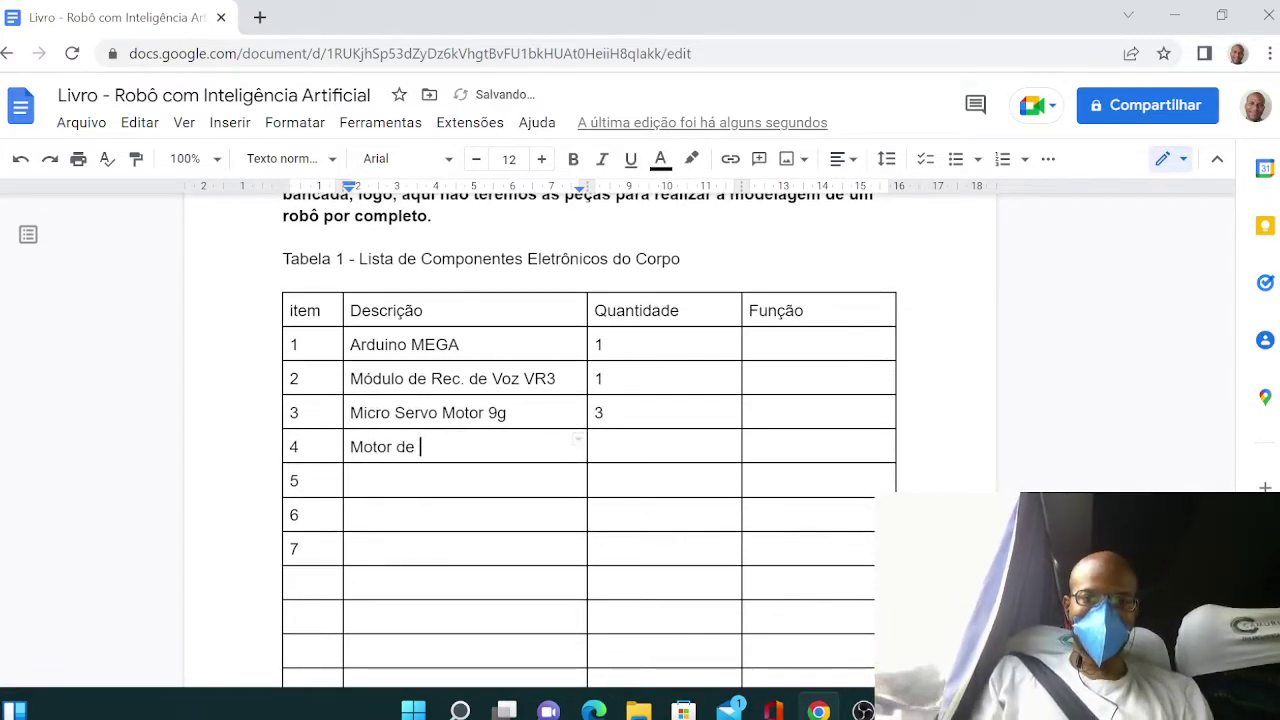
type("Corrente ")
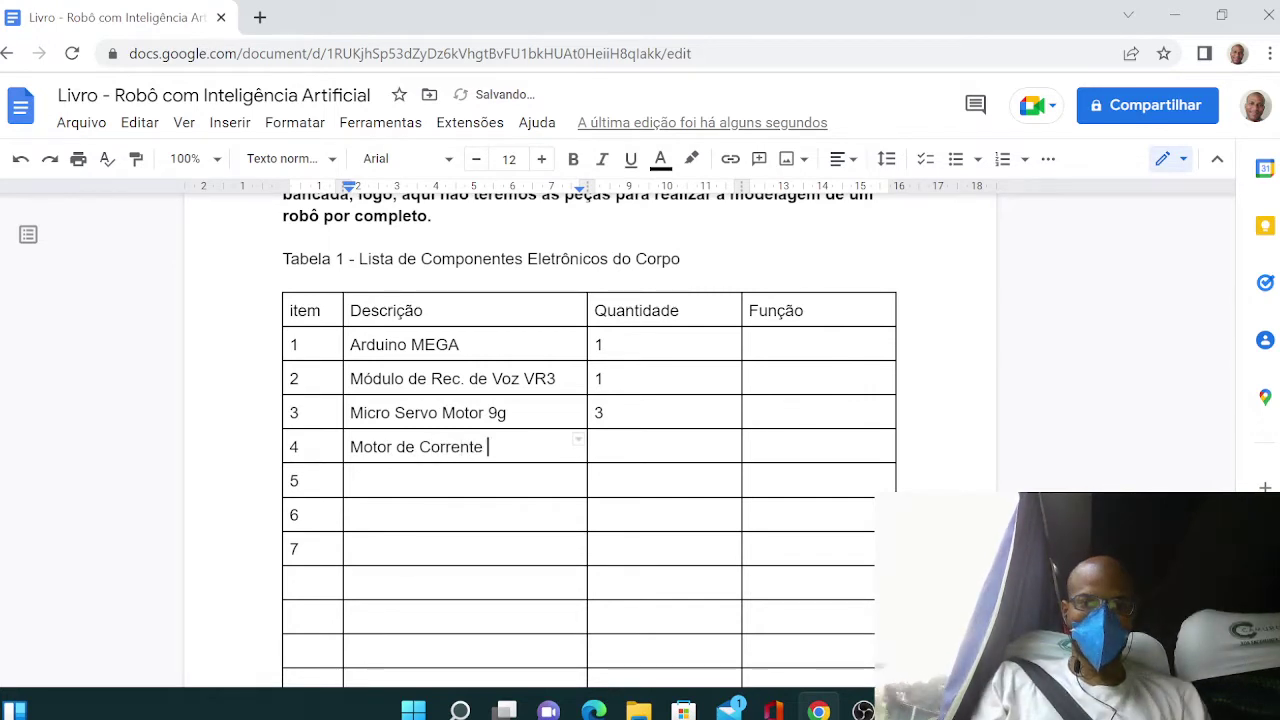
type("Contínua 5V")
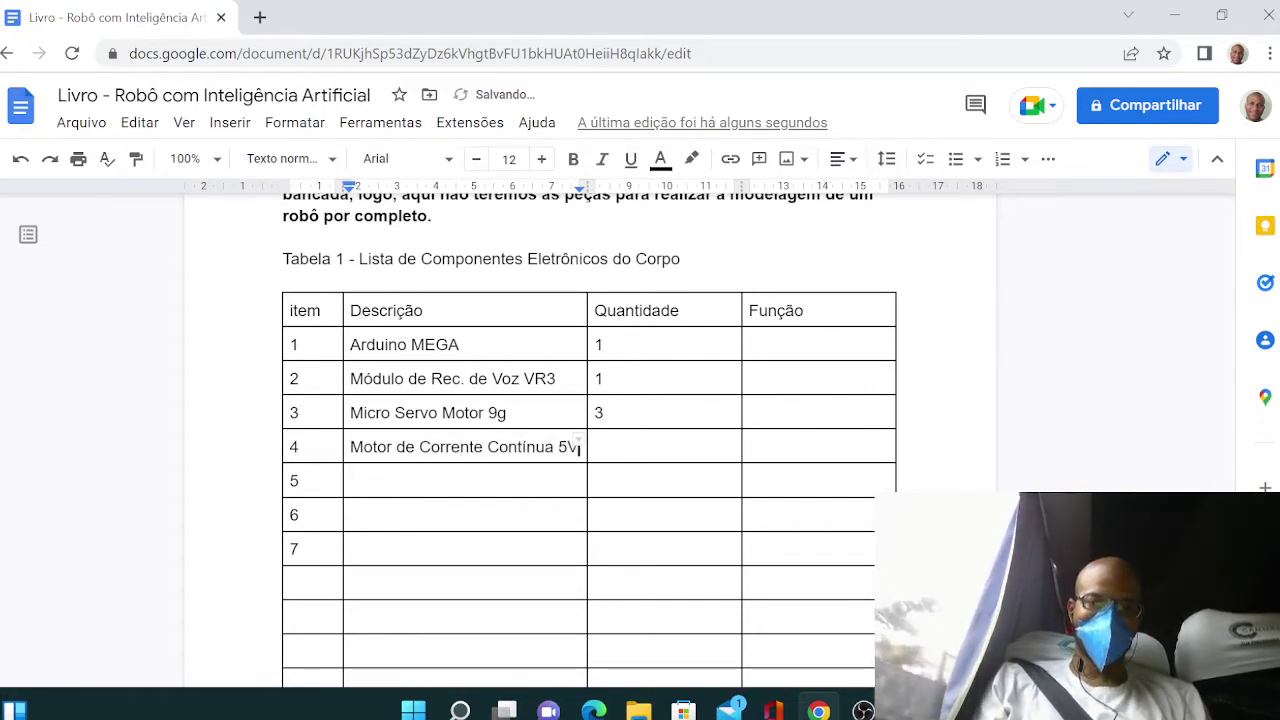
key("Tab")
type("2")
- Enter "Driver para Motores 12V" as the description of item 5
key("Down")
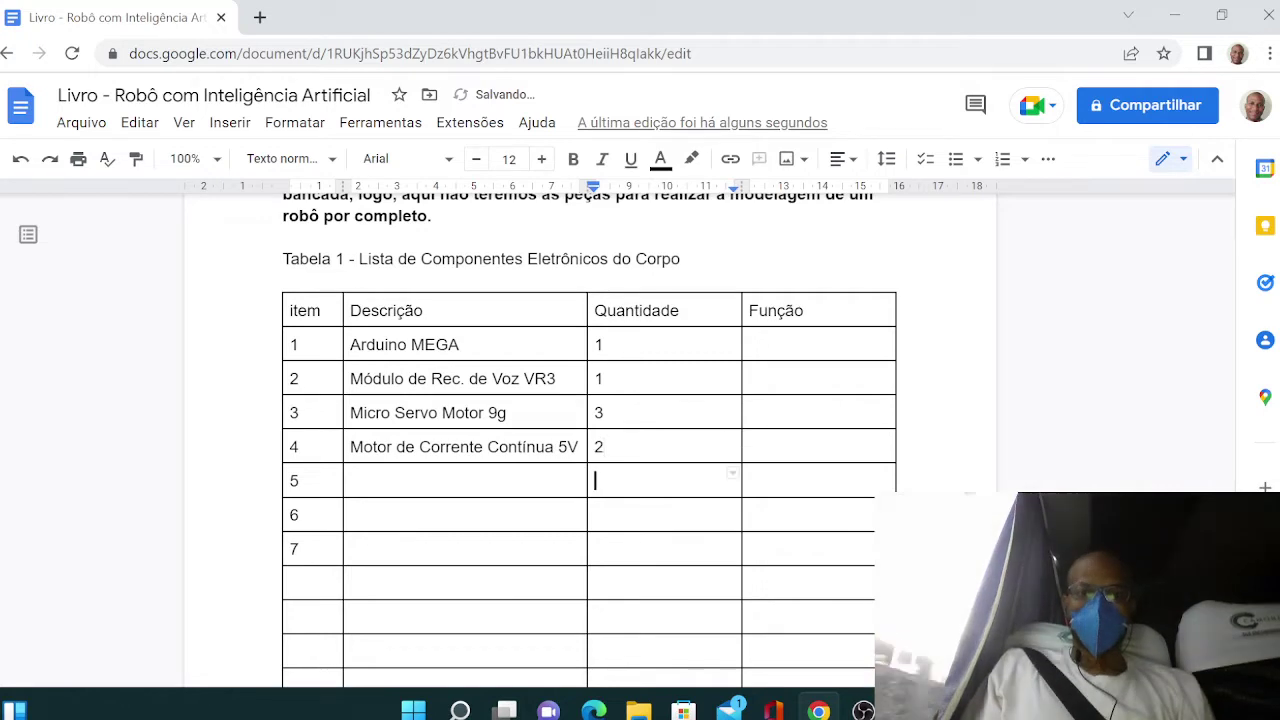
left_click(351, 480)
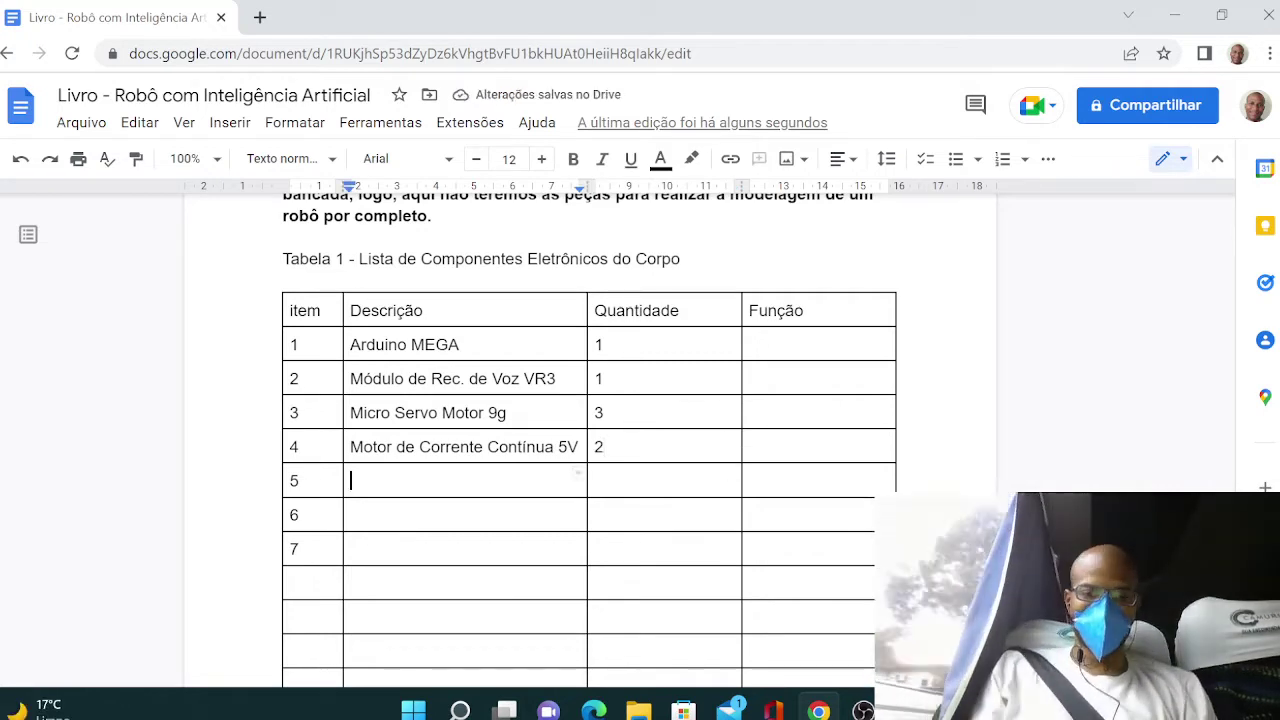
type("Driver ")
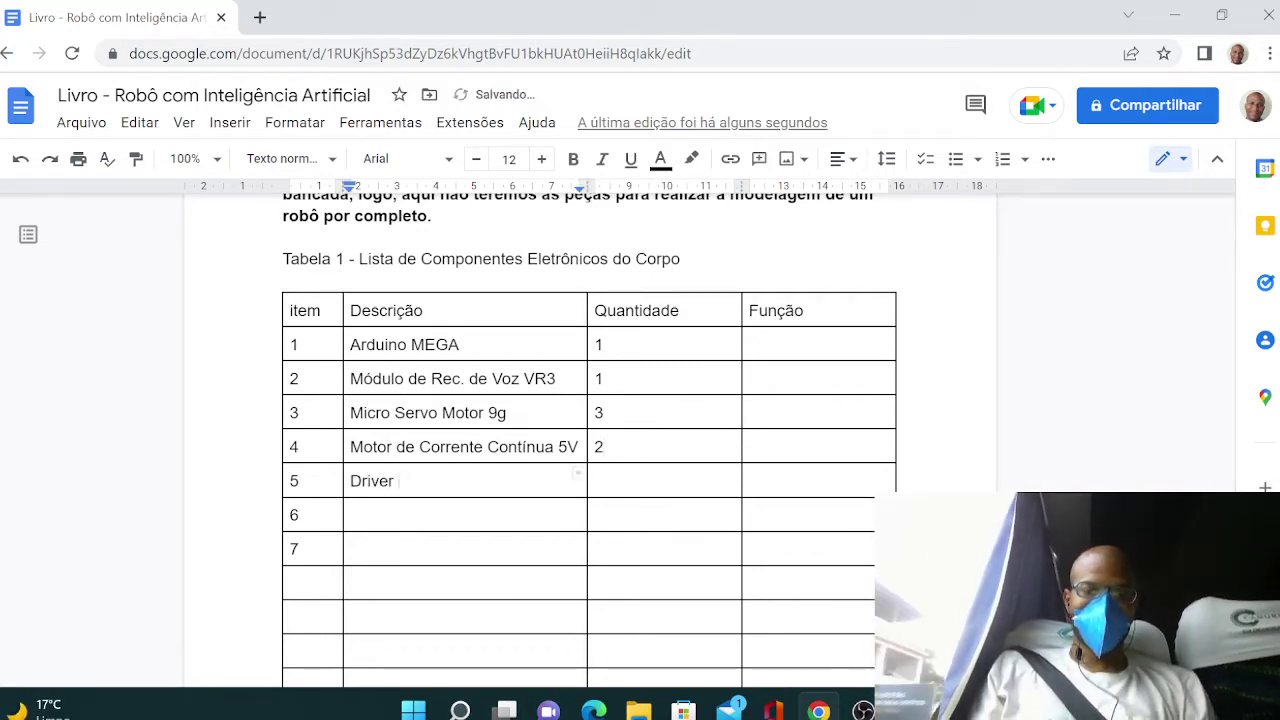
type("para Motore")
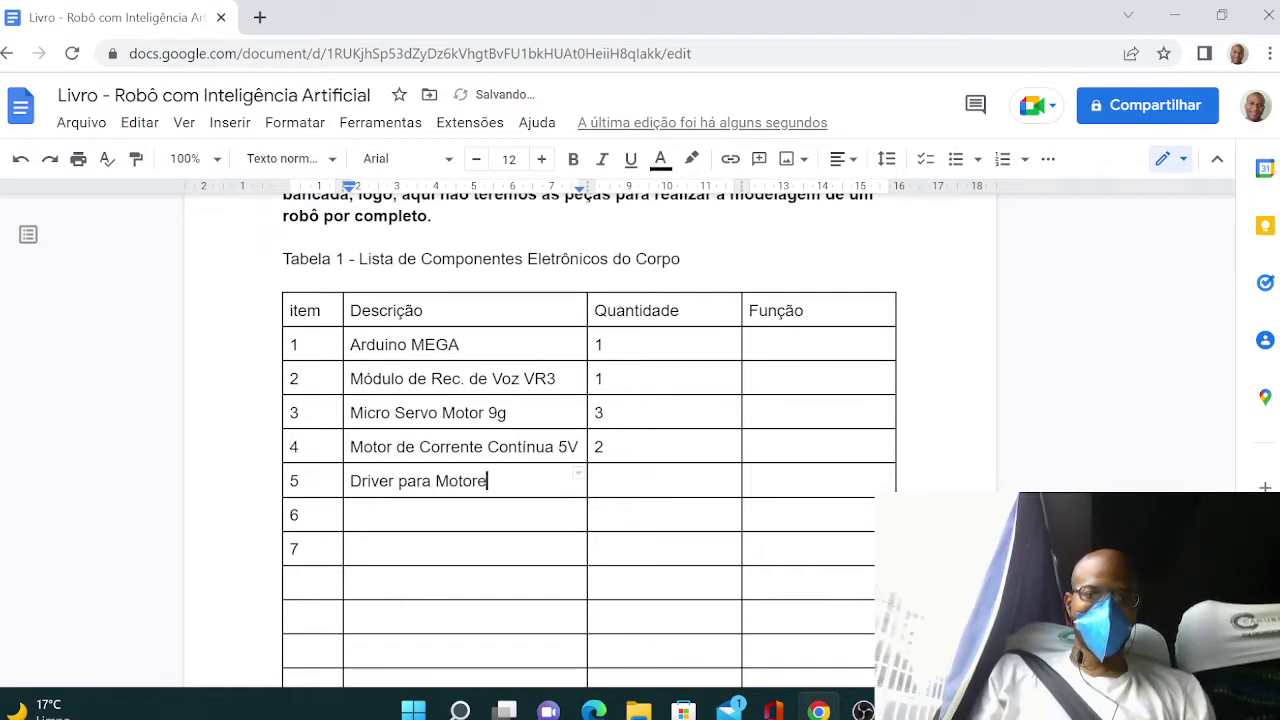
type("s")
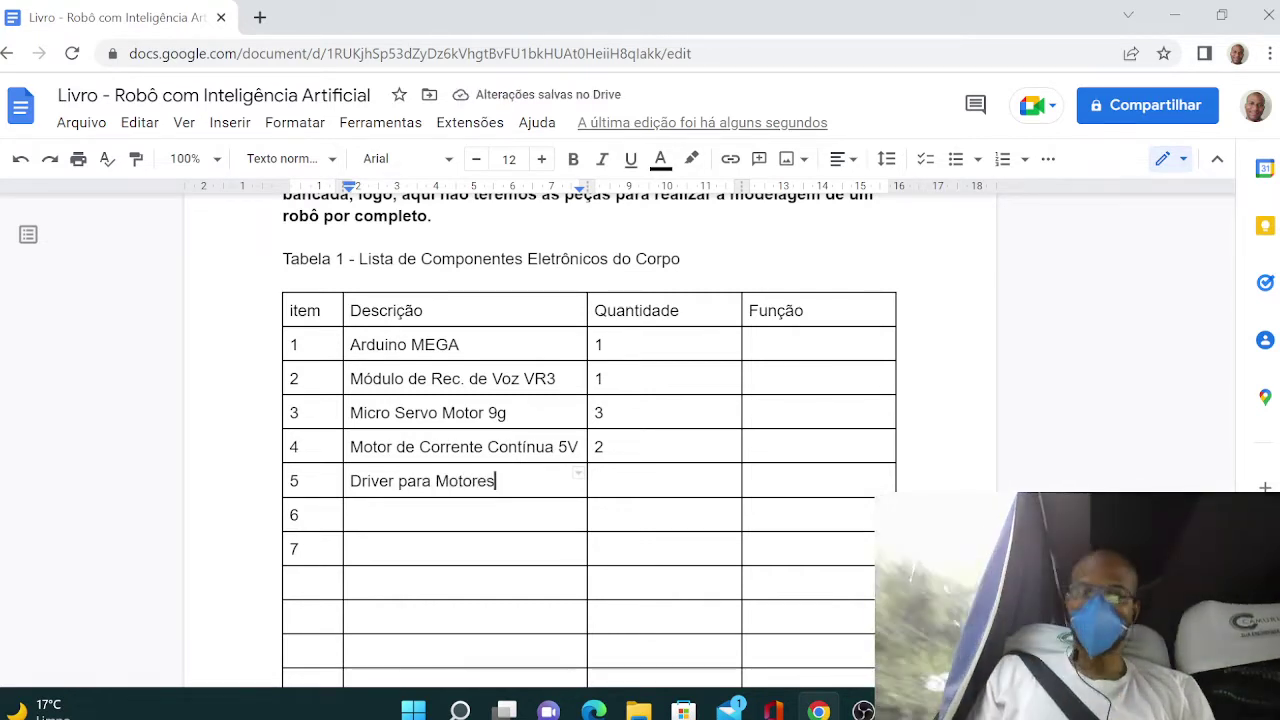
type(" 12V")
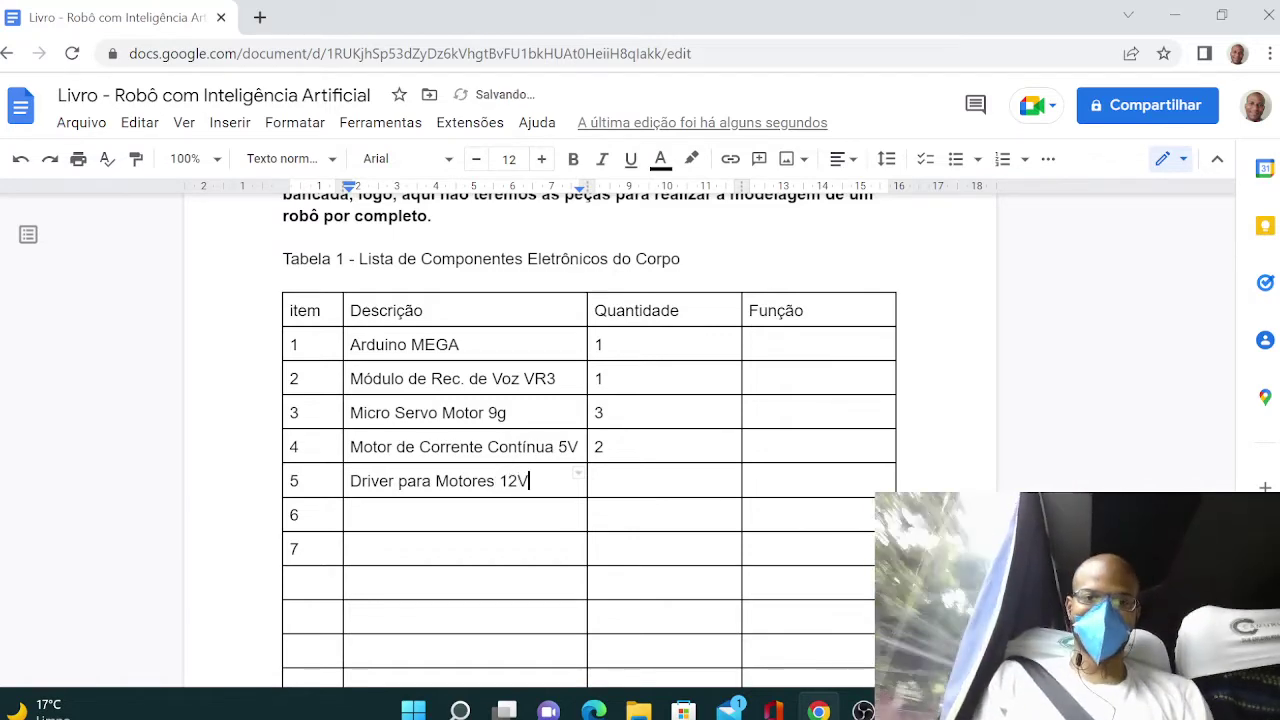
- Change the motor's voltage in item 4 to 12V and shorten "Corrente" to "Cor"
left_click(566, 447)
key("BackSpace")
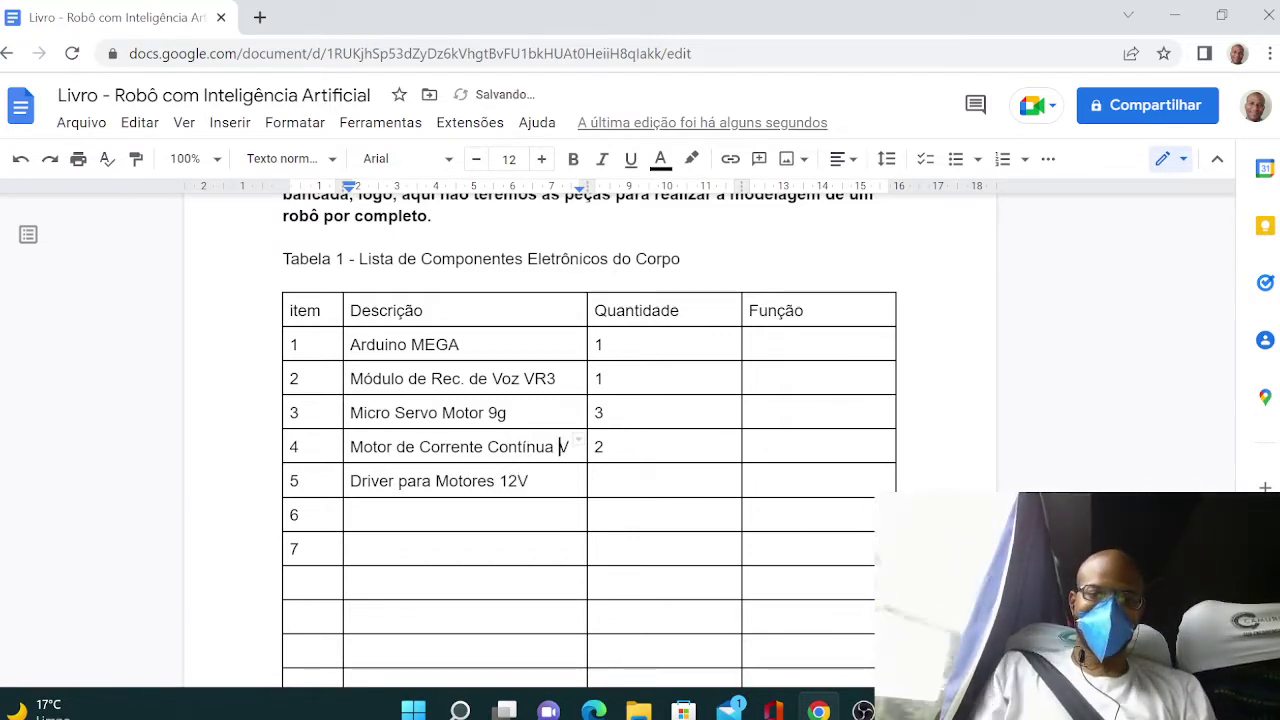
type("12")
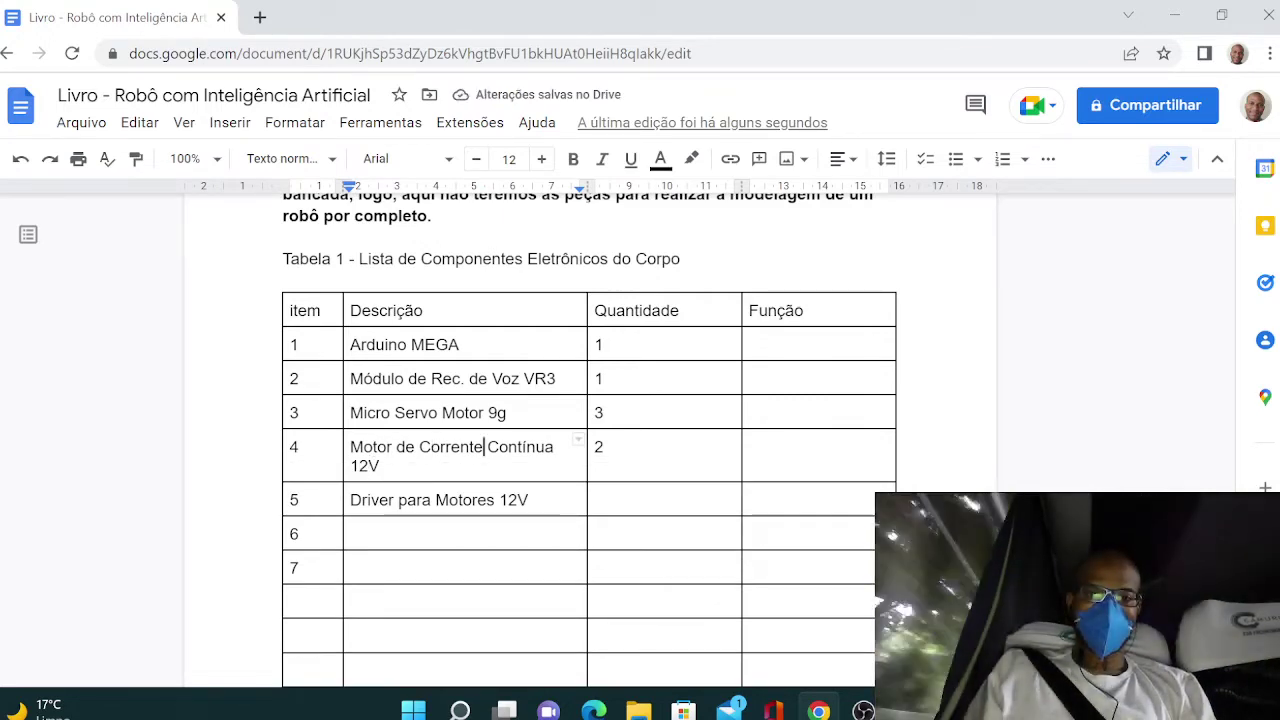
left_click(483, 447)
key("BackSpace")
key("BackSpace")
key("BackSpace")
key("BackSpace")
key("BackSpace")
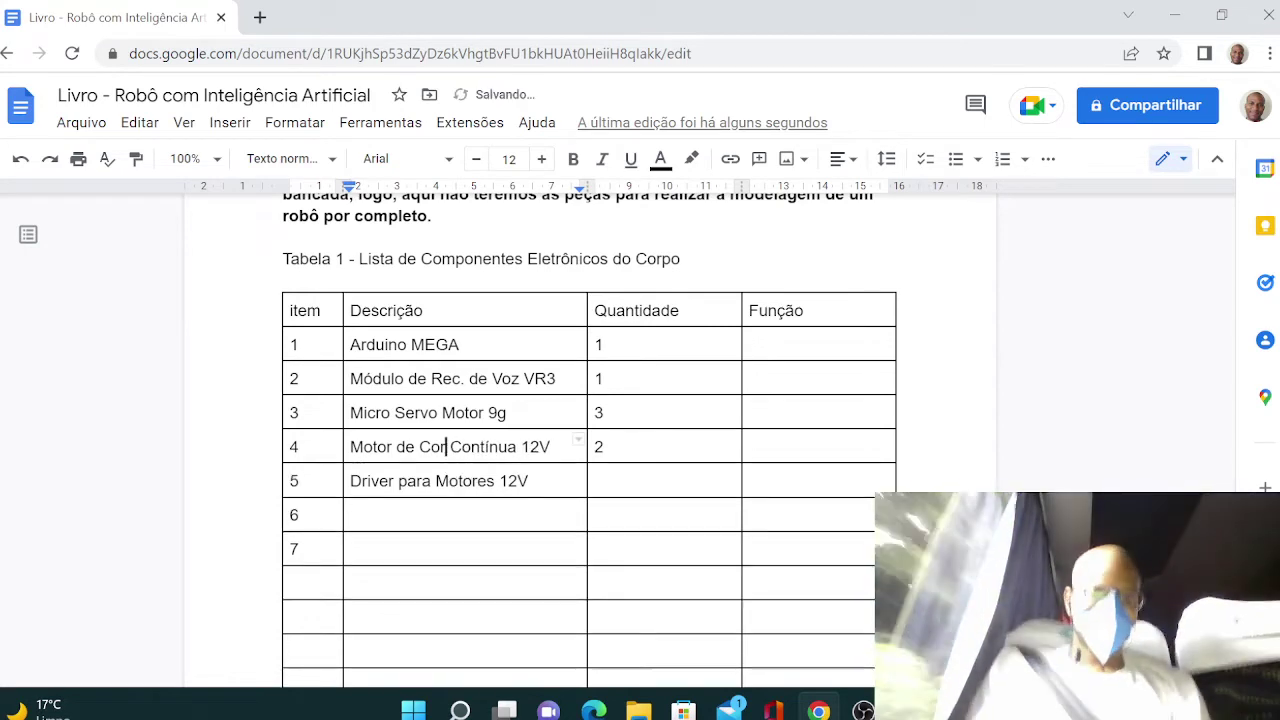
- Enter a quantity of 1 for the motor driver in item 5
left_click(450, 481)
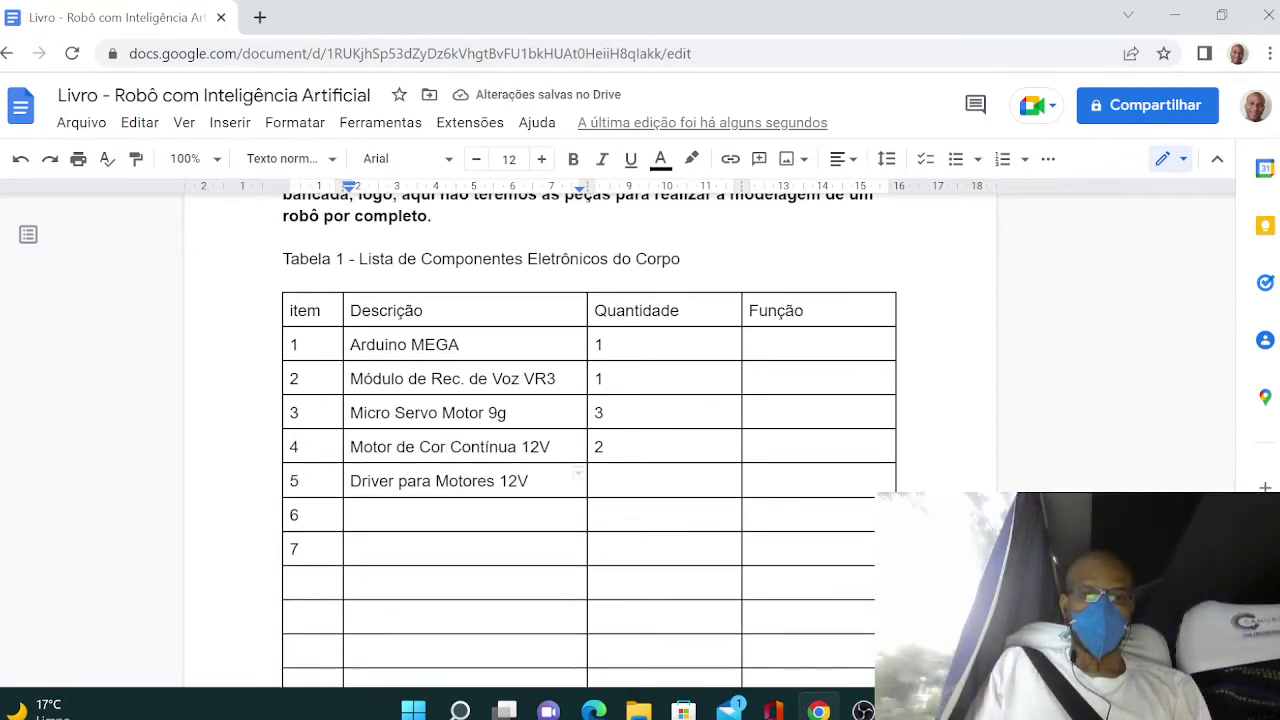
key("Right")
key("Right")
key("Right")
key("Right")
key("Right")
key("Right")
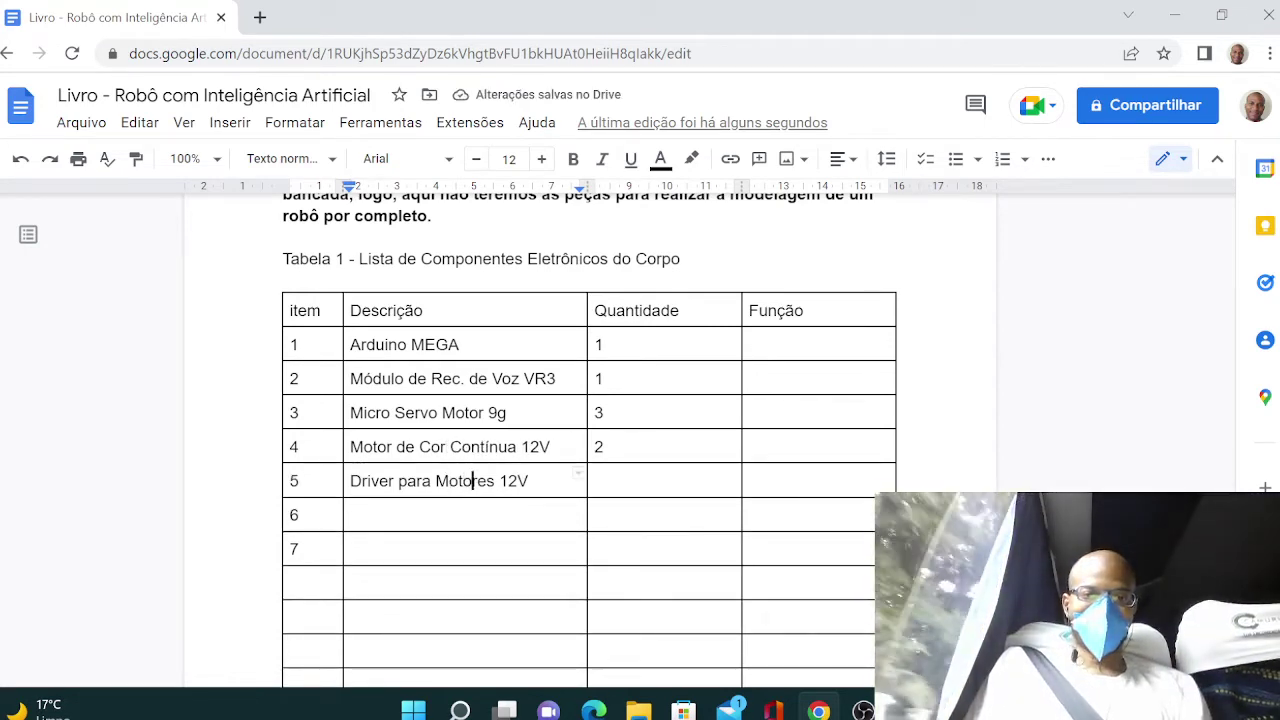
key("Right")
key("Right")
key("Right")
key("Right")
key("Right")
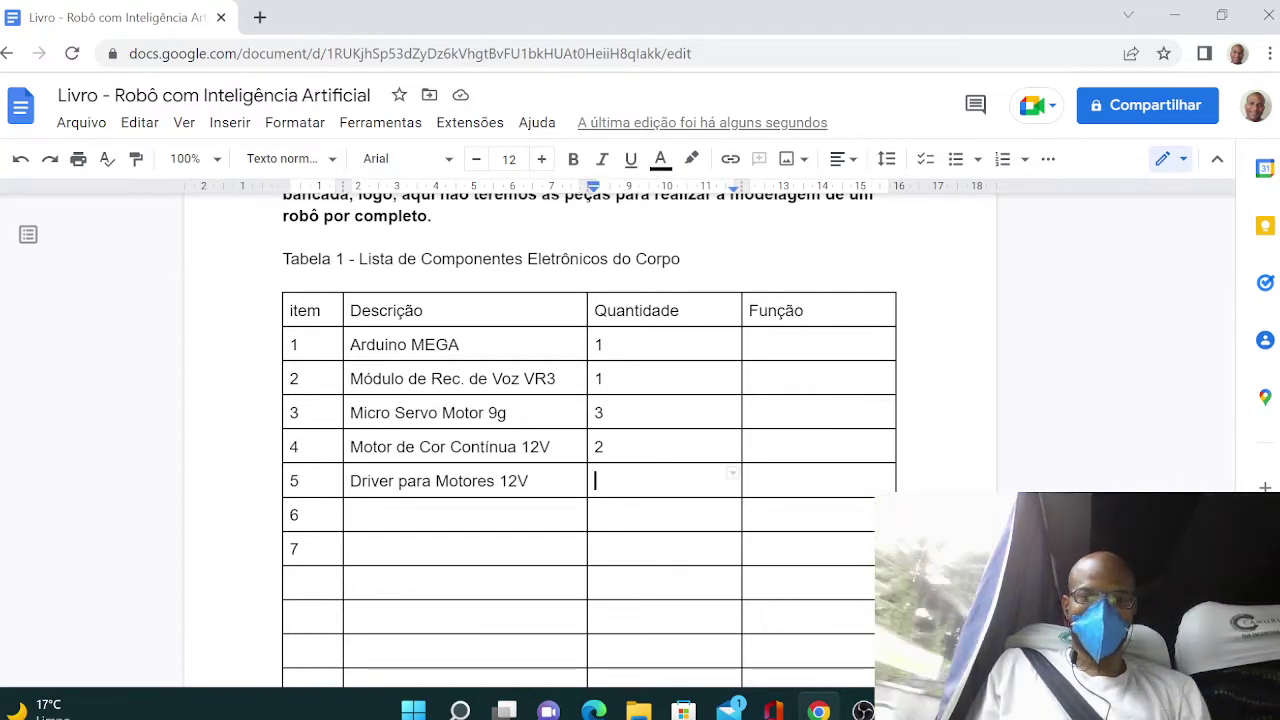
type("1")
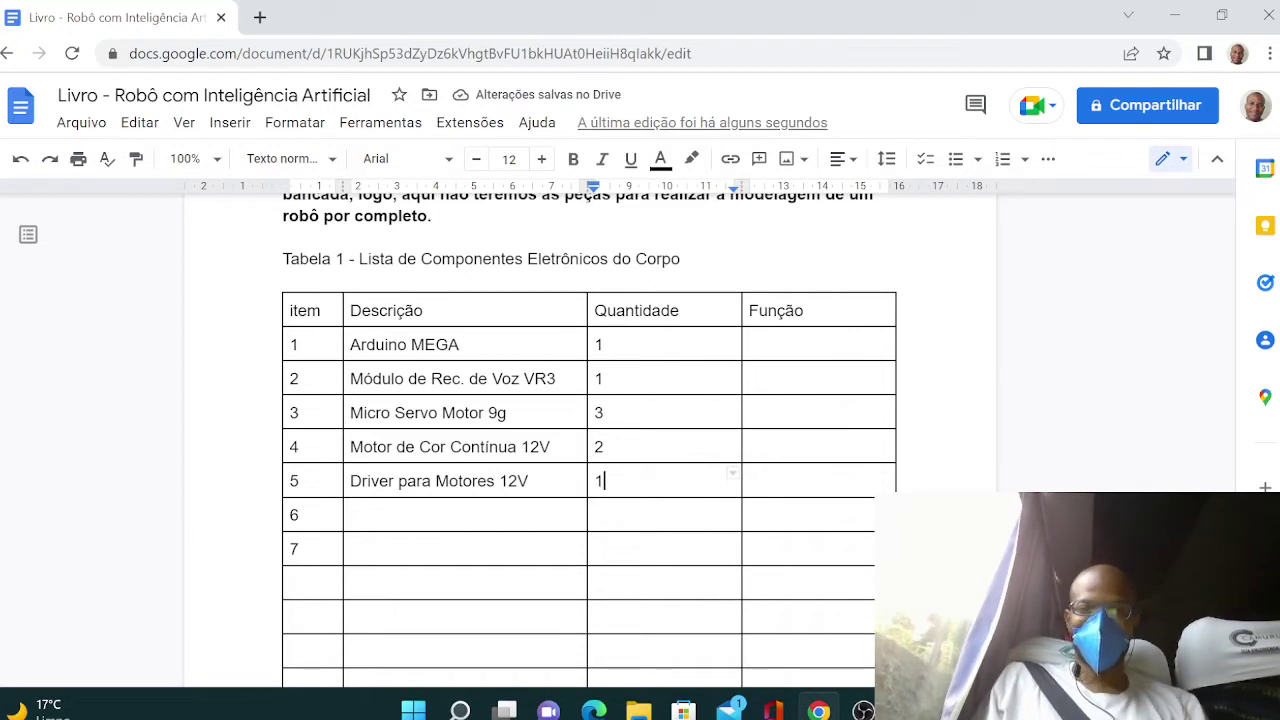
- Enter "Leds" as the description of item 6
key("Down")
key("Left")
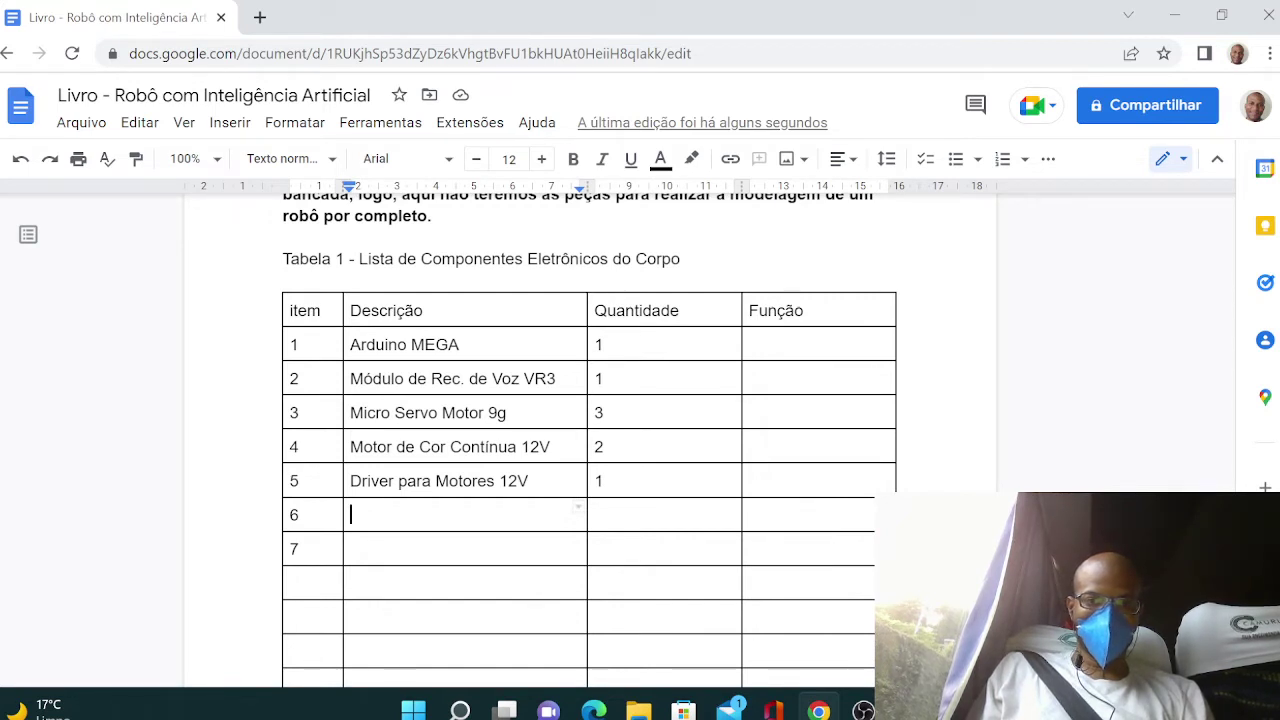
type("Leds")
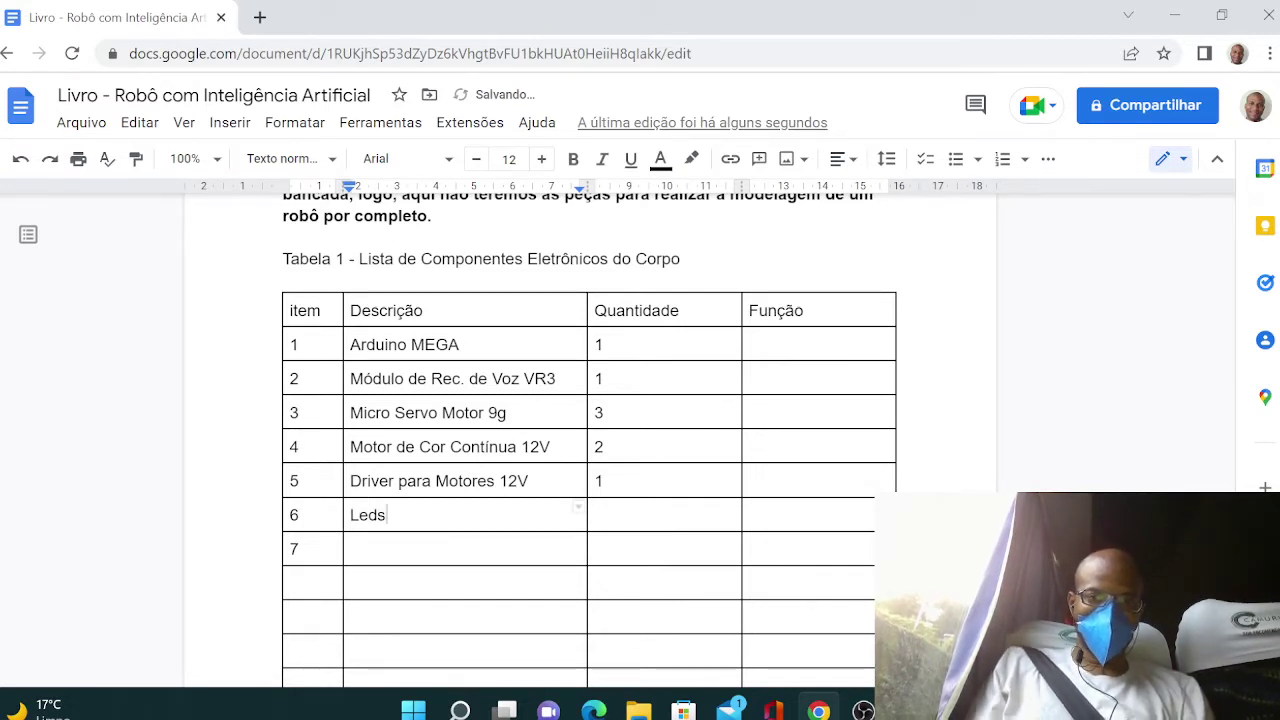
left_click(597, 514)
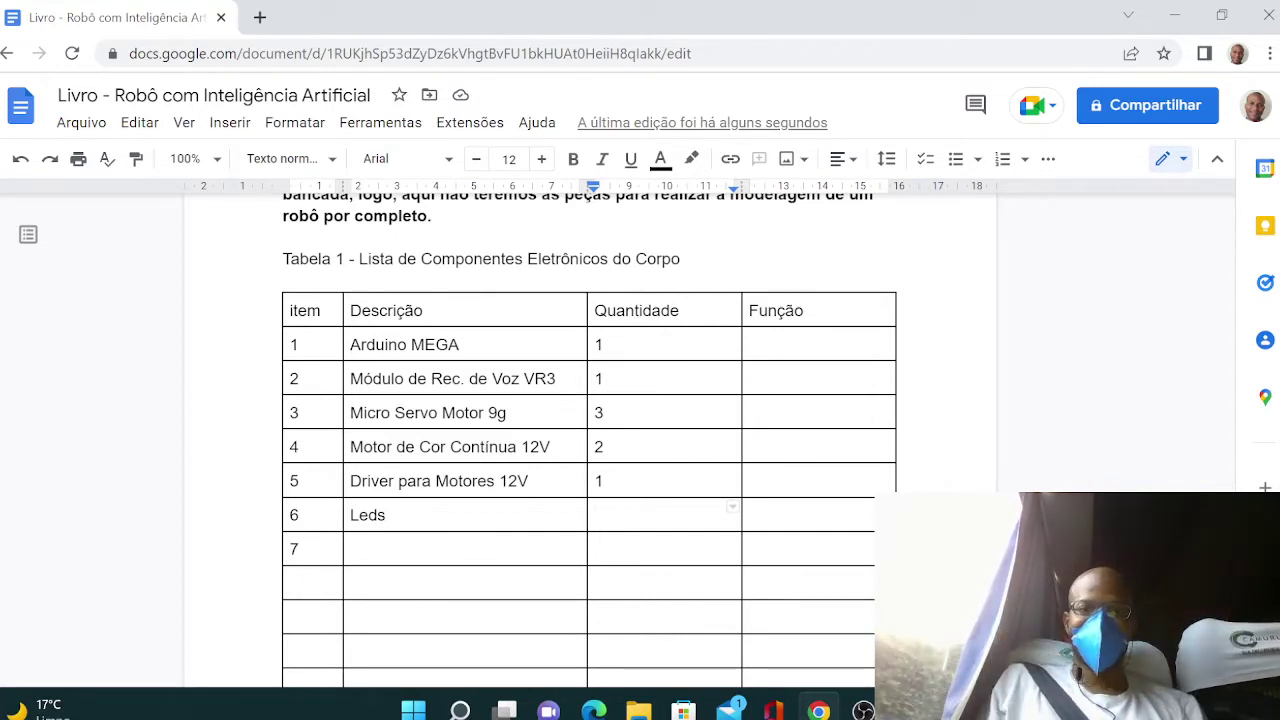
- Change the description of item 6 to "Led RGB" and enter a quantity of 2
left_click(386, 515)
key("shift+Left")
key("shift+Left")
key("shift+Left")
key("shift+Left")
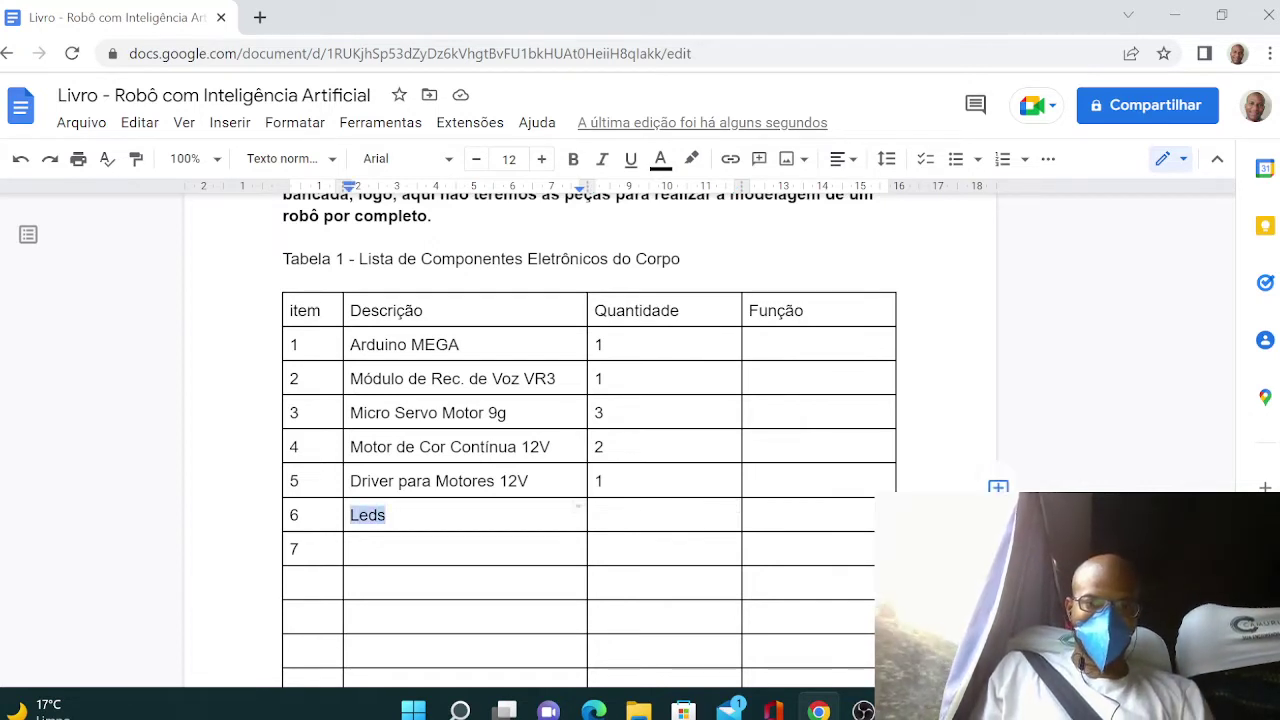
type("Led RGB")
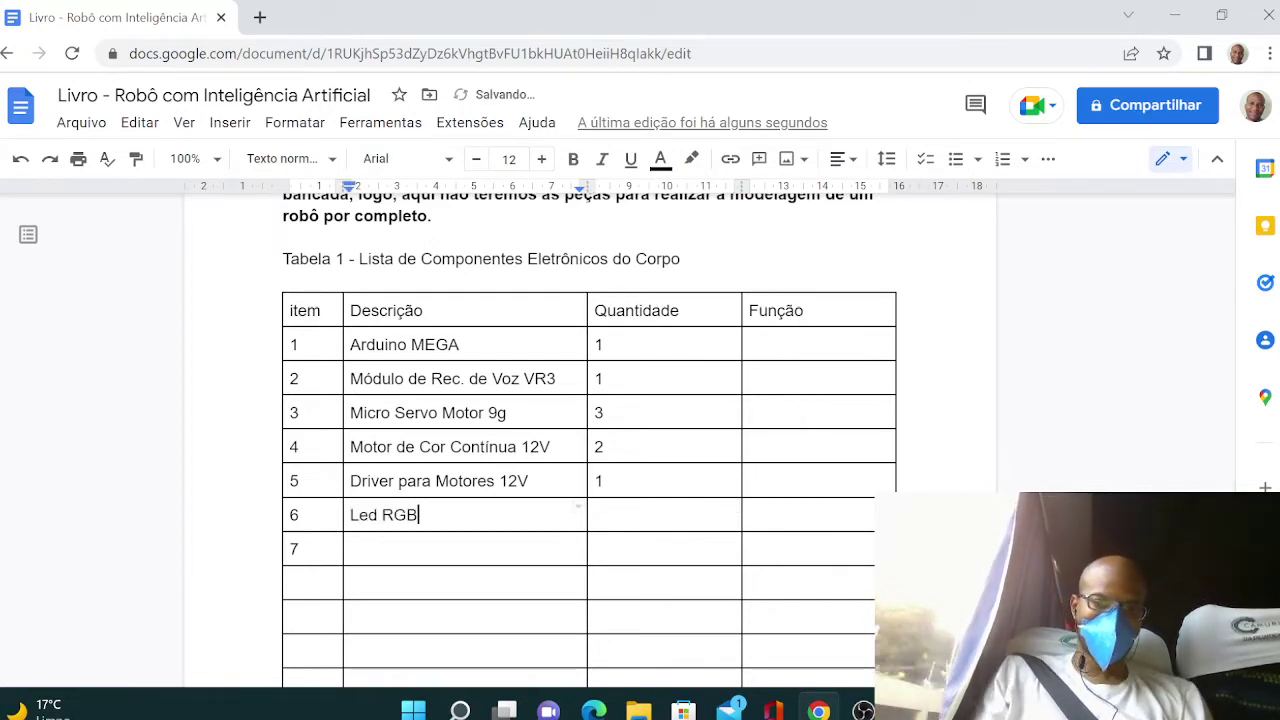
key("Tab")
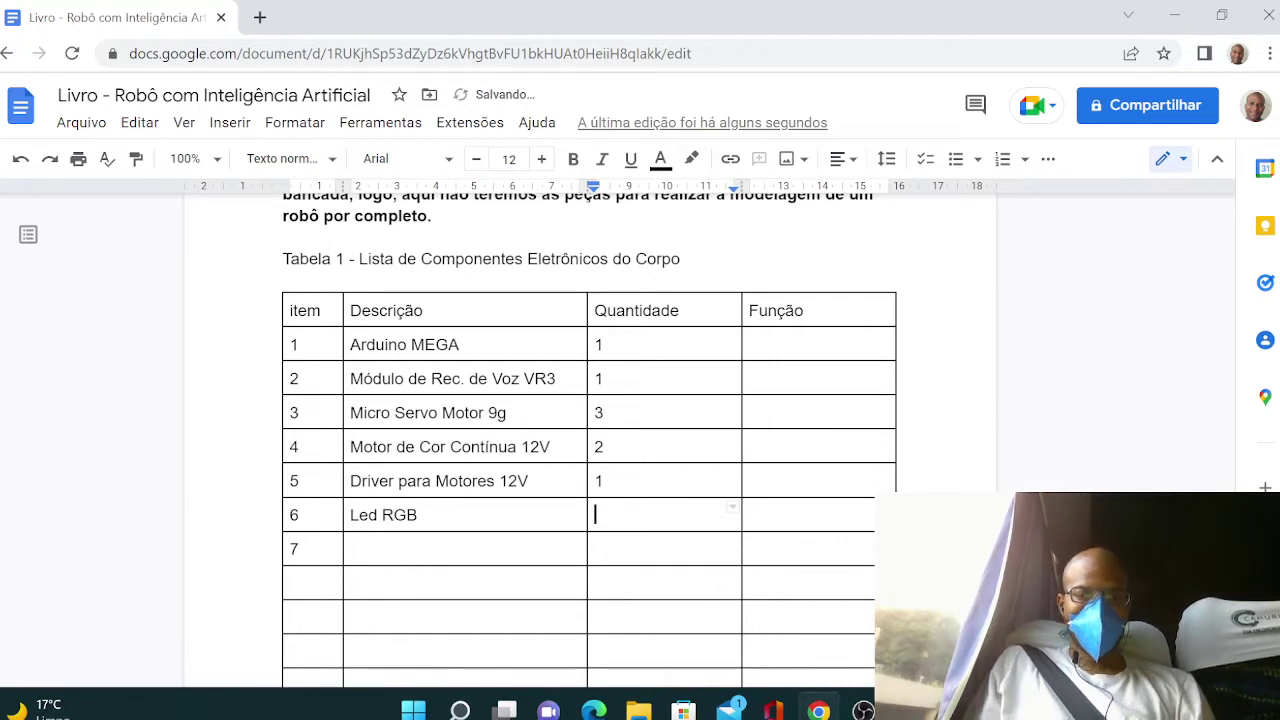
type("2")
- Enter "Botões de Retenção" as the description of item 7
key("Down")
key("Left")
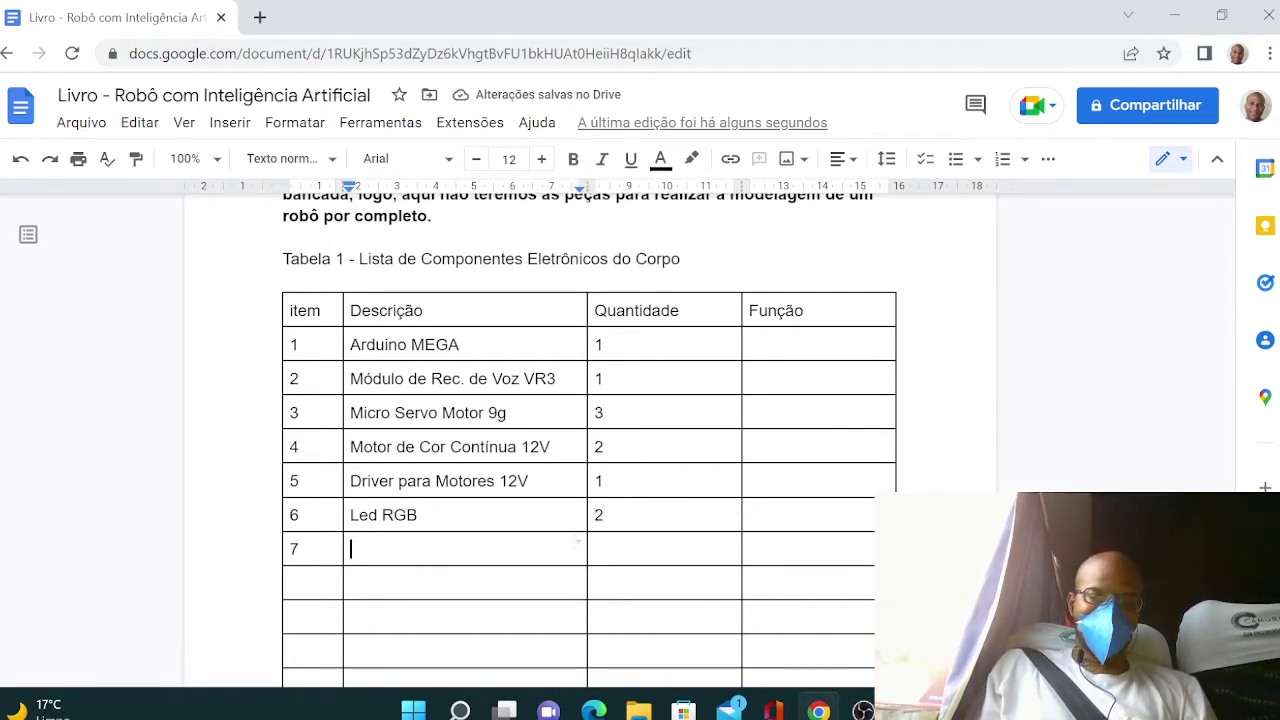
type("Botões")
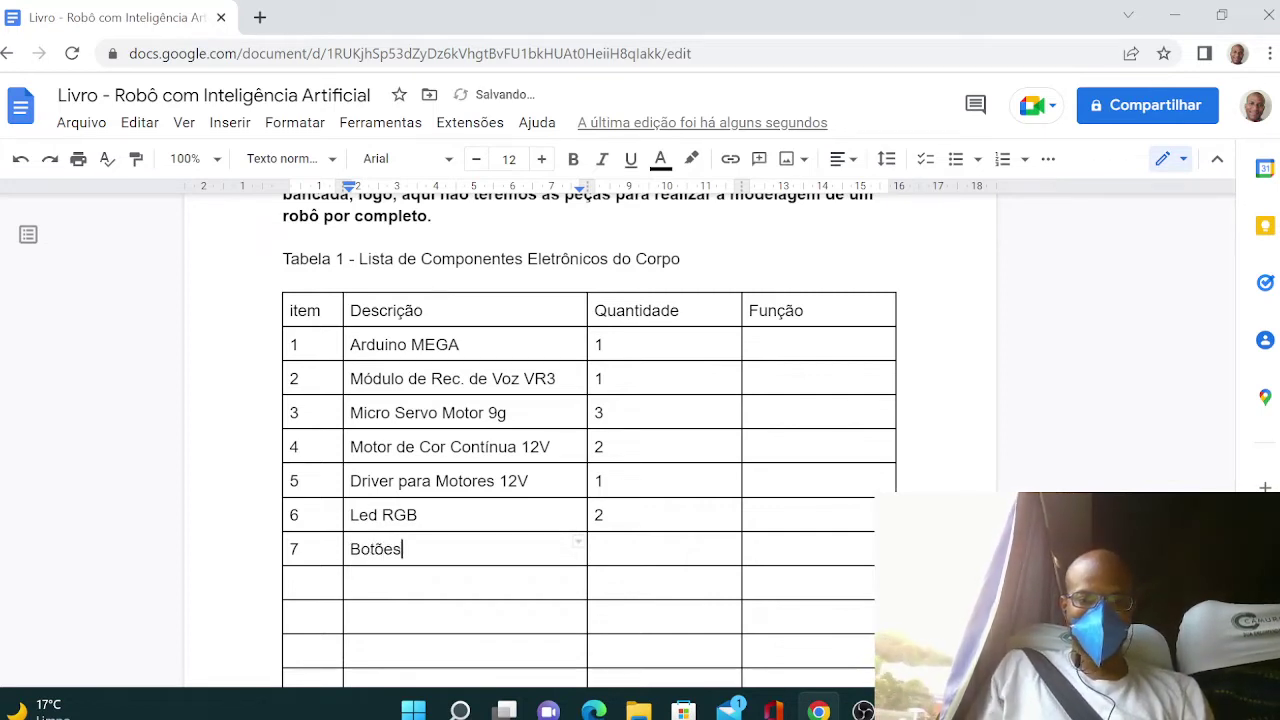
type(" de")
key("BackSpace")
key("BackSpace")
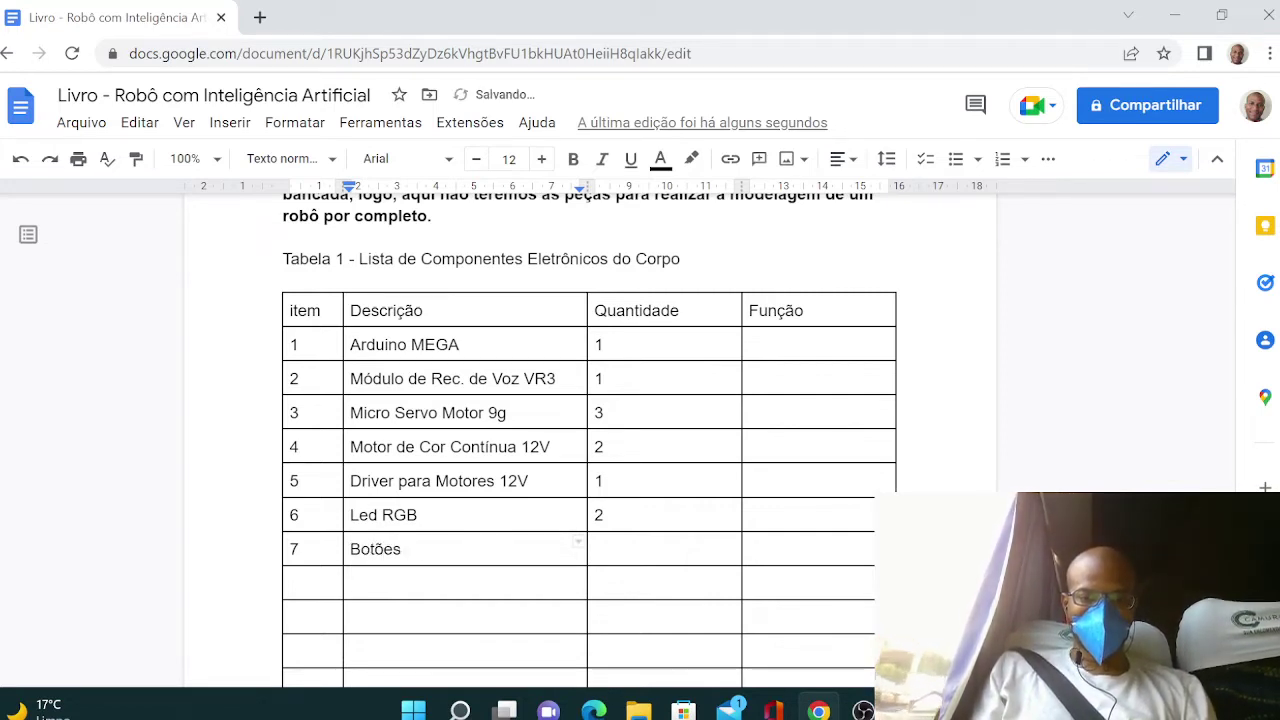
type("de Re")
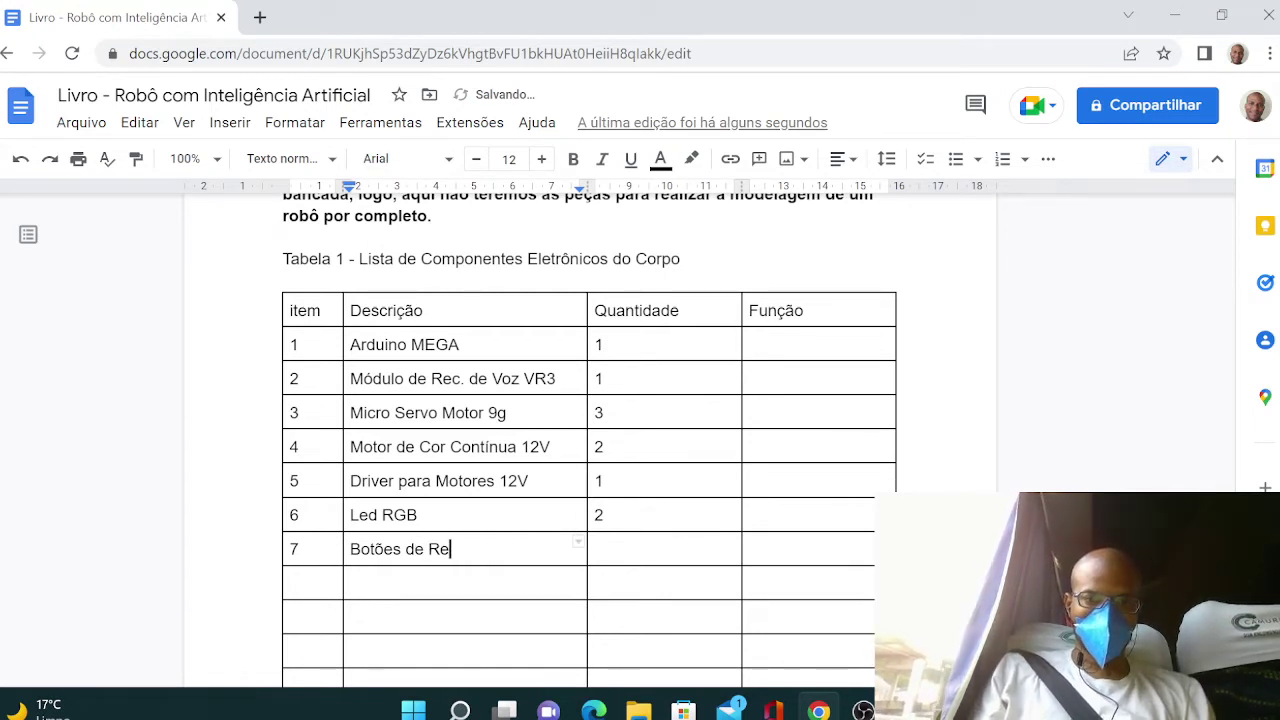
type("ttenç")
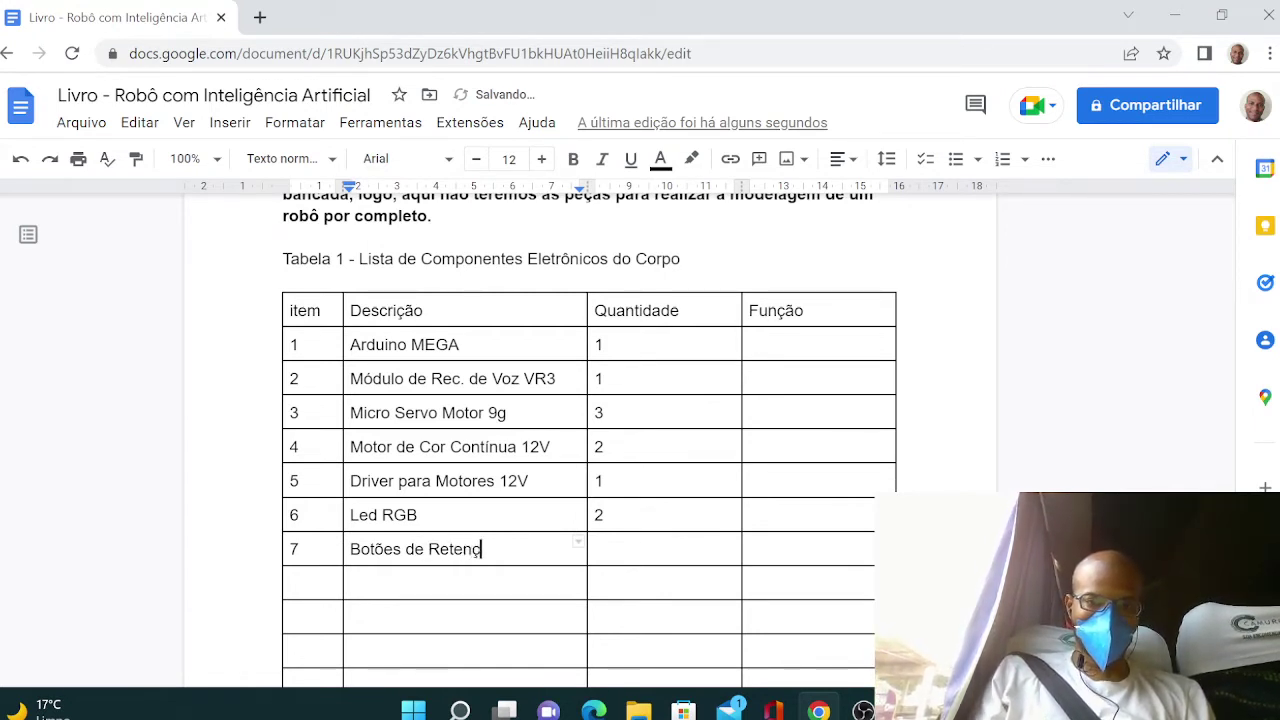
type("ão (p")
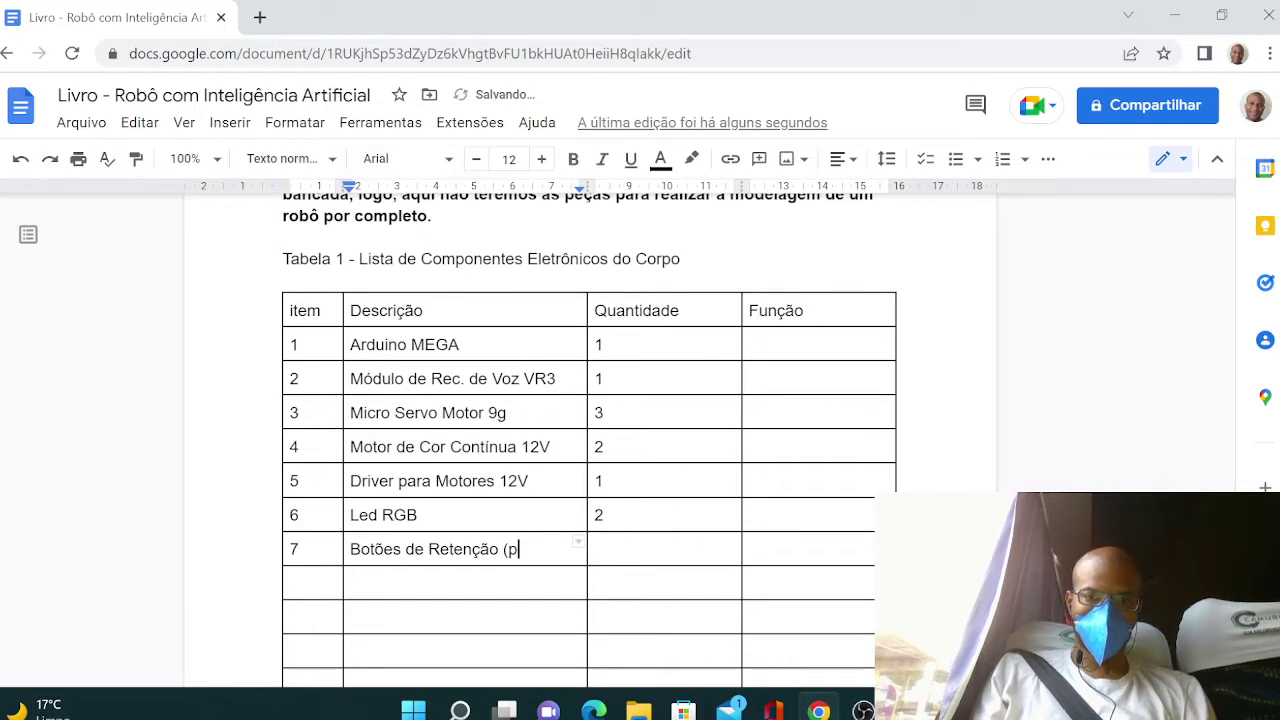
key("BackSpace")
key("BackSpace")
key("BackSpace")
key("Tab")
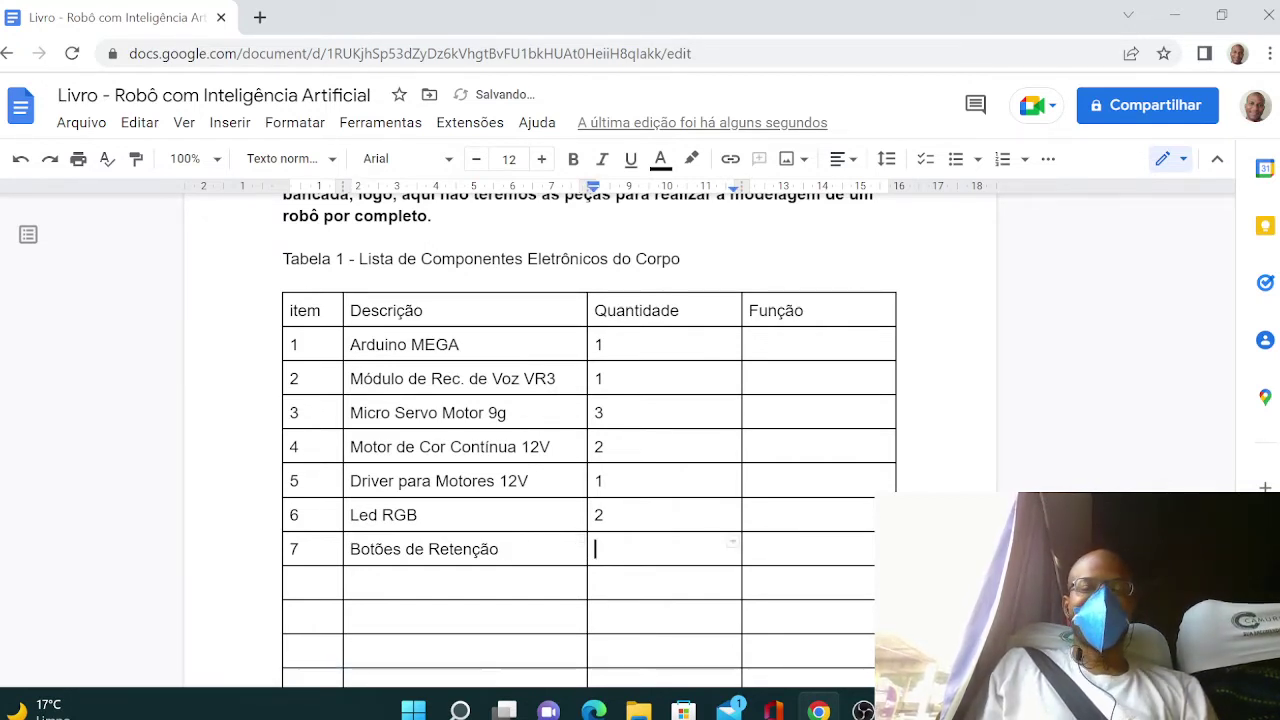
- Review the list of robot functions above section 2.3 to work out how many buttons are needed
key("Up")
key("Up")
key("Up")
key("Up")
key("Up")
key("Up")
key("Up")
key("Up")
key("Up")
key("Up")
key("Up")
key("Up")
key("Up")
key("Up")
key("Up")
key("Up")
key("Up")
key("Up")
key("Up")
key("Up")
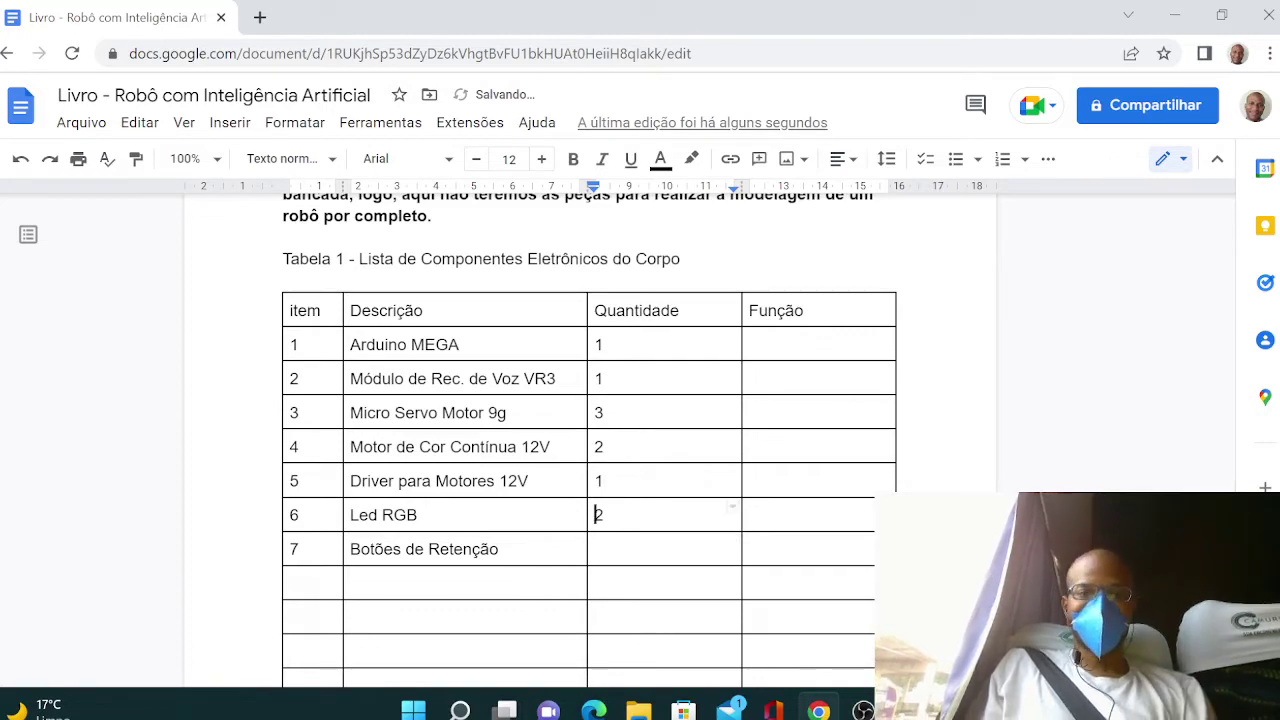
scroll(591, 243, "up", 5)
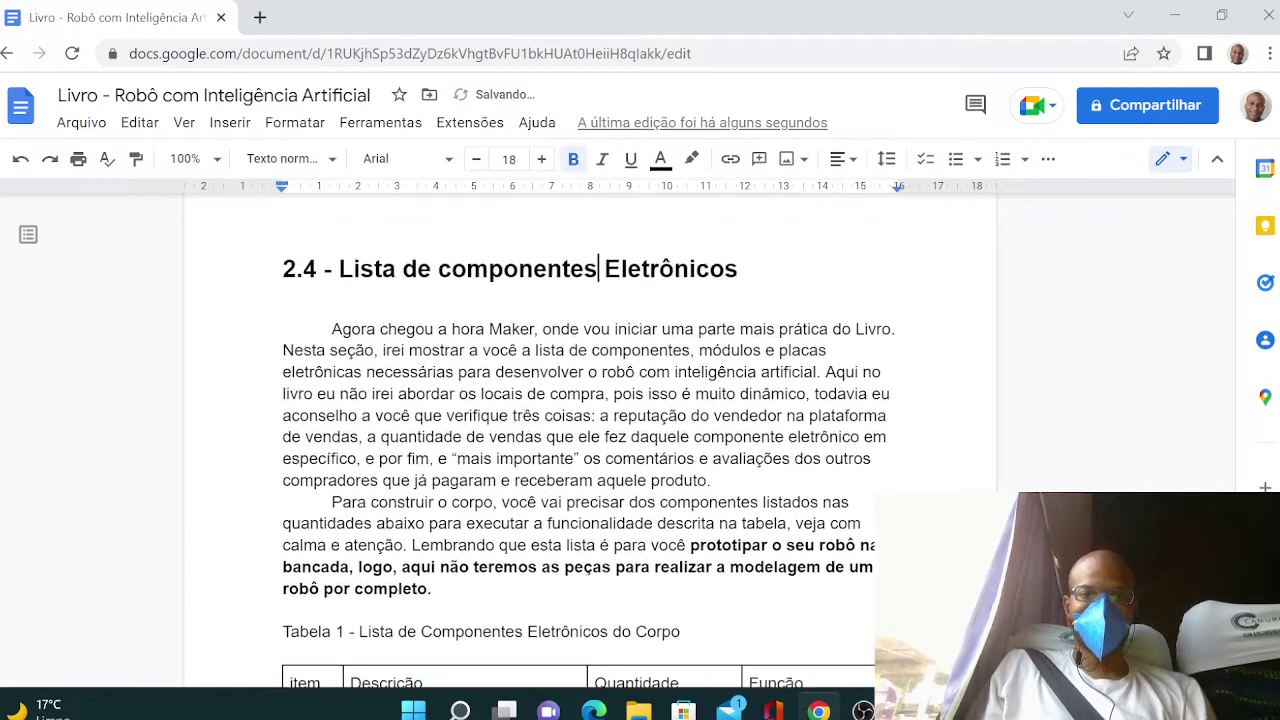
scroll(594, 201, "up", 4)
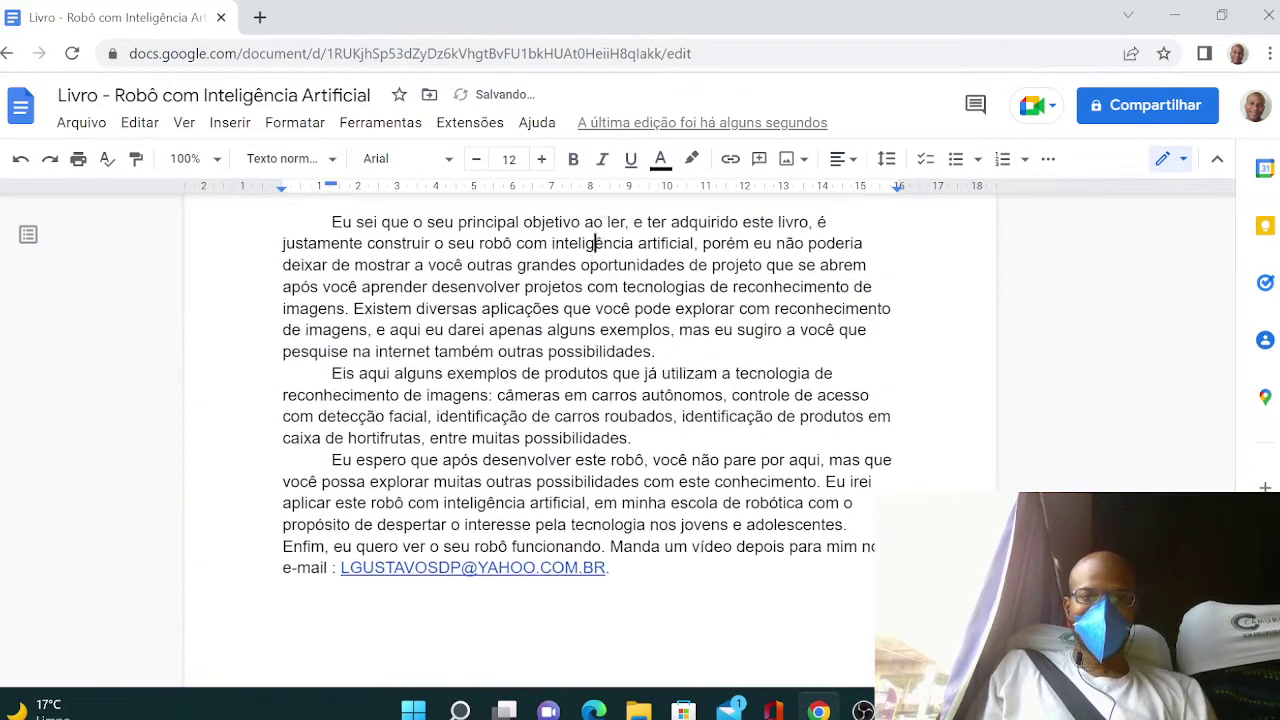
scroll(593, 221, "up", 1)
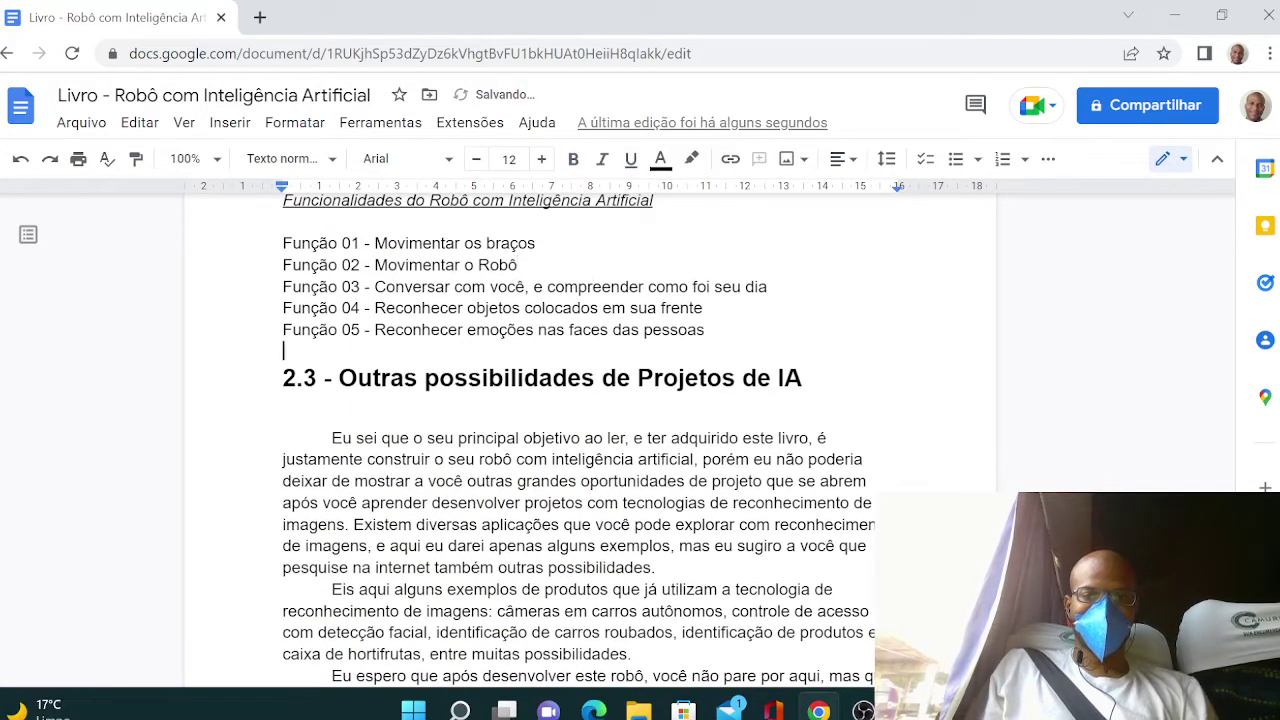
- Enter a quantity of 5 for the retention buttons in item 7 of Table 1
scroll(593, 300, "down", 5)
scroll(595, 616, "down", 5)
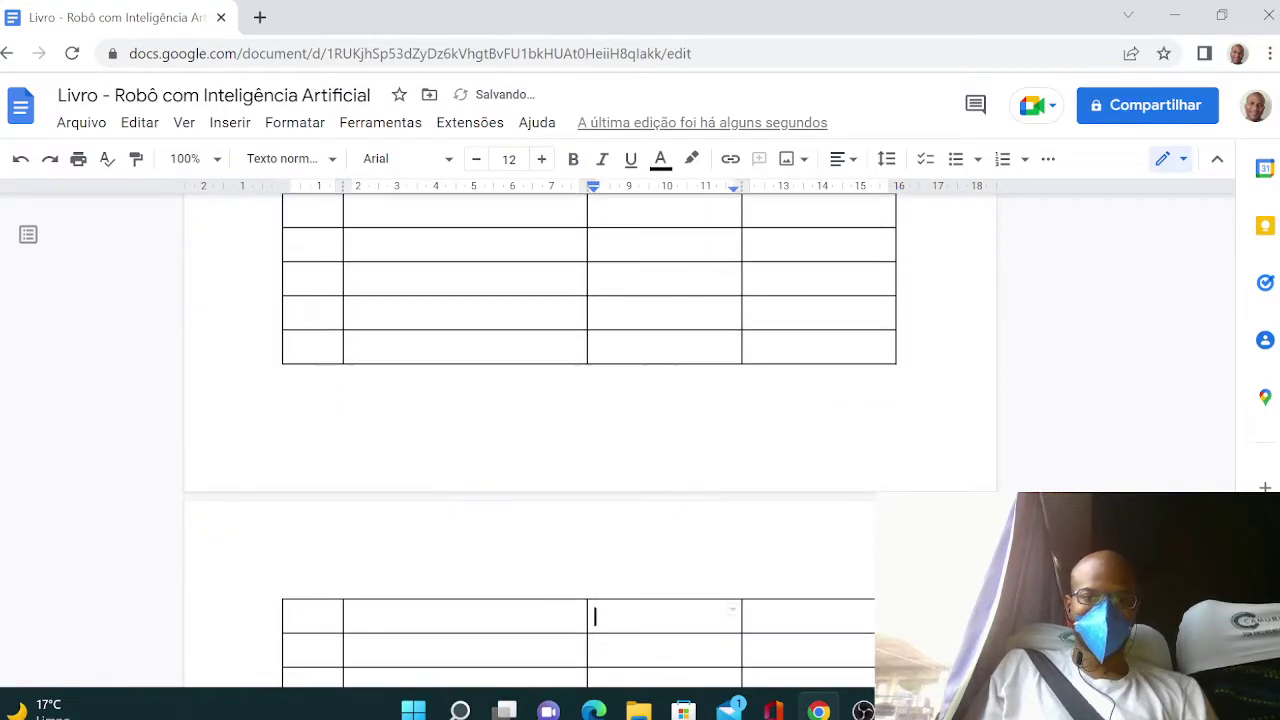
key("Up")
key("Up")
key("Up")
key("Up")
key("Up")
key("Up")
key("Up")
key("Up")
key("Up")
key("Up")
key("Up")
key("Up")
key("Up")
key("Down")
key("Down")
key("Down")
key("Down")
key("Down")
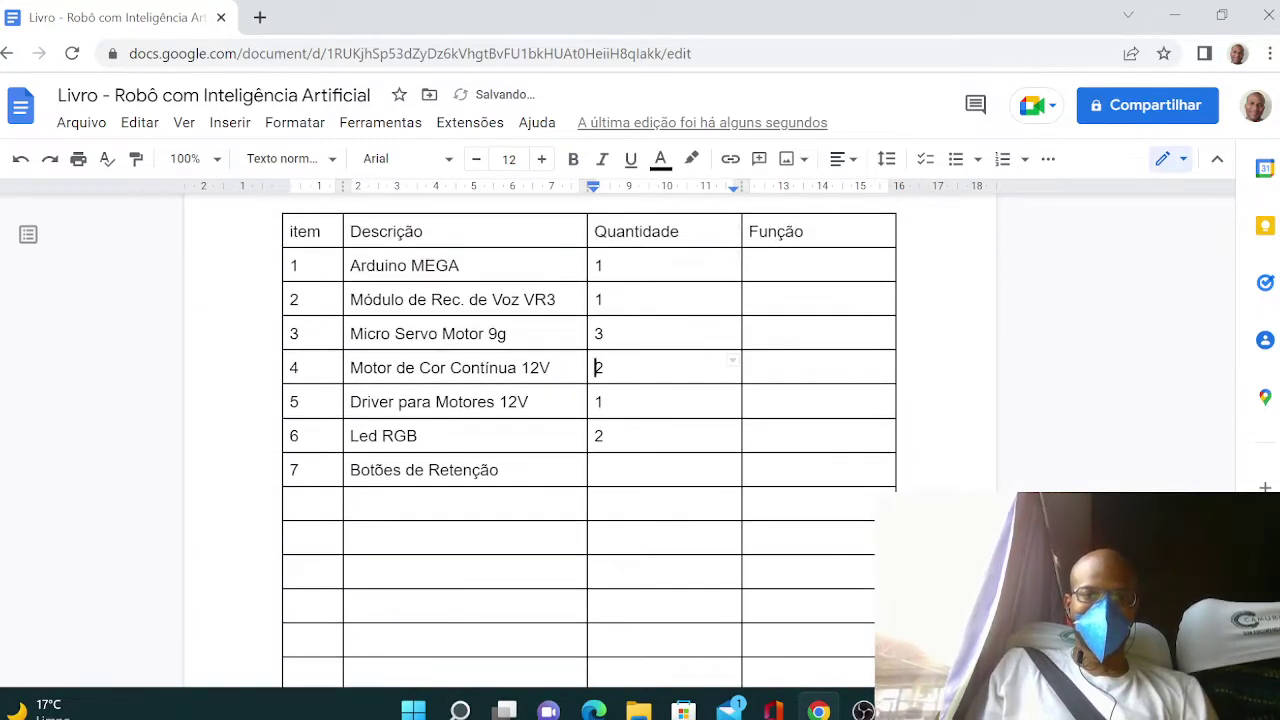
key("Down")
type("5")
- Add item 8 in the next table row with the description "Botão Liga/Desliga" and a quantity of 1
key("Right")
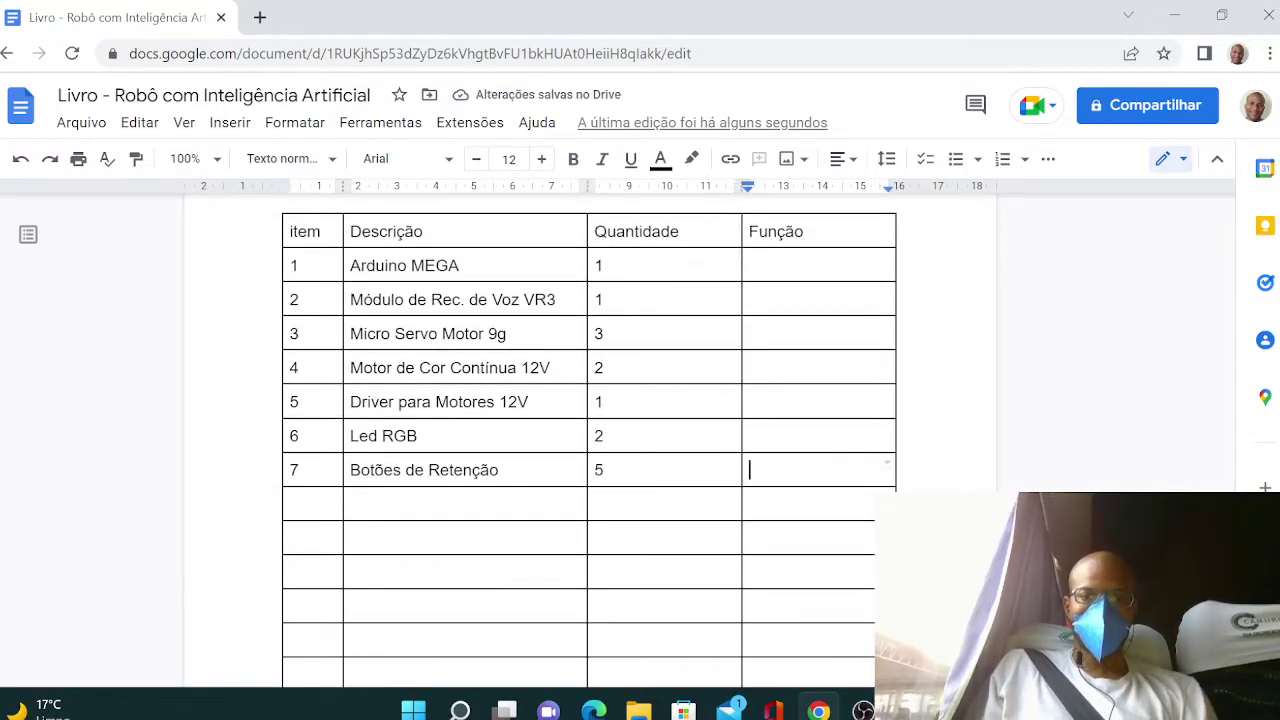
key("Left")
key("Down")
key("Left")
key("Left")
type("8")
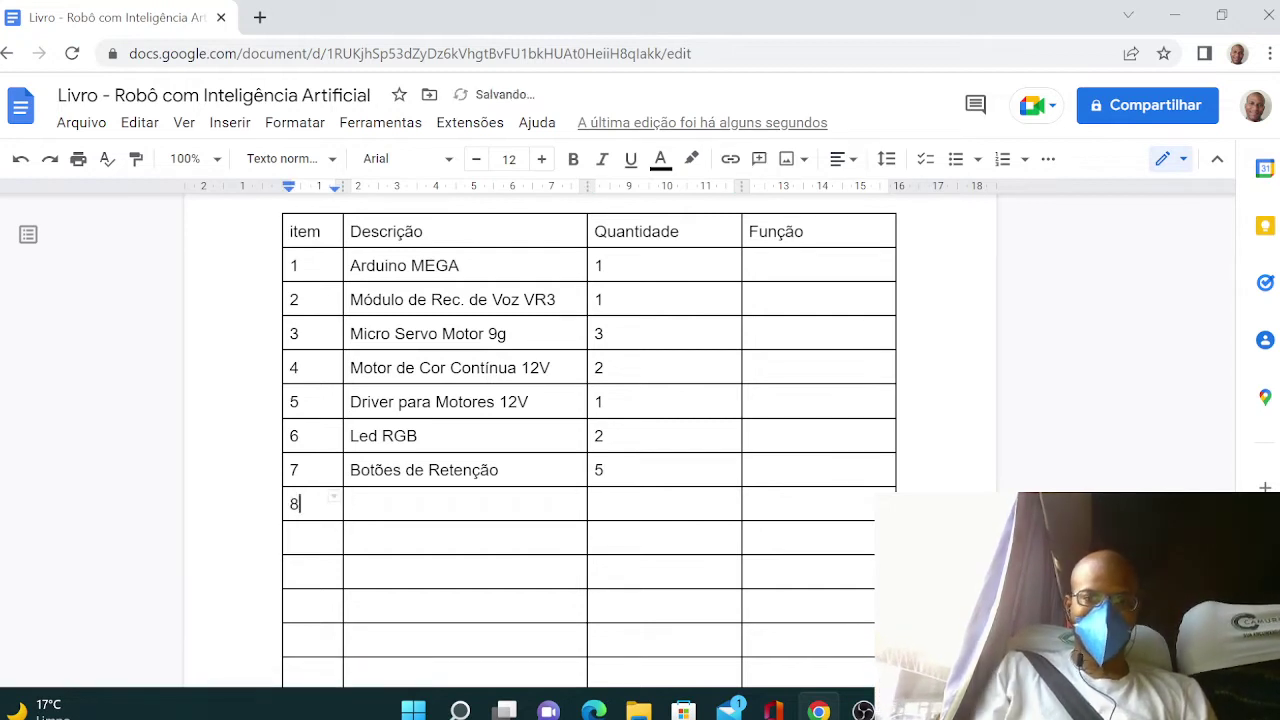
key("Right")
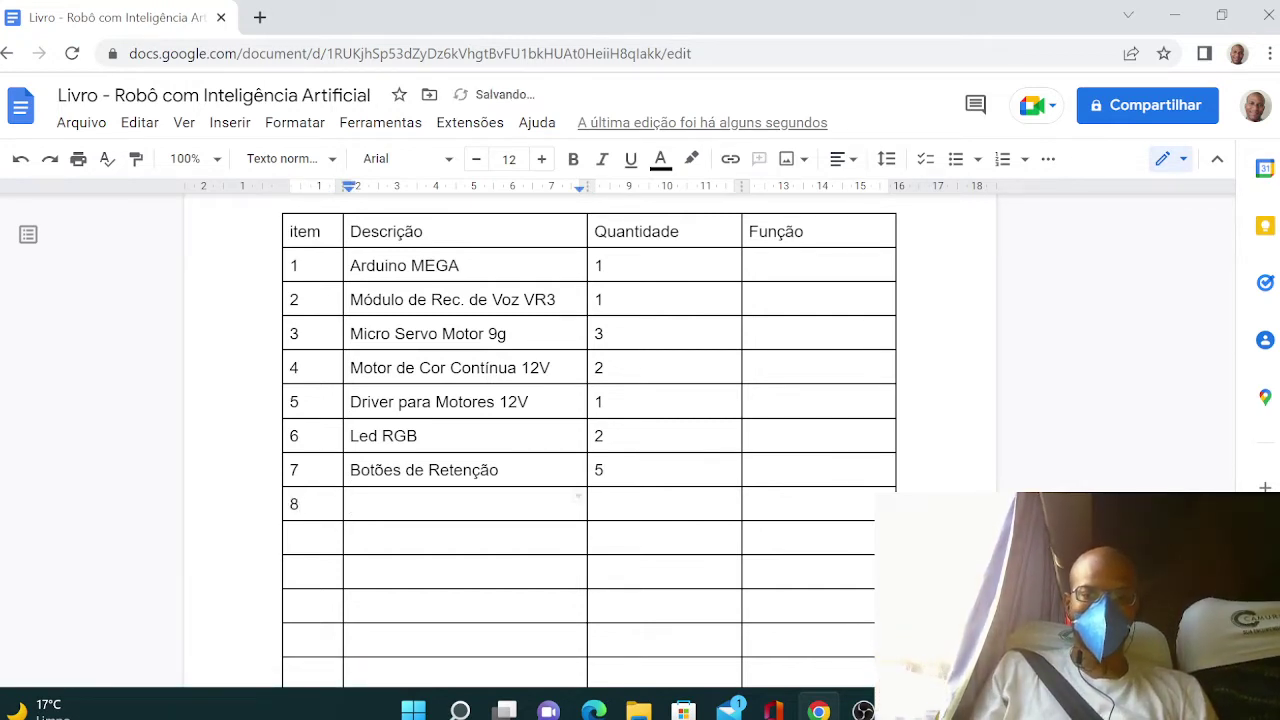
type("Botão")
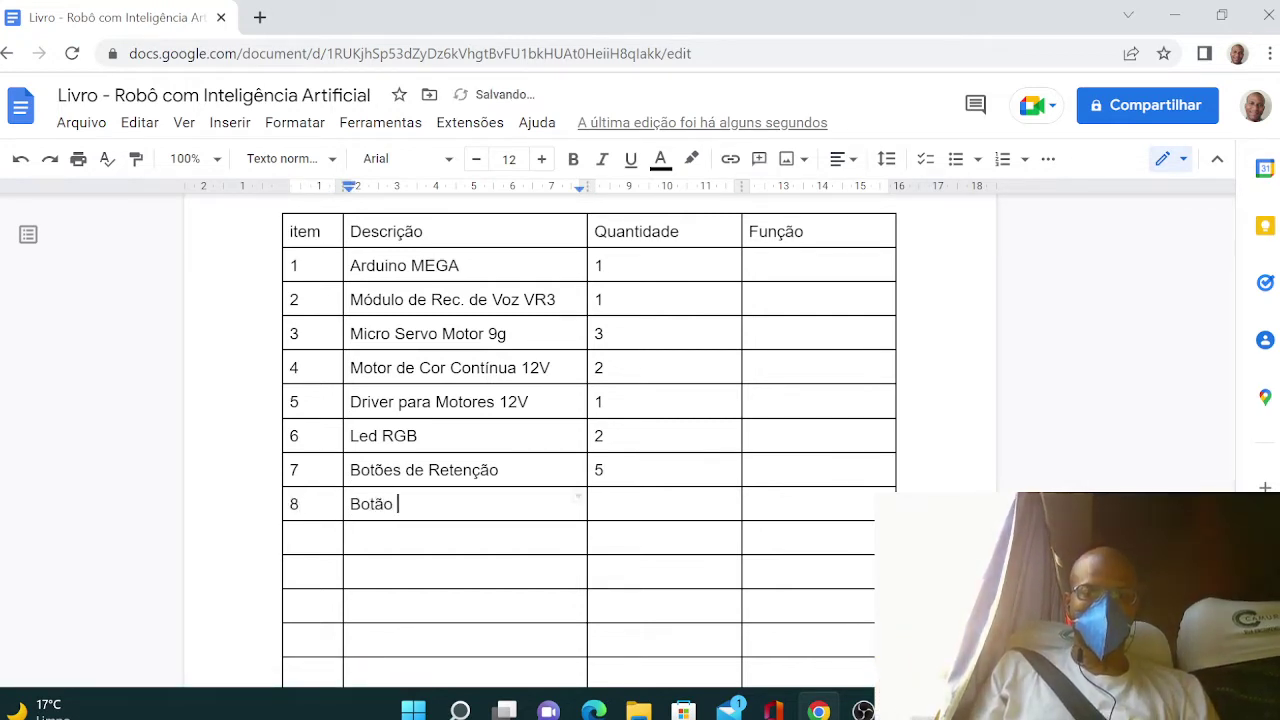
type(" Liga/D")
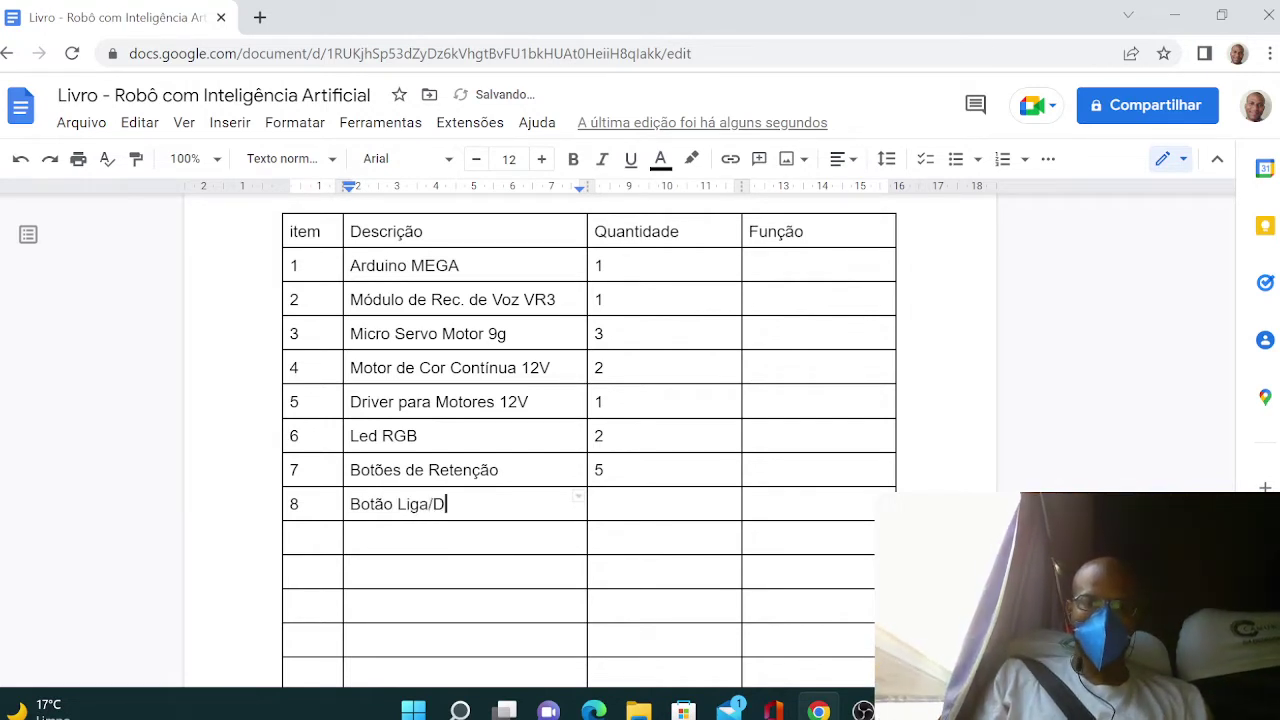
type("esliga")
key("Tab")
type("1")
- Add item 9 in the next table row with the description "Protoboard de 800 furos" and a quantity of 1
key("Down")
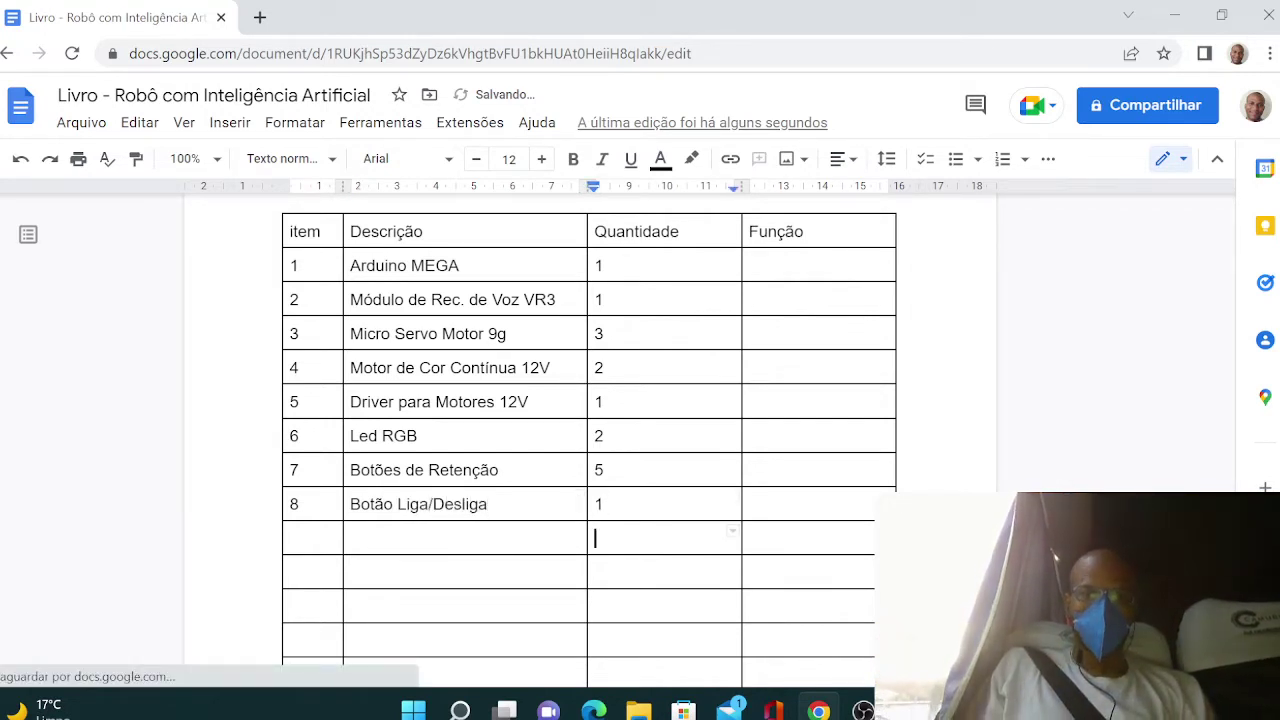
key("Left")
key("Left")
type("9")
key("Tab")
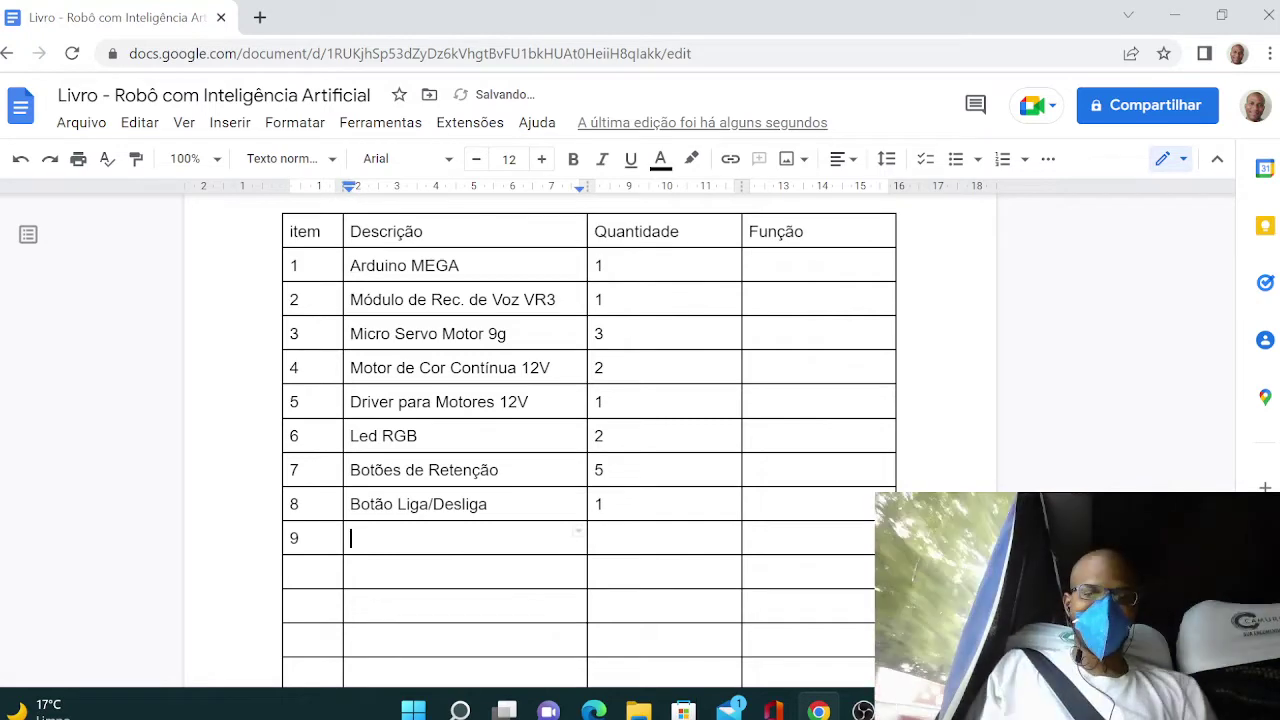
type("P")
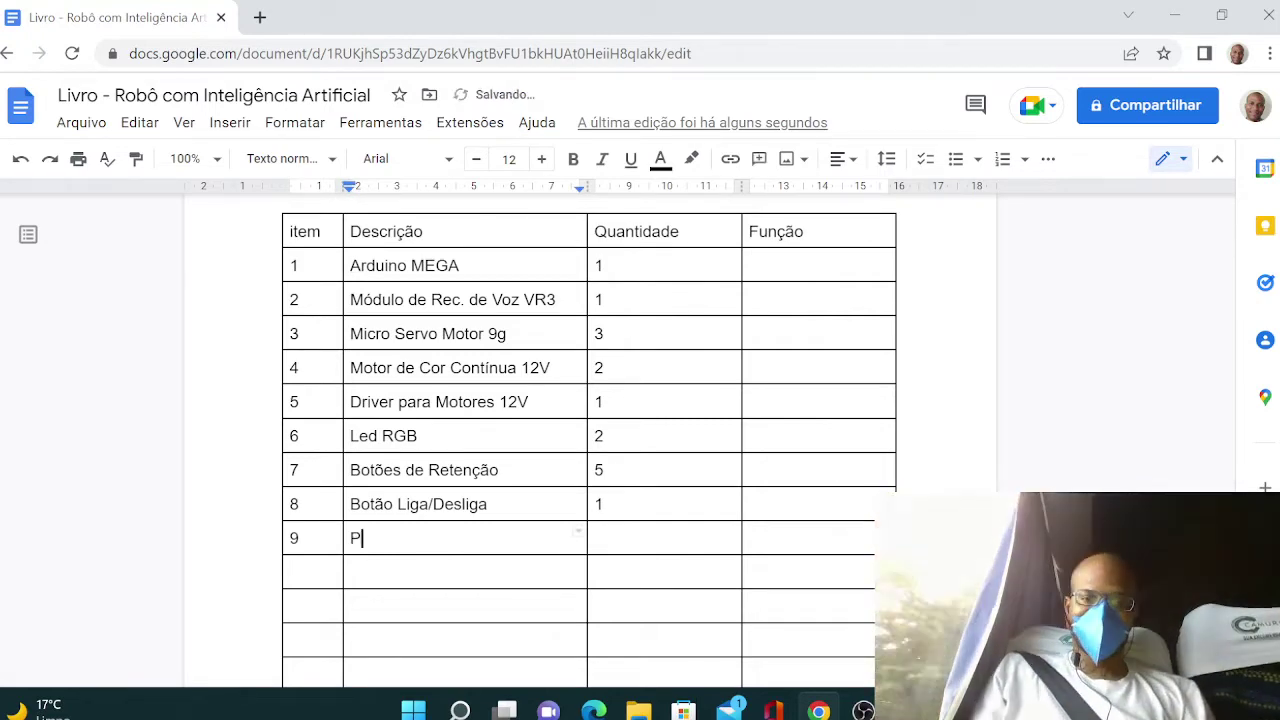
type("rotoboard")
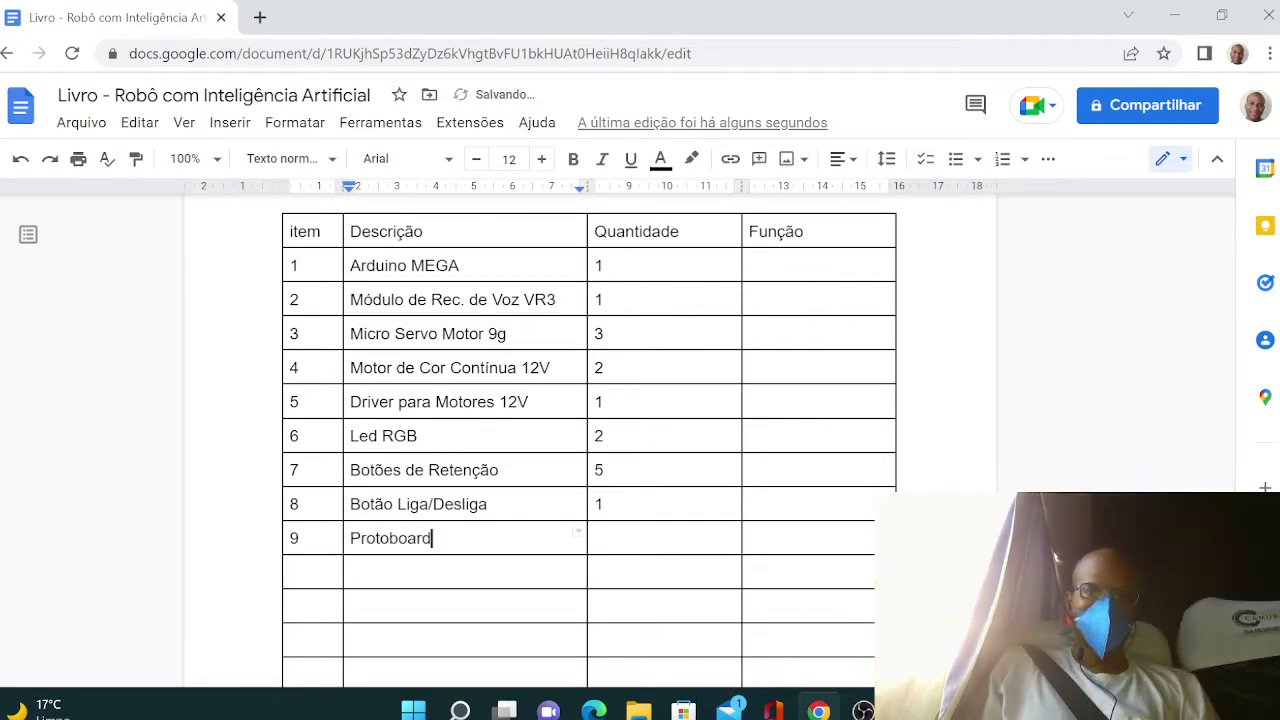
type(" de 800 ")
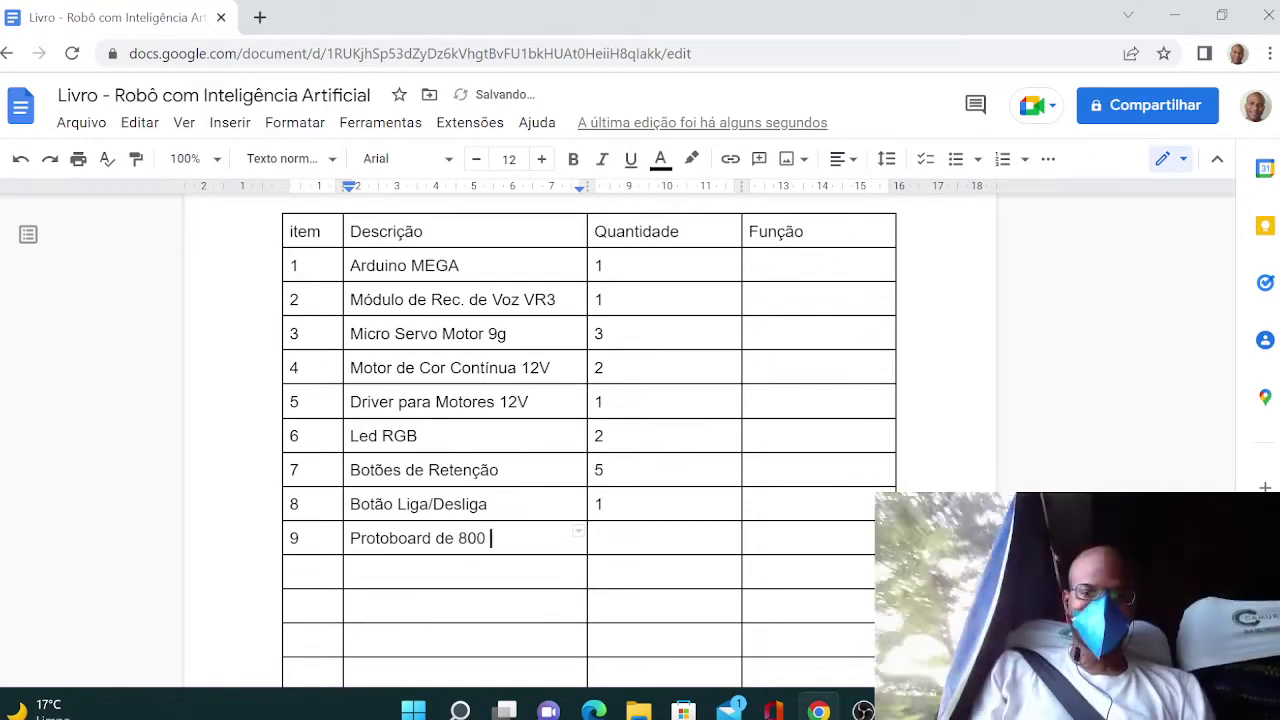
type("furos")
key("Tab")
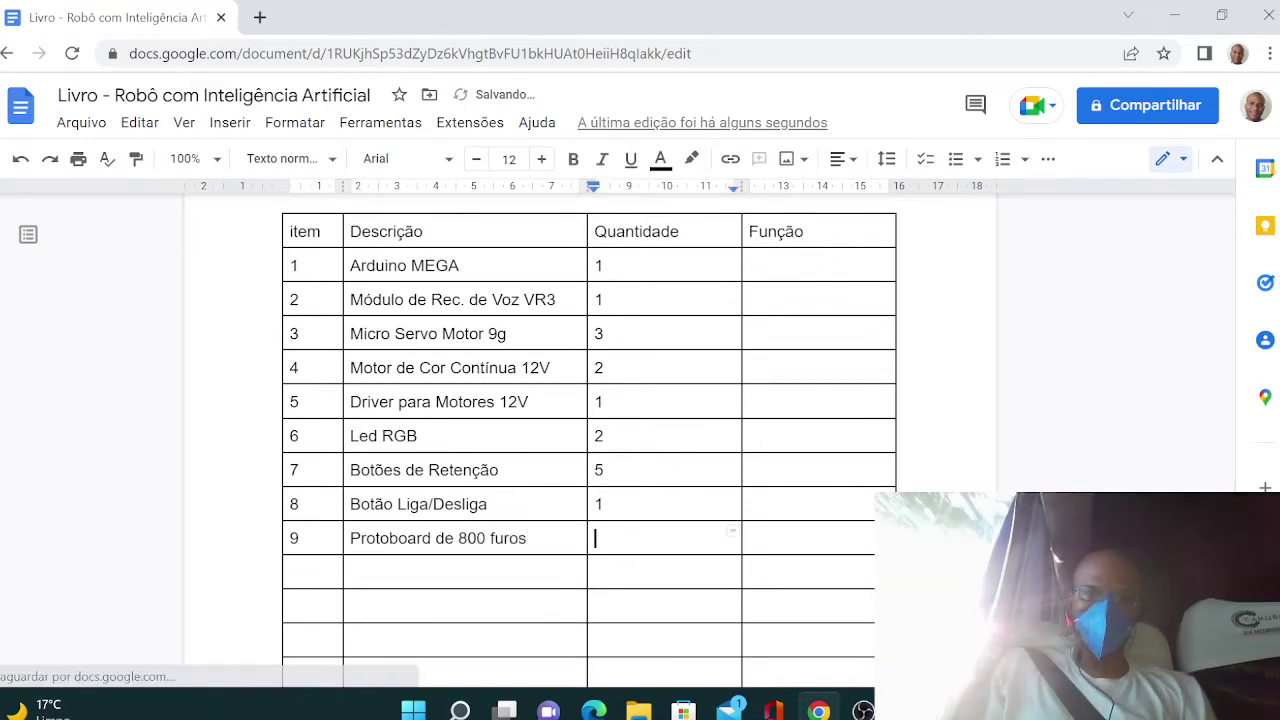
type("1")
- Number the empty table row below the protoboard as item 10
key("Down")
key("Left")
key("Down")
key("Down")
key("Down")
key("Down")
key("Up")
key("Up")
key("Up")
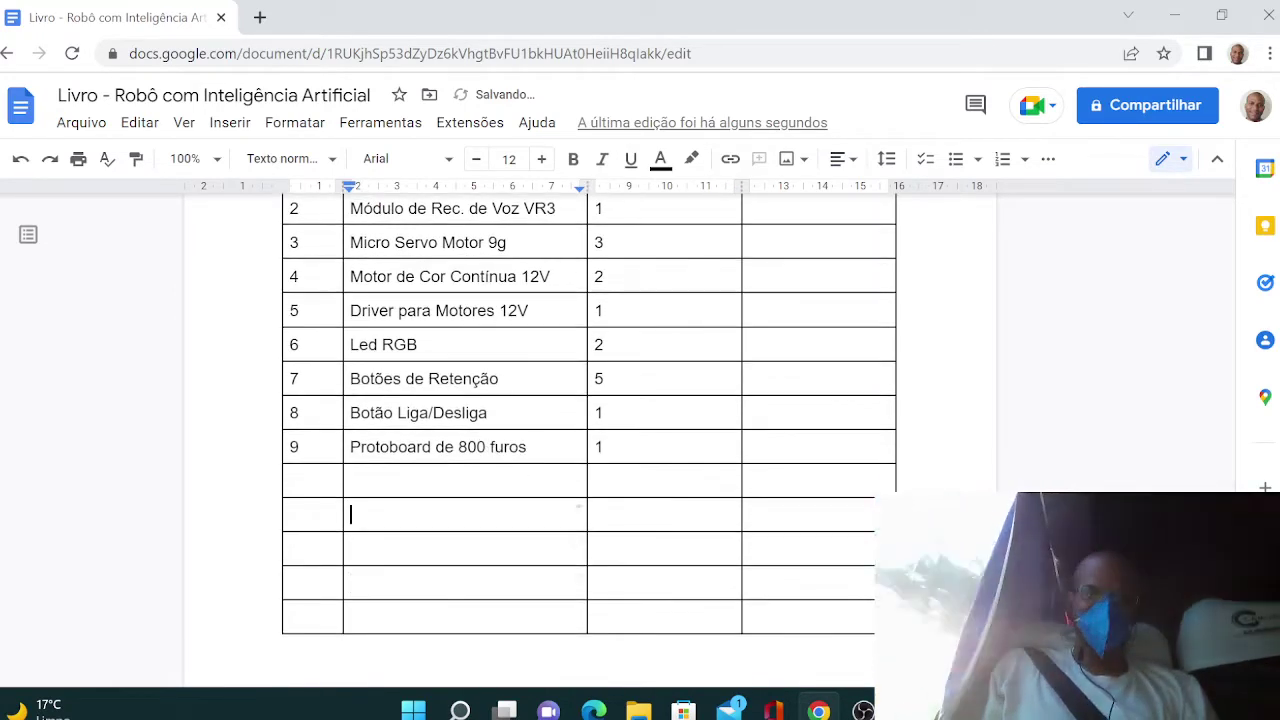
key("Up")
key("Left")
type("10")
- Enter "Jumpers Macho-Macho" as the description of item 10 with a quantity of 30
key("Tab")
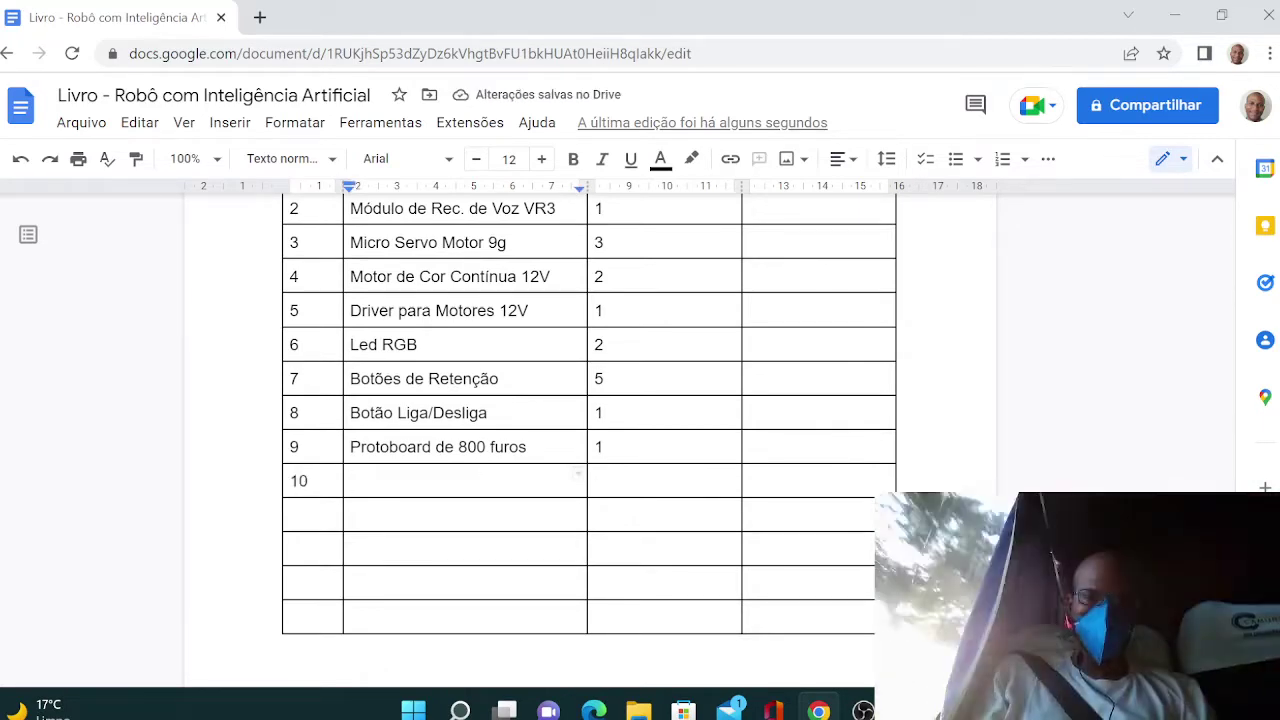
type("Jumpers")
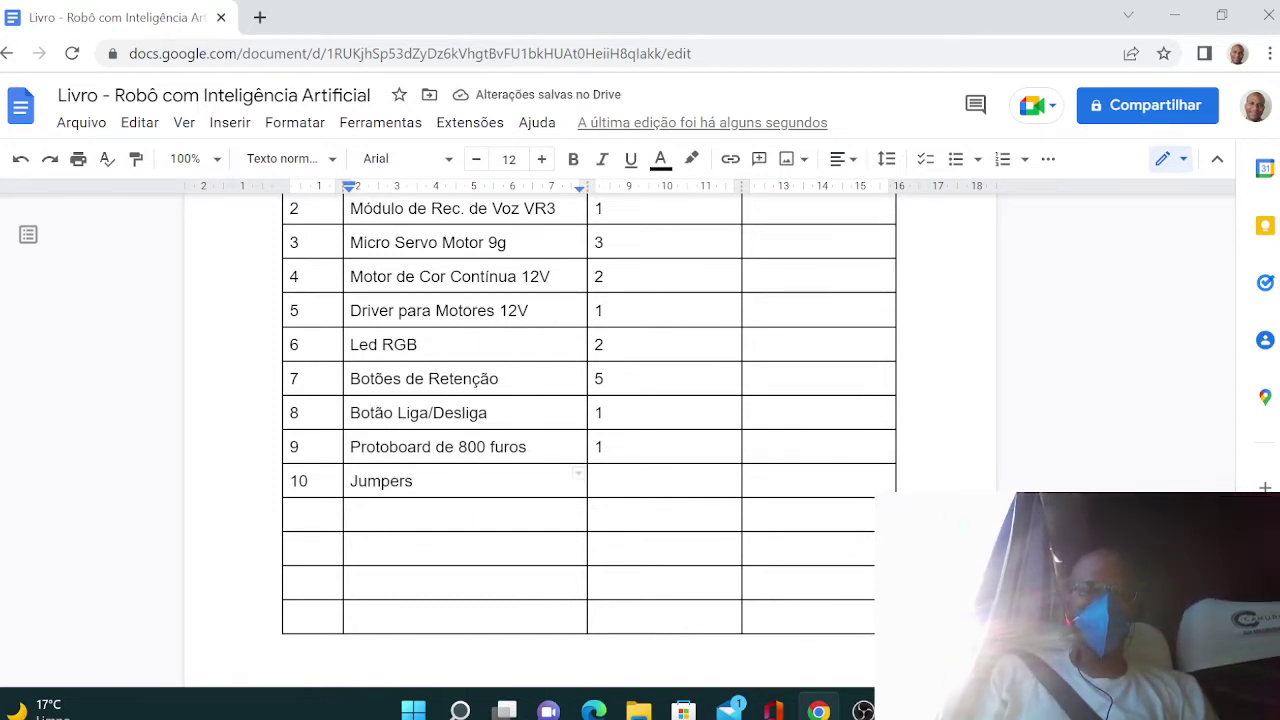
type("Macho")
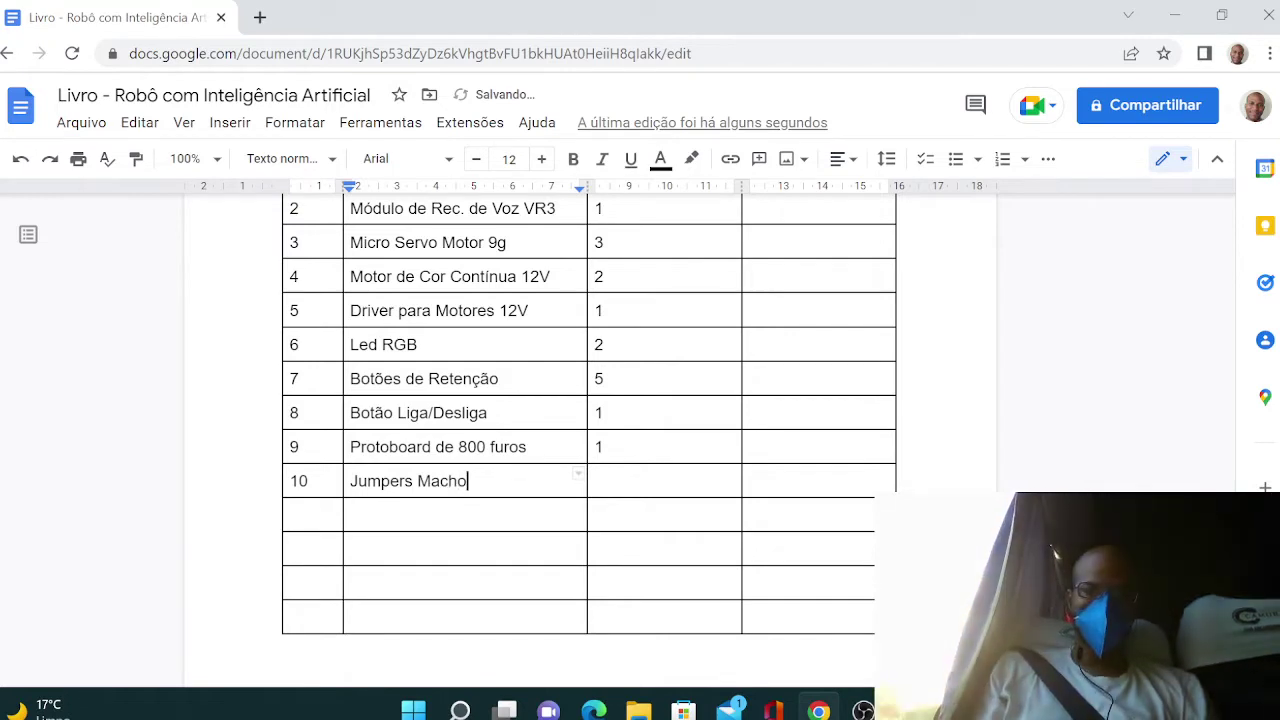
type("-Macho")
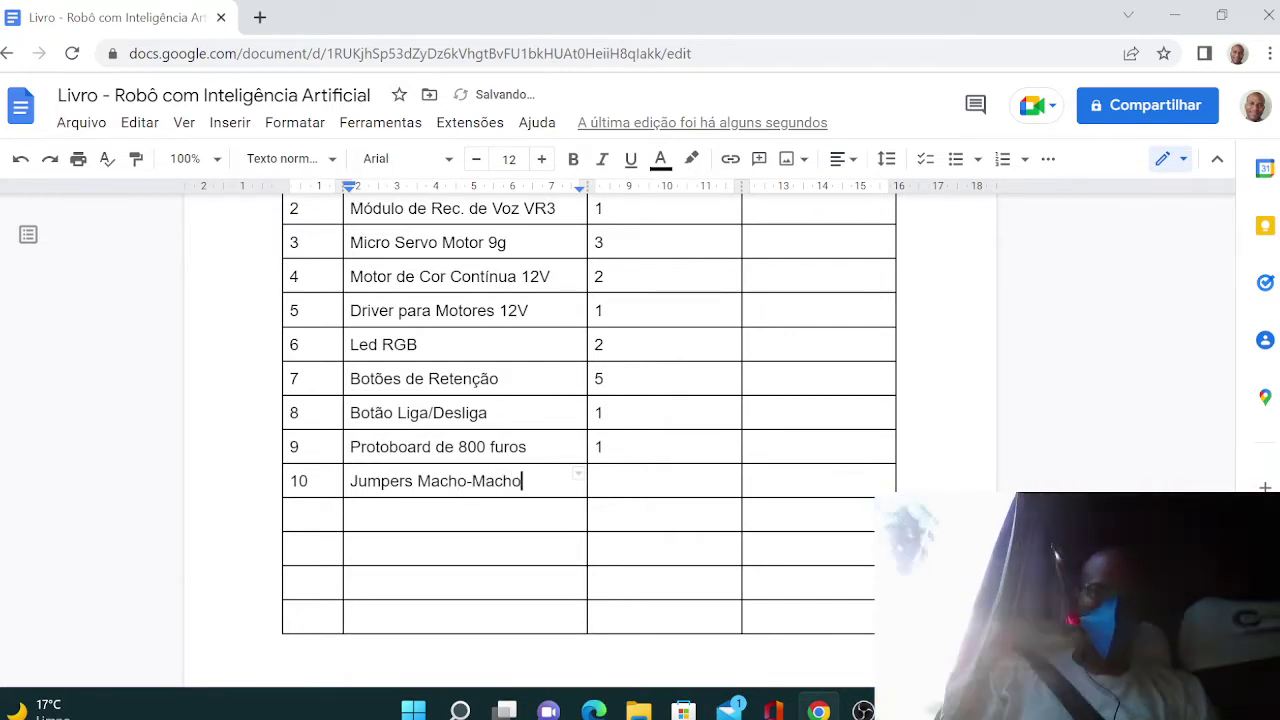
key("Tab")
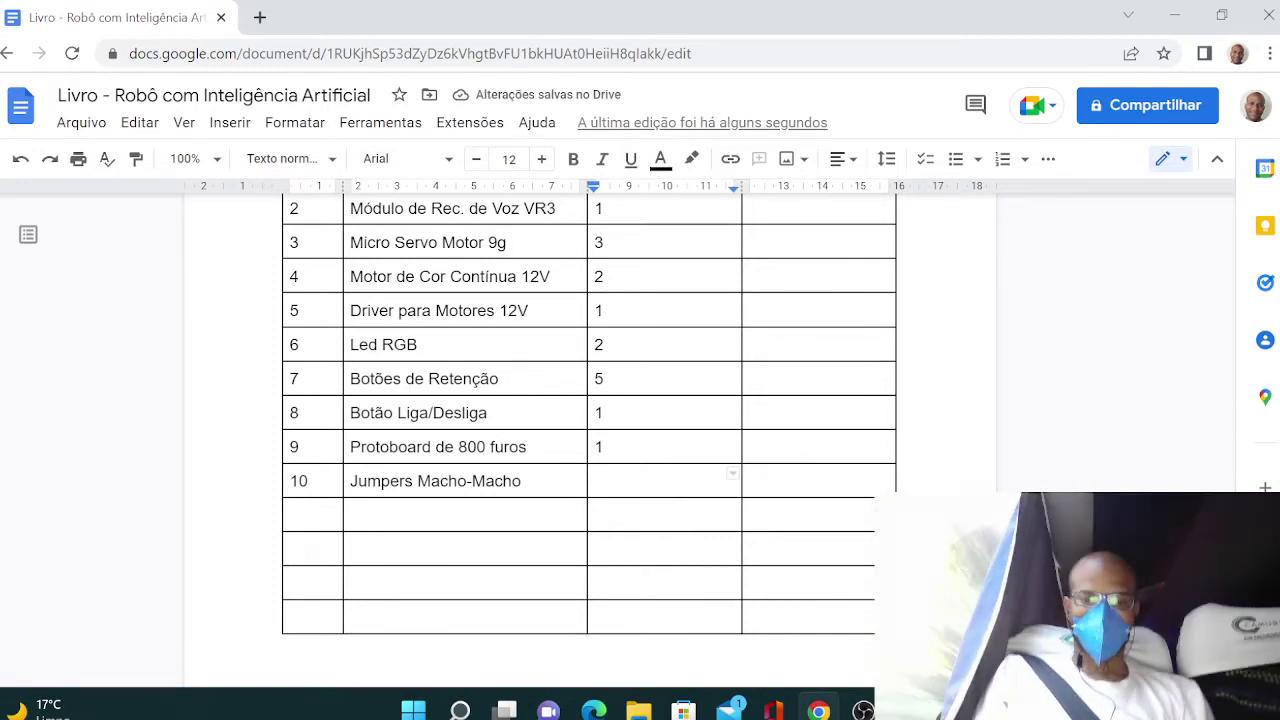
type("30")
- Number the table row below the jumpers as item 11
key("Tab")
key("Tab")
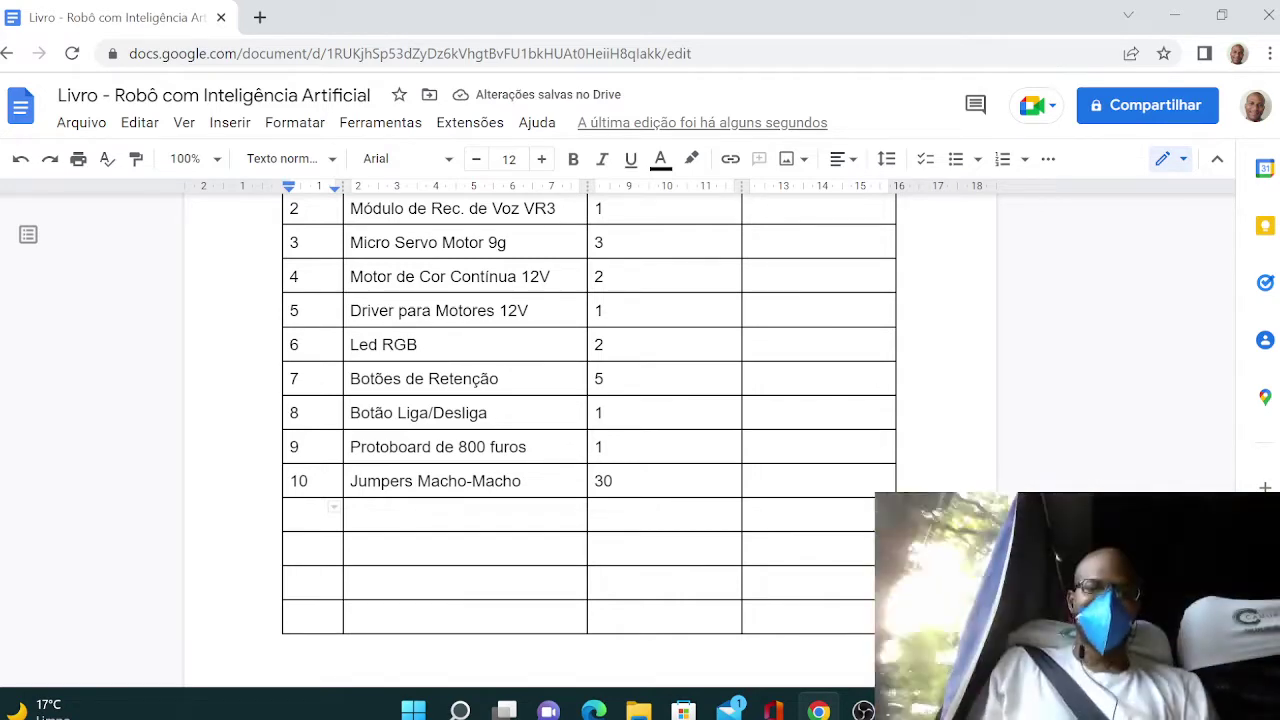
type("11")
key("Tab")
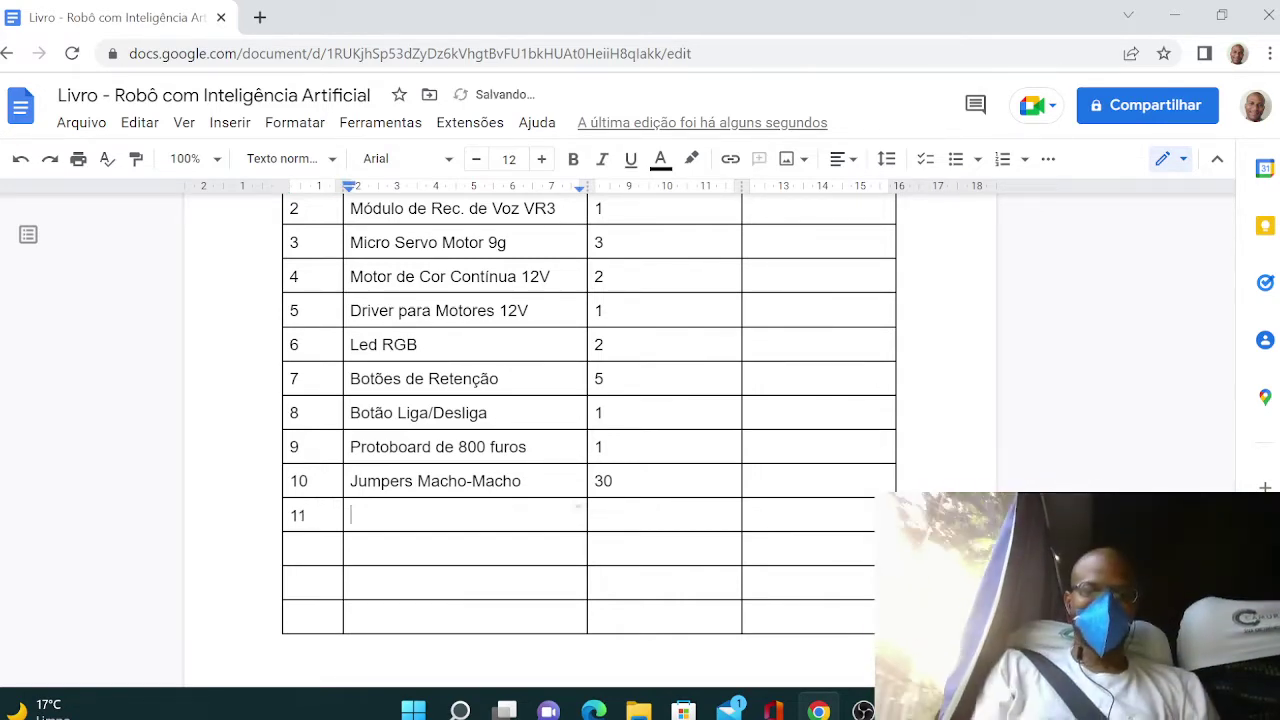
- Enter "Resistor de 220 Ω" as the description of item 11, inserting the Ω special character found by searching for "ohm"
type("Resistor de")
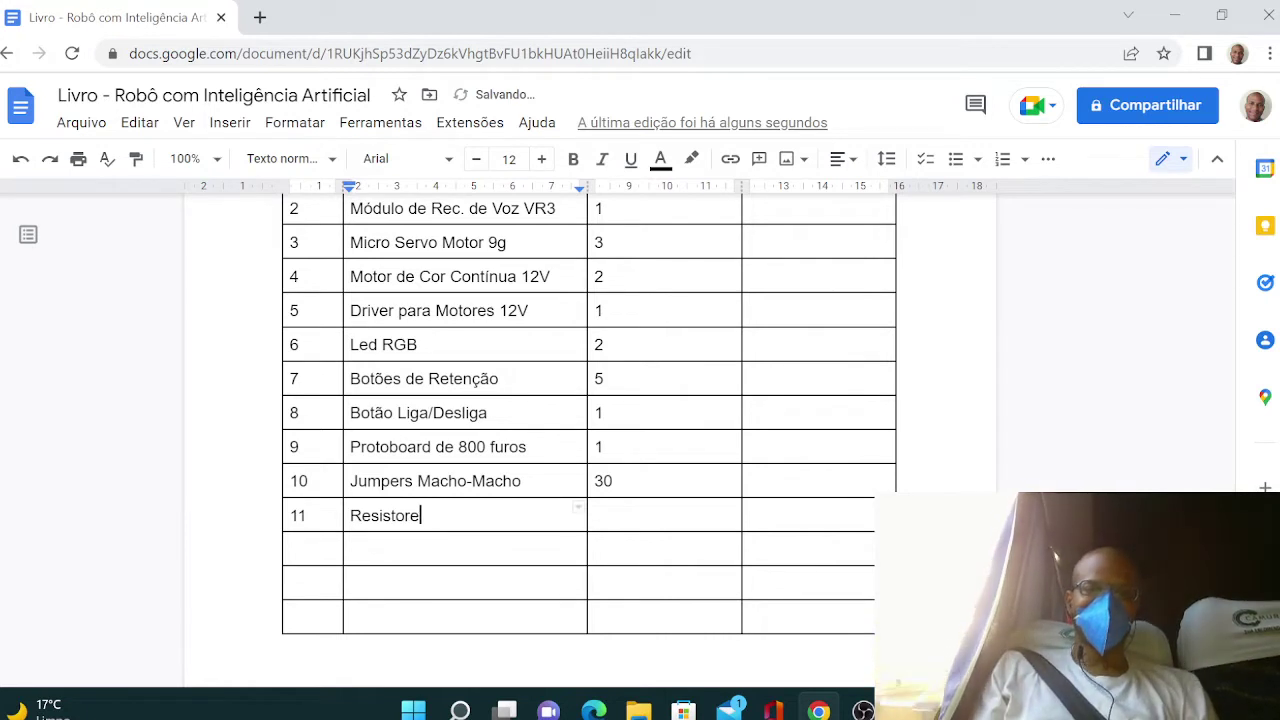
key("BackSpace")
type("de")
type("220")
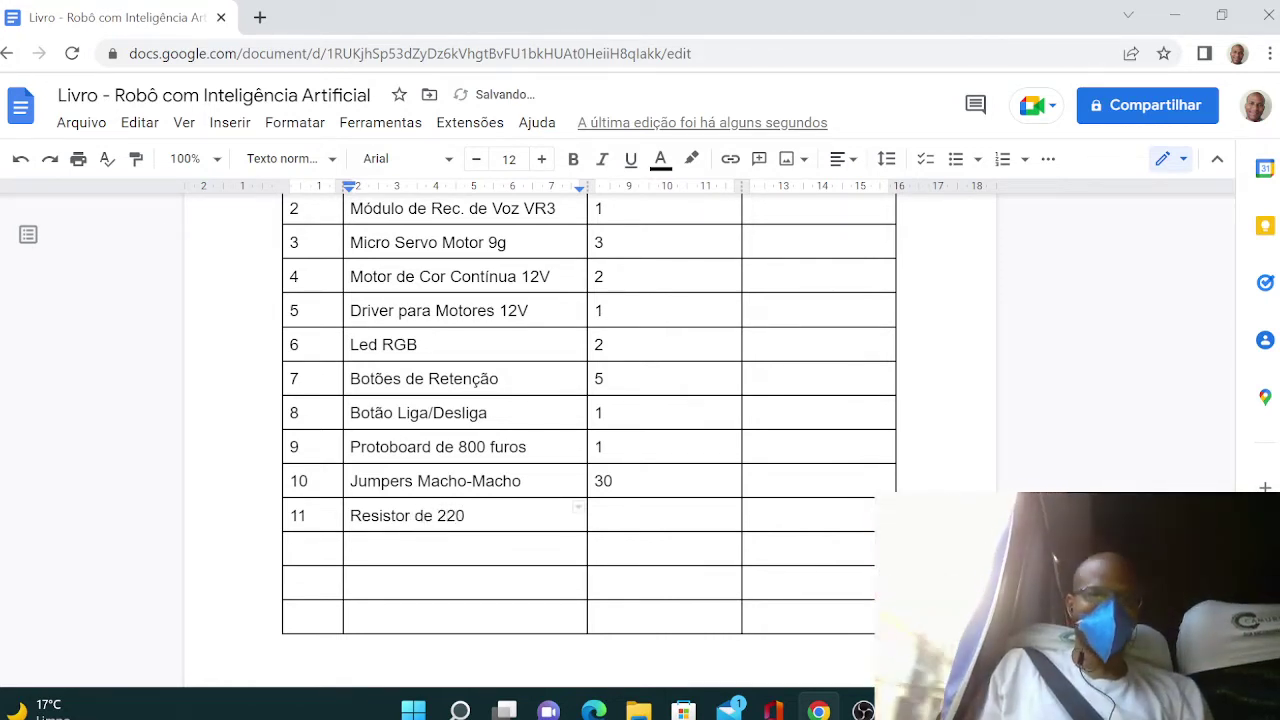
left_click(230, 122)
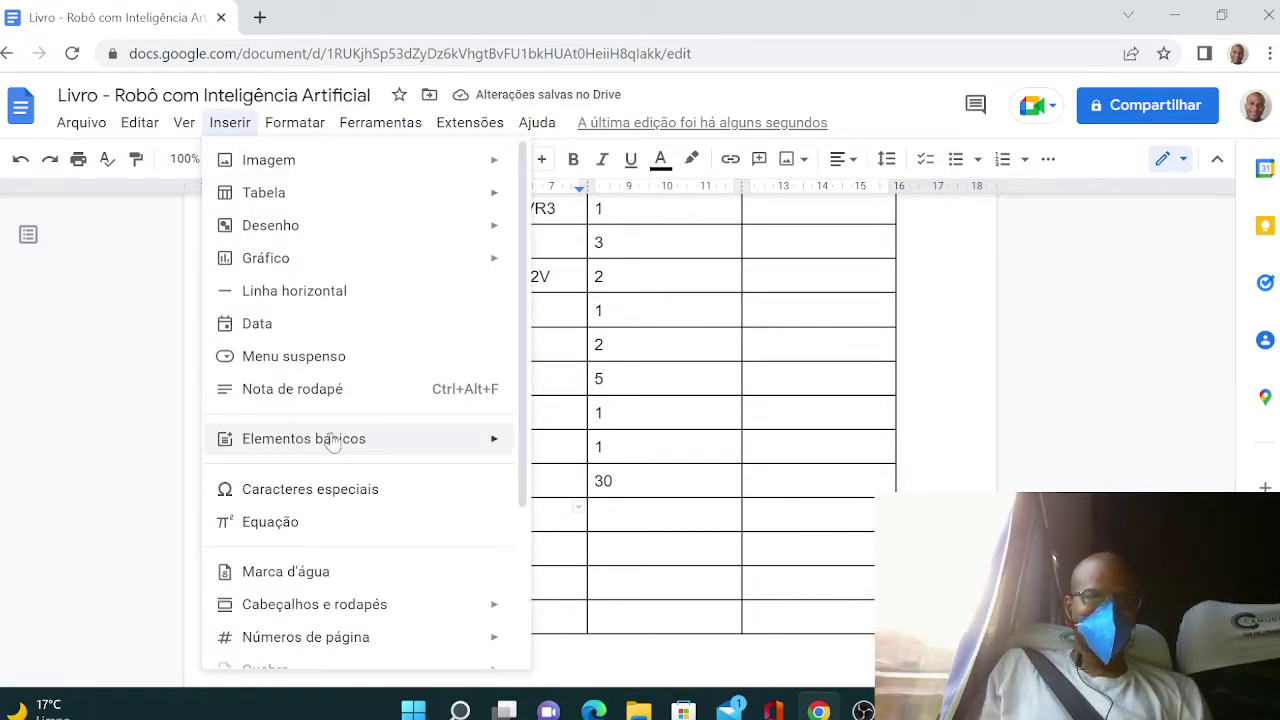
left_click(356, 500)
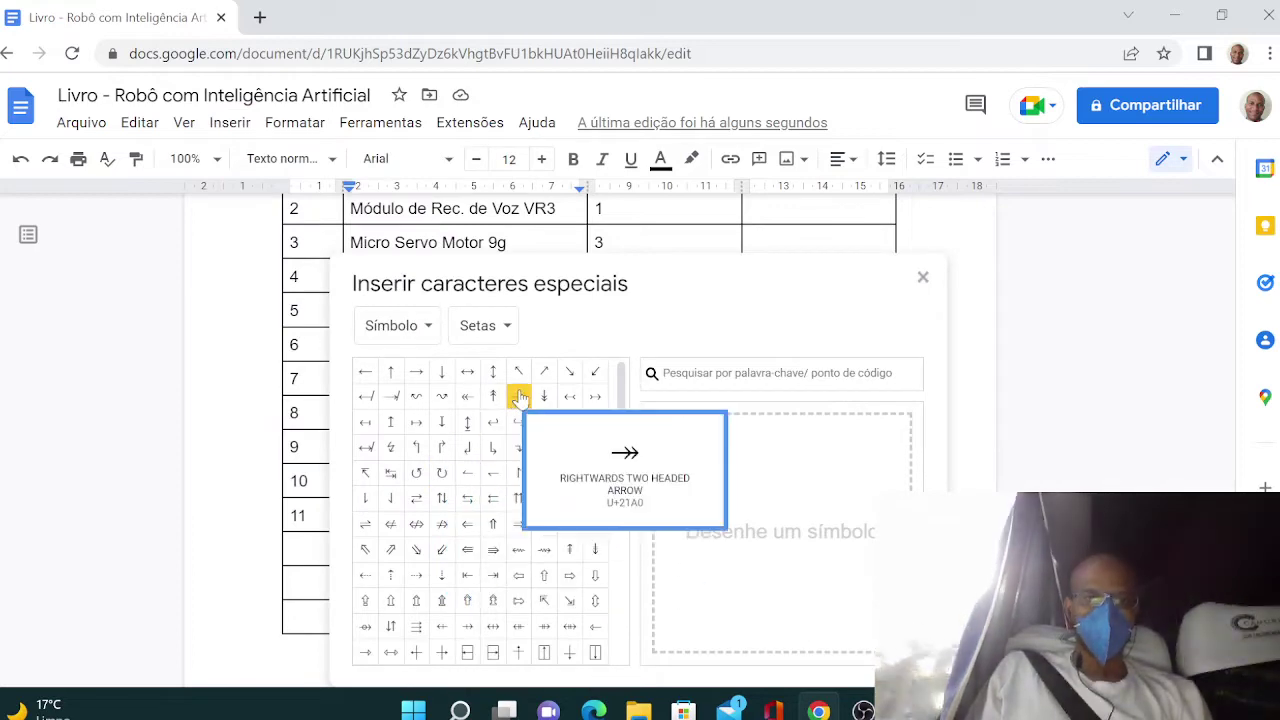
left_click(720, 373)
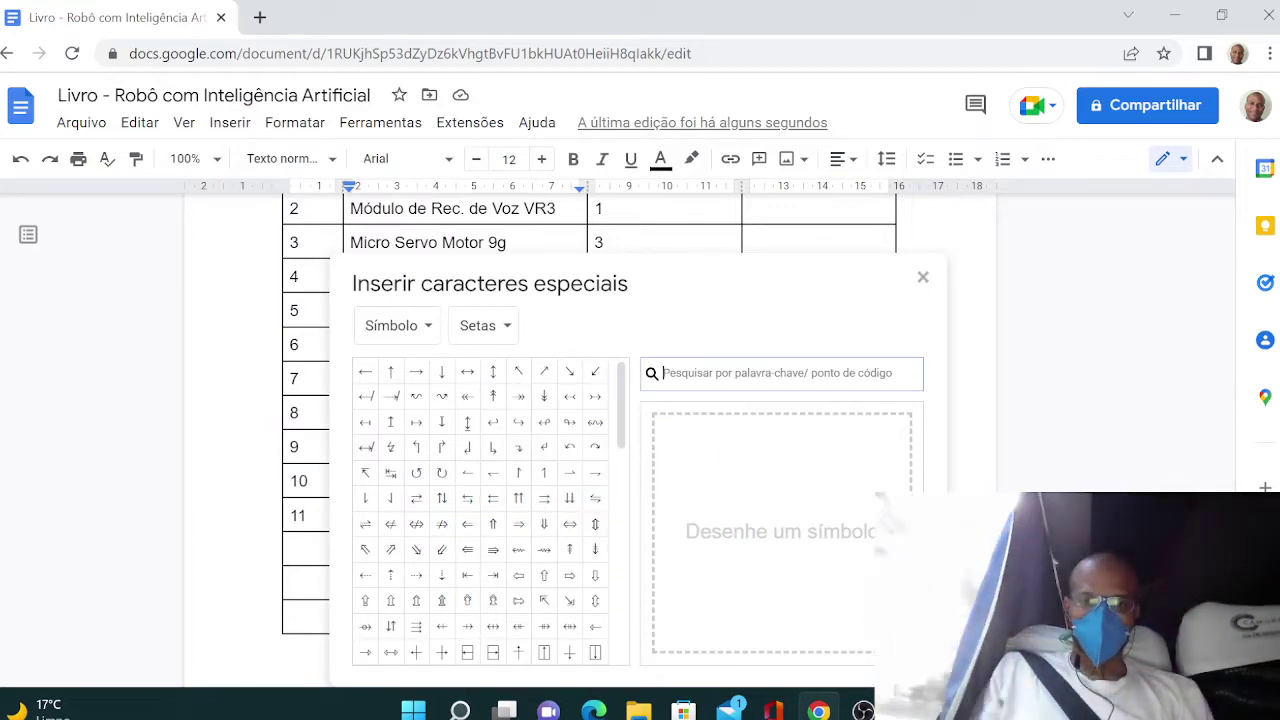
type("ohm")
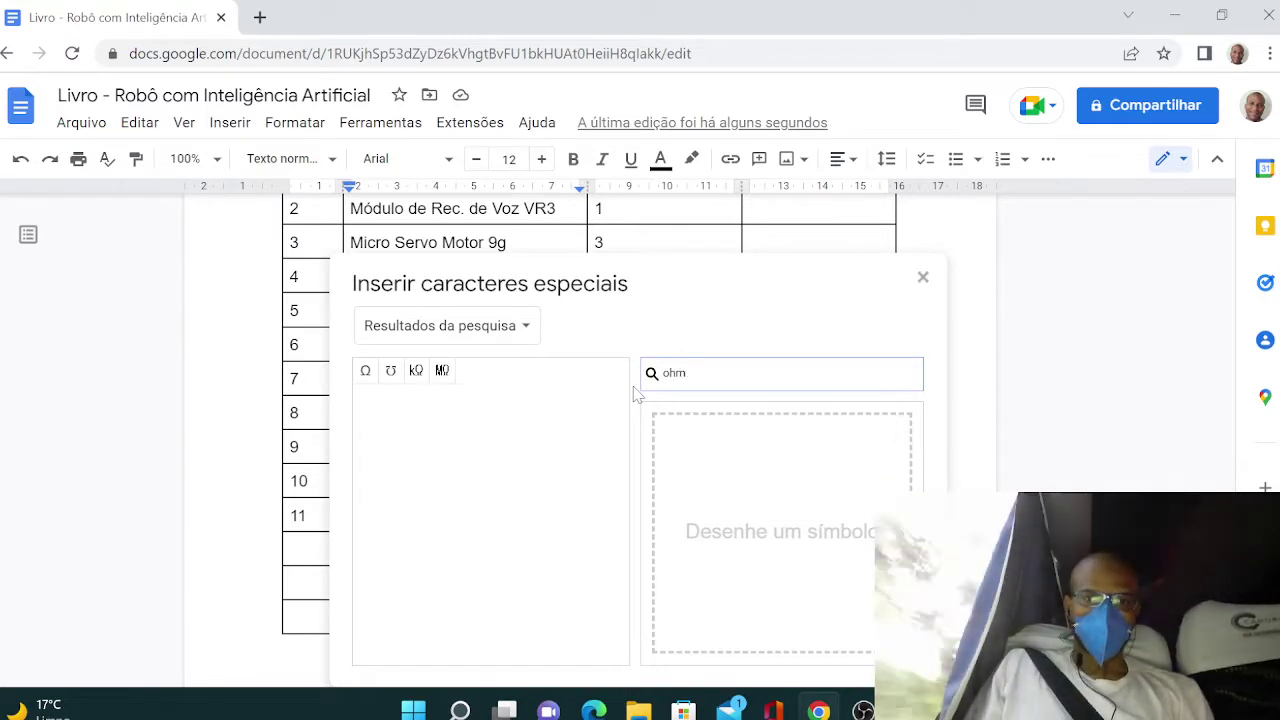
left_click(363, 374)
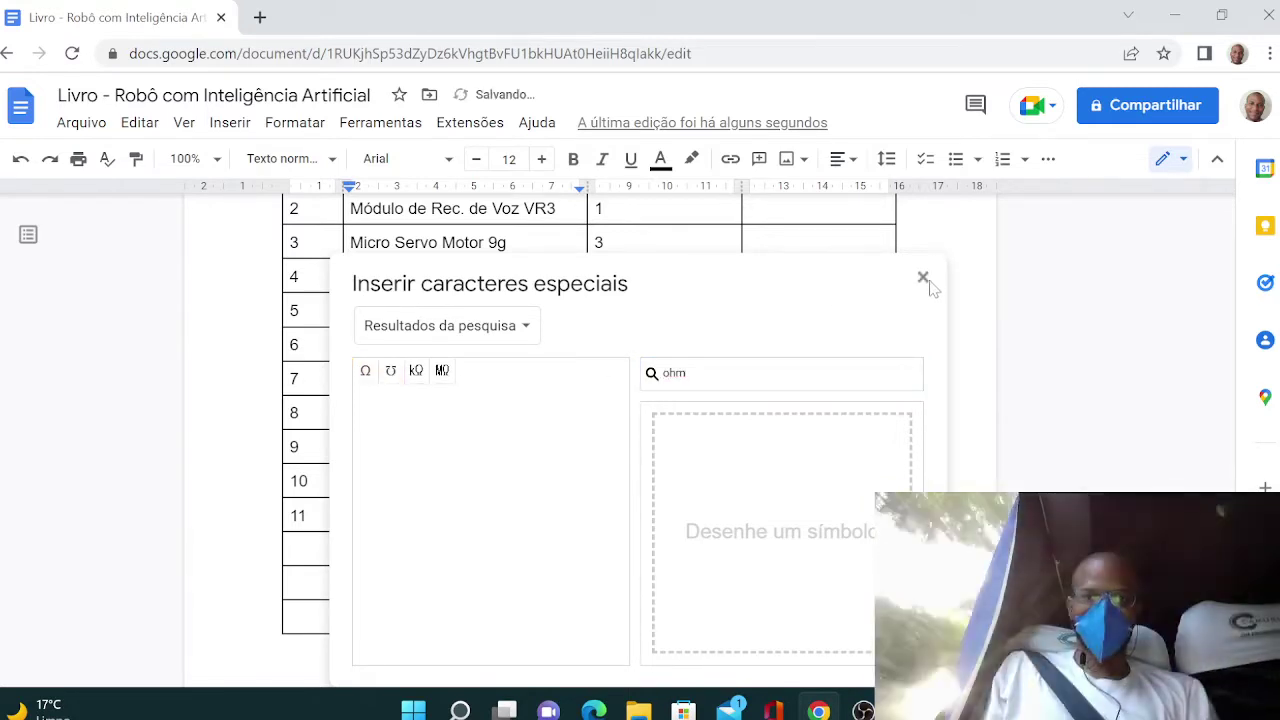
left_click(923, 277)
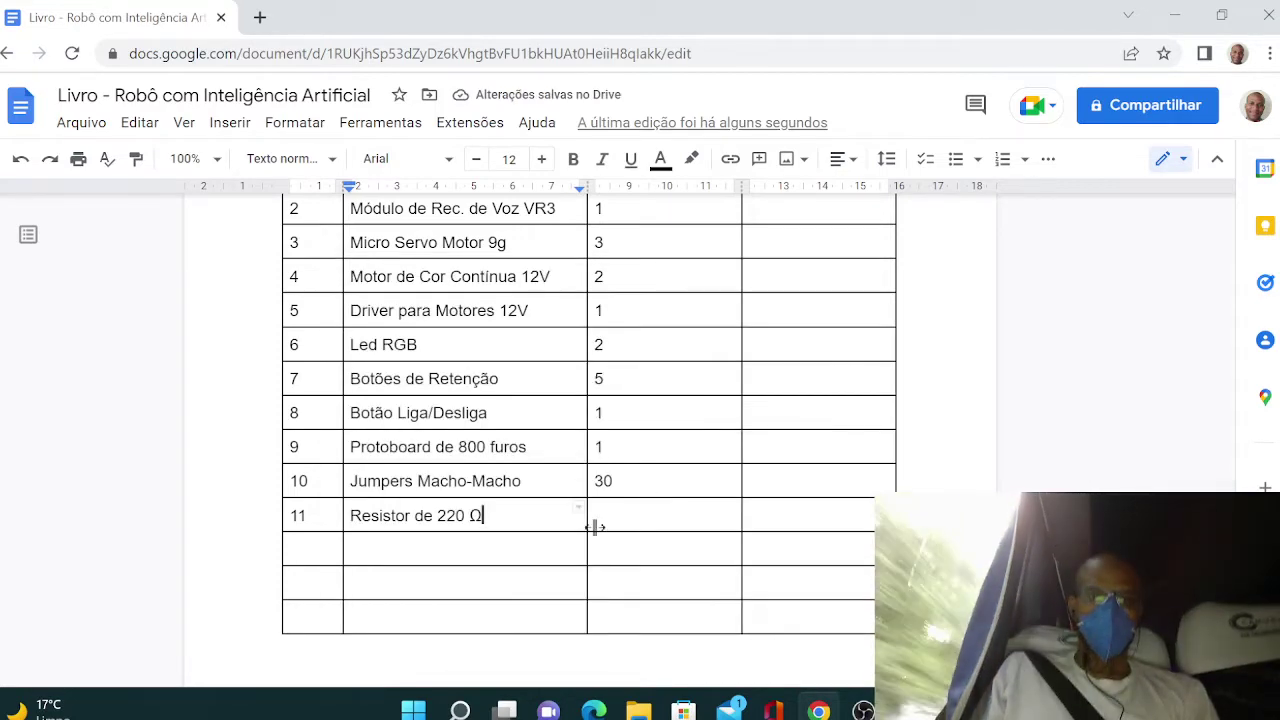
- Set the quantity of the 220 Ω resistor to 6 and go to the item cell of the next row
left_click(644, 527)
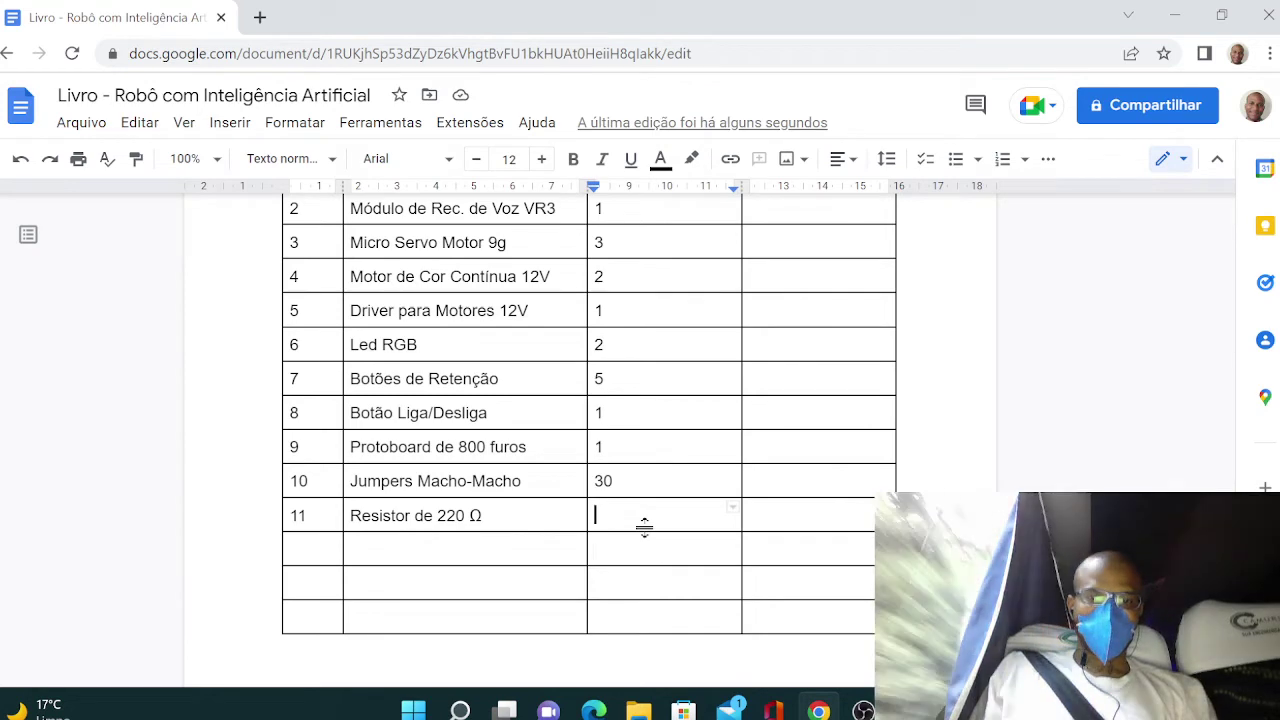
type("6")
key("Down")
key("Left")
key("Left")
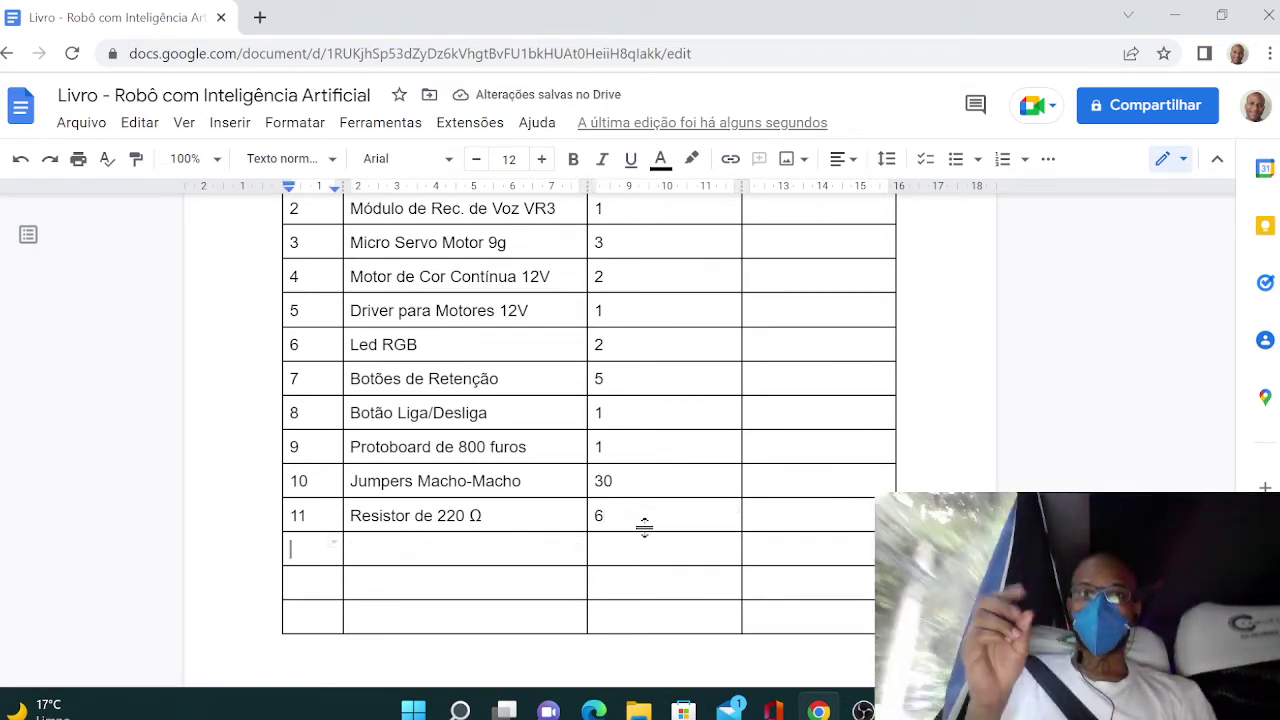
- Review the components already listed in Table 1 to decide which item to add after the resistor
key("Down")
key("Down")
key("Down")
key("Down")
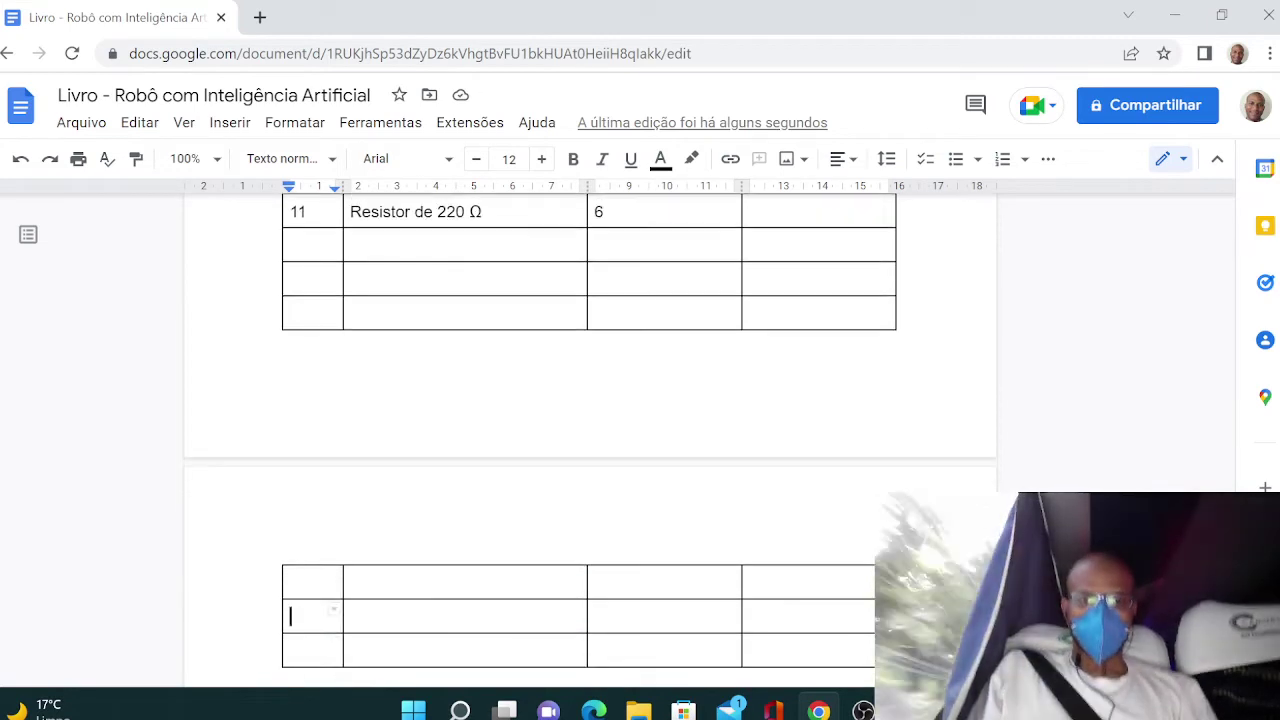
key("Up")
key("Up")
key("Up")
key("Up")
key("Up")
key("Up")
key("Up")
key("Up")
key("Up")
key("Up")
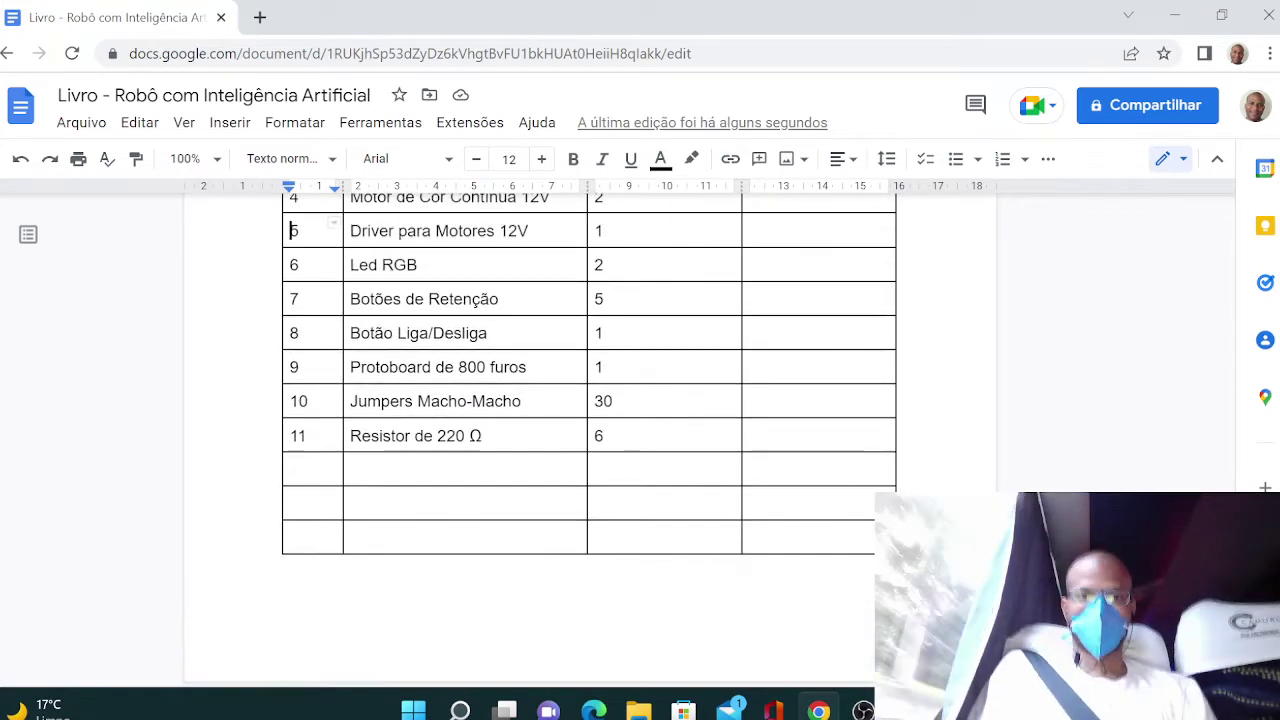
key("Up")
key("Up")
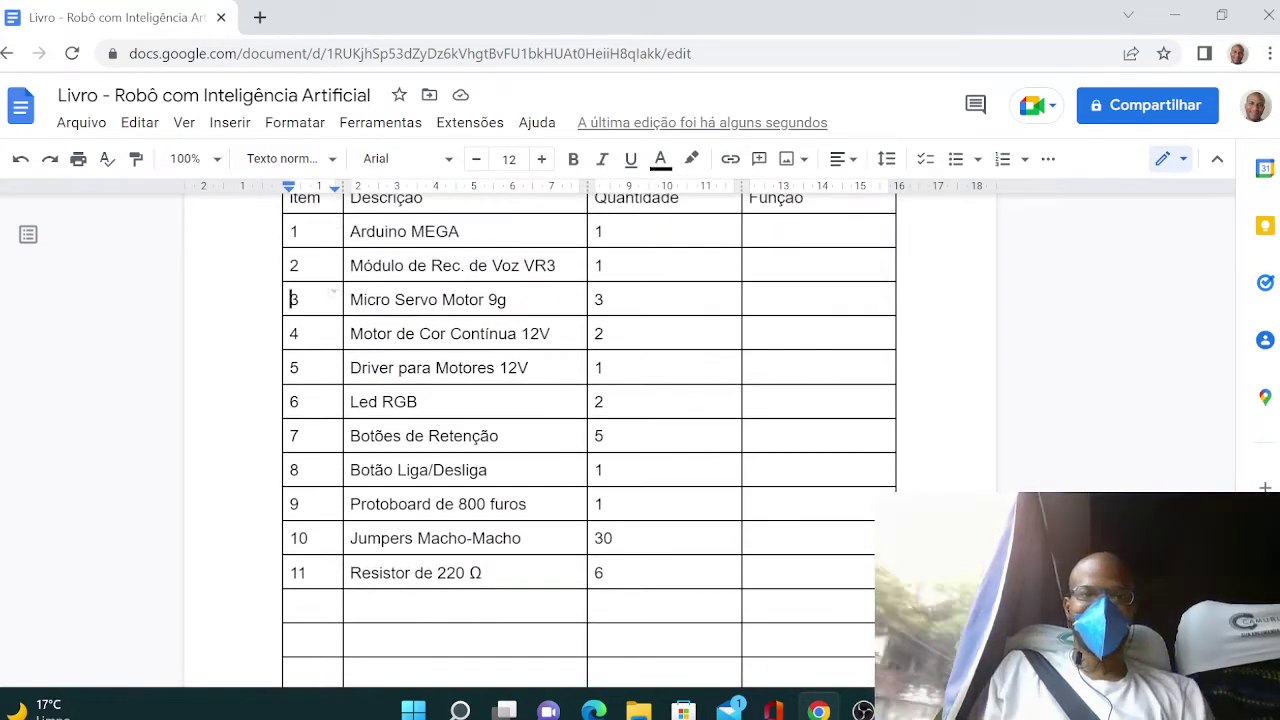
key("Down")
key("Down")
key("Down")
key("Down")
key("Down")
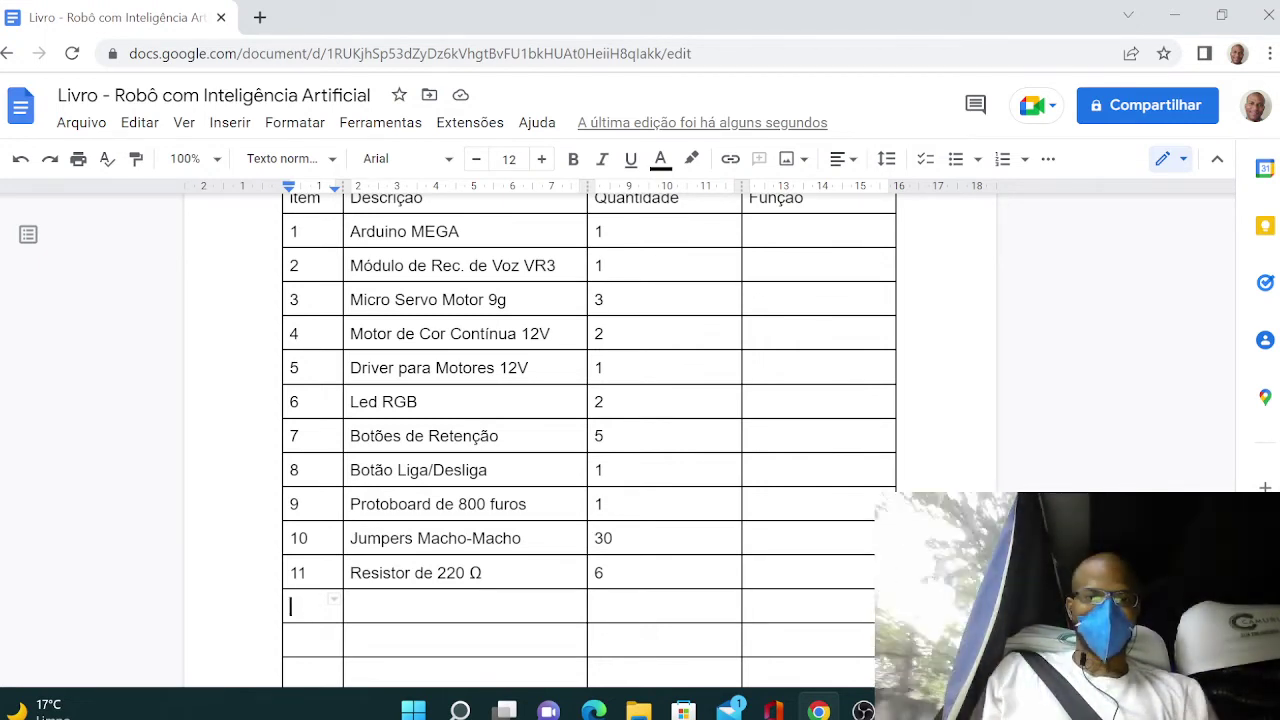
- Add item 12 in the next table row with the description "Cabo USB para Arduino" and a quantity of 1
type("12")
key("Tab")
type("Cab")
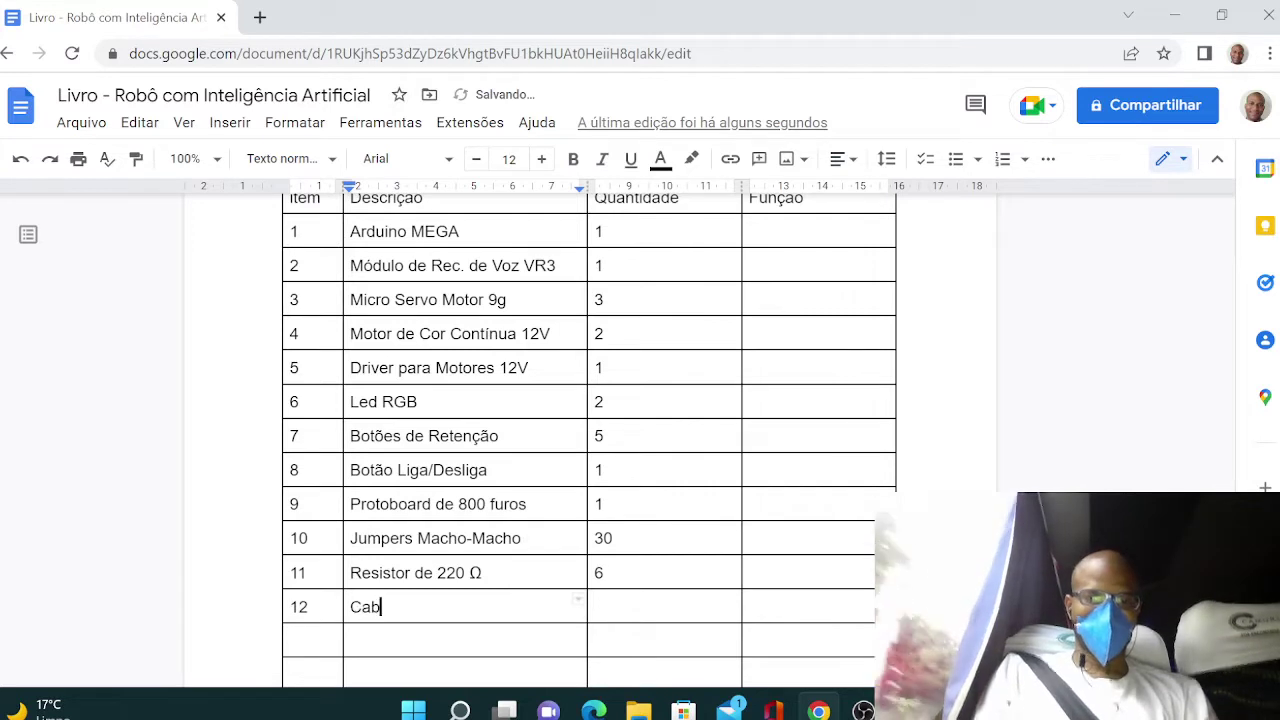
type("o USB ")
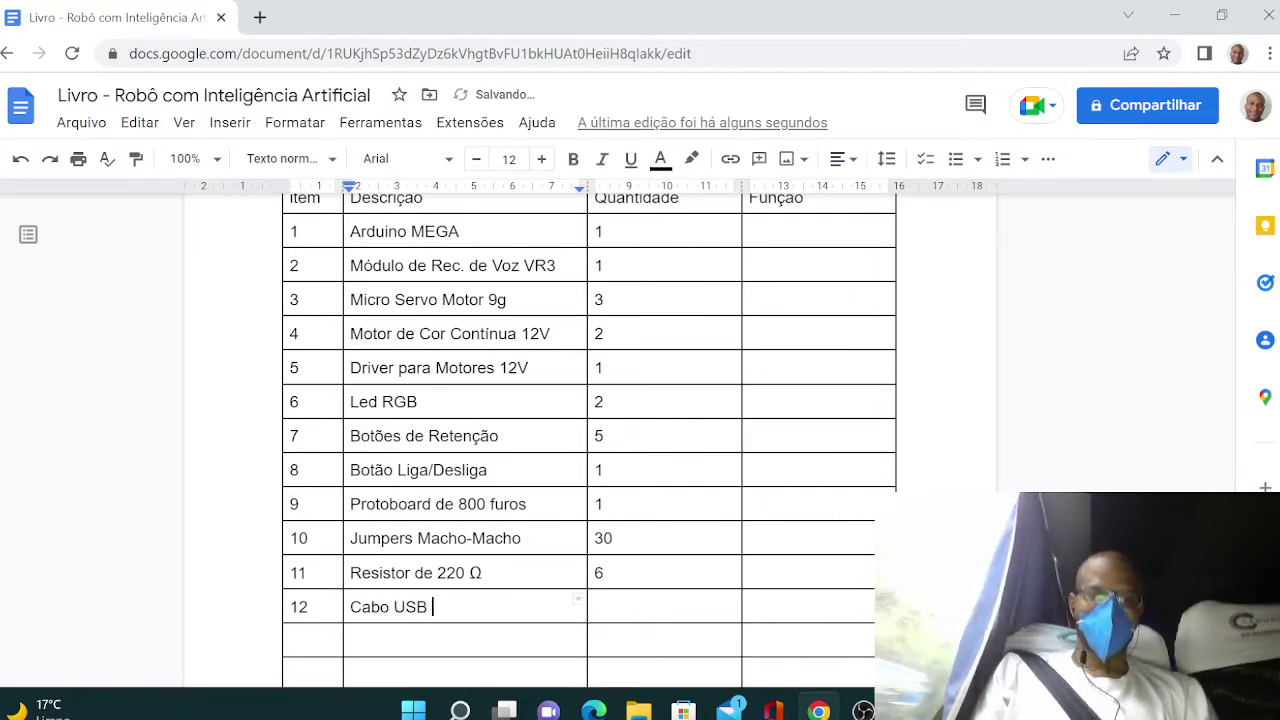
type("para Arduin")
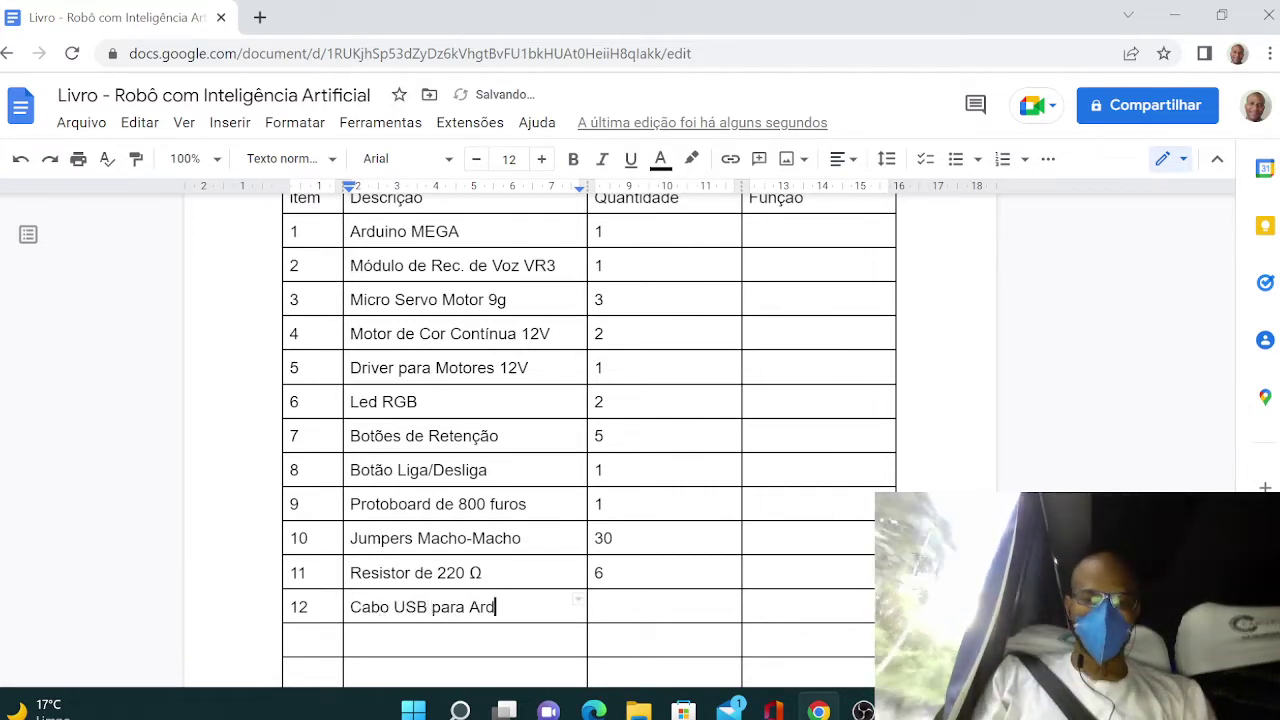
key("Tab")
type("1")
key("Tab")
key("Tab")
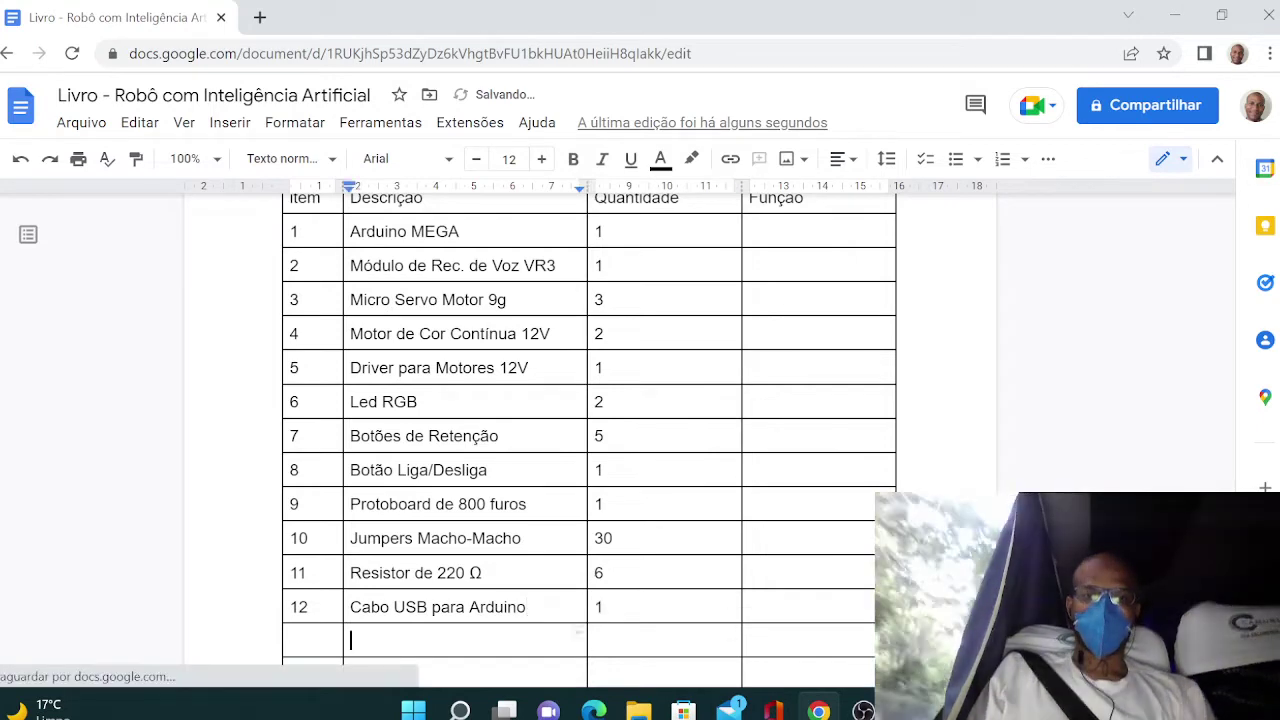
- Add item 13 below the USB cable with the description "Fonte de alimentação 12V" and a quantity of 1
type("13")
key("Tab")
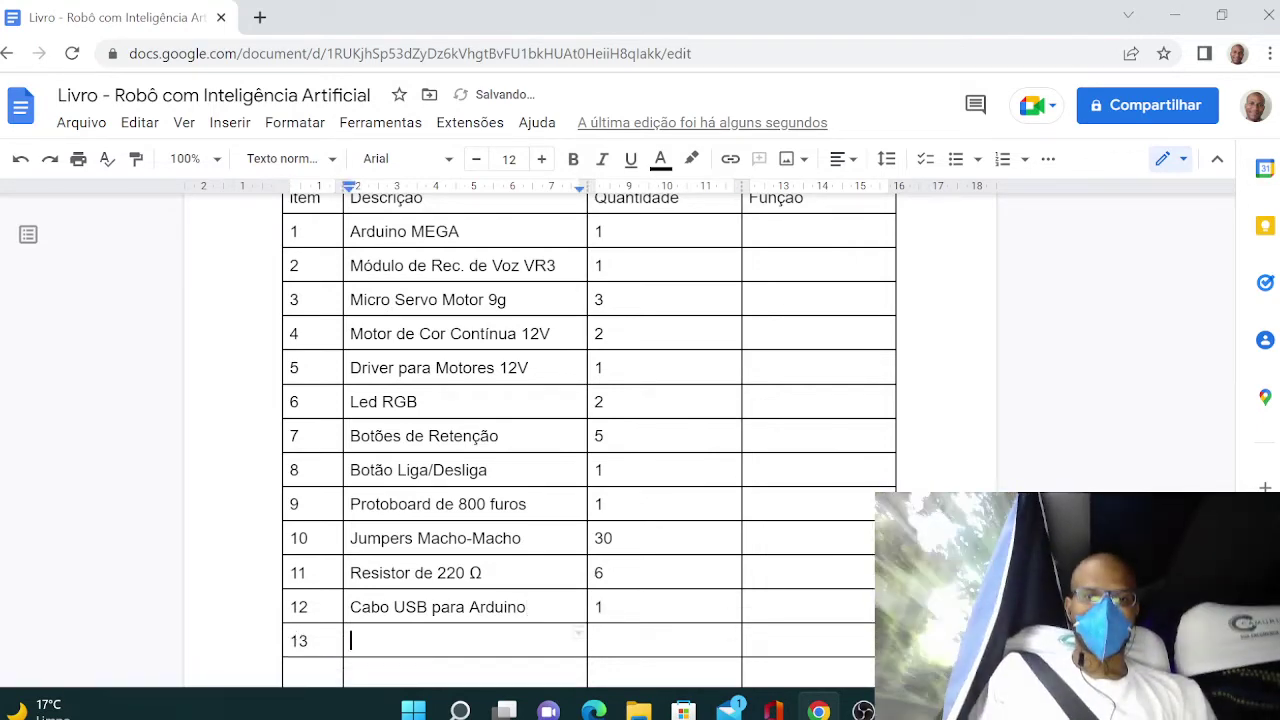
type("Fonte ")
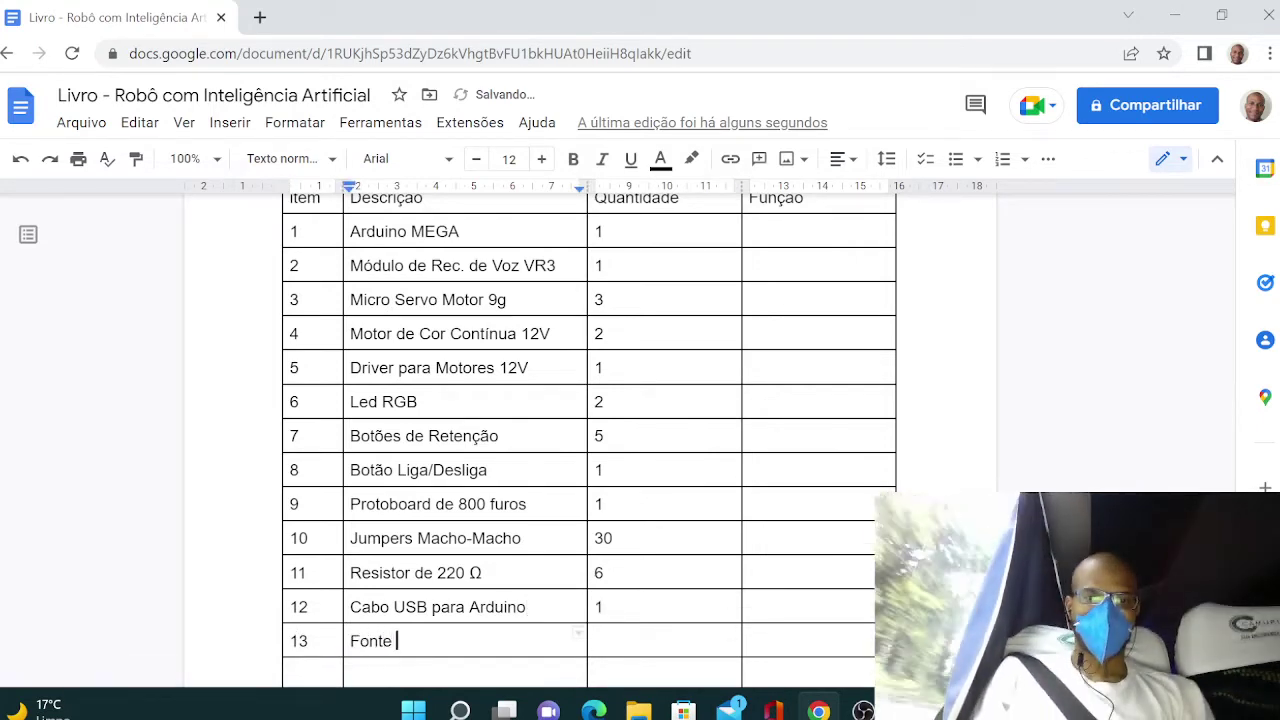
type("de aliment")
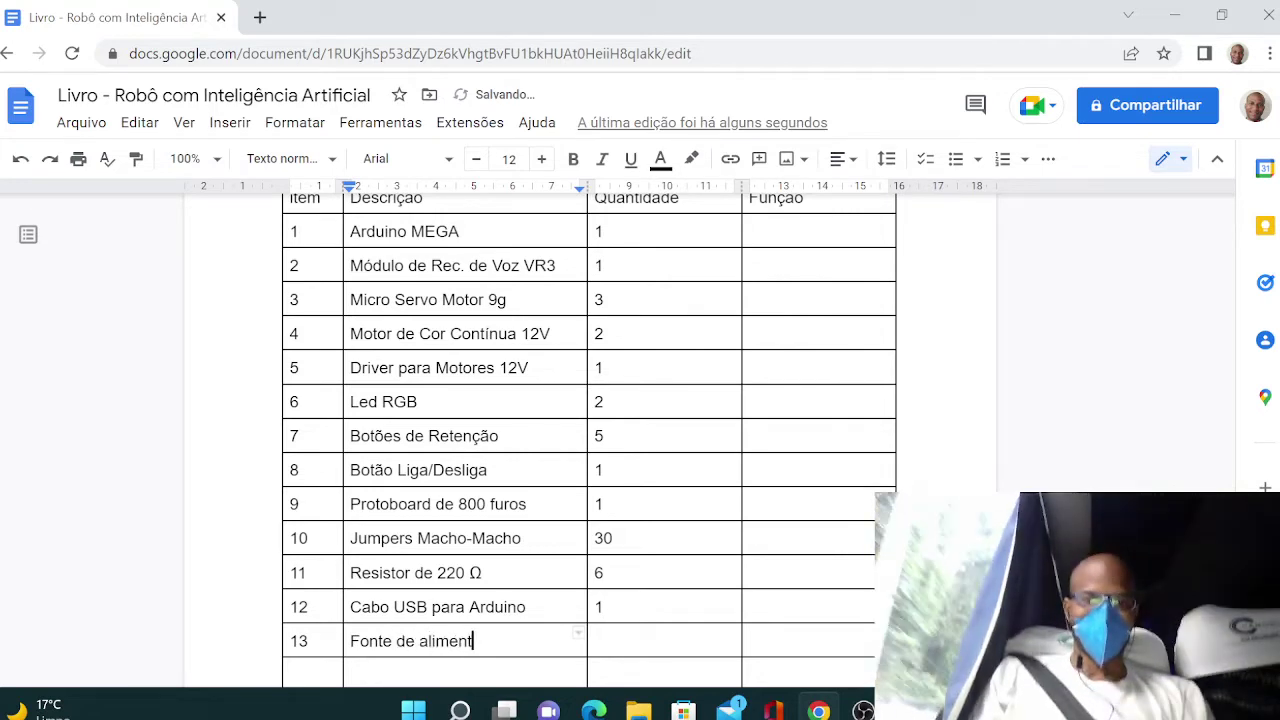
type("ação ")
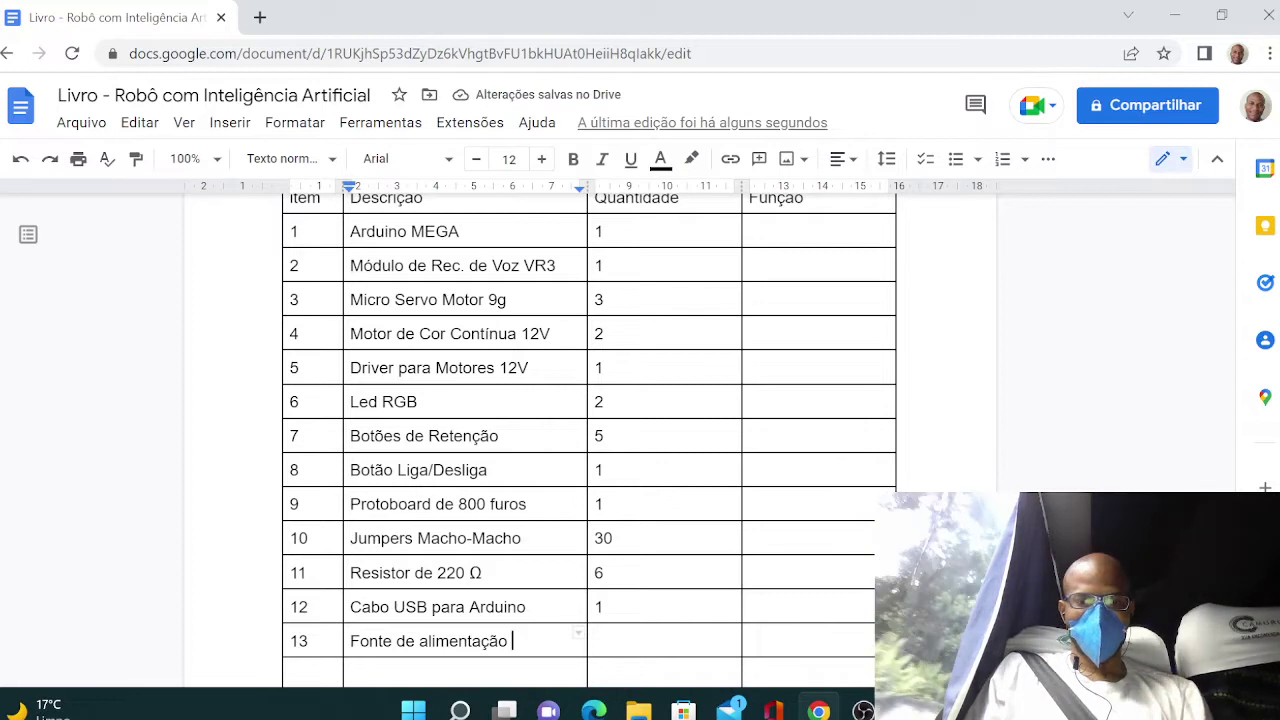
type("12V")
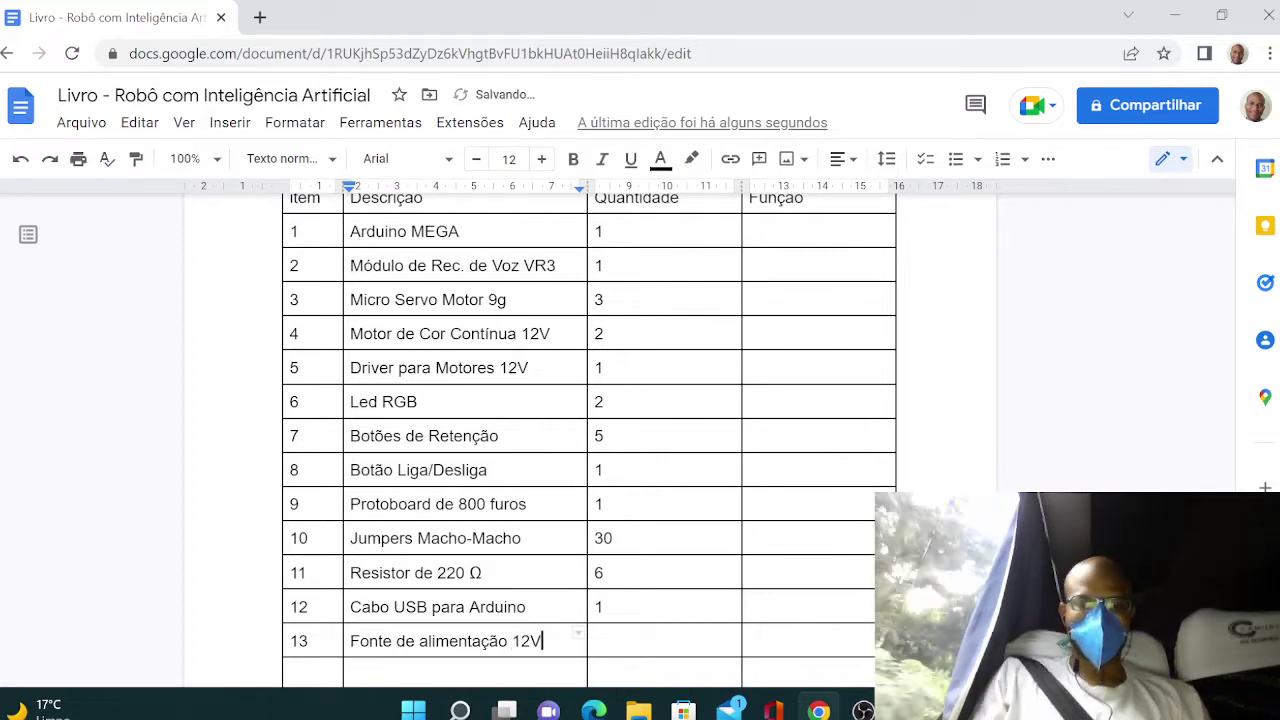
left_click(596, 640)
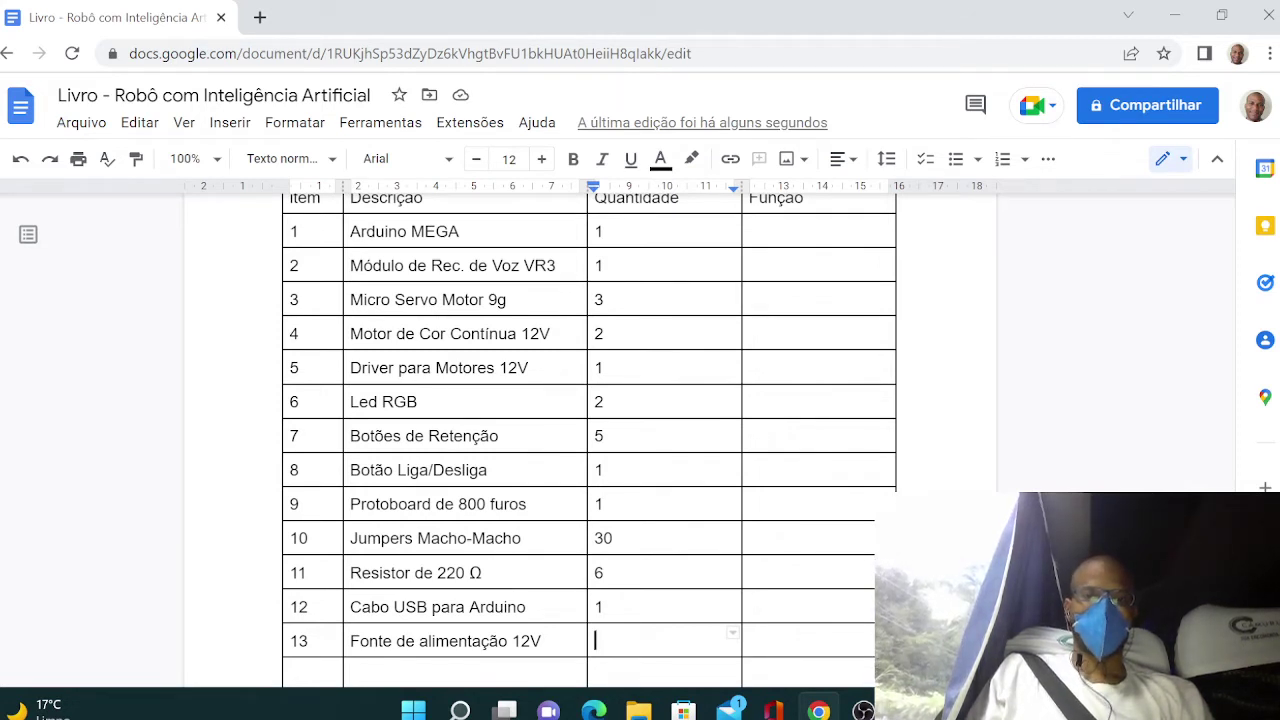
type("1")
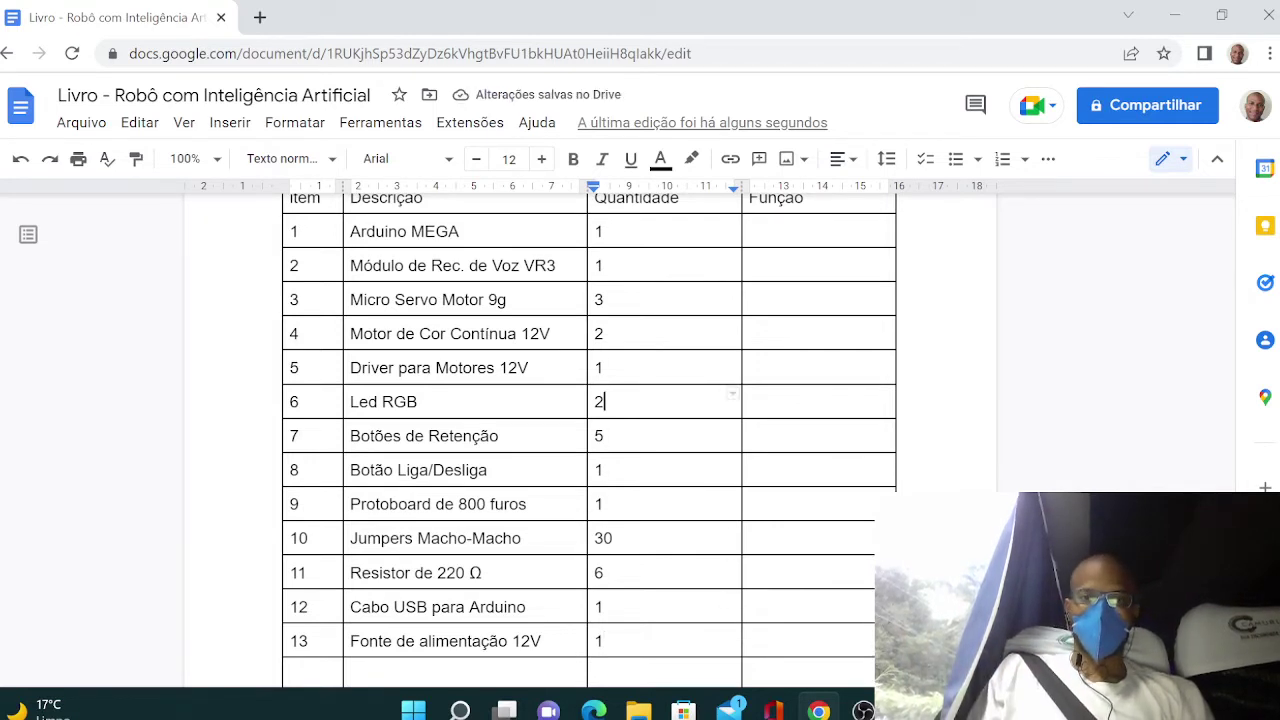
- Look over the component table and the introductory text of section 2.4 above it
key("Up")
key("Up")
key("Up")
key("Up")
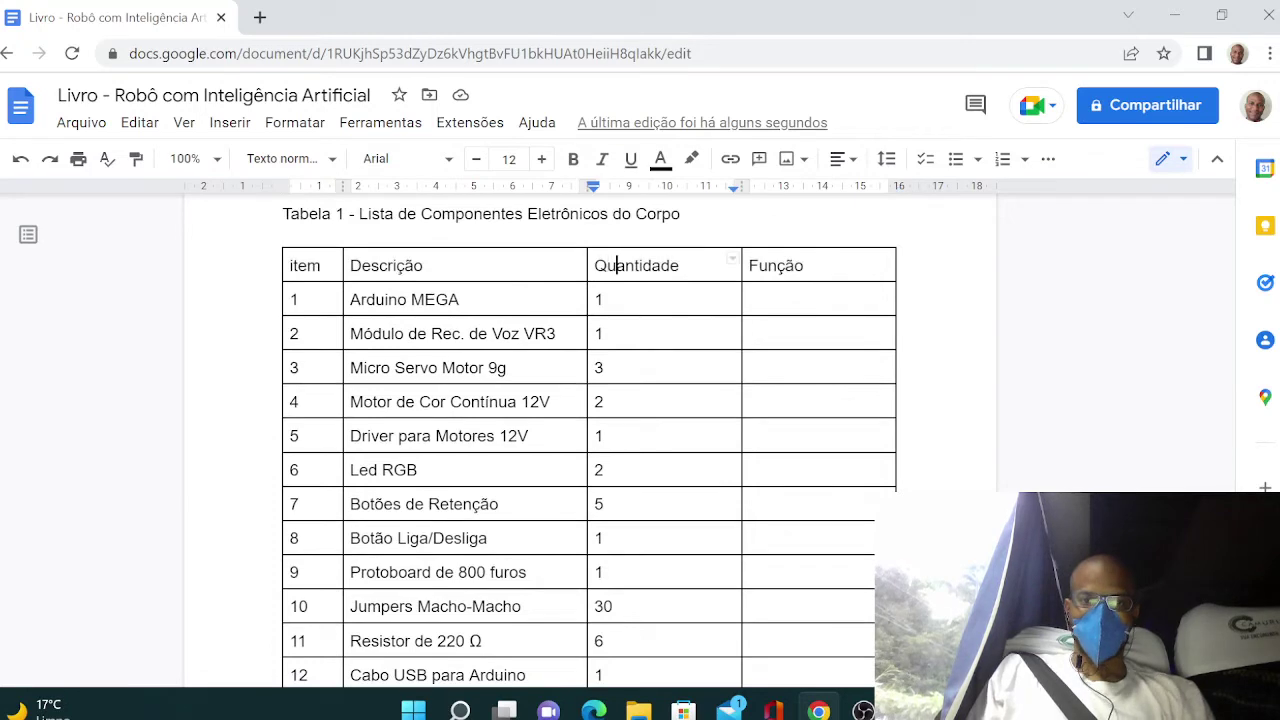
key("Up")
key("Up")
key("Up")
key("Up")
key("Up")
key("Up")
key("Up")
key("Up")
key("Up")
key("Up")
key("Up")
key("Up")
key("Up")
key("Up")
key("Up")
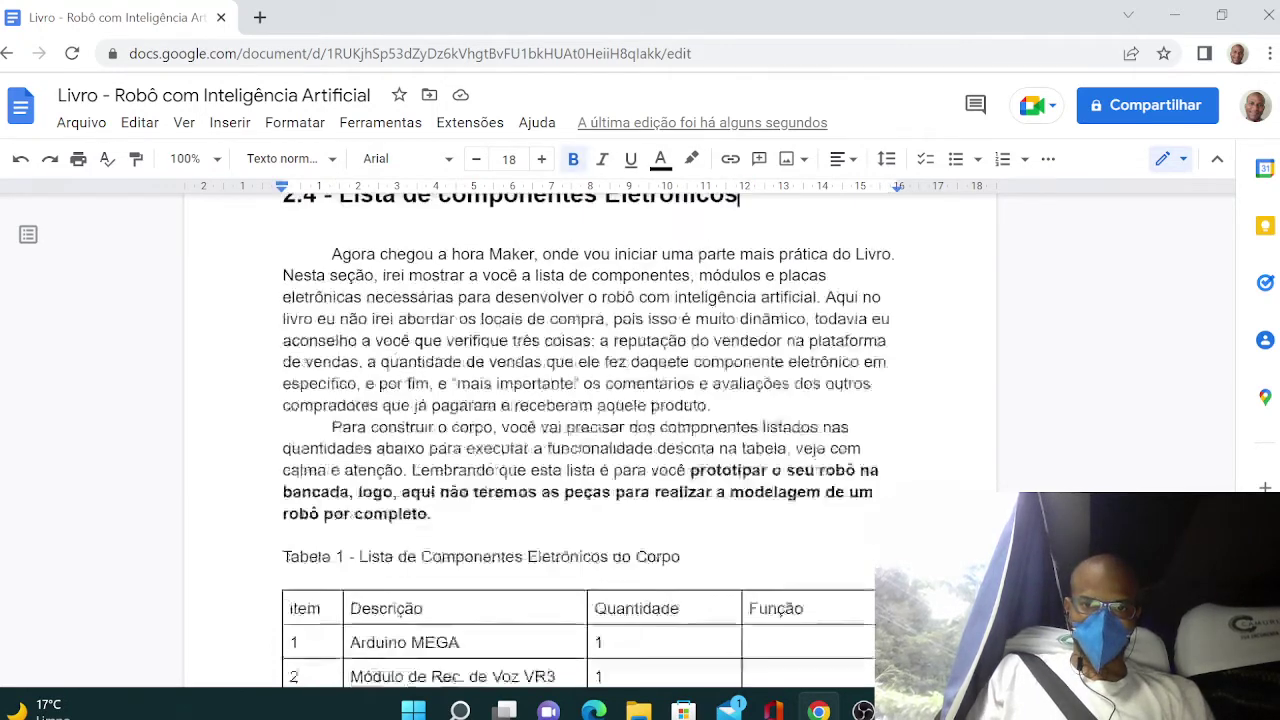
key("Down")
key("Down")
key("Down")
key("Down")
key("Down")
key("Down")
key("Down")
key("Down")
key("Down")
key("Down")
key("Down")
key("Down")
key("Down")
key("Down")
key("Down")
key("Down")
key("Down")
key("Down")
key("Down")
key("Down")
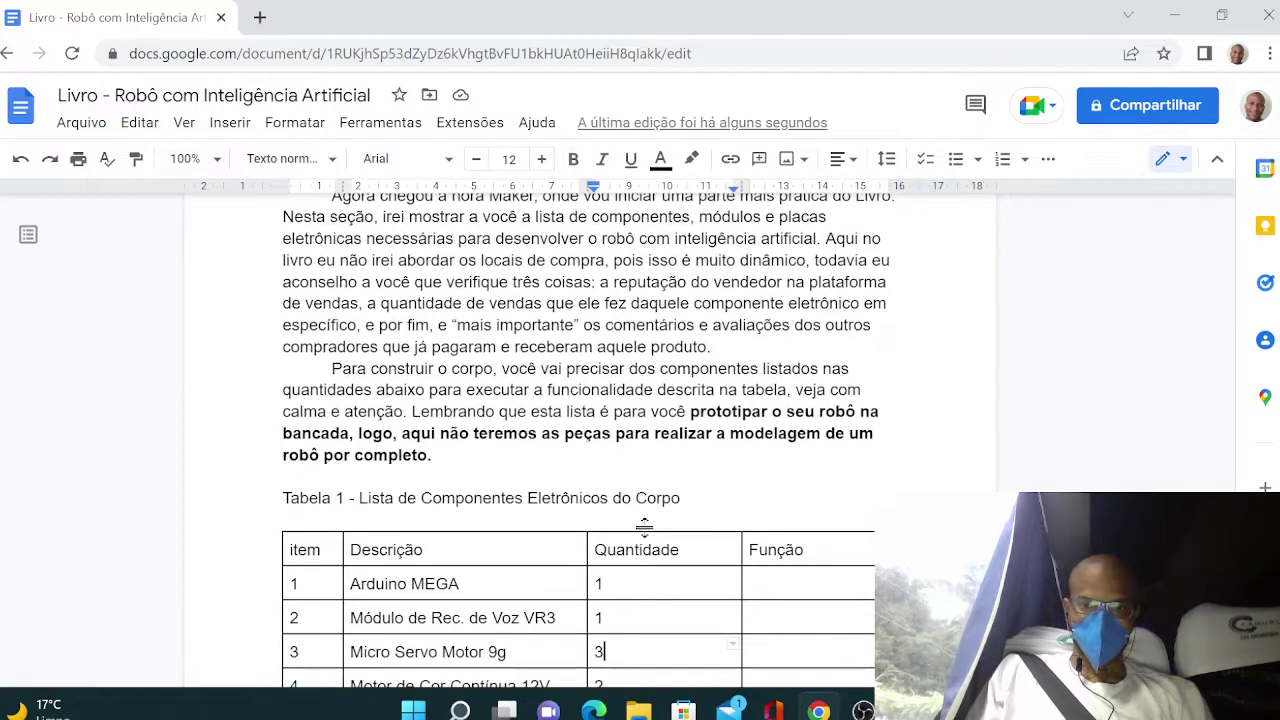
- Shorten the table's "Quantidade" column heading to "Qtde"
key("Up")
key("Up")
key("Up")
key("Up")
key("Down")
key("BackSpace")
key("BackSpace")
key("BackSpace")
key("BackSpace")
key("BackSpace")
key("BackSpace")
key("BackSpace")
key("BackSpace")
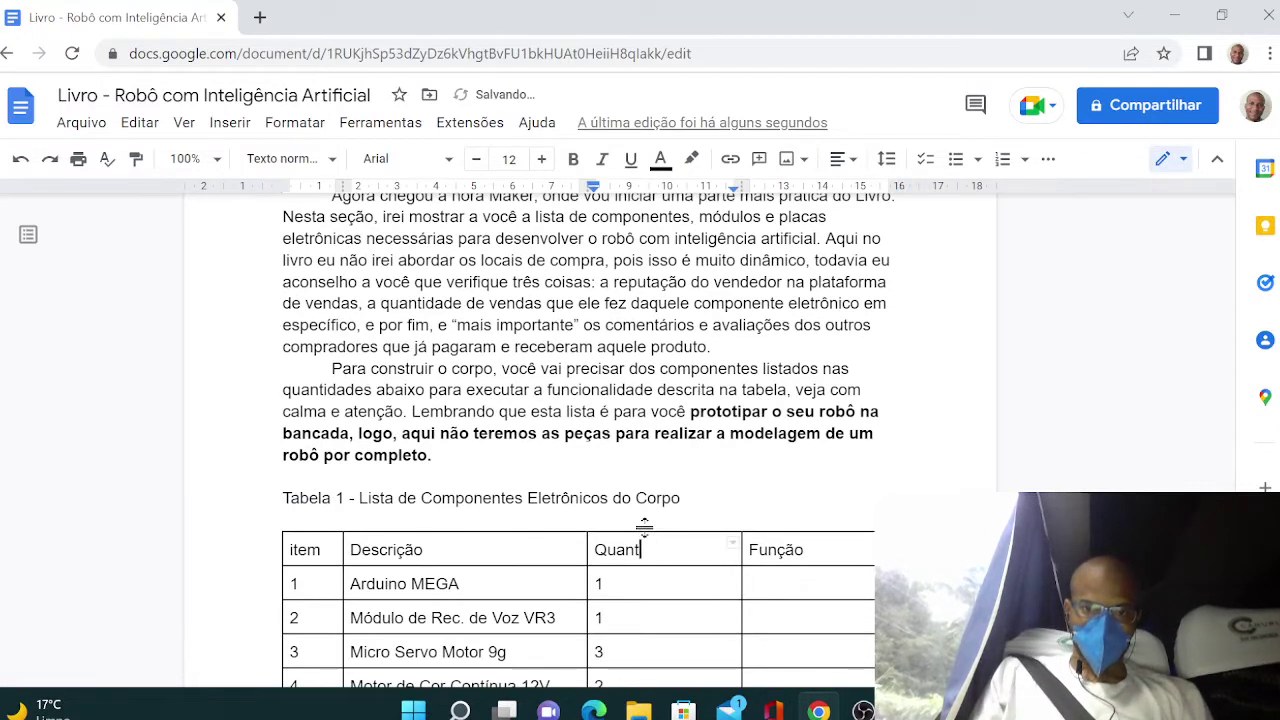
type("tde")
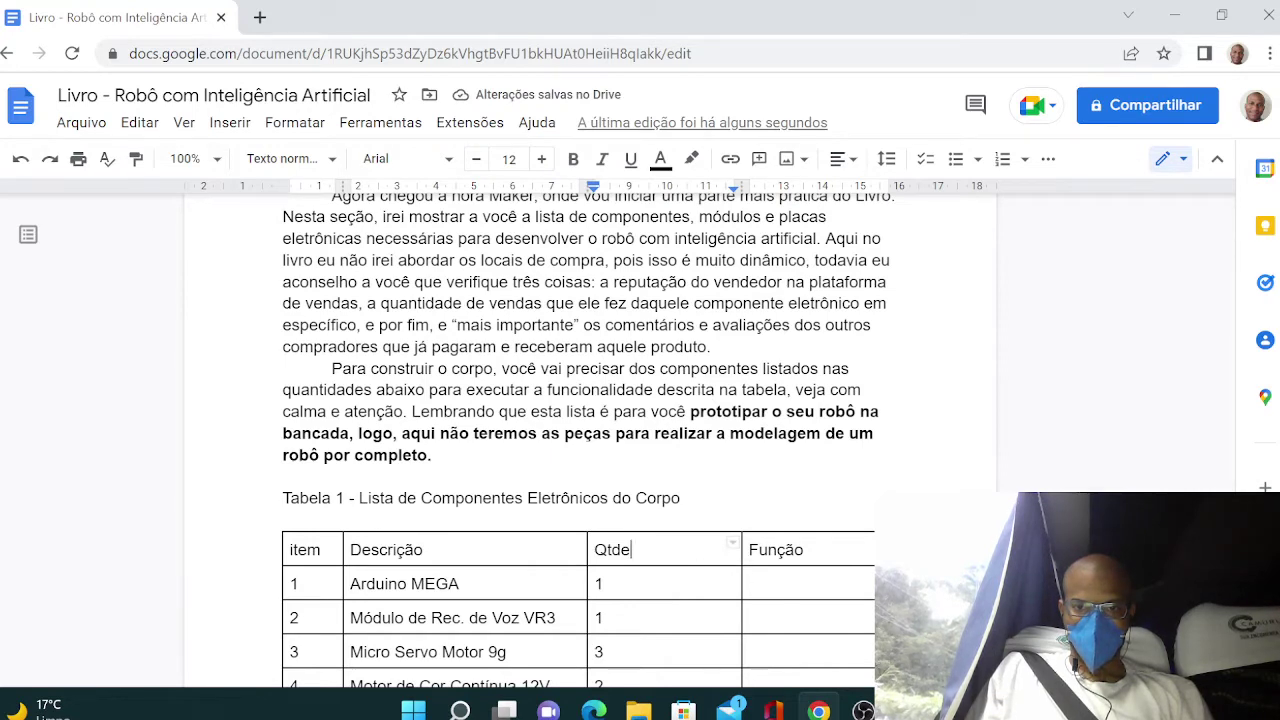
- Narrow the "Qtde" column to roughly fit its heading, giving the freed width to the "Função" column
scroll(701, 600, "down", 1)
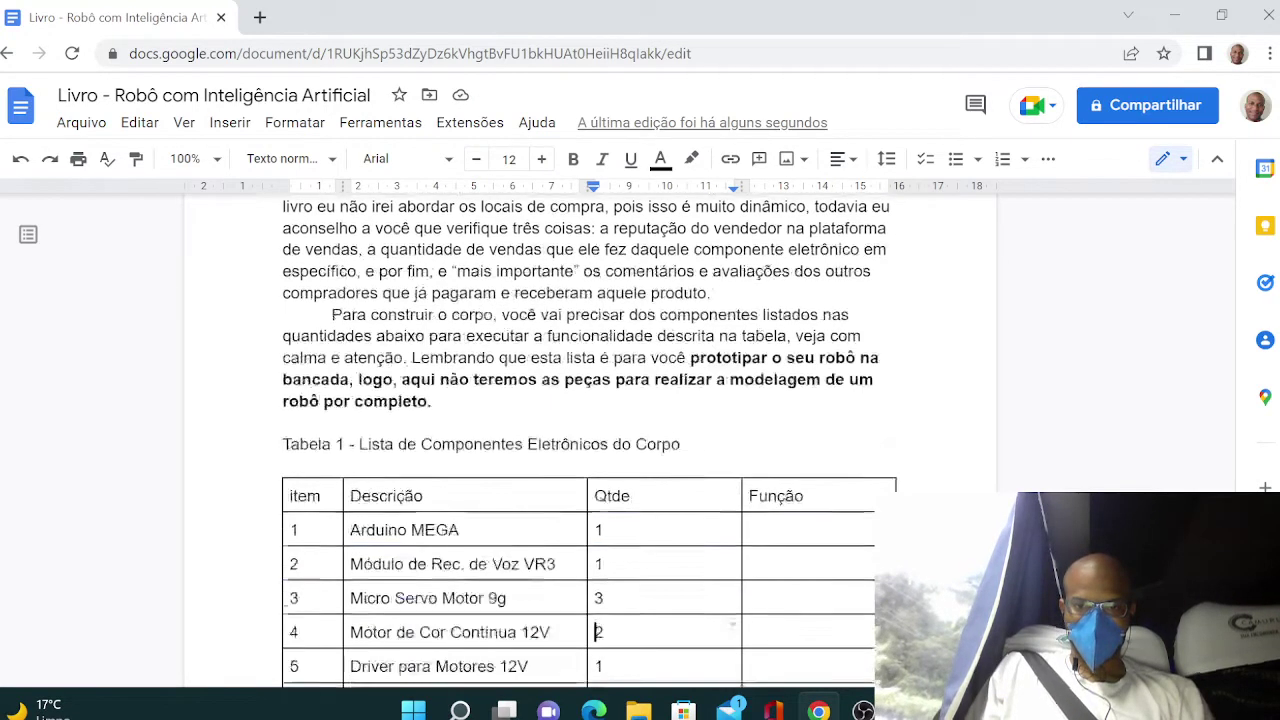
scroll(701, 600, "down", 2)
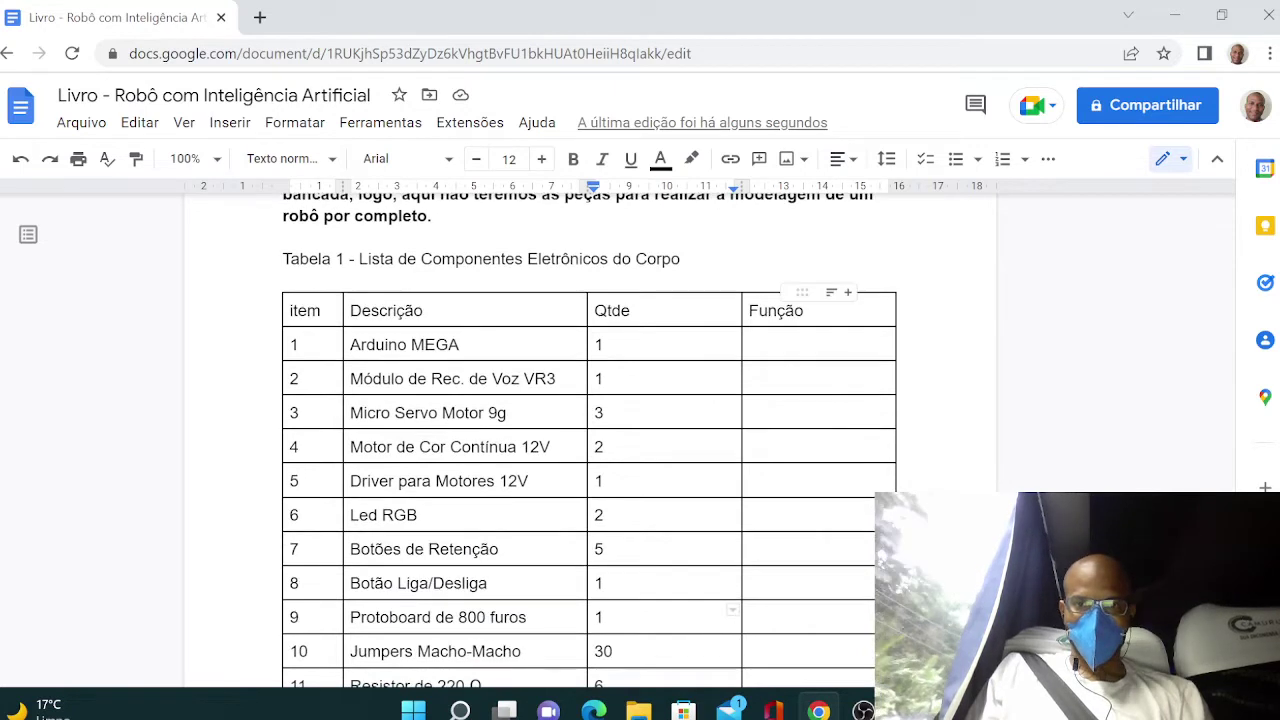
left_click_drag(742, 311, 654, 311)
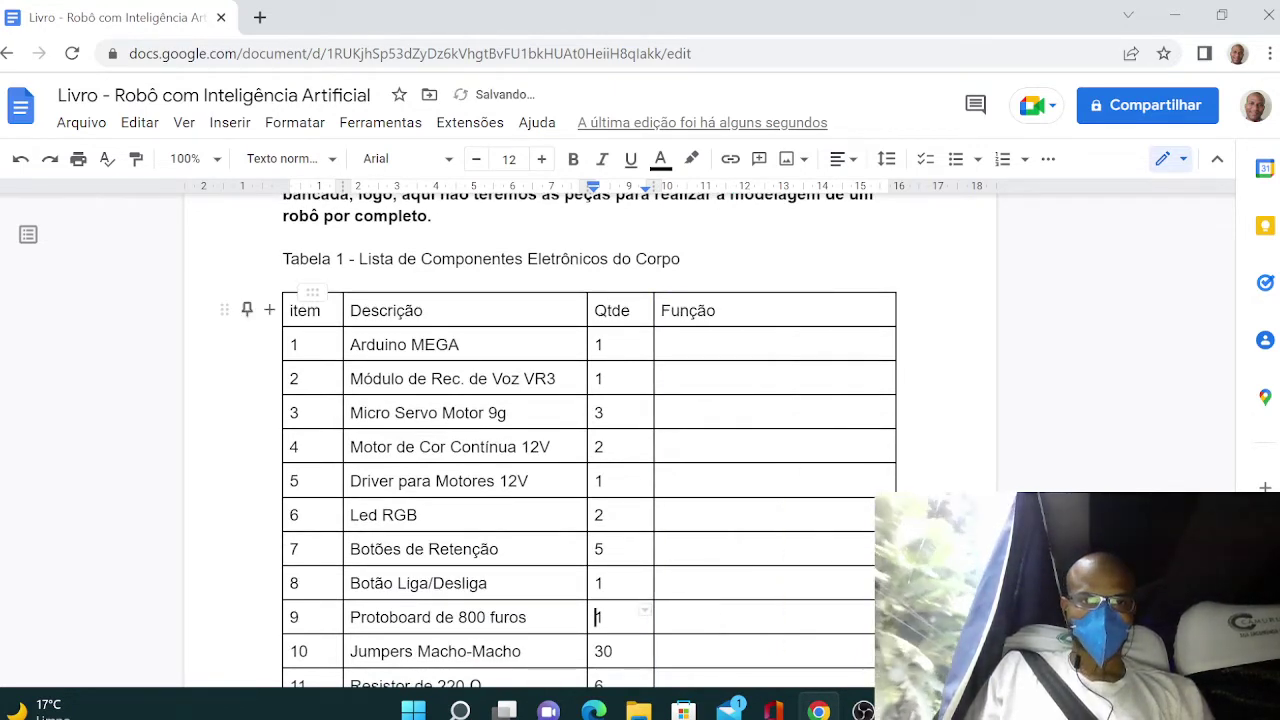
- Center the text in all columns of Table 1, from the heading row through item 13
left_click(291, 310)
left_click_drag(291, 310, 696, 620)
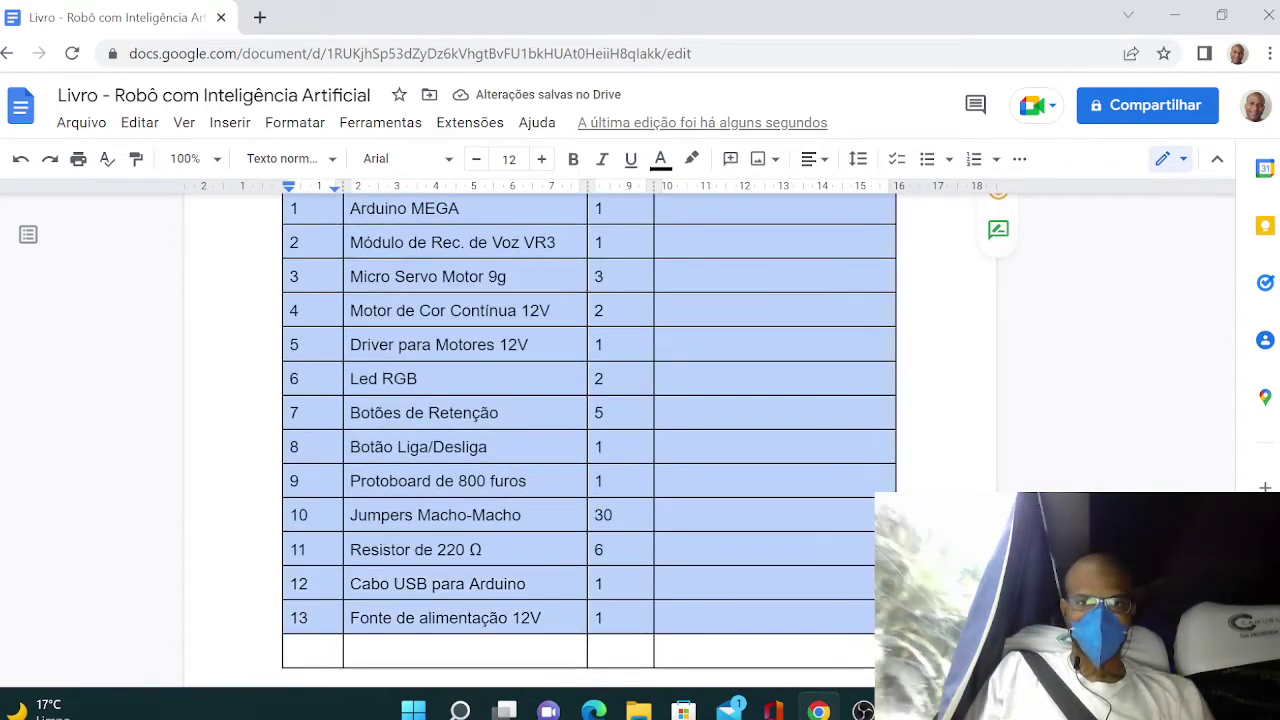
left_click(815, 160)
left_click(759, 198)
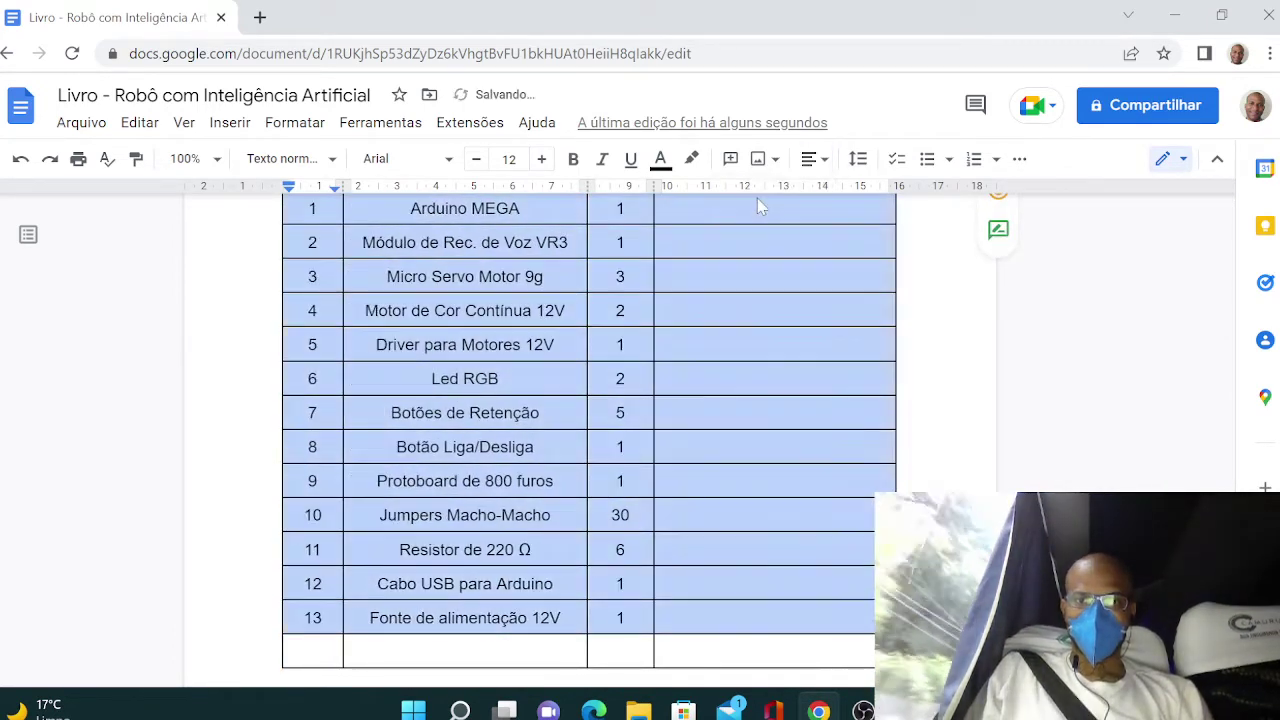
left_click(751, 311)
key("Up")
key("Up")
key("Up")
key("Up")
key("Up")
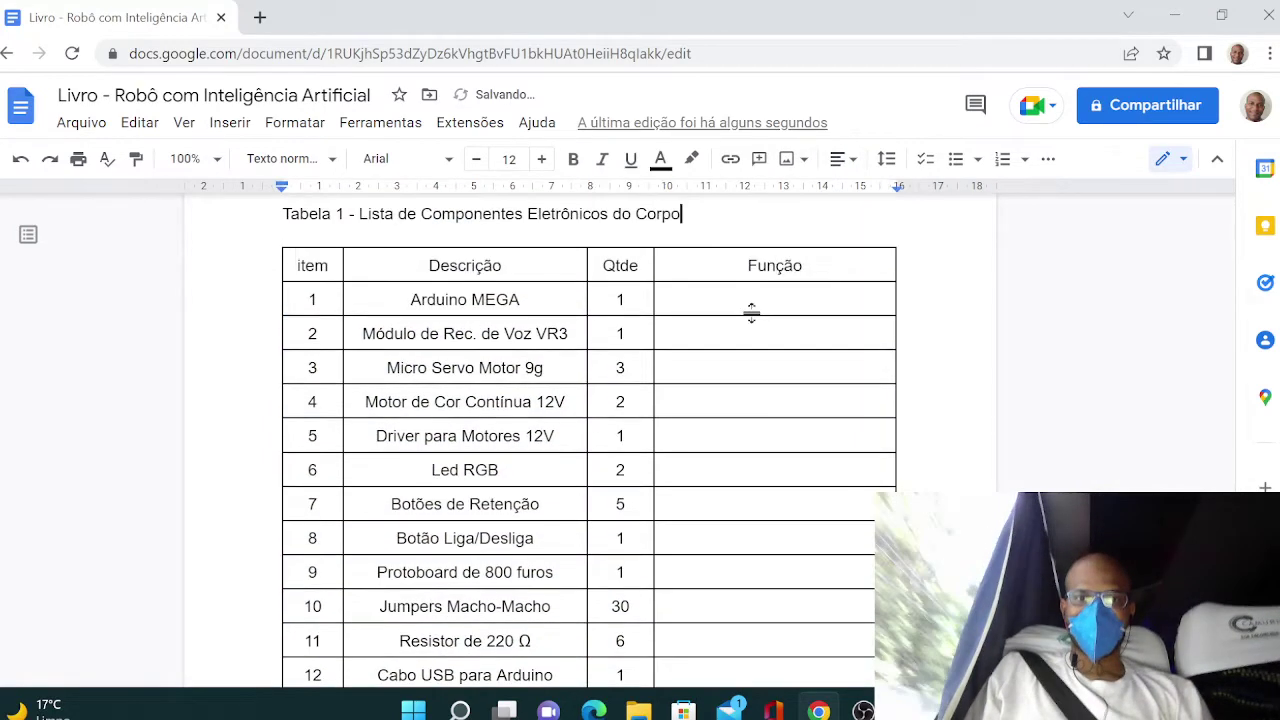
key("Down")
key("Down")
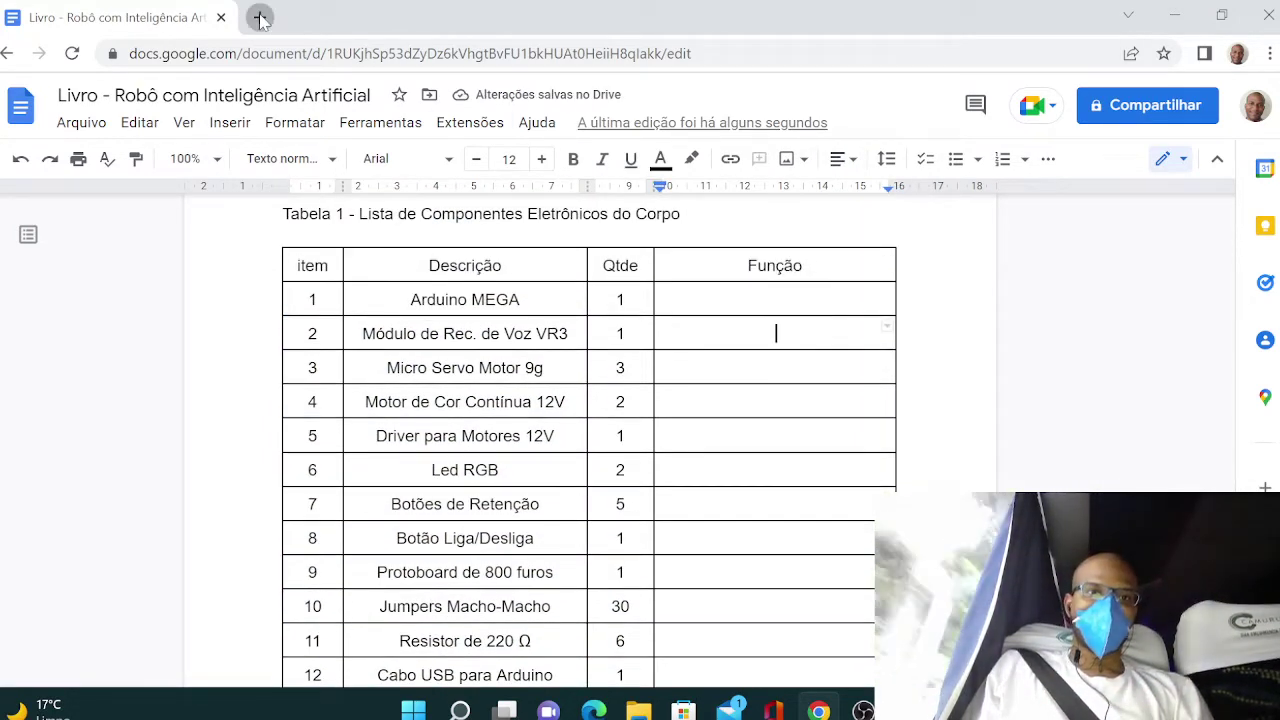
- Open the "Laboratório de Projetos" materials spreadsheet in Google Sheets in a new browser tab, and return to the book document
left_click(259, 17)
type("mate")
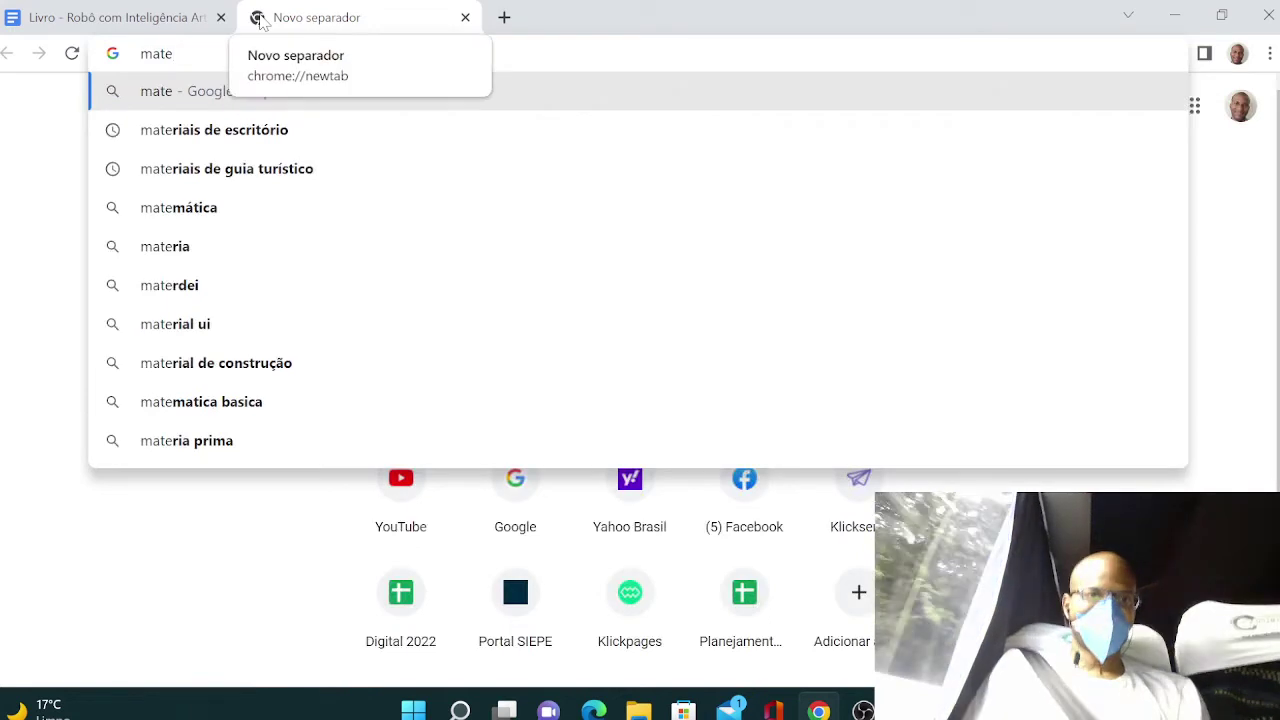
type("riais")
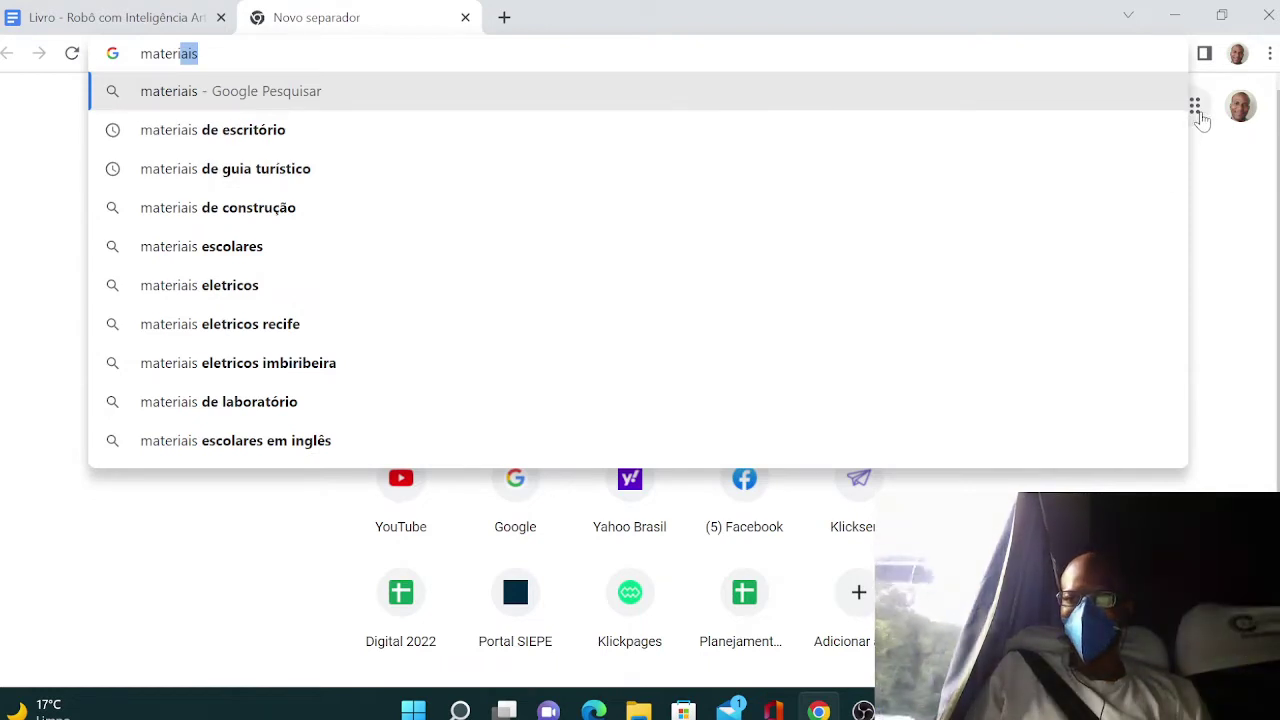
left_click(1192, 106)
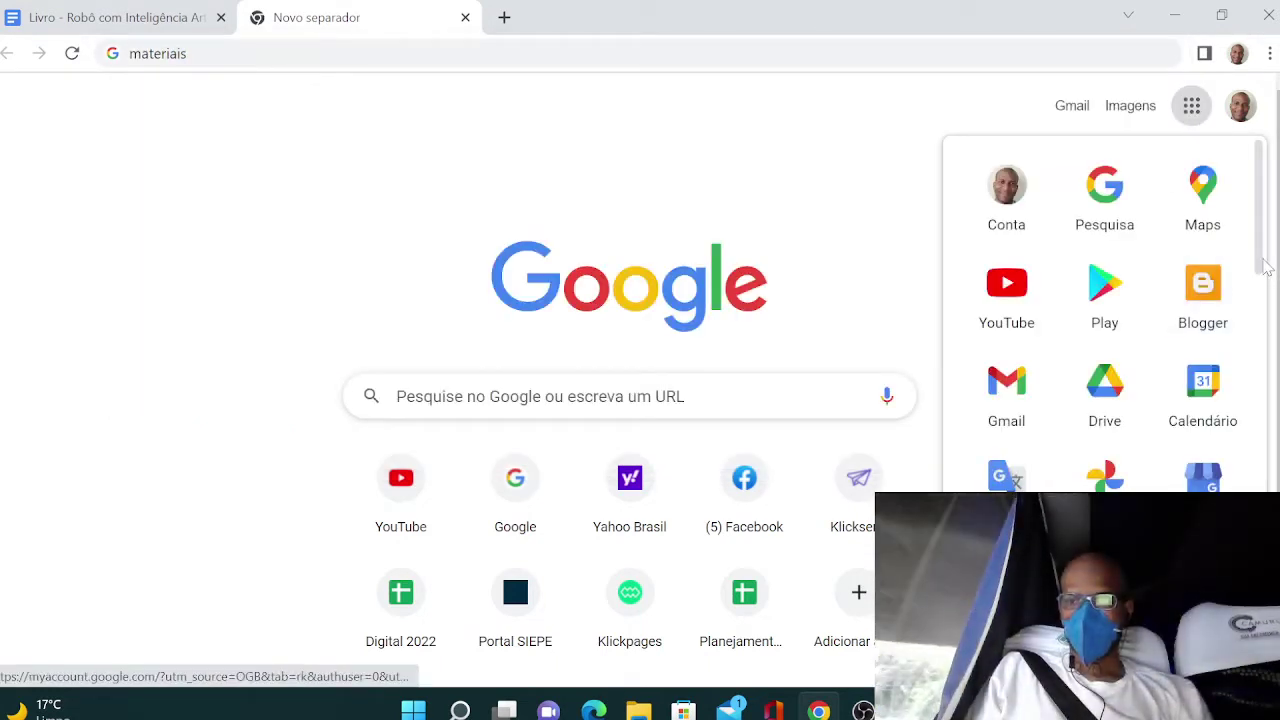
scroll(1230, 420, "down", 5)
scroll(1234, 436, "down", 1)
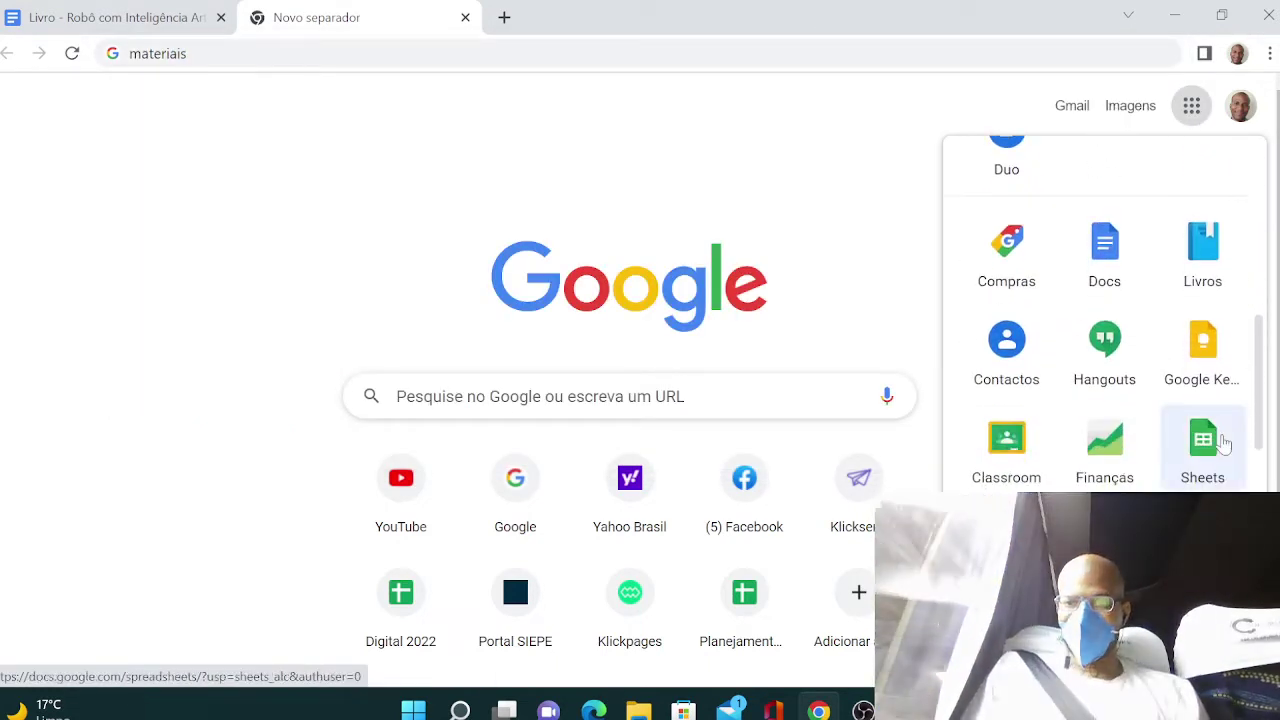
left_click(1198, 438)
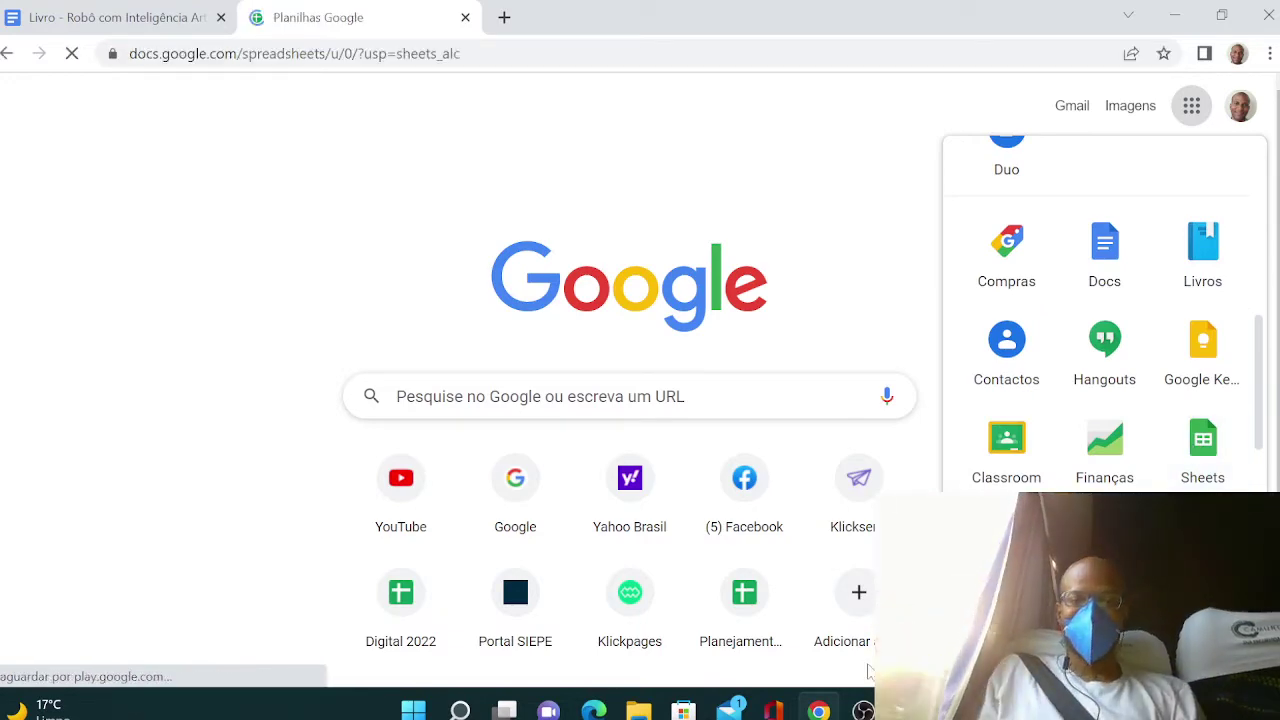
key("alt+Tab")
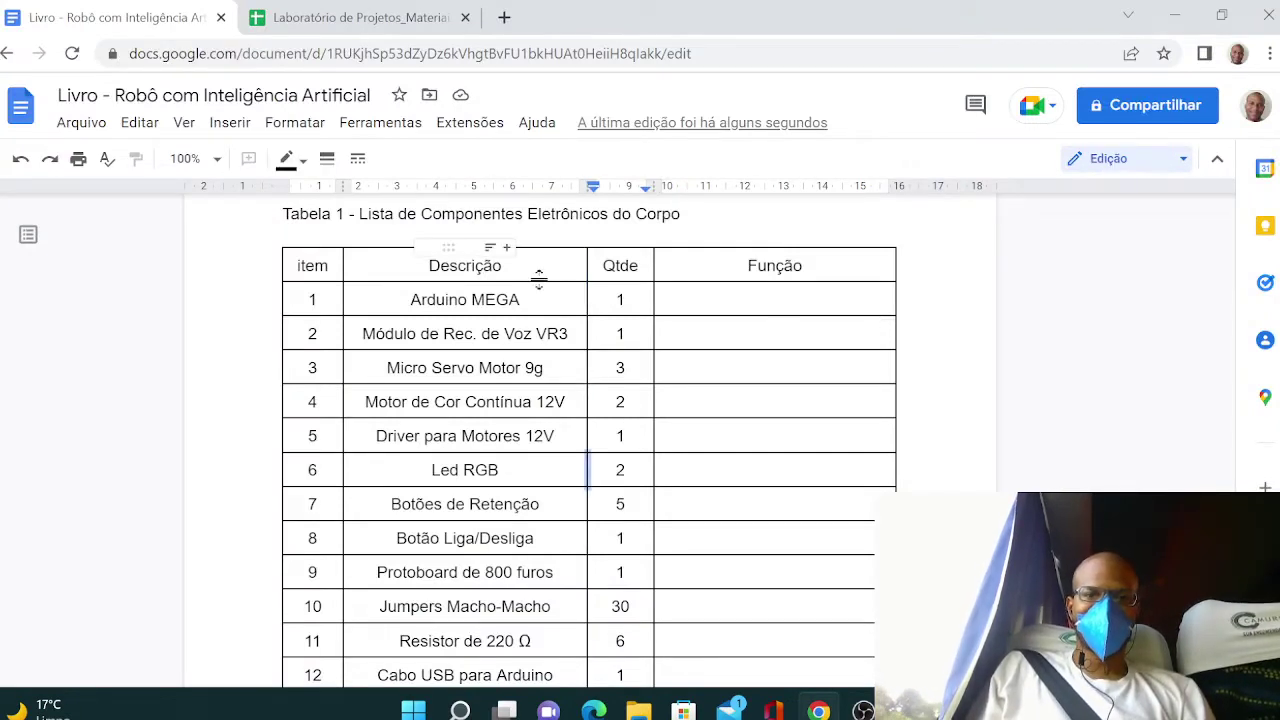
- Enter "Controlar o corpo e se comunicar com o cérebro (Raspberry Pi)" as the function of item 1, Arduino MEGA
left_click(775, 298)
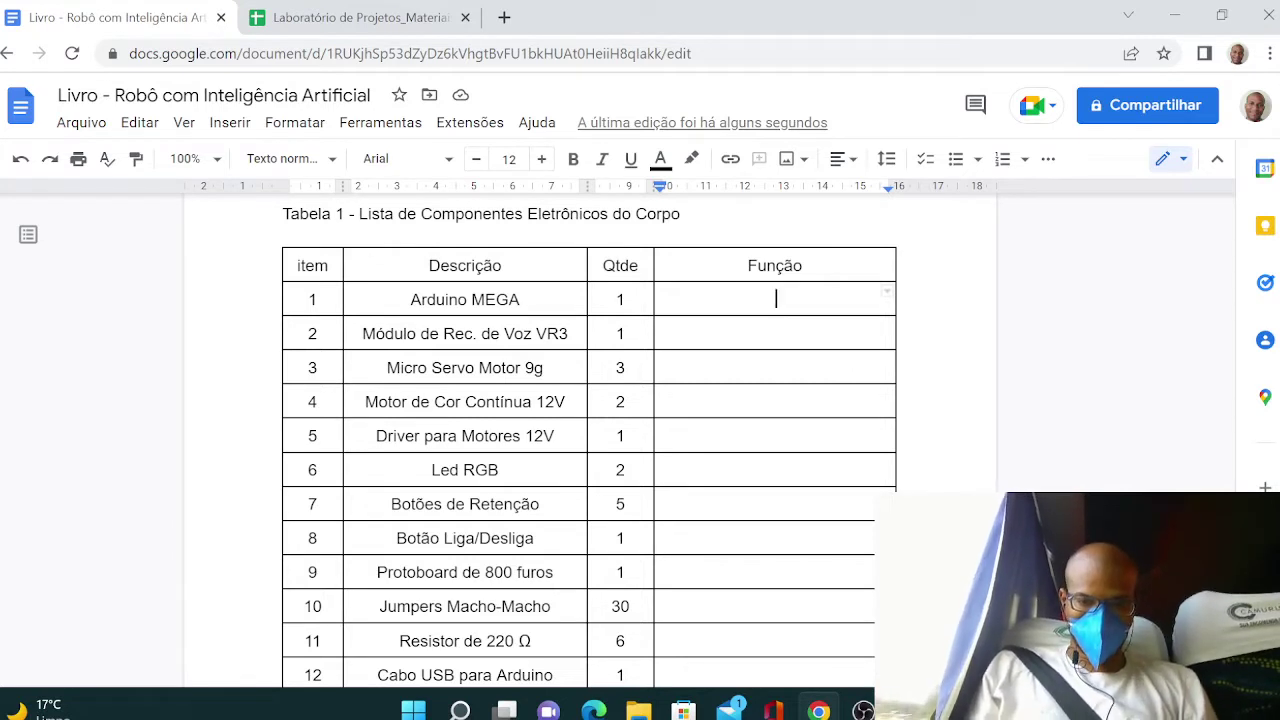
type("Cu")
key("BackSpace")
key("BackSpace")
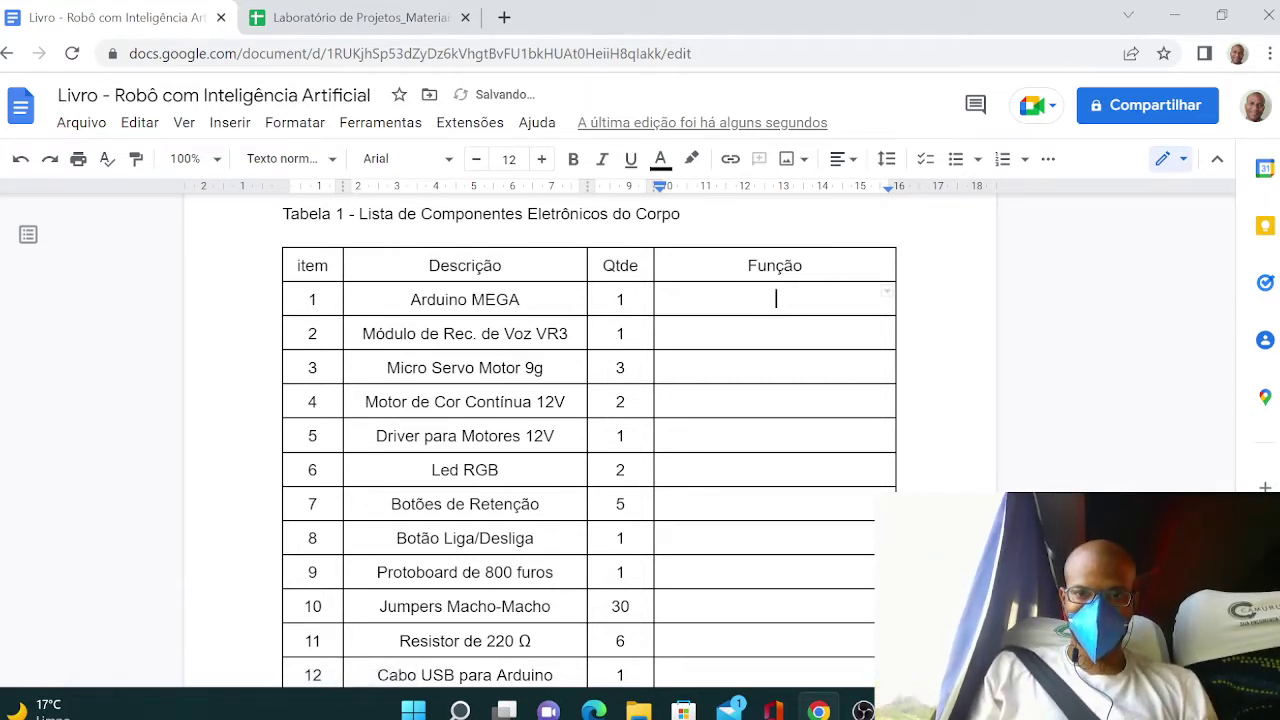
type("Controlar o c")
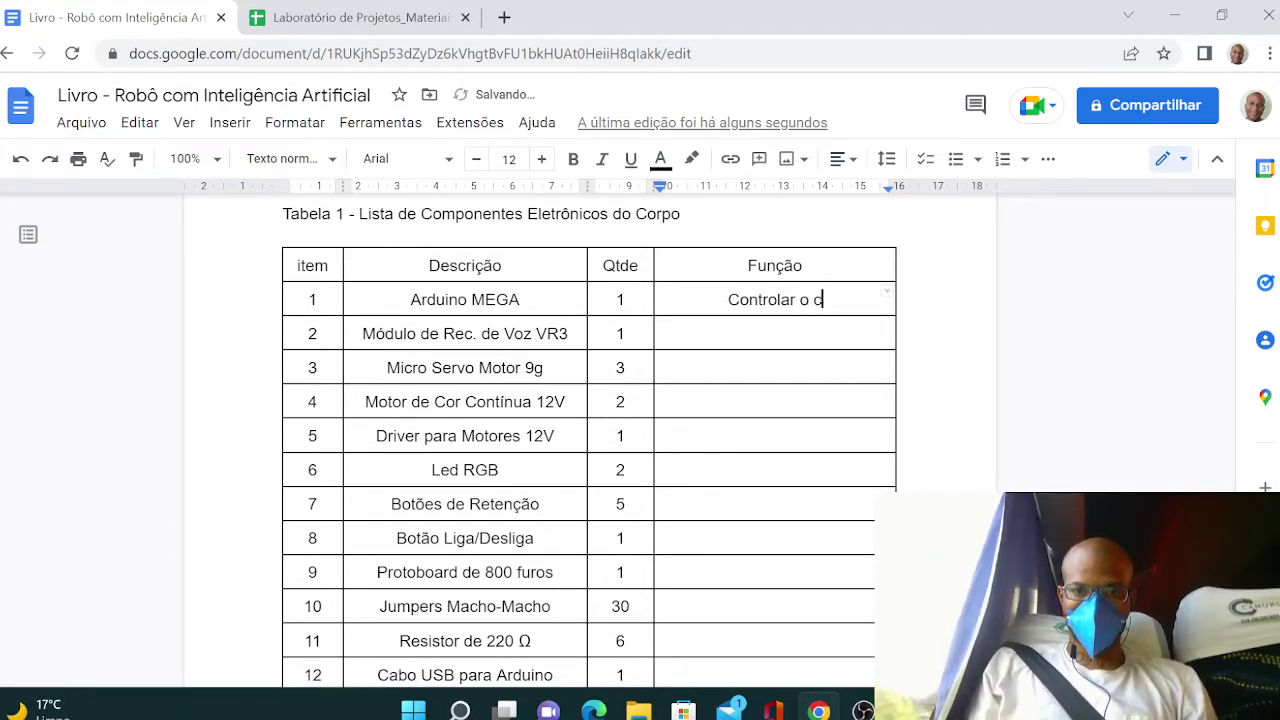
type("orpo e s")
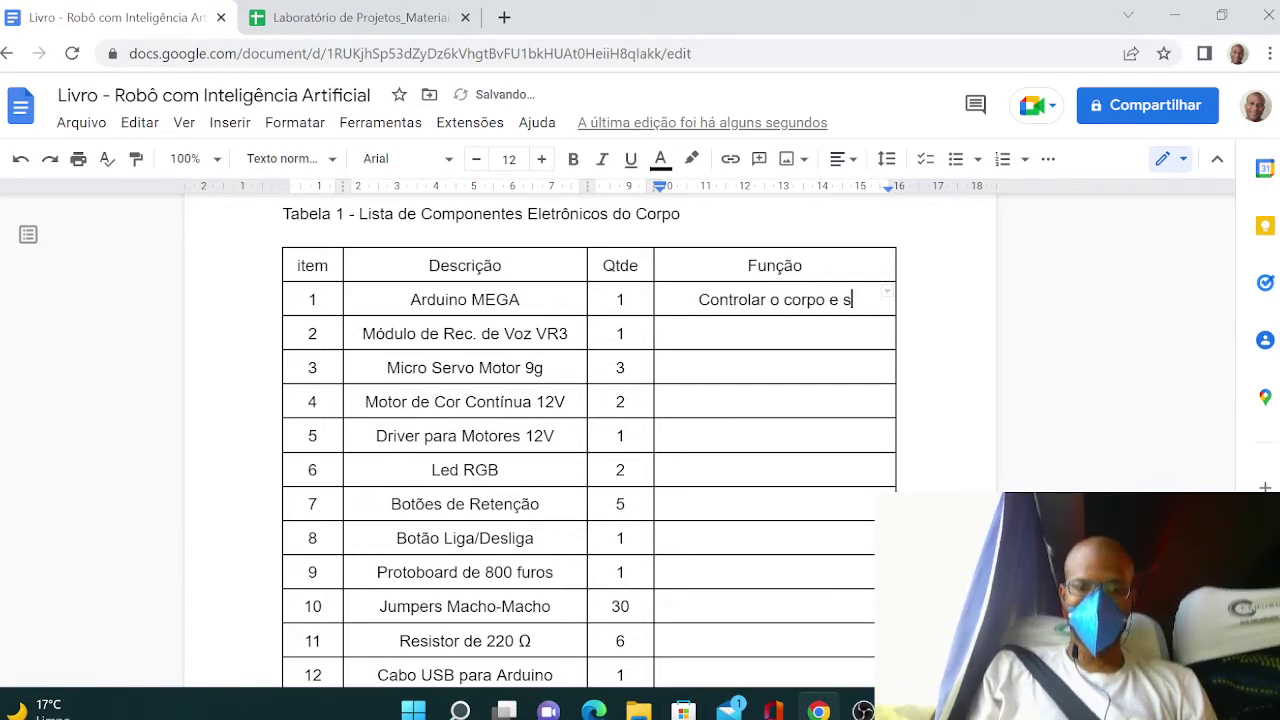
type("e comunicar co")
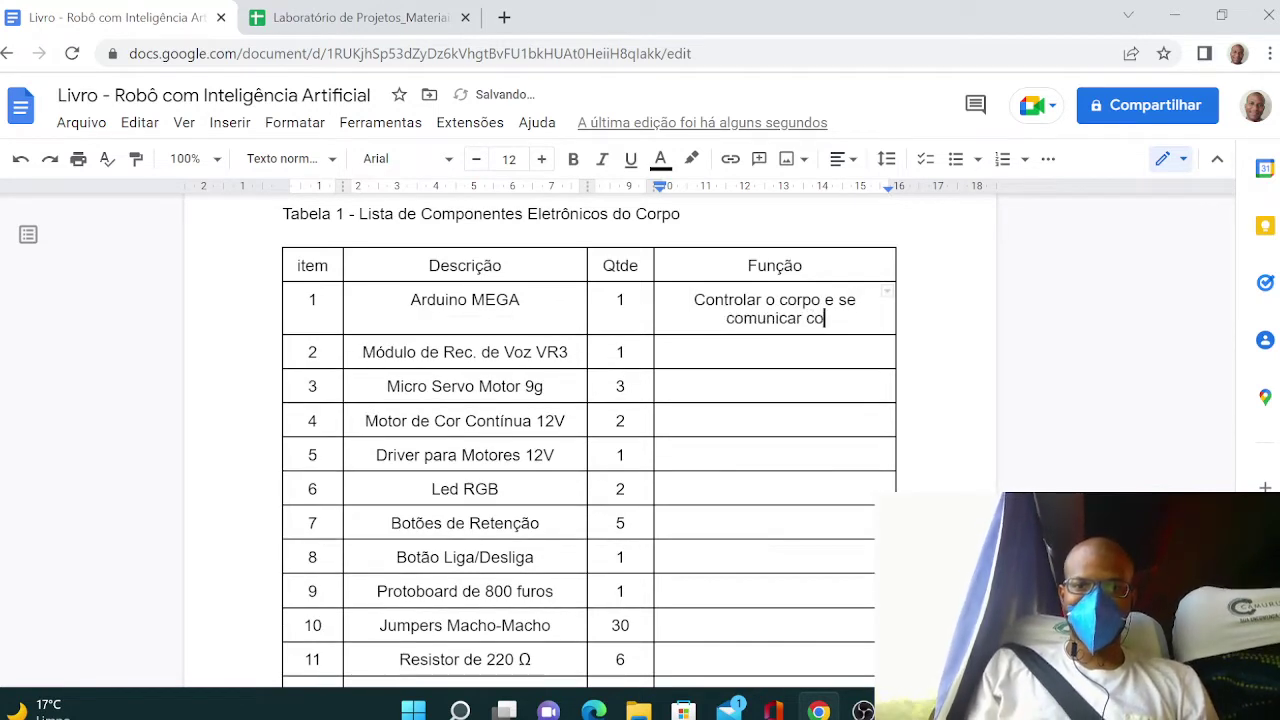
type("m o cérebro ")
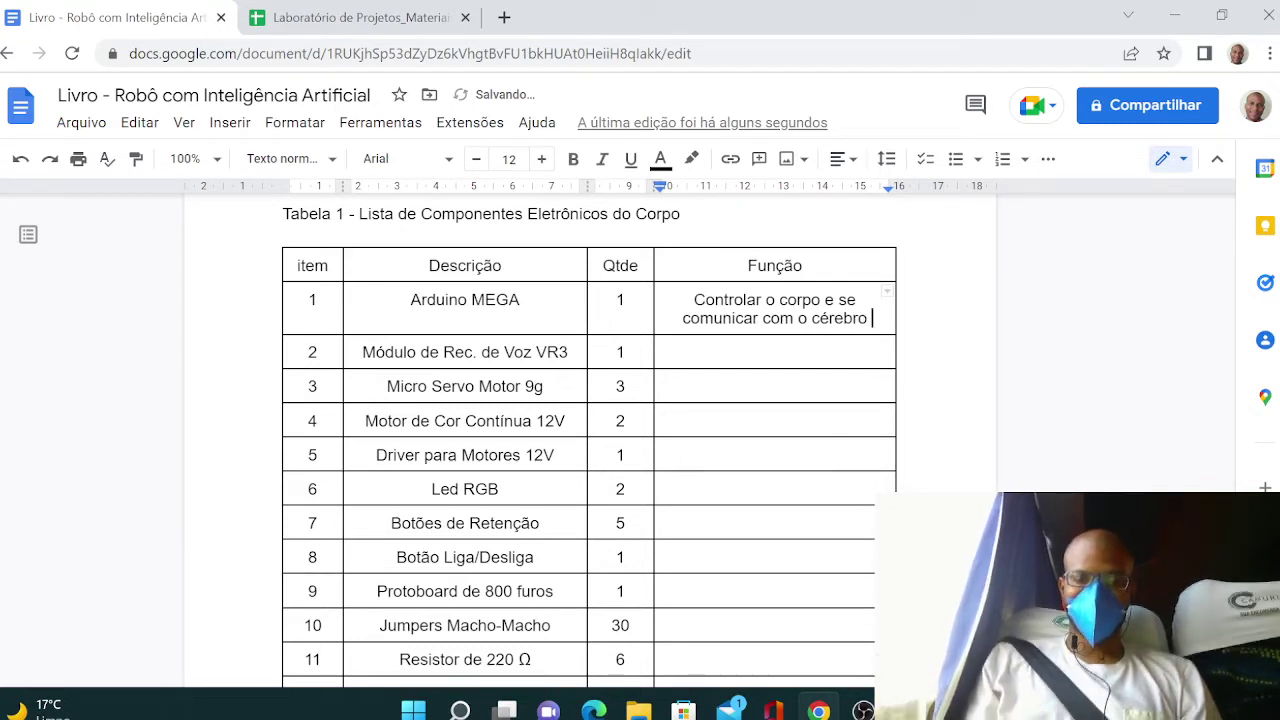
type("(Raspberry")
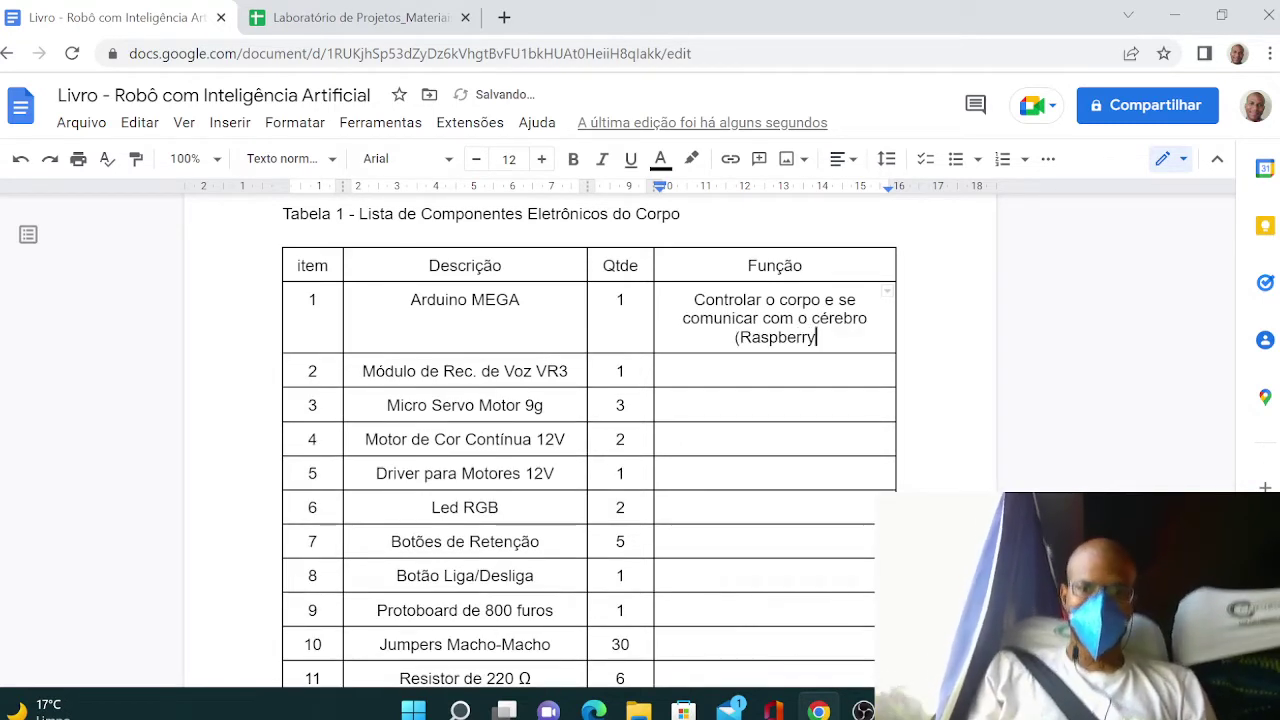
type(" Pi)")
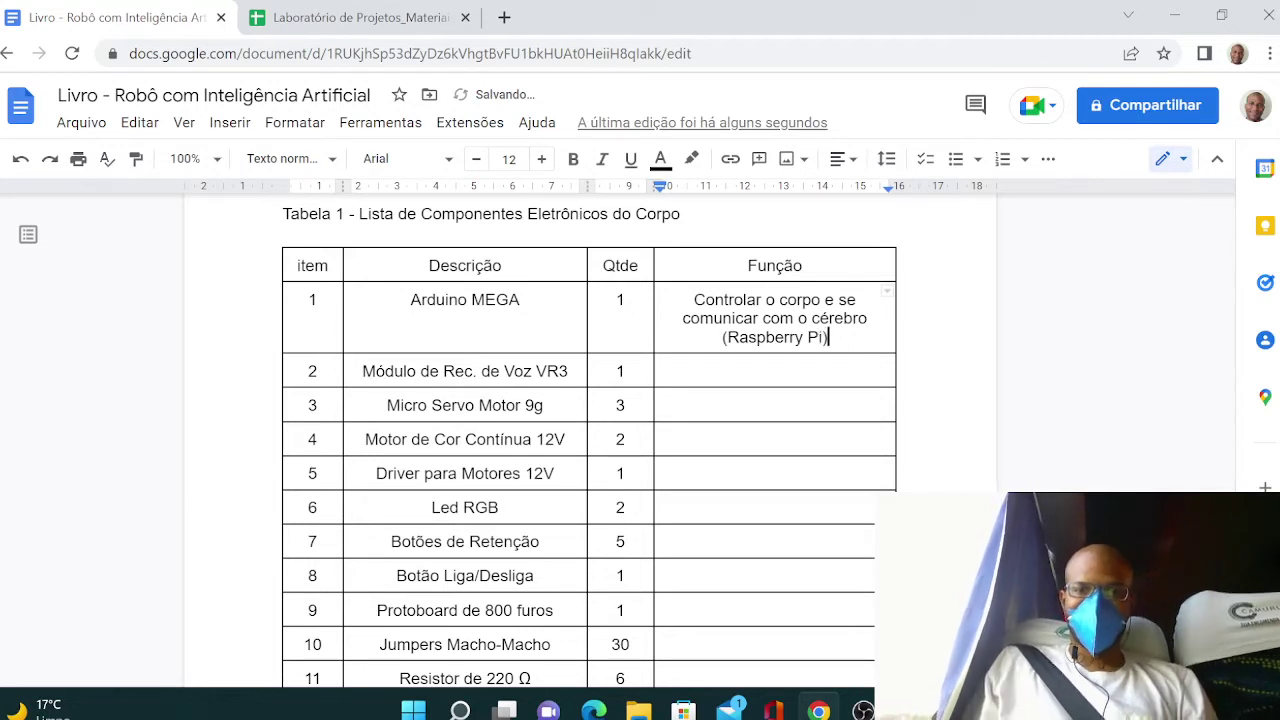
- Reduce the font size of the Arduino MEGA function text to 8
key("shift+Up")
key("shift+Up")
key("shift+Left")
key("shift+Left")
key("shift+Left")
key("shift+Left")
key("shift+Left")
key("shift+Left")
key("shift+Left")
key("shift+Left")
key("shift+Left")
key("shift+Left")
key("shift+Left")
key("shift+Left")
key("shift+Left")
key("shift+Left")
key("shift+Left")
key("shift+Left")
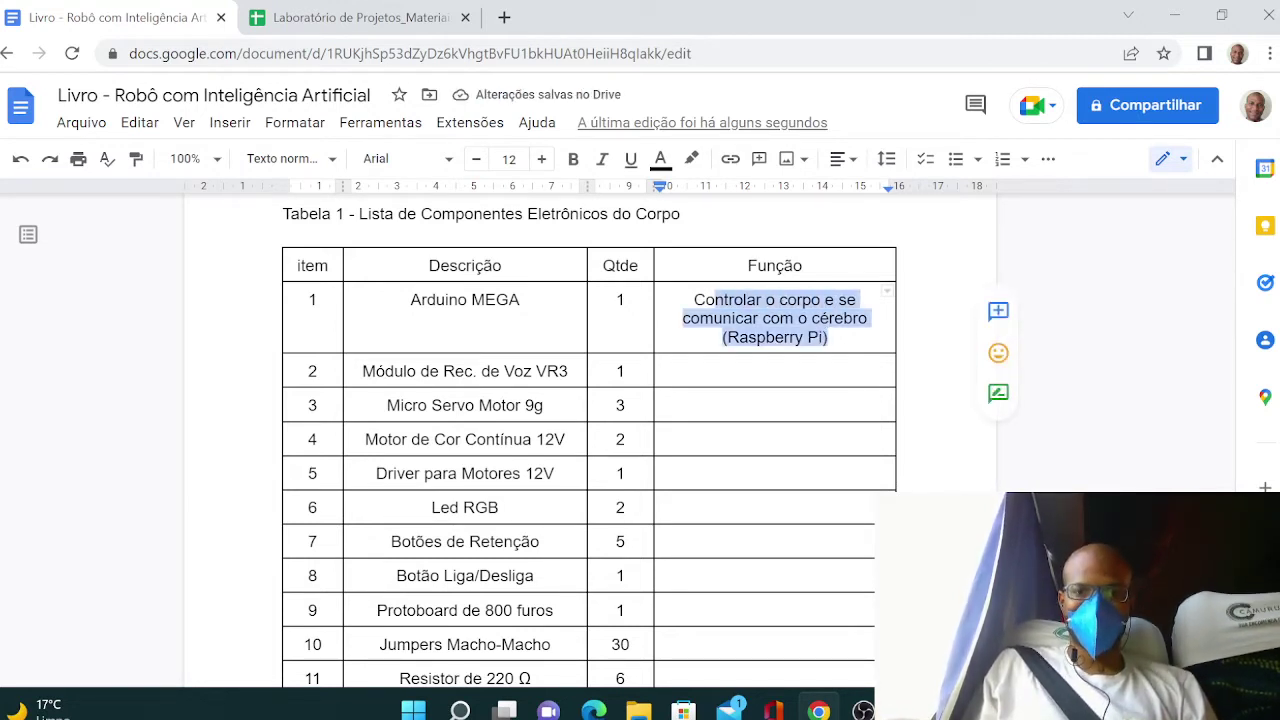
key("shift+Left")
key("shift+Left")
key("shift+Left")
key("shift+Right")
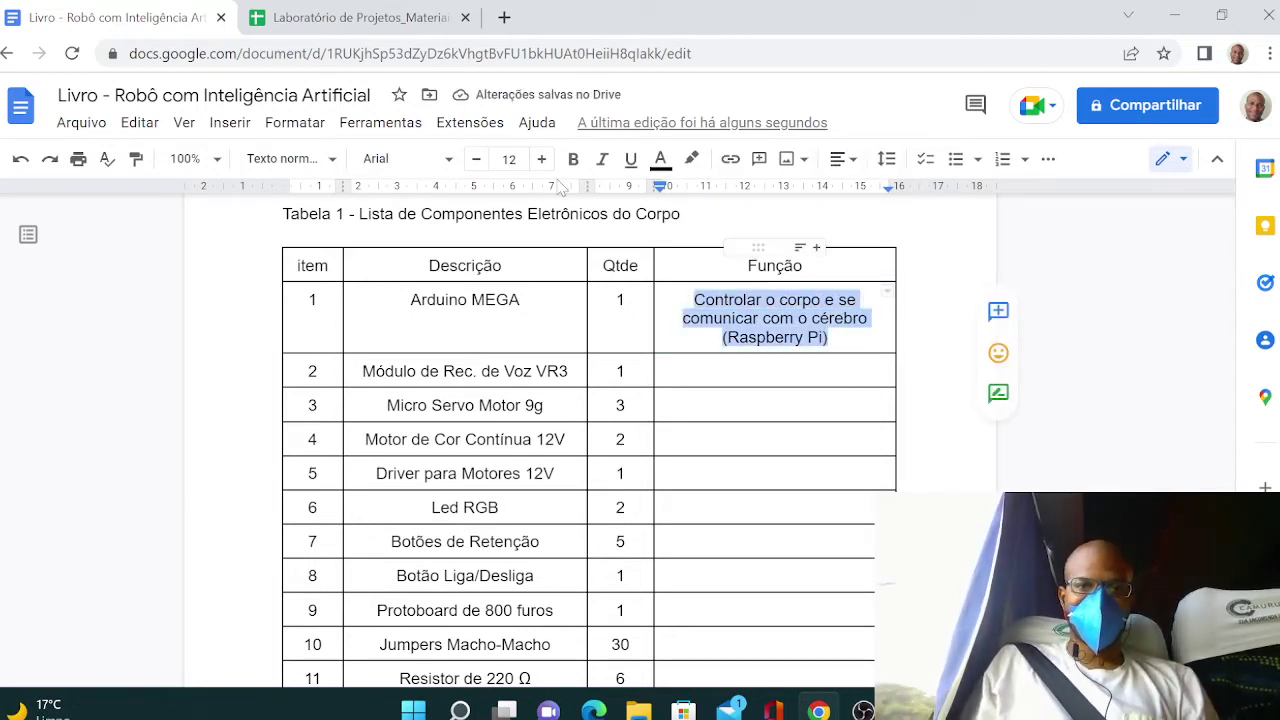
left_click(478, 159)
left_click(478, 159)
left_click(478, 159)
left_click(478, 159)
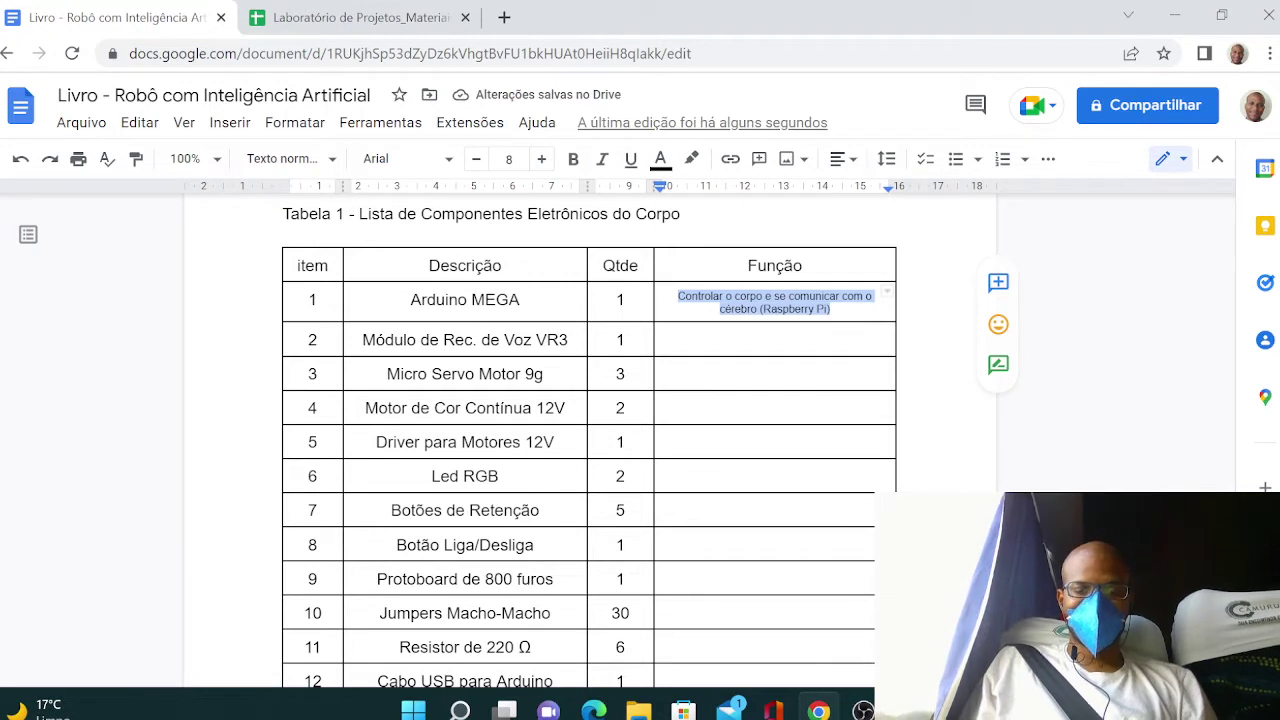
left_click(776, 339)
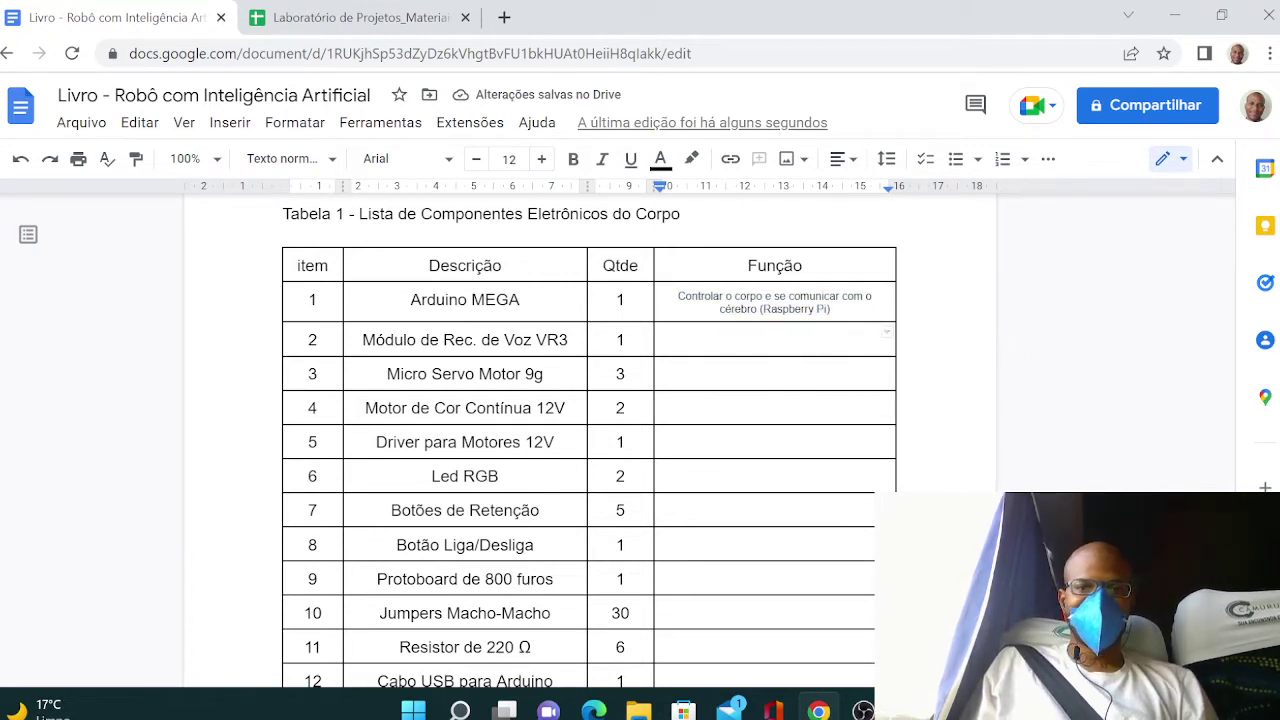
- Set the font size to 8 for all "Função" cells from item 1 through item 13
left_click(777, 309)
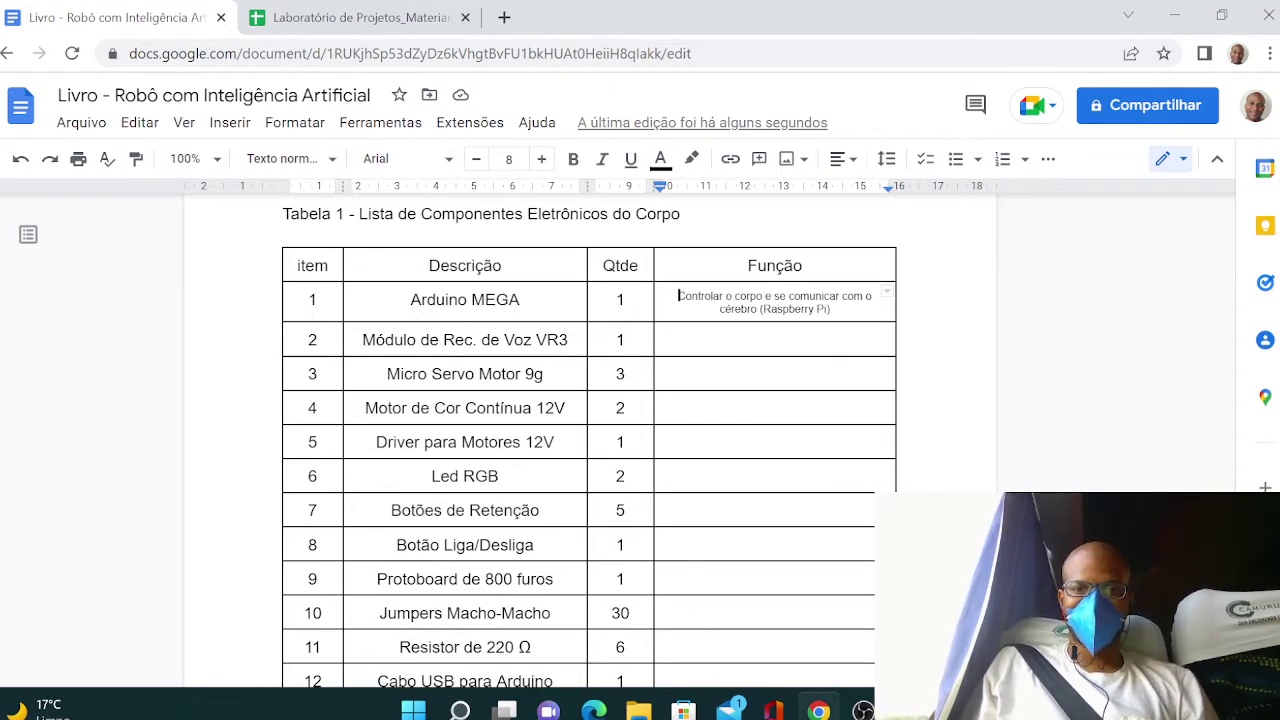
key("shift+Down")
key("shift+Down")
key("shift+Down")
key("shift+Down")
key("shift+Down")
key("shift+Down")
key("shift+Down")
key("shift+Down")
key("shift+Down")
key("shift+Down")
key("shift+Down")
key("shift+Down")
key("shift+Down")
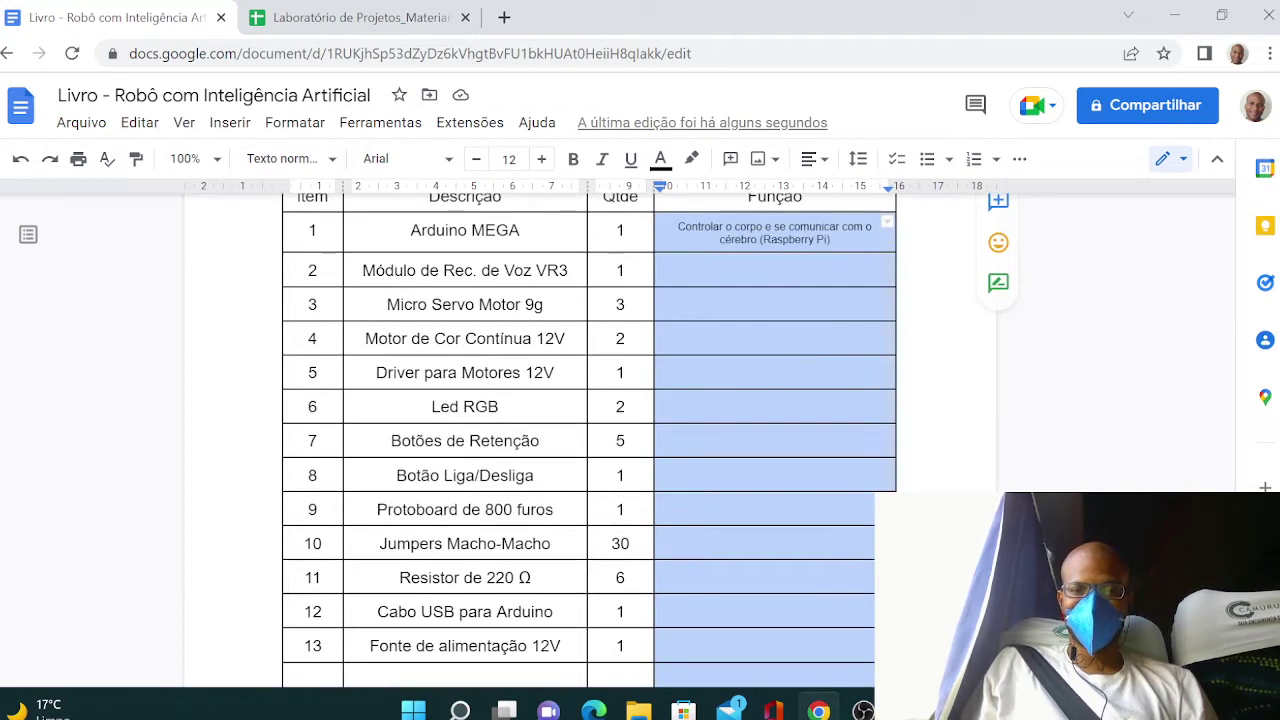
key("shift+Down")
key("shift+Down")
key("shift+Down")
key("shift+Down")
key("shift+Up")
key("shift+Up")
key("shift+Up")
key("shift+Up")
key("shift+Up")
key("shift+Up")
key("shift+Down")
key("shift+Down")
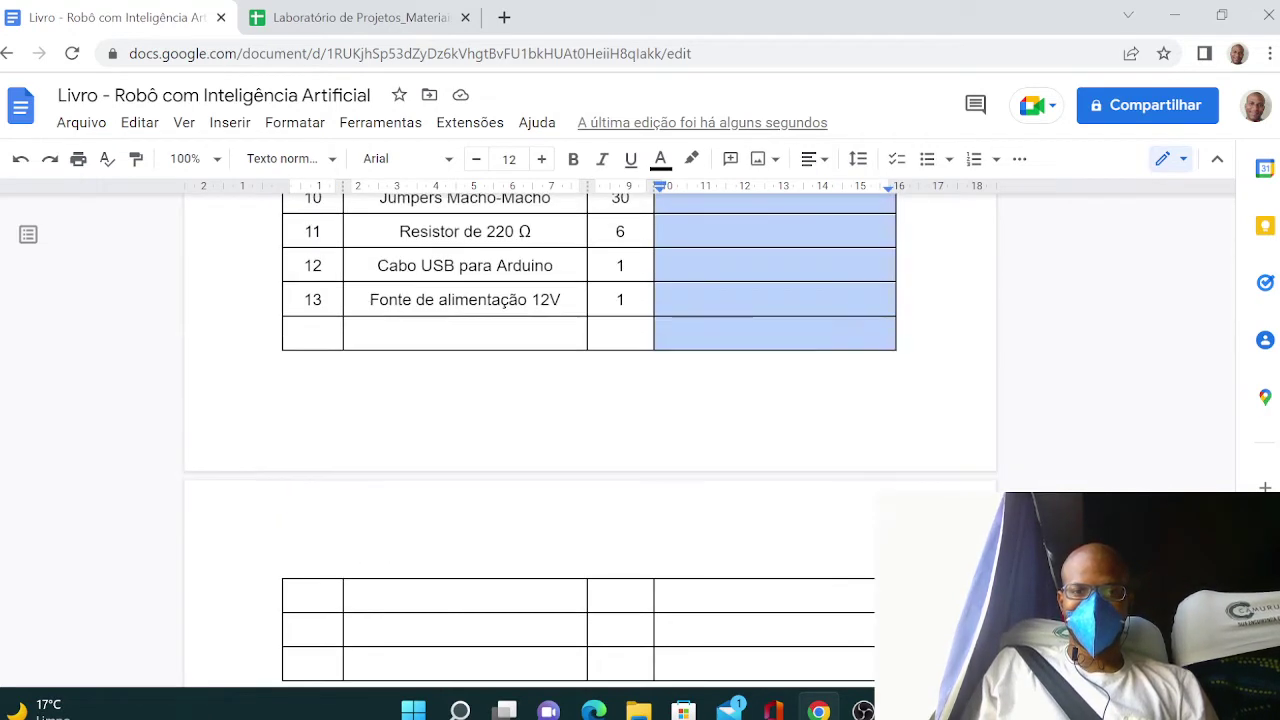
key("shift+Up")
left_click(509, 159)
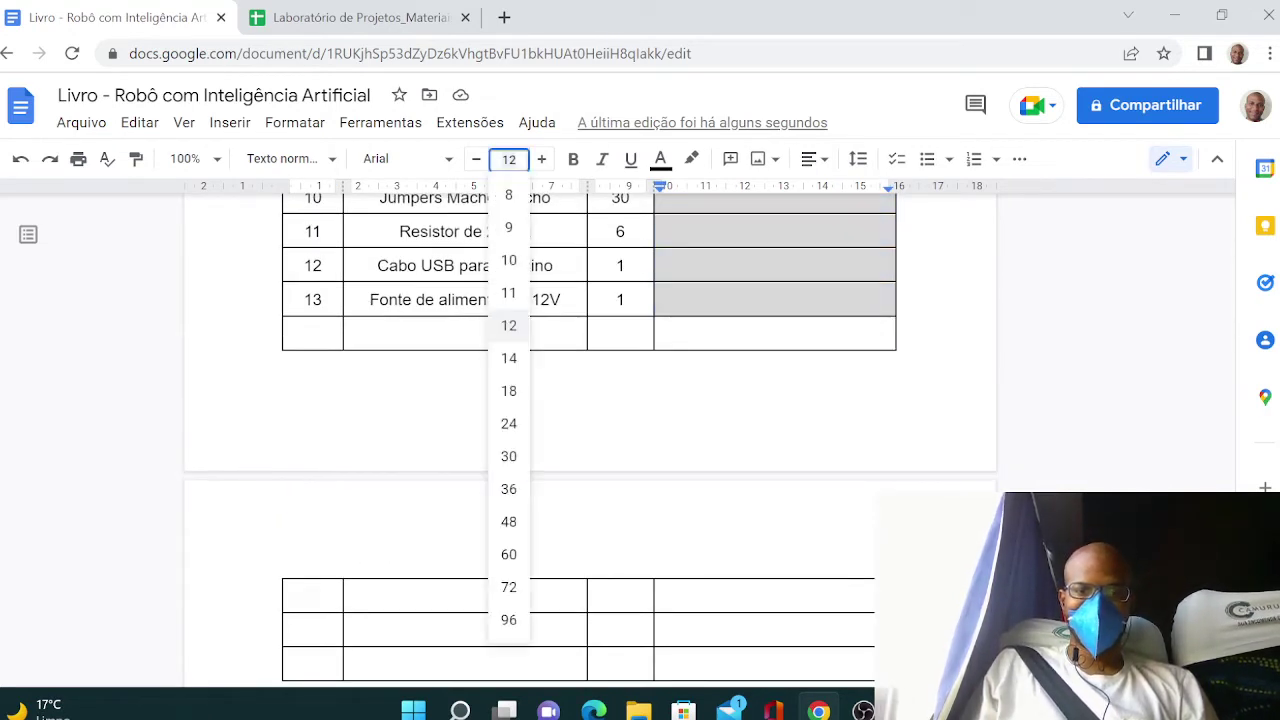
type("8")
key("Return")
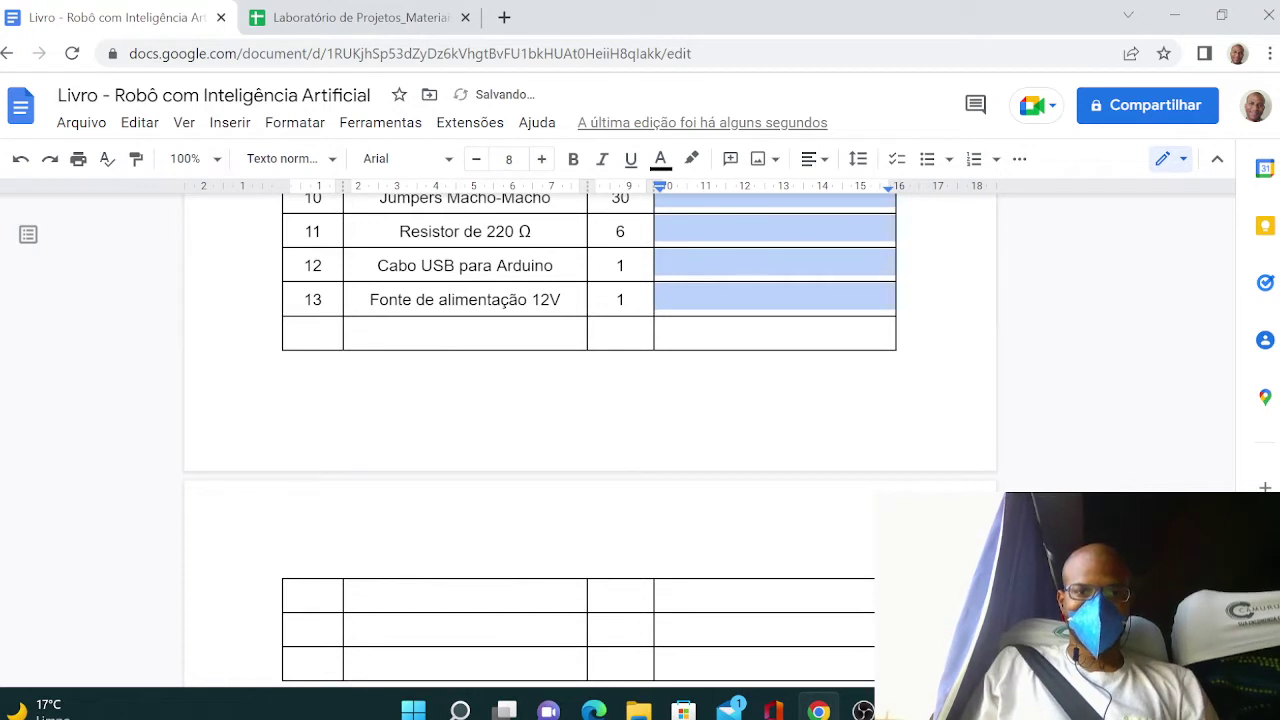
- Try to delete the empty table row directly below item 13
left_click_drag(300, 333, 700, 333)
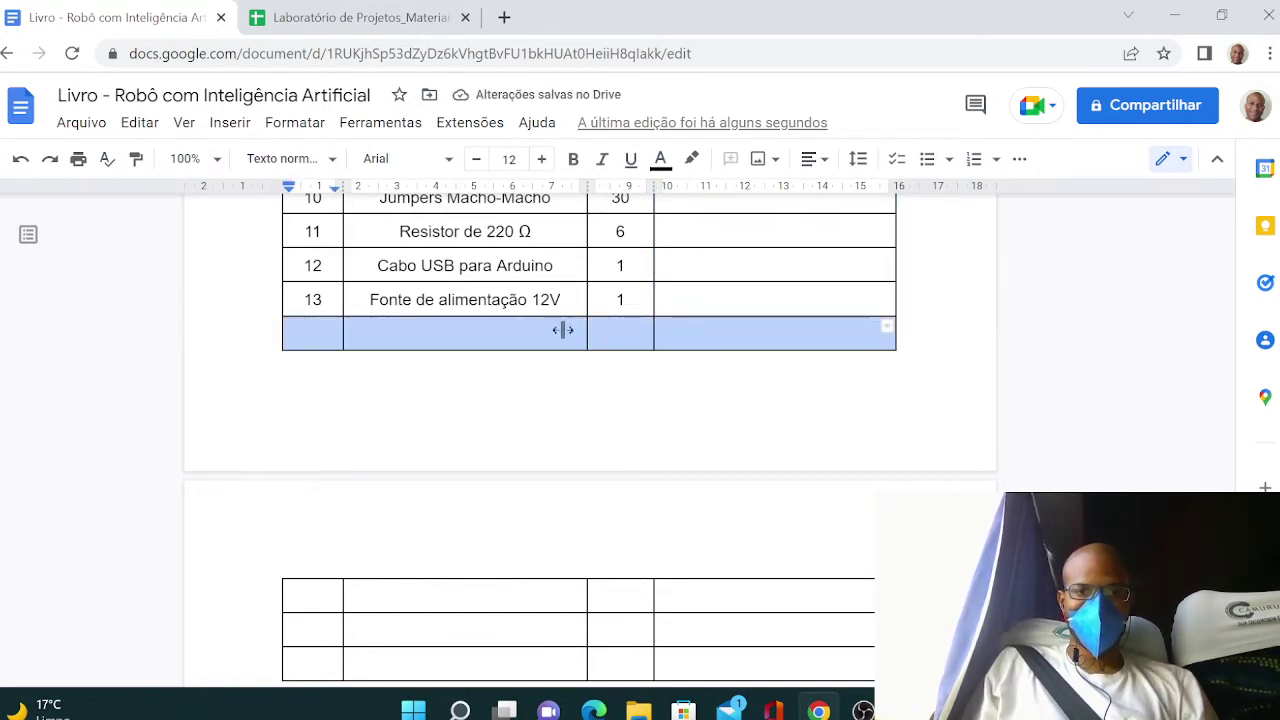
right_click(506, 332)
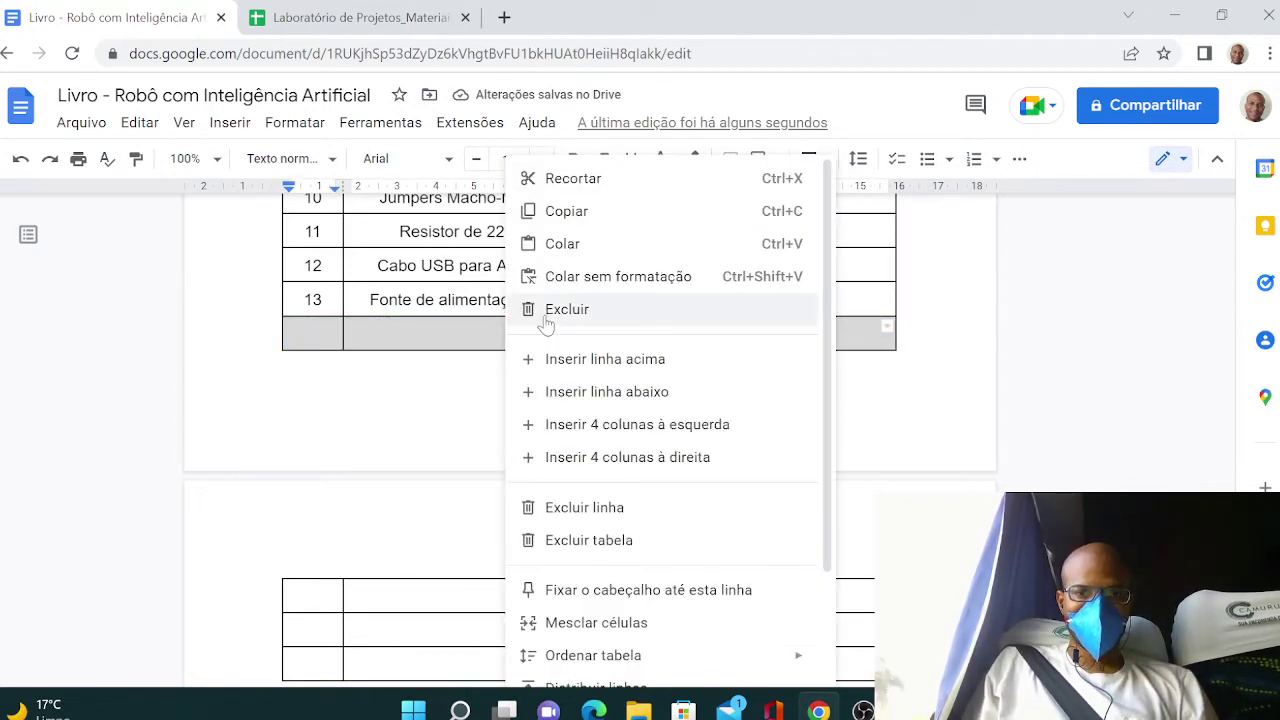
left_click(546, 318)
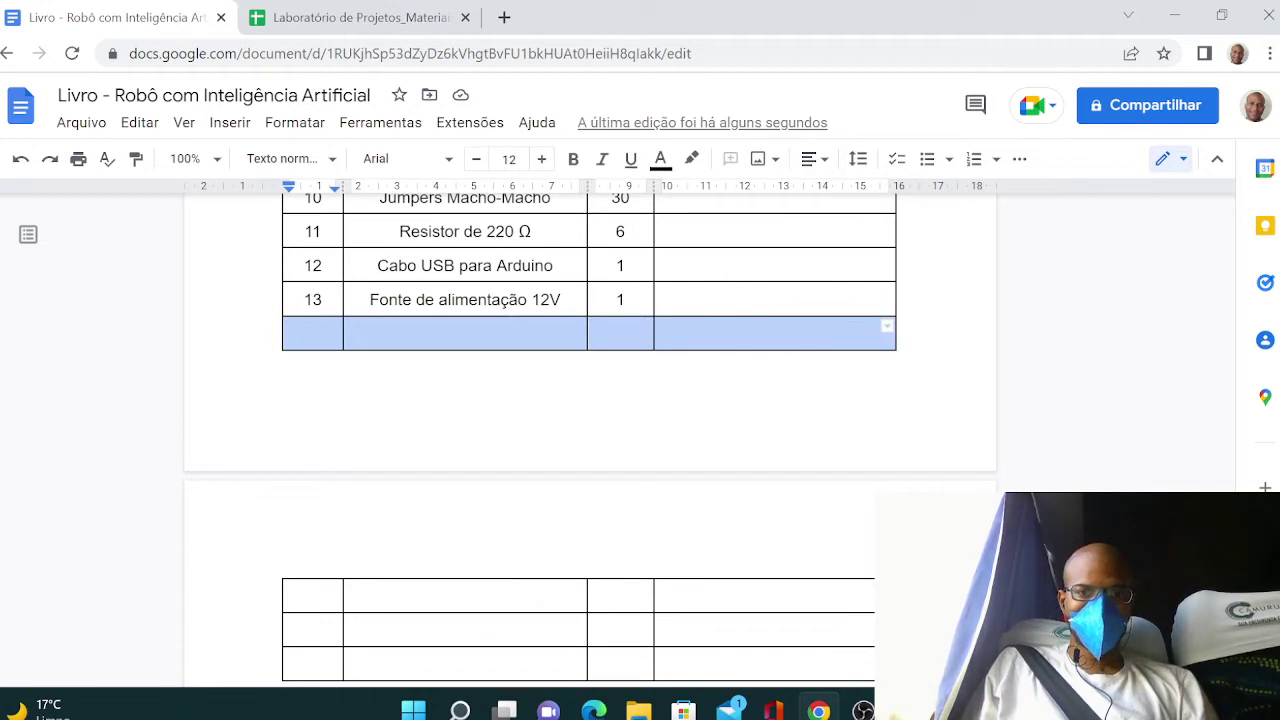
left_click(350, 333)
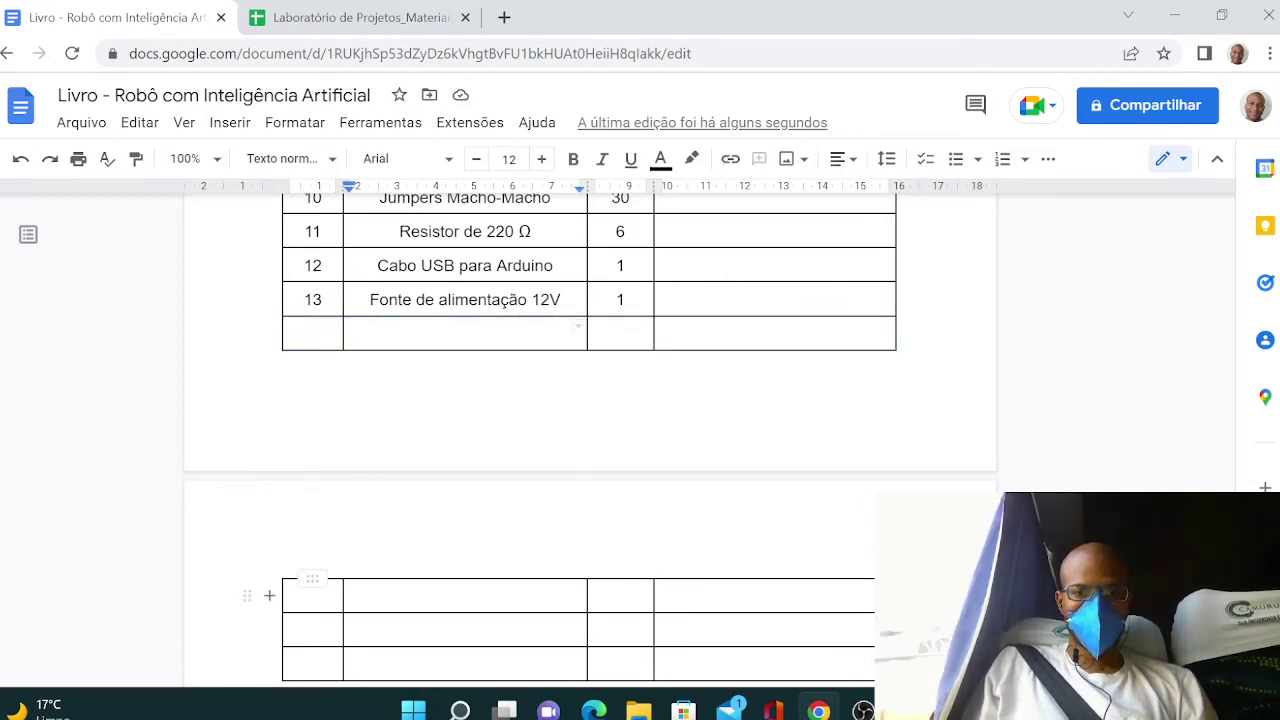
- Delete the three empty table rows on the next page and the empty row below item 13
left_click_drag(300, 595, 870, 662)
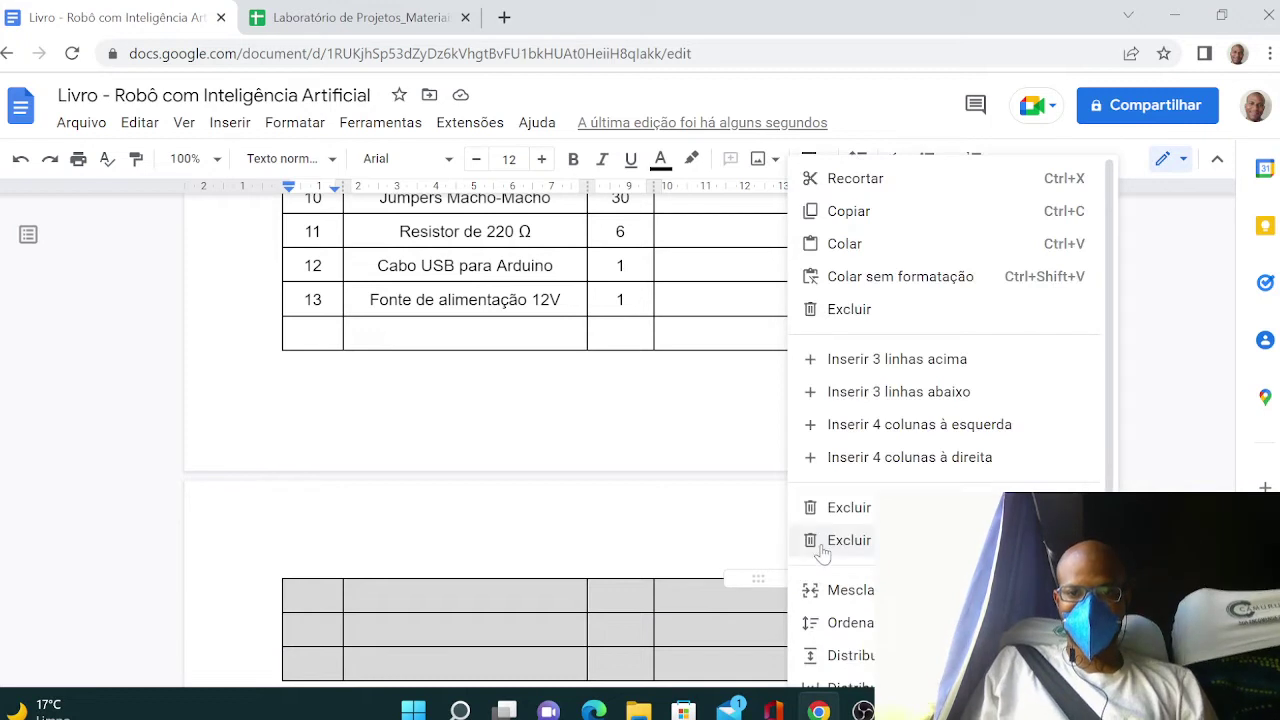
left_click(845, 508)
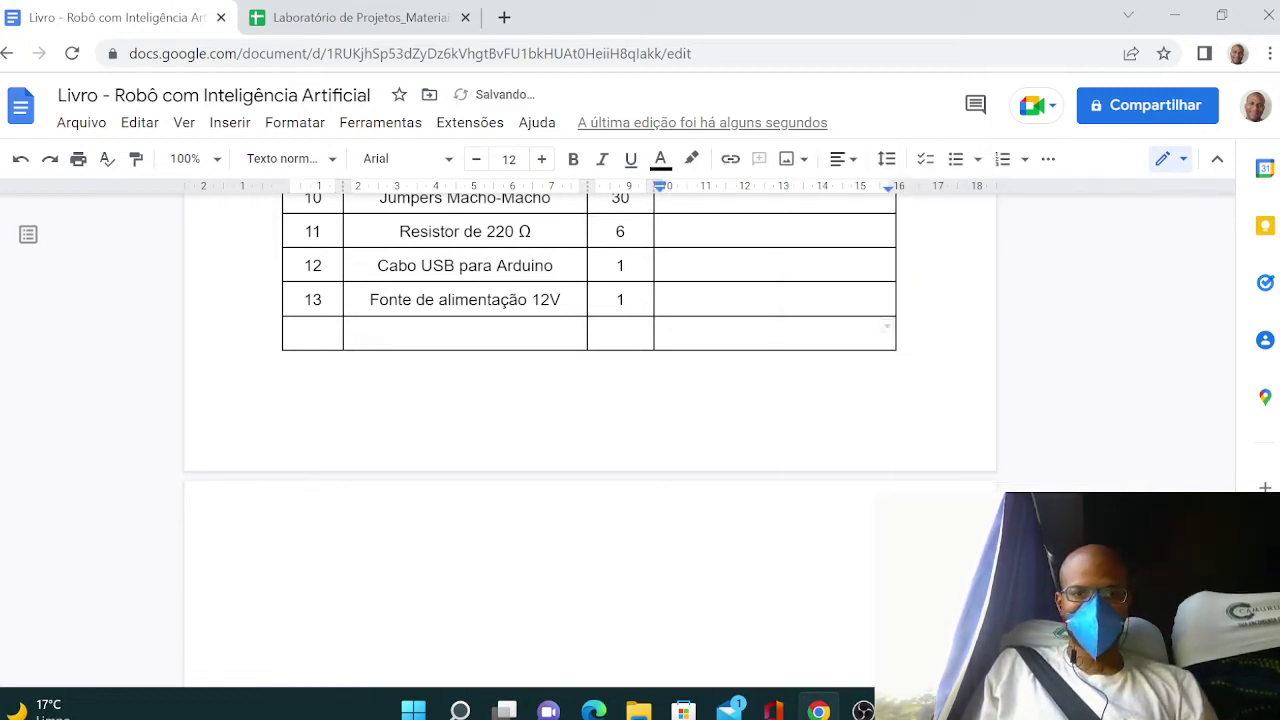
left_click_drag(290, 333, 775, 333)
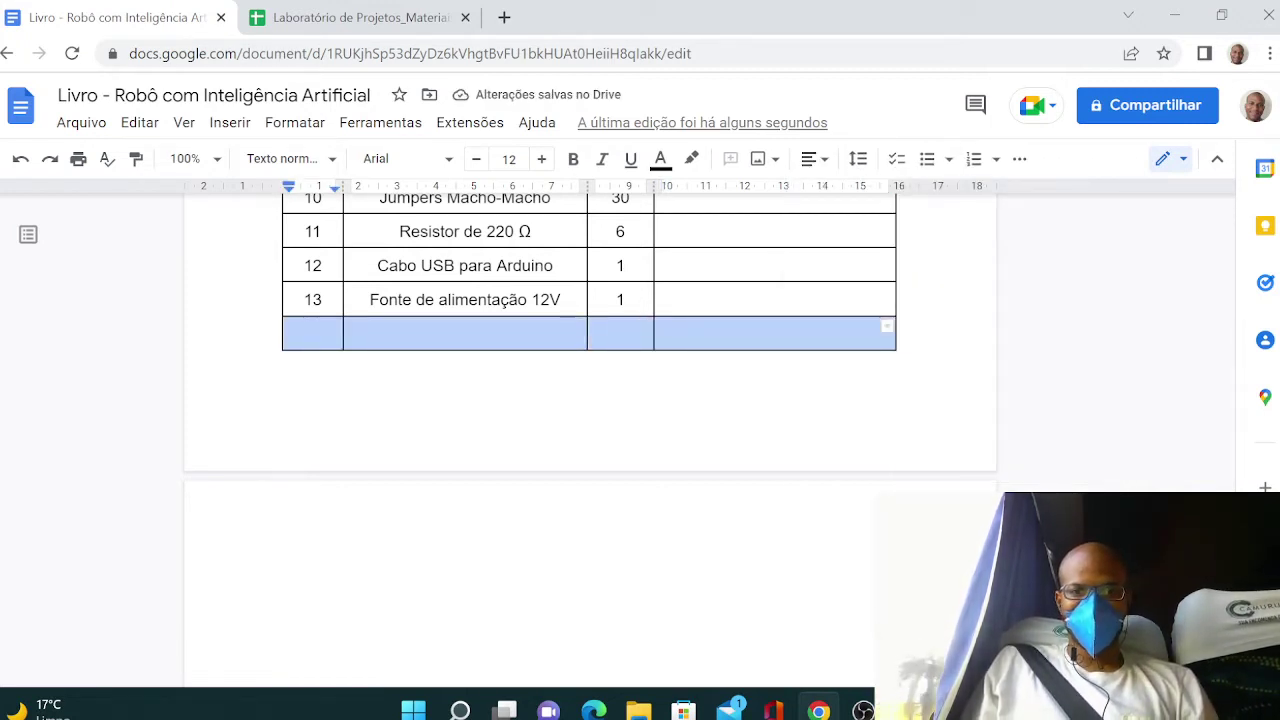
right_click(775, 333)
right_click(705, 333)
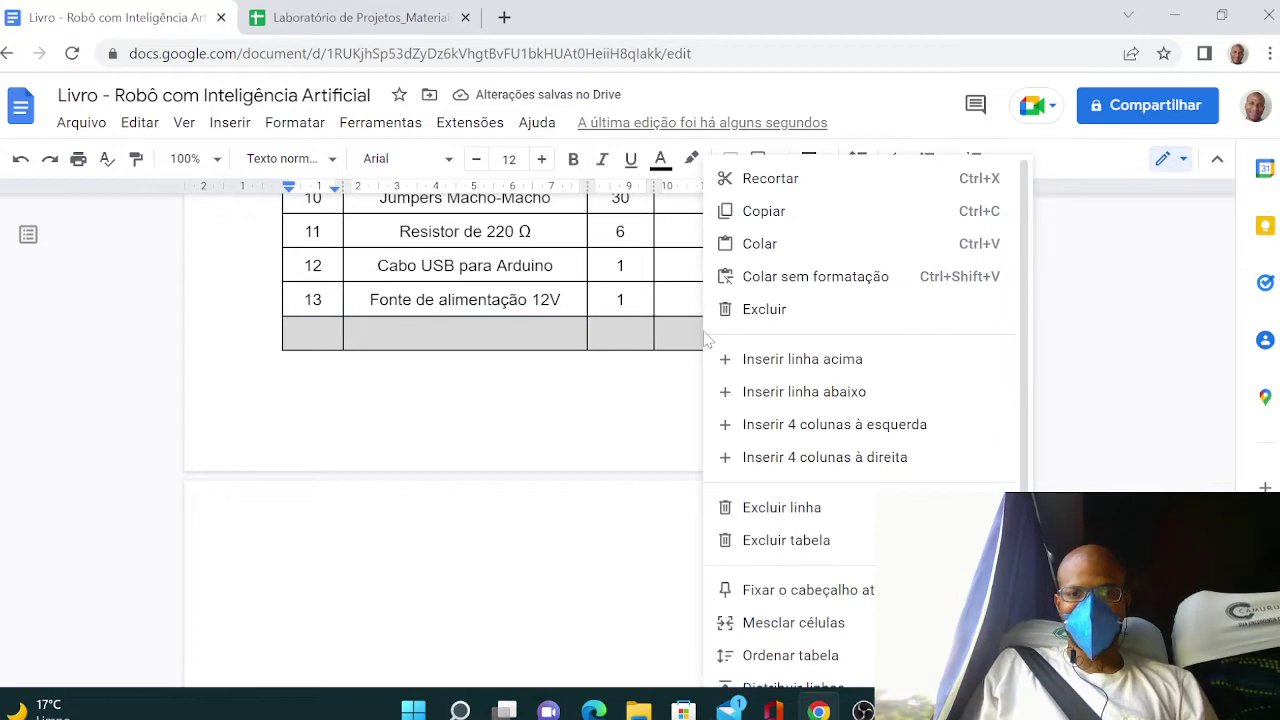
left_click(806, 509)
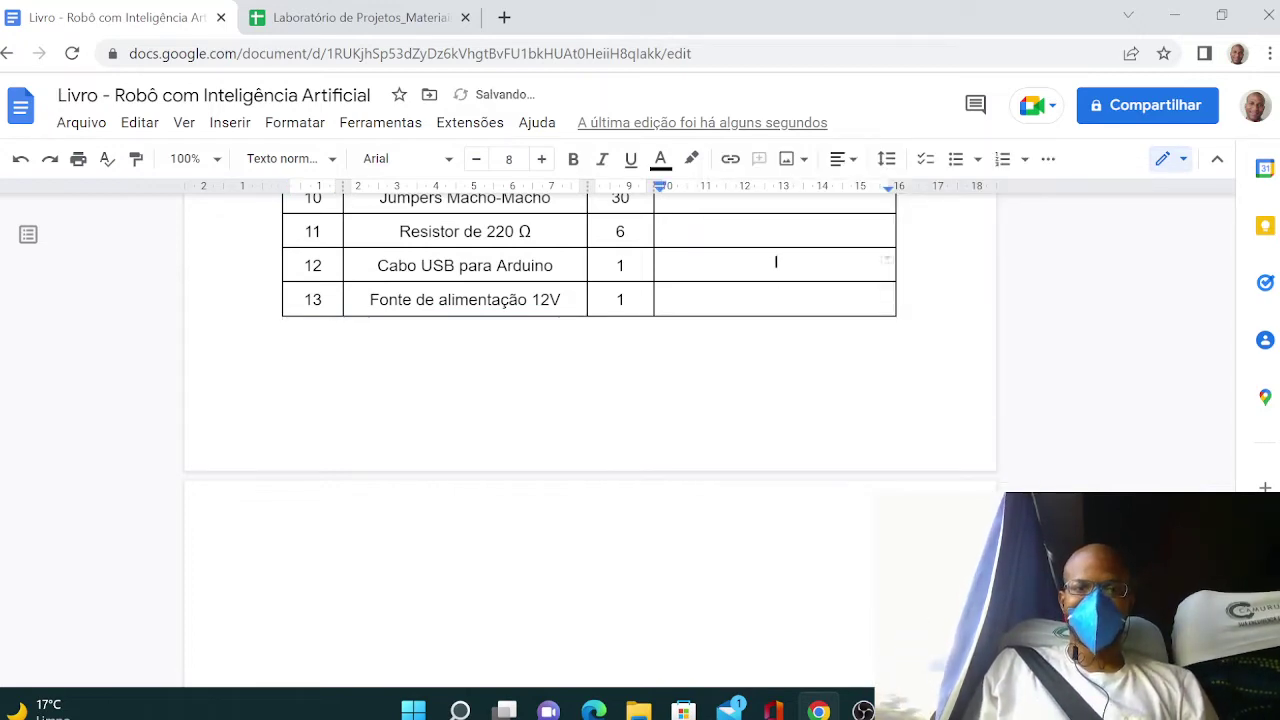
scroll(776, 262, "up", 4)
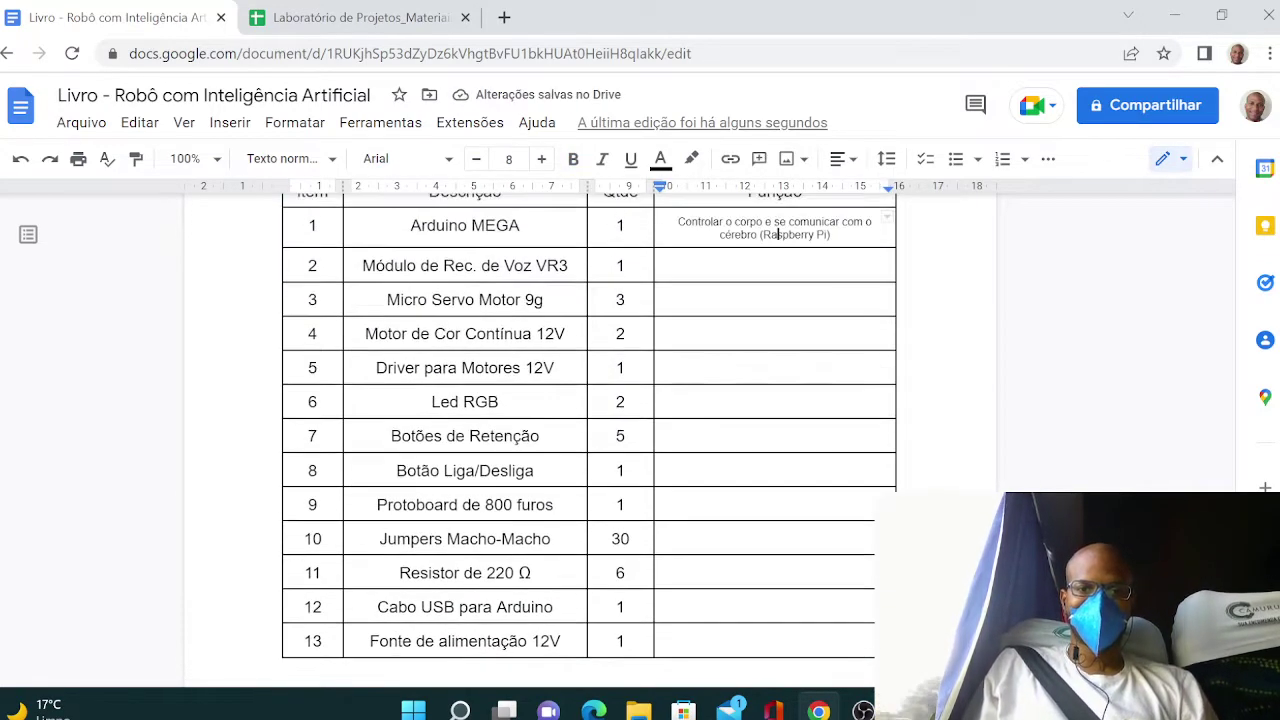
- Fill in the function of item 2, the voice recognition module, with "Receber comandos de voz para ativar uma das 5 funcionalidades do Robô"
scroll(776, 262, "up", 2)
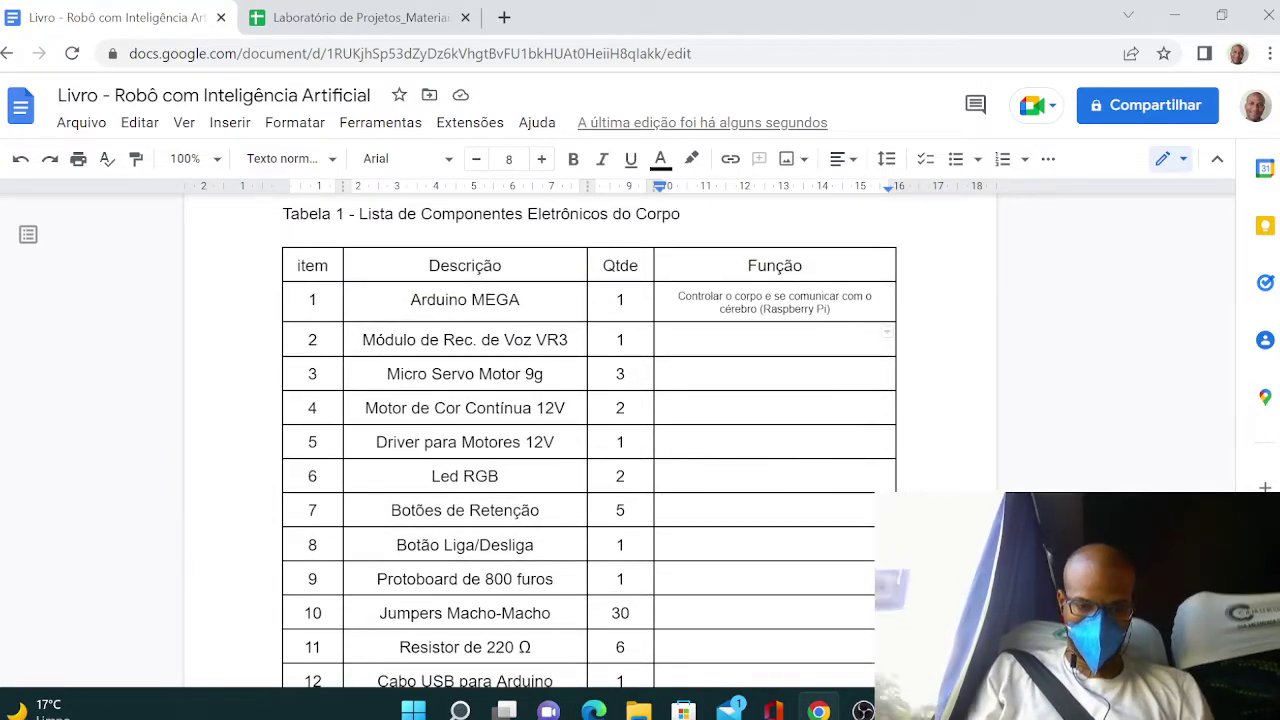
type("Receber comandos do ")
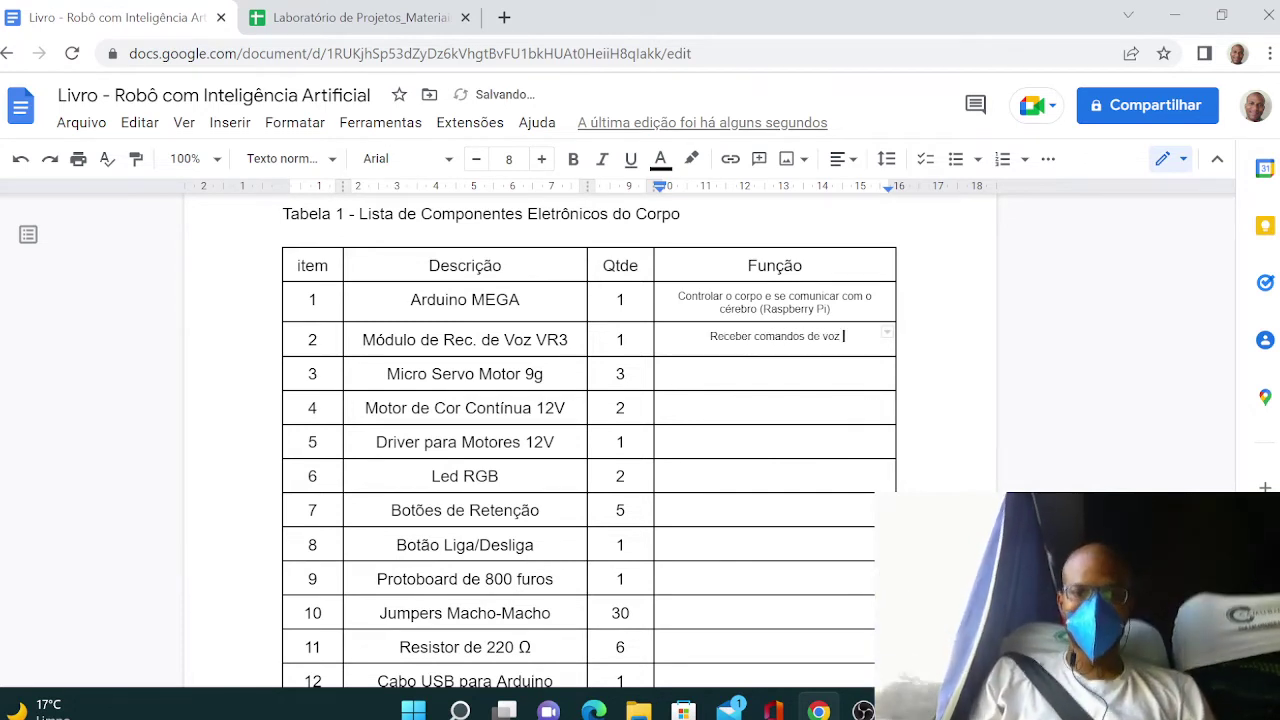
type("voz para ativar ")
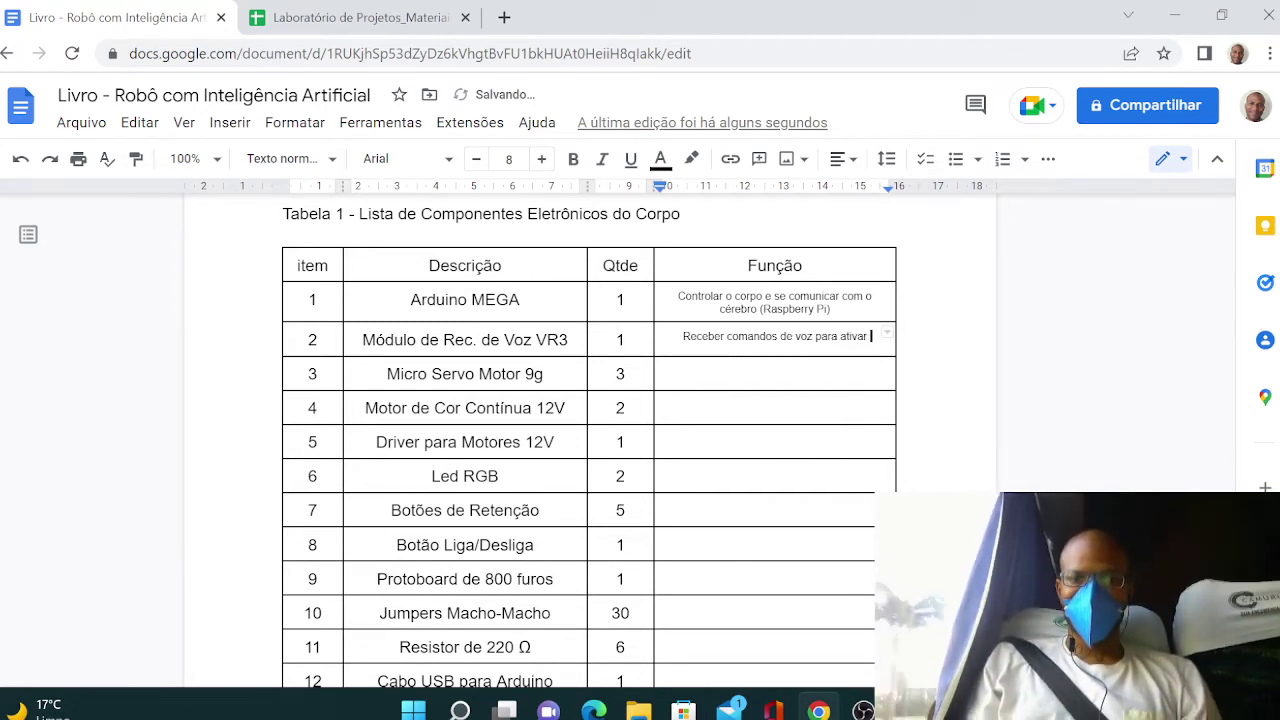
type("uma das 5 fu")
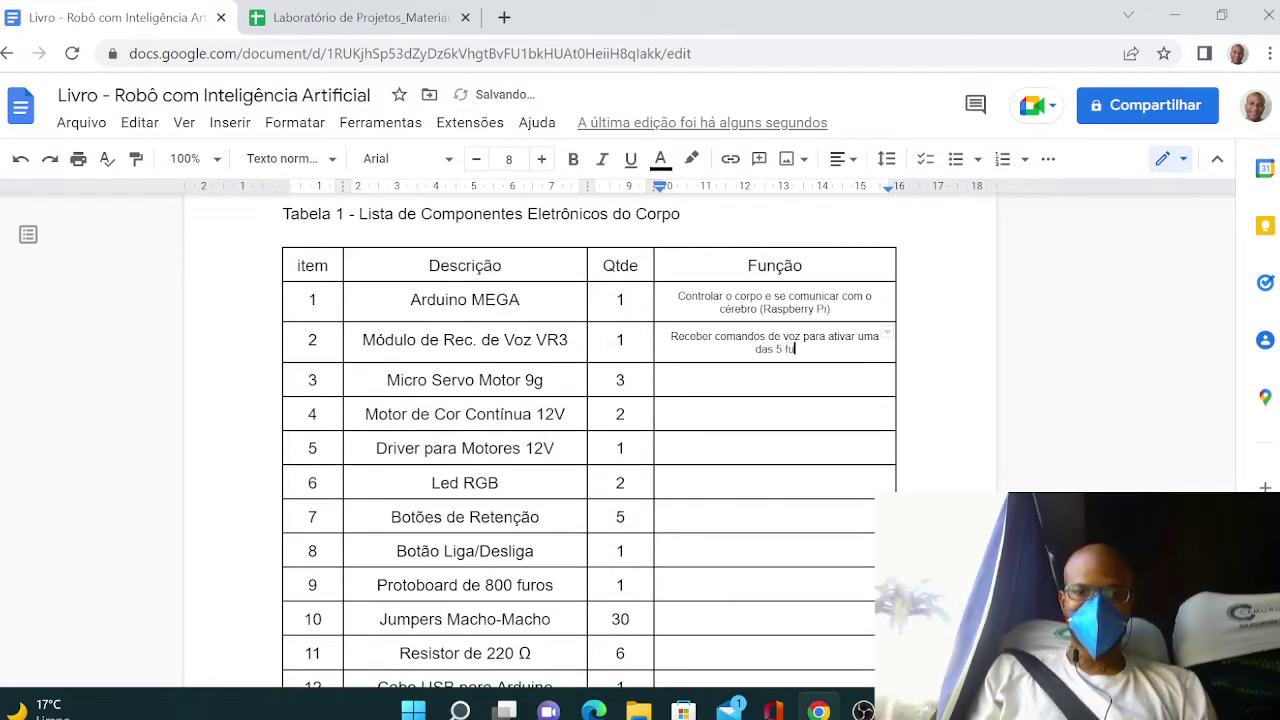
type("ncionalidade")
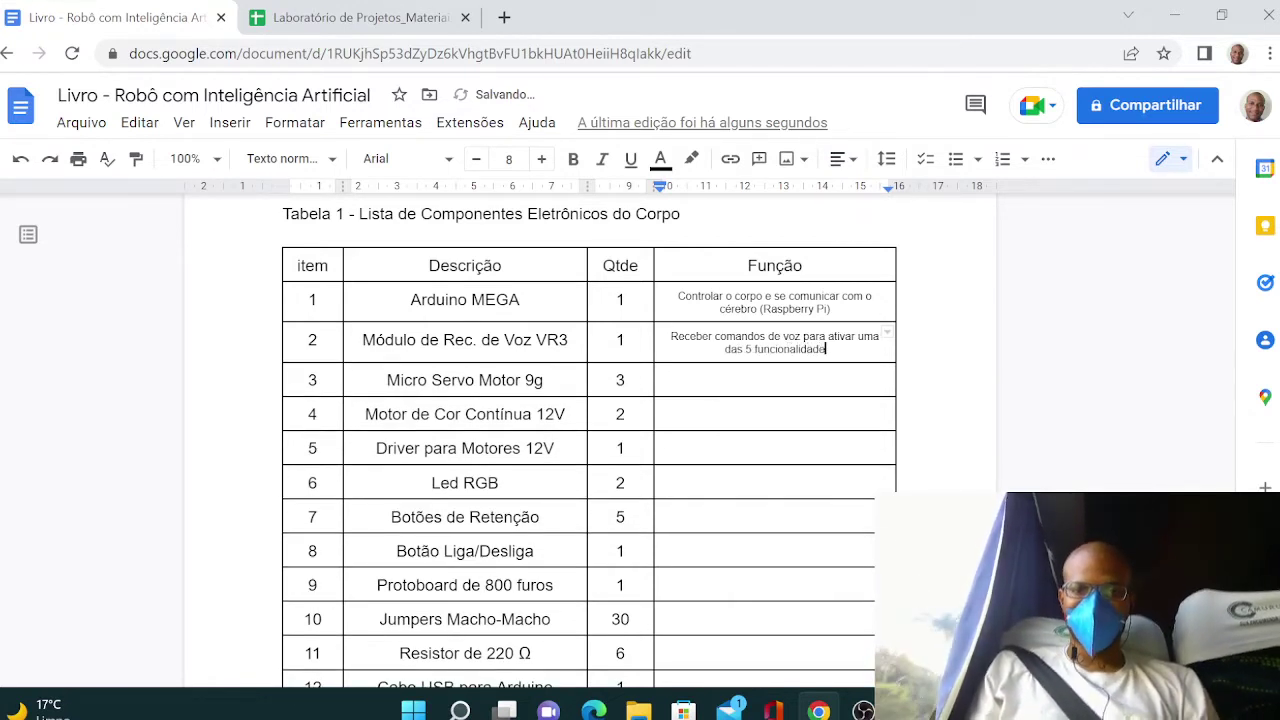
type("s d")
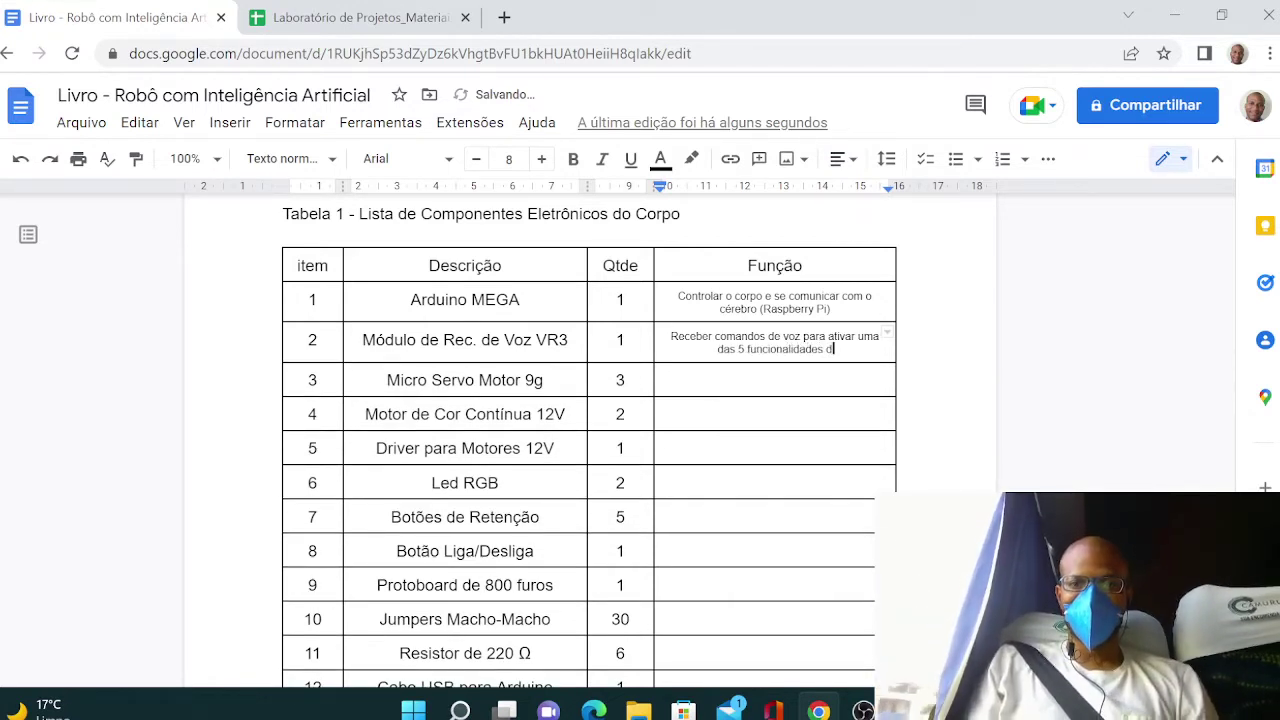
type("o Robô")
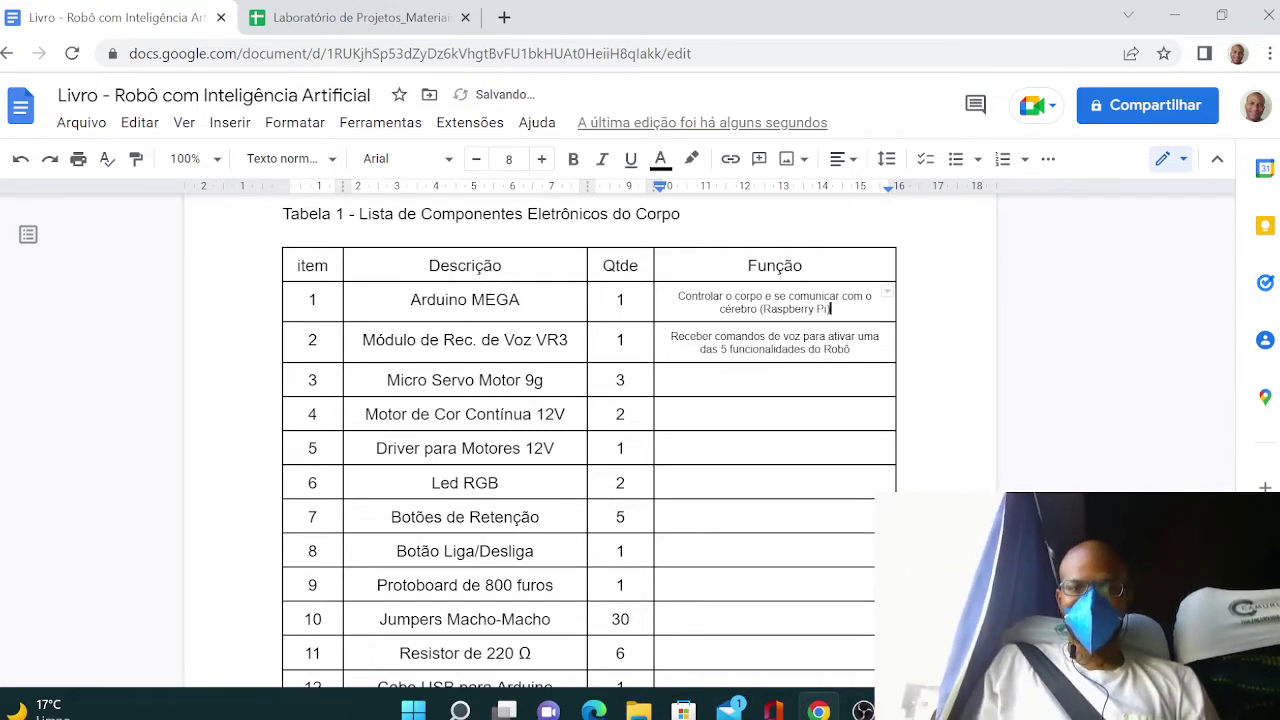
- Append ", e cabeça" to the Função 01 line in the robot's list of functionalities before section 2.3
key("Up")
key("Up")
key("Up")
key("Up")
key("Up")
key("Up")
key("Up")
key("Up")
key("Up")
key("Up")
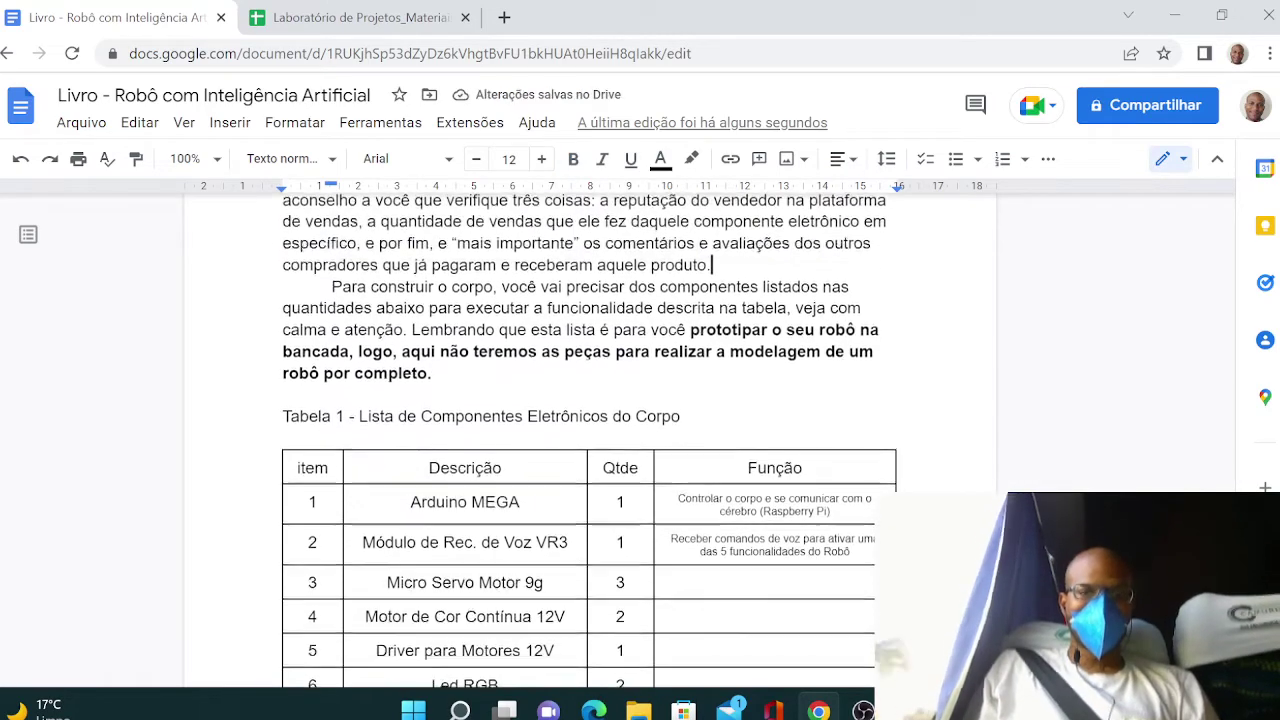
key("Up")
key("Up")
key("Up")
key("Up")
key("Up")
key("Up")
key("Up")
key("Up")
key("Up")
key("Up")
key("Up")
key("Up")
key("Up")
key("Up")
key("Up")
key("Up")
key("Up")
key("Up")
key("Up")
key("Up")
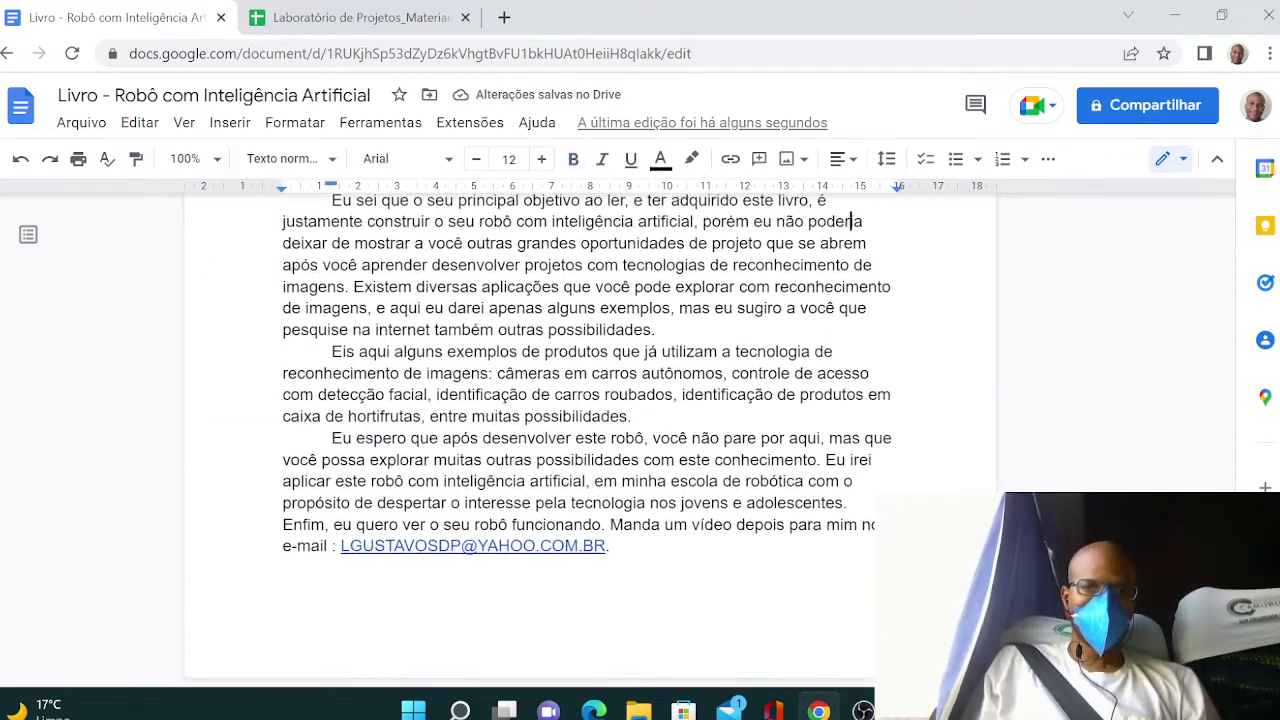
key("Up")
key("Up")
key("Up")
key("Up")
key("Up")
key("Up")
key("Up")
key("Up")
key("Up")
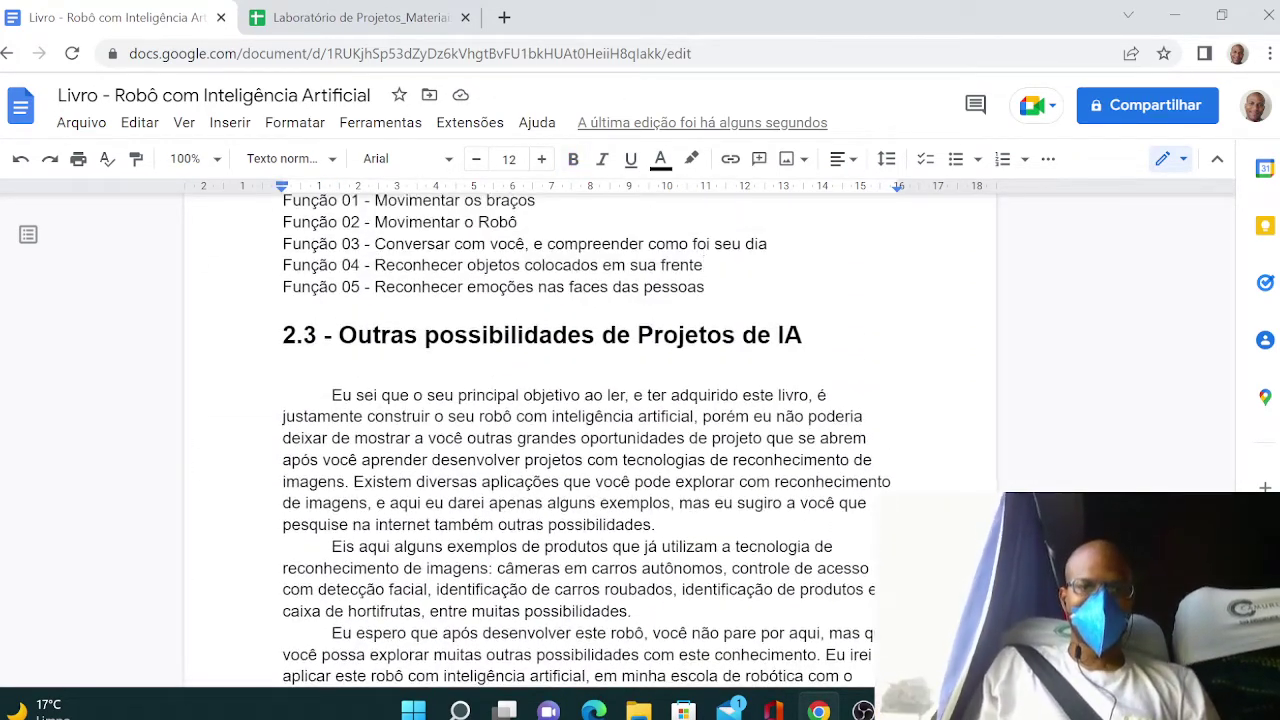
key("Up")
key("Up")
key("Up")
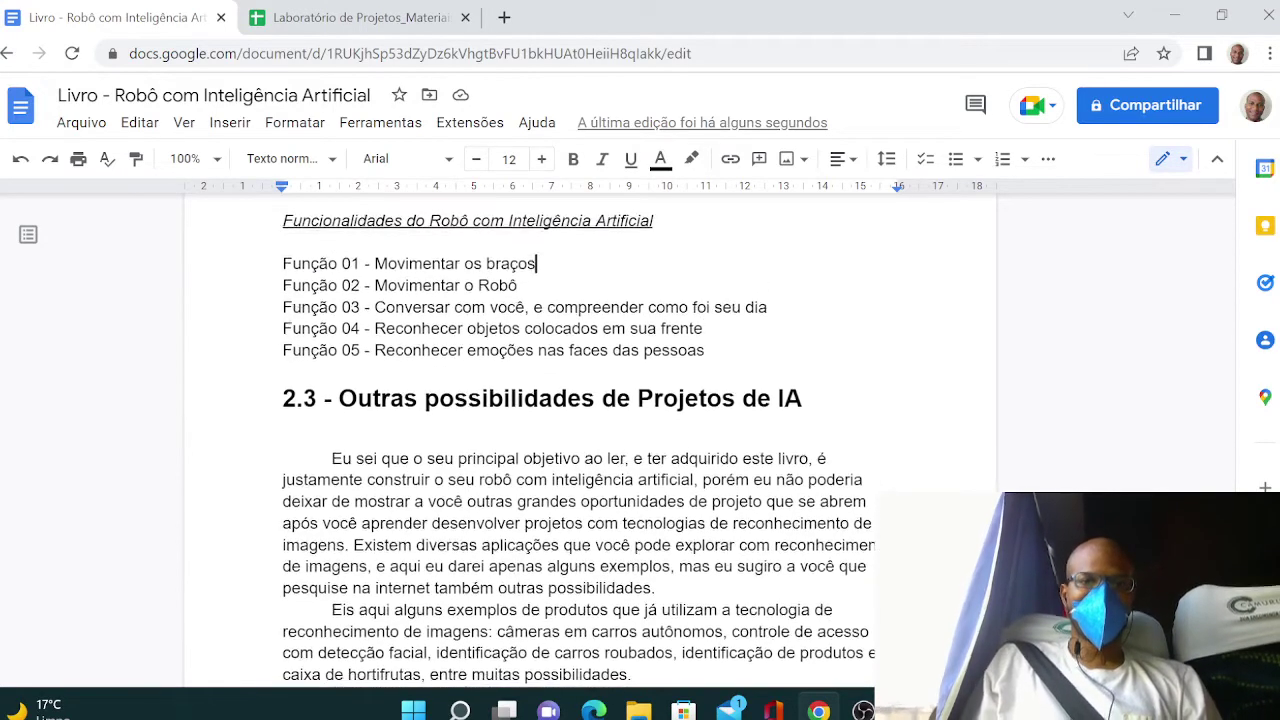
key("Down")
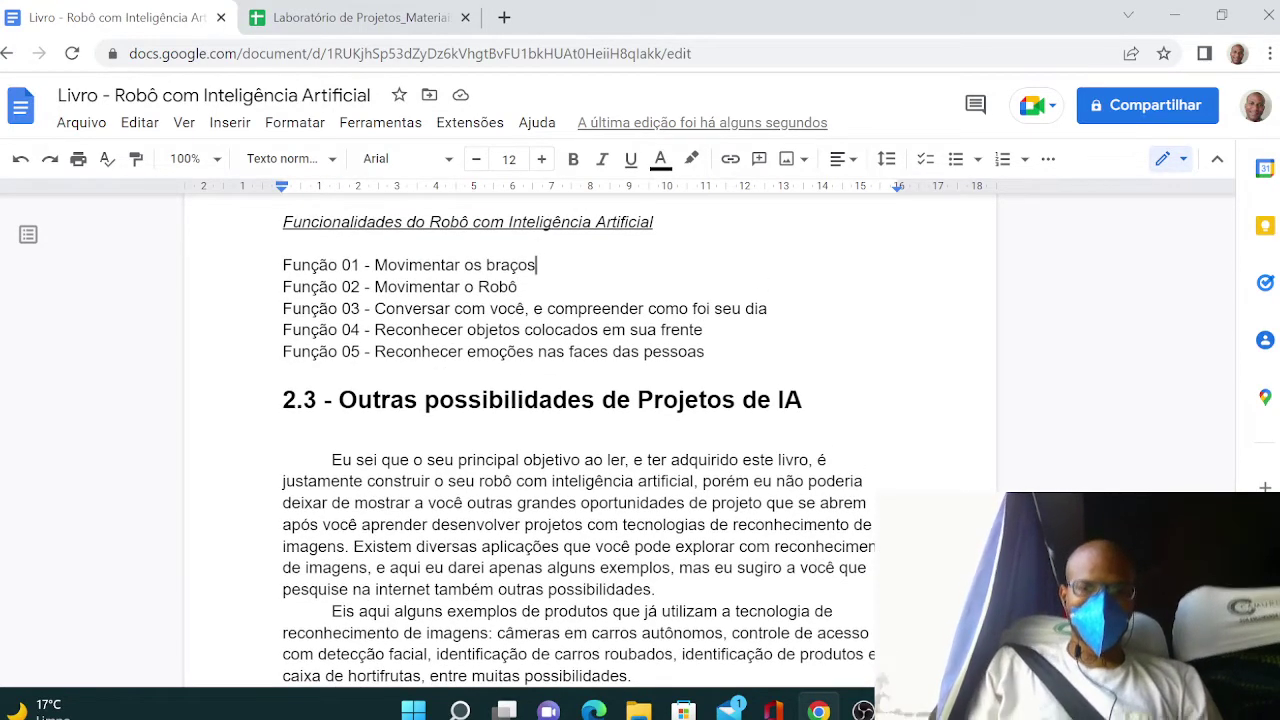
type(", e cabeça")
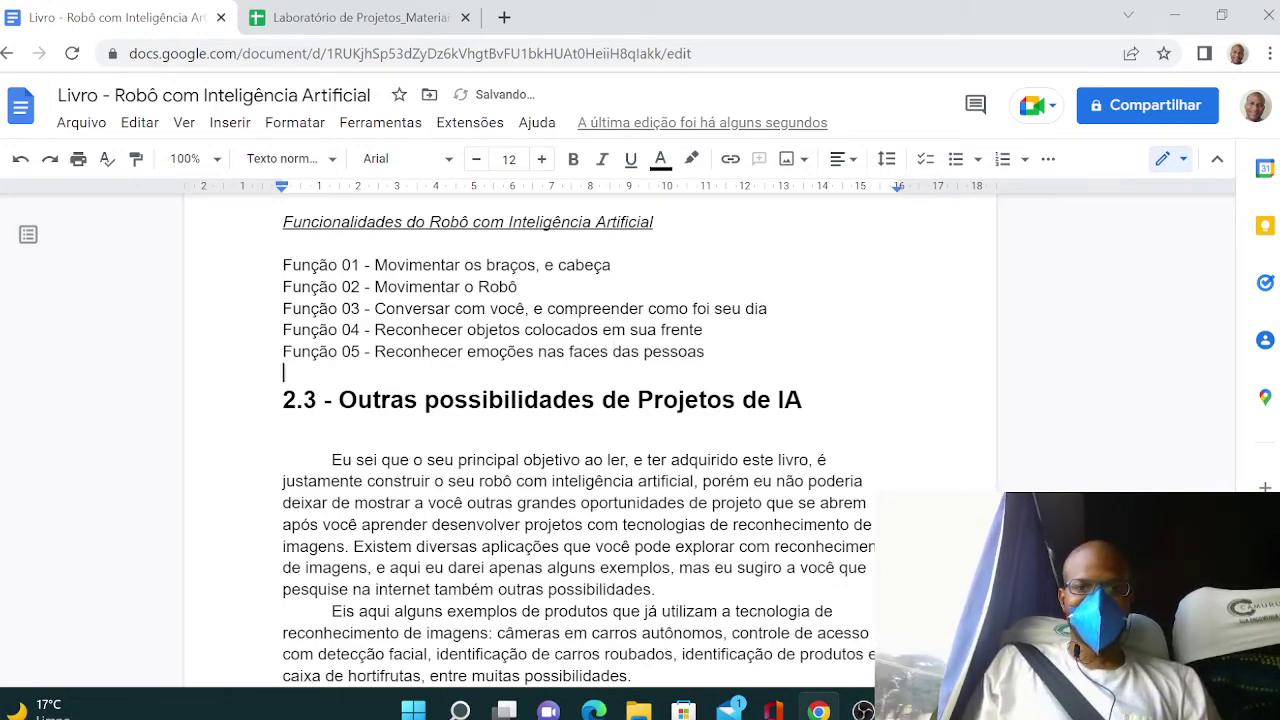
- Fill in the function of item 3, Micro Servo Motor 9g, in Table 1 with "Movimentar os braços e a cabeça do Robô"
scroll(611, 397, "down", 6)
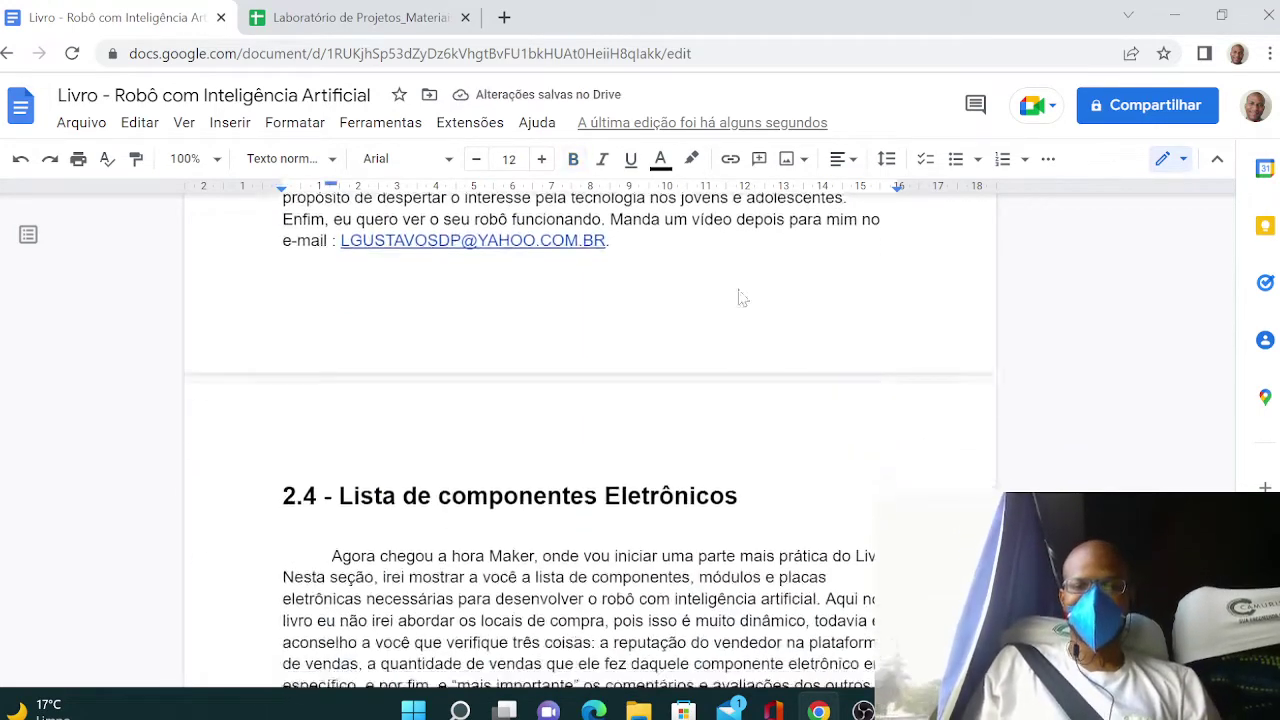
scroll(742, 298, "down", 6)
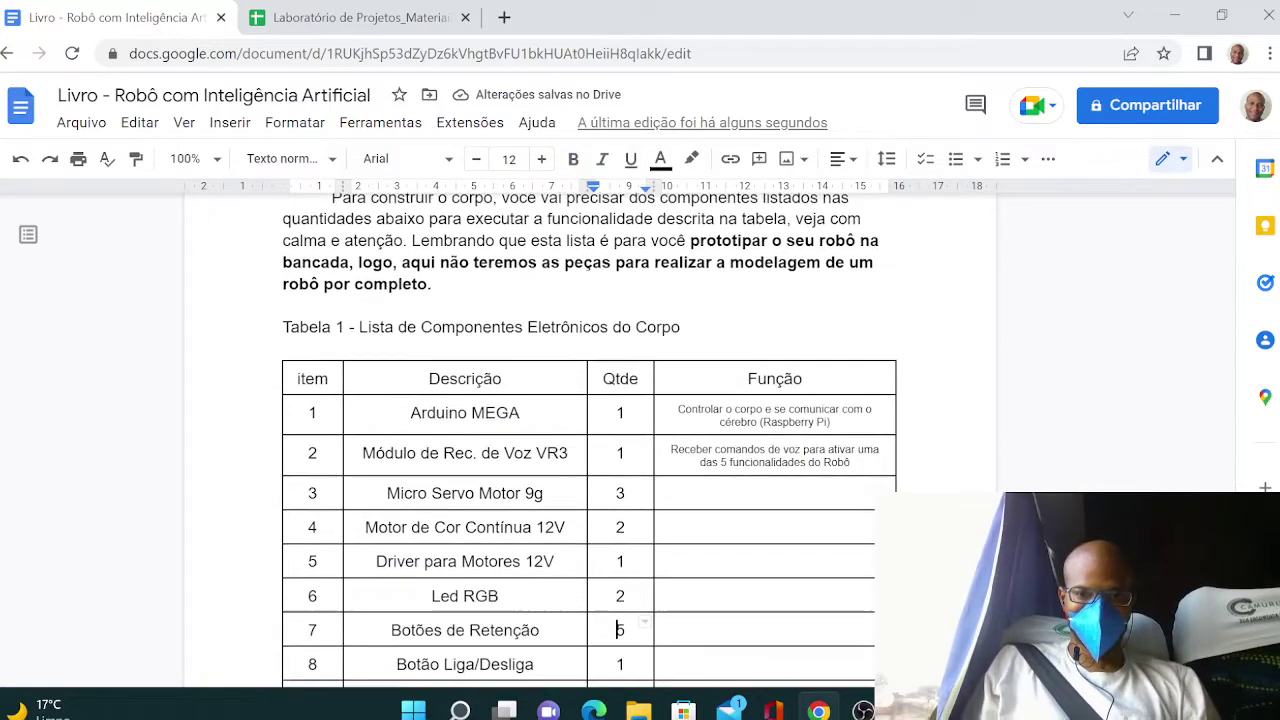
scroll(619, 629, "down", 1)
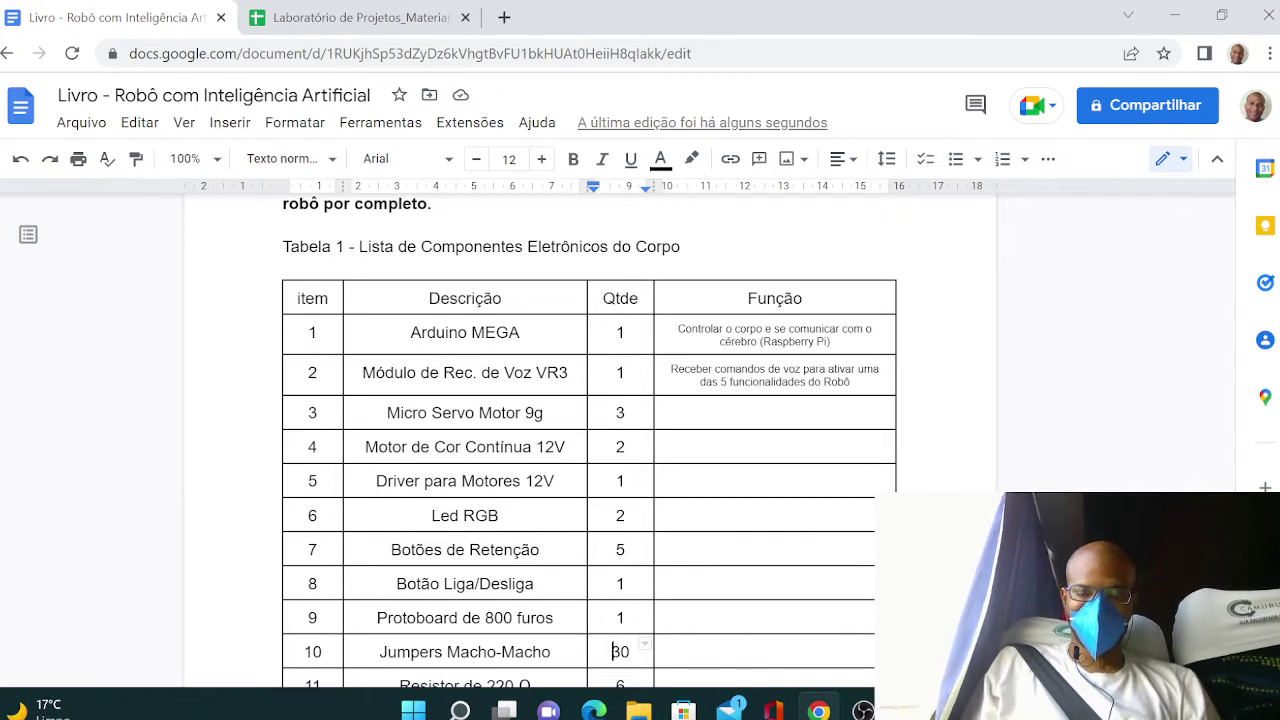
type("ss")
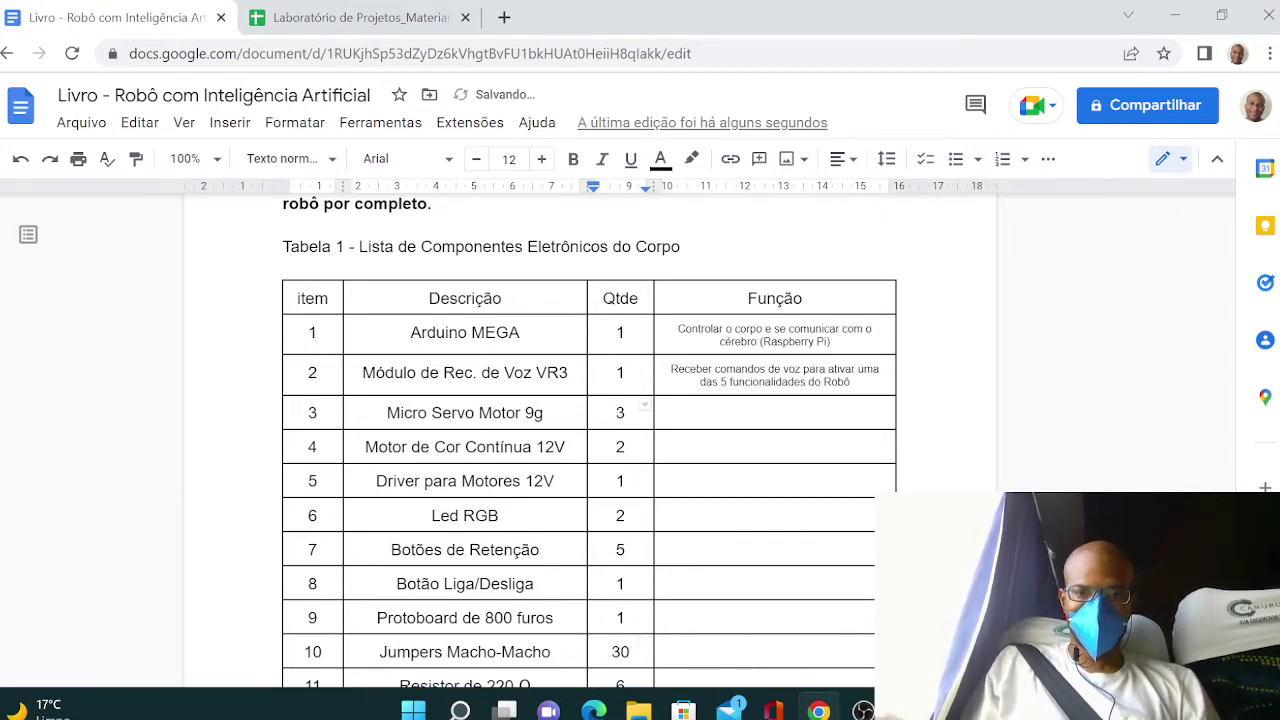
left_click(776, 408)
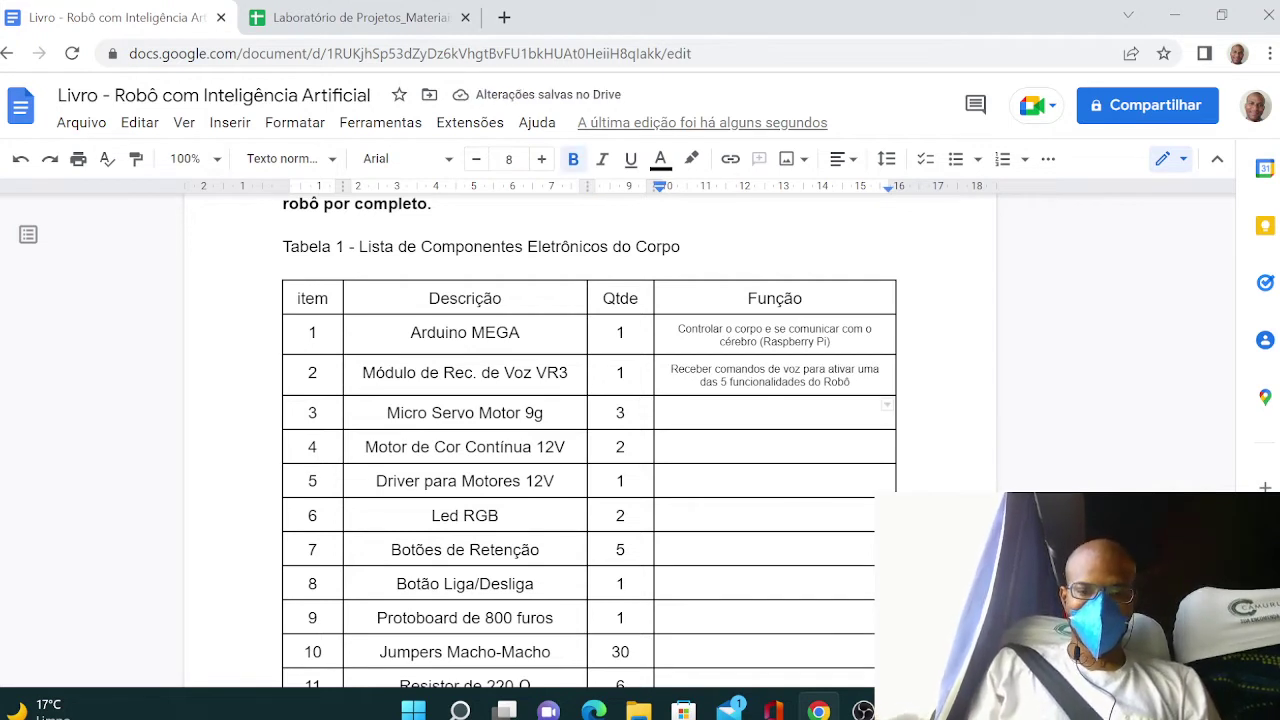
type("Mo")
key("BackSpace")
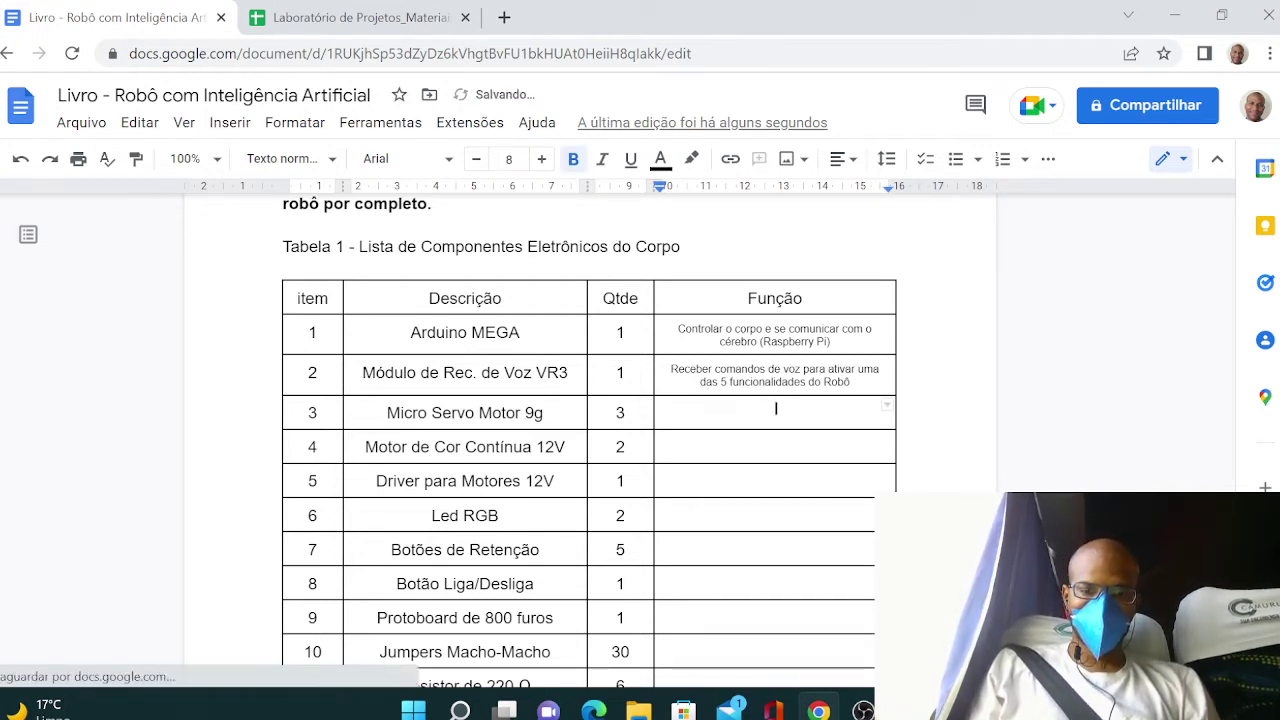
type("vimentar o")
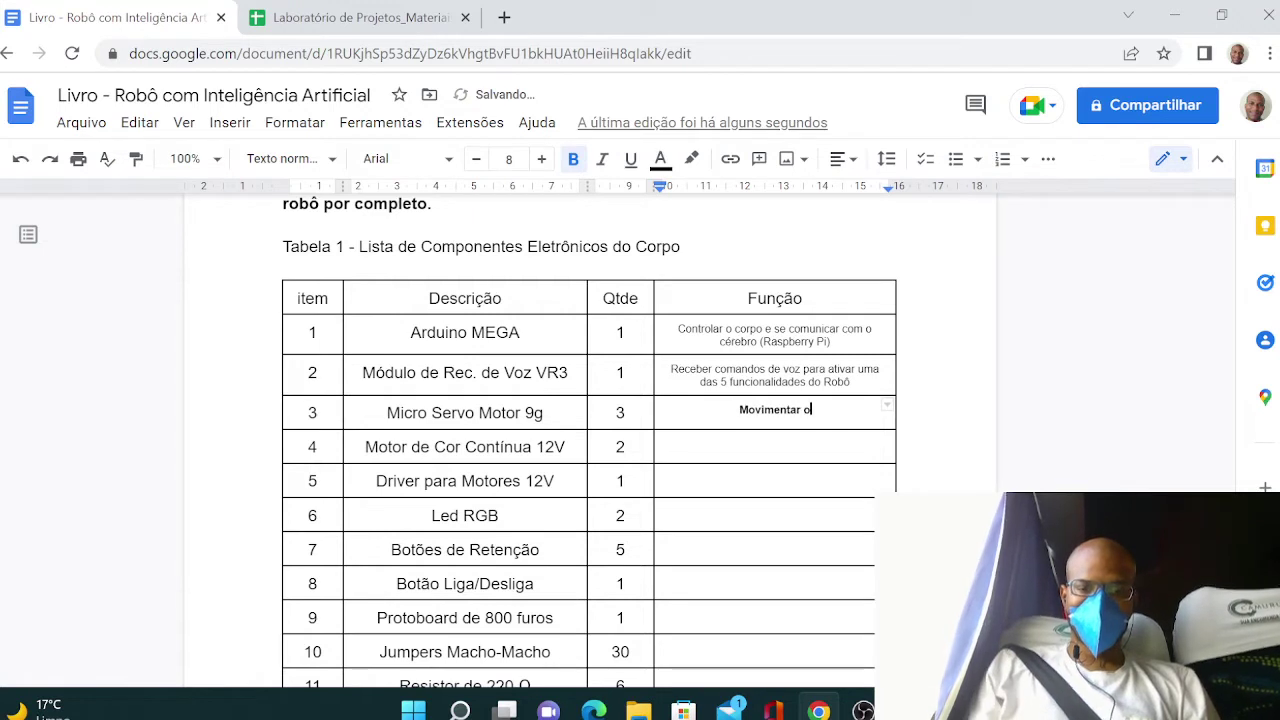
type("s braços e a ")
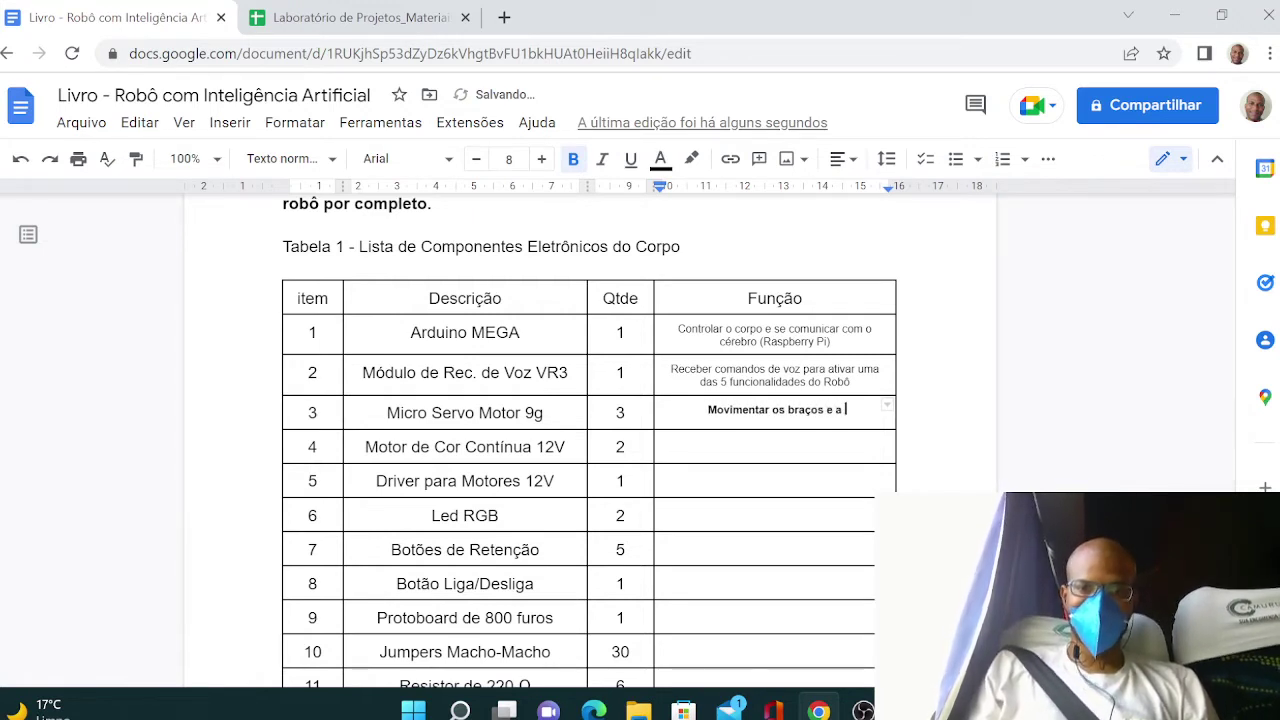
type("cabeça do")
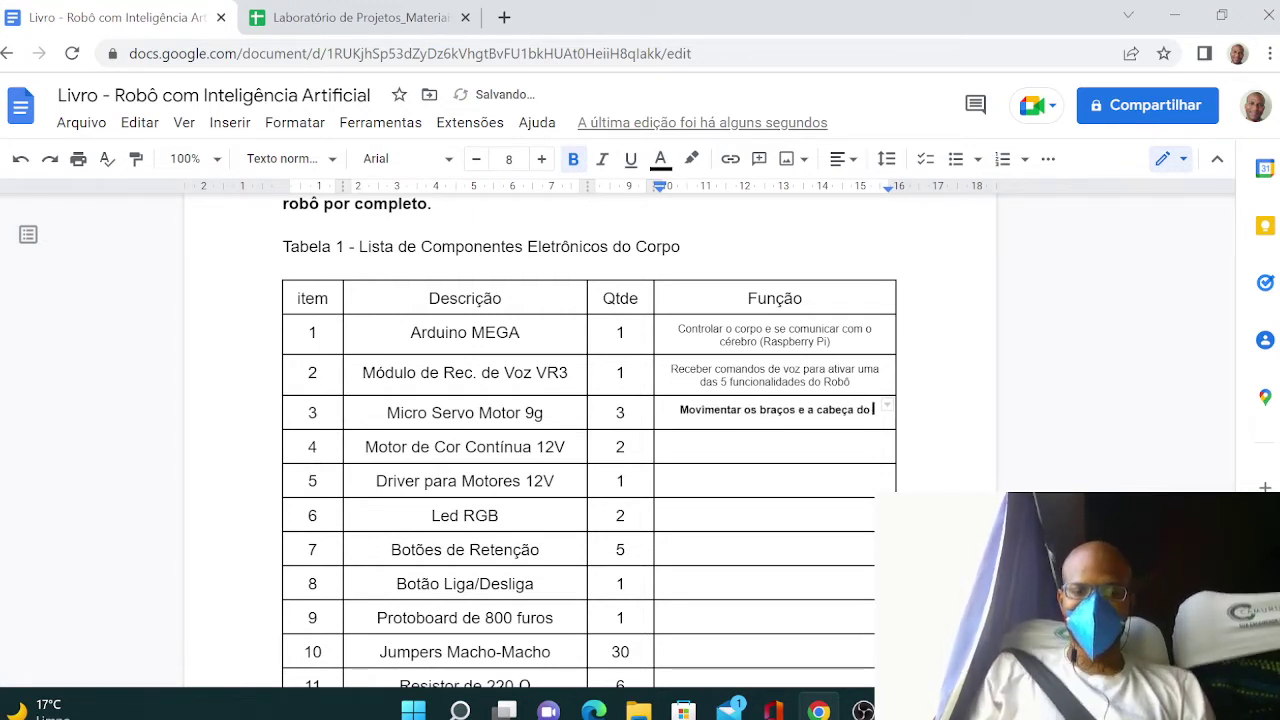
type(" Robô")
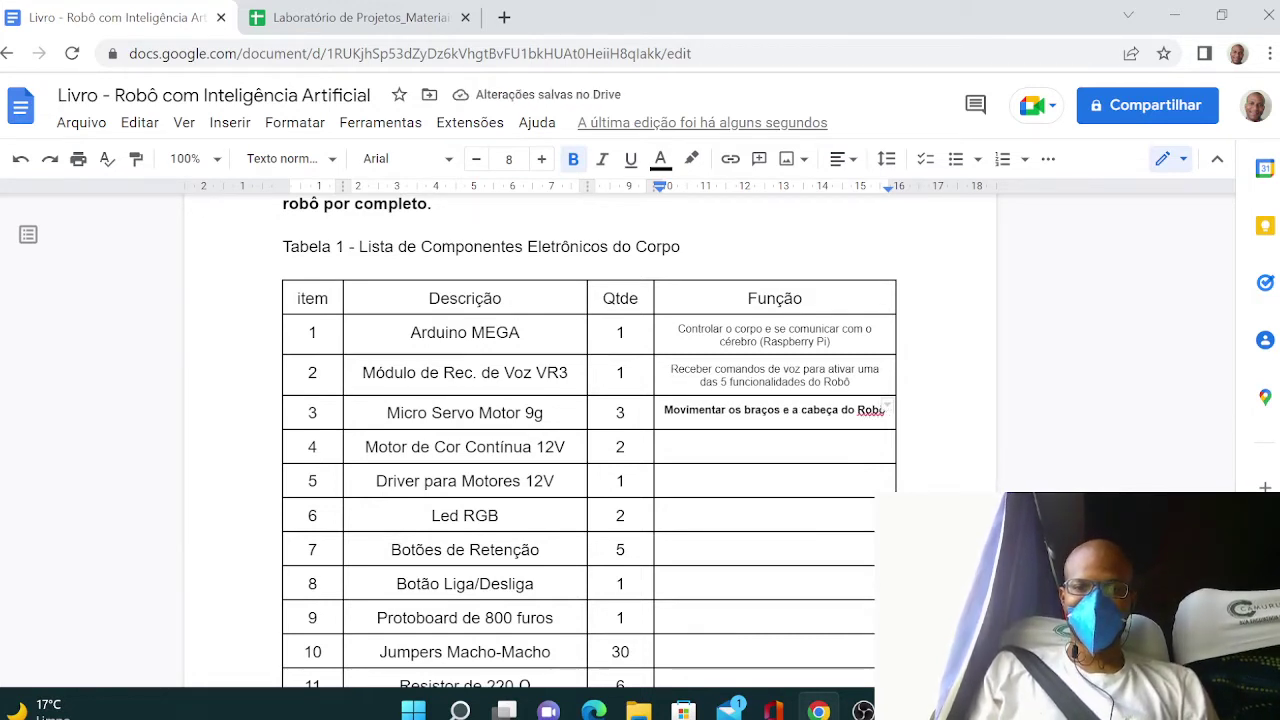
type(".")
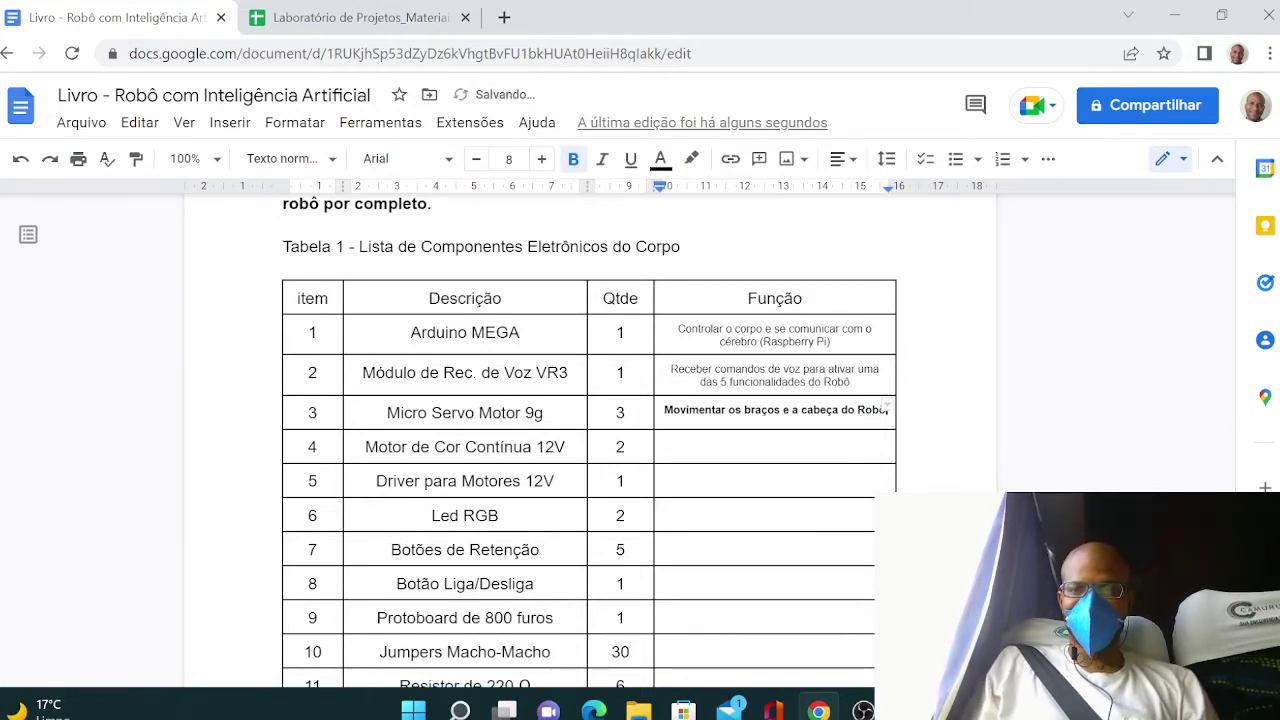
- Remove bold from the "Função" cells of items 3 to 5 and retype the final "ô" of "Robô" in item 3
left_click(879, 427)
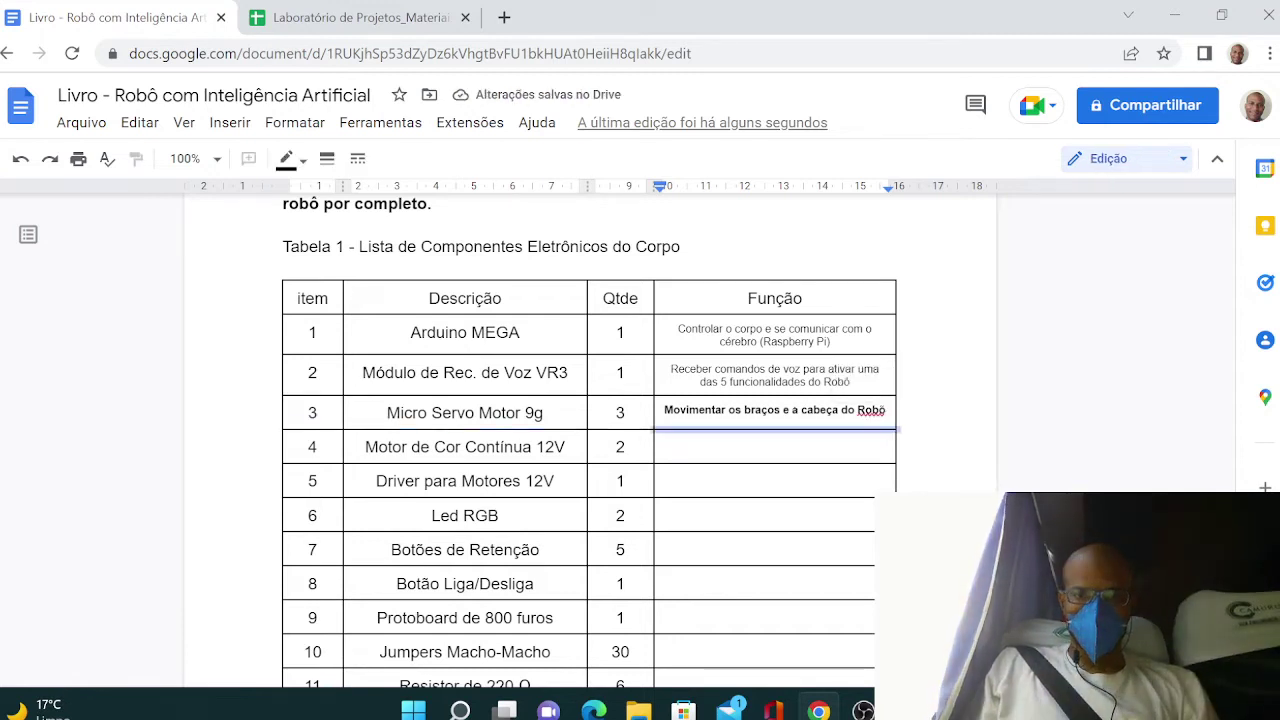
left_click_drag(662, 409, 715, 480)
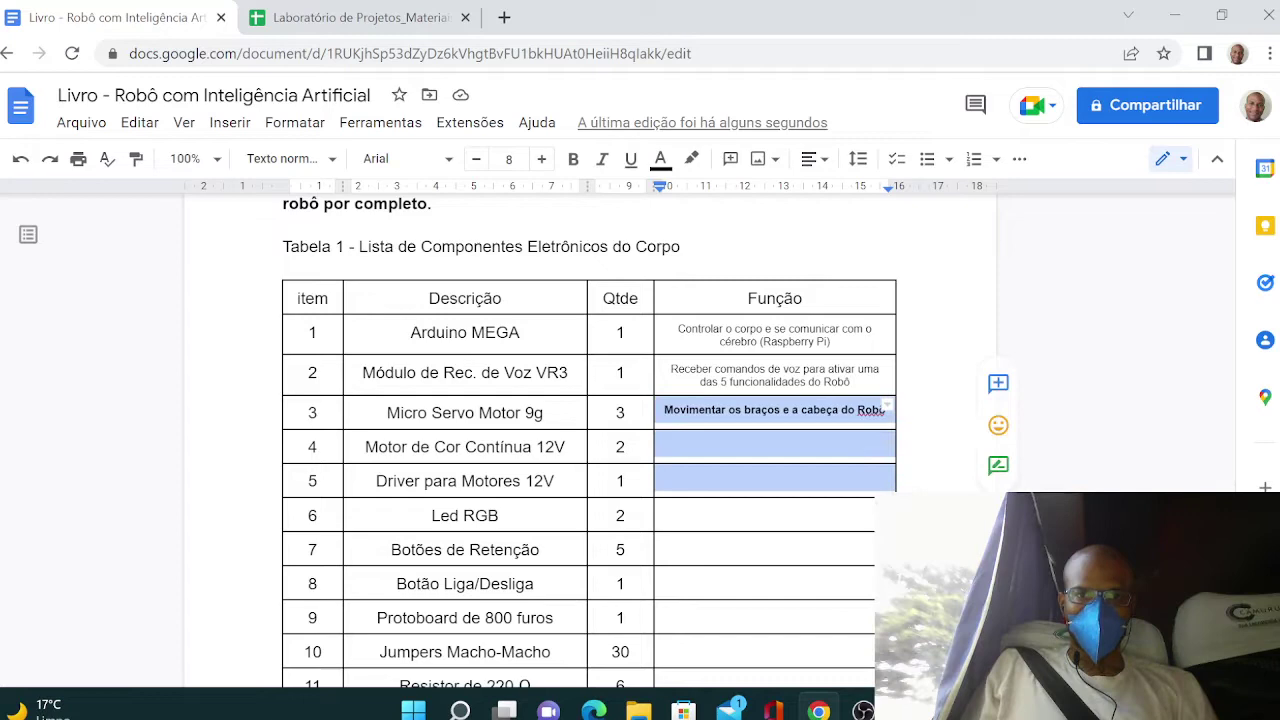
left_click(573, 159)
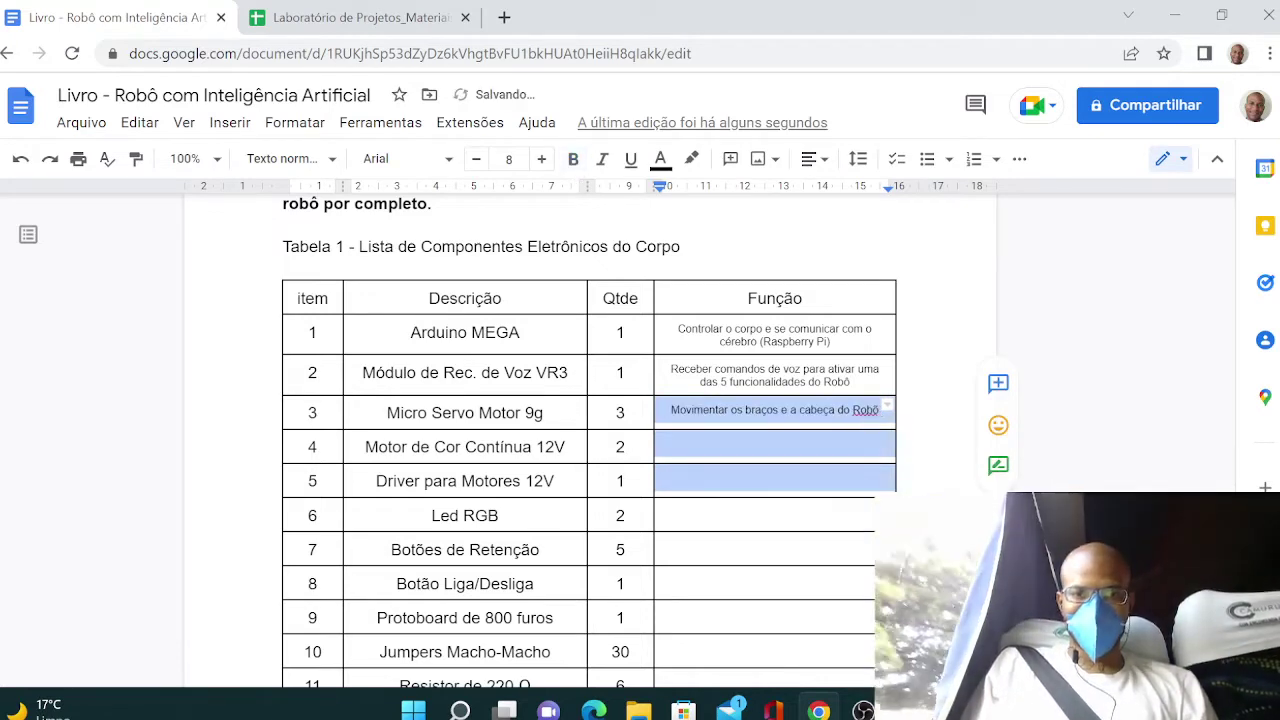
left_click(749, 440)
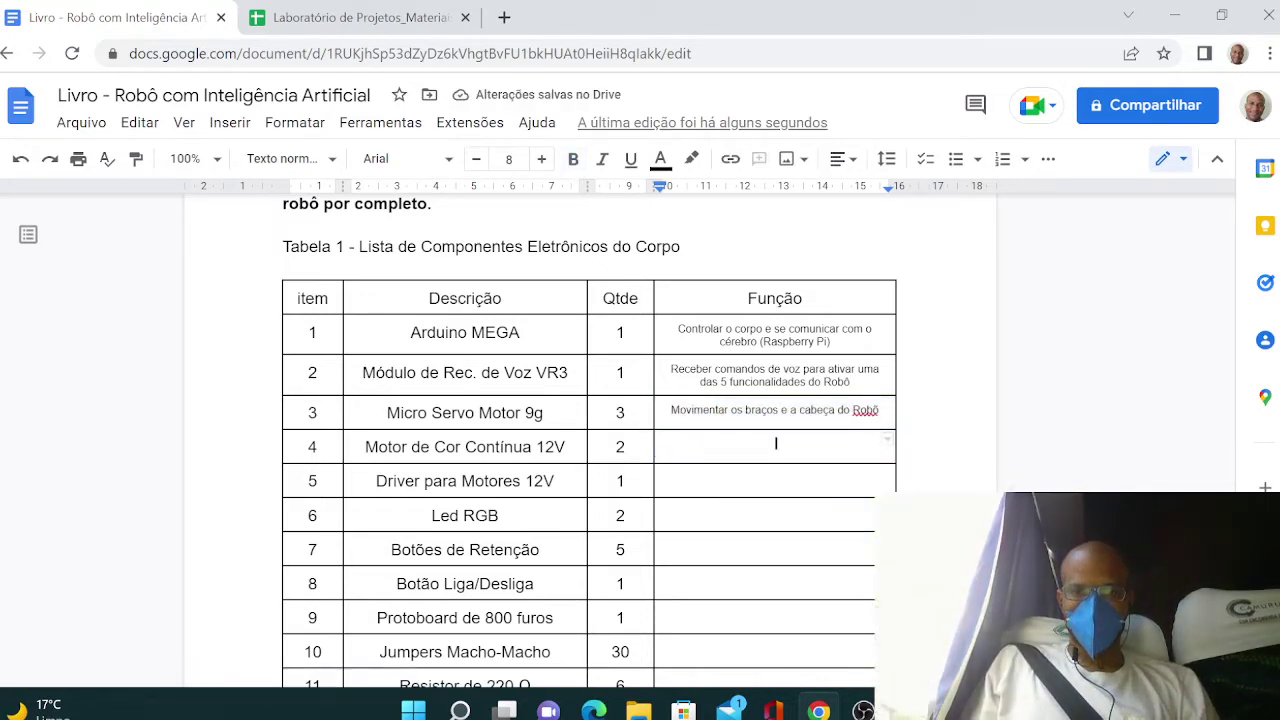
left_click(877, 409)
key("BackSpace")
type("ô")
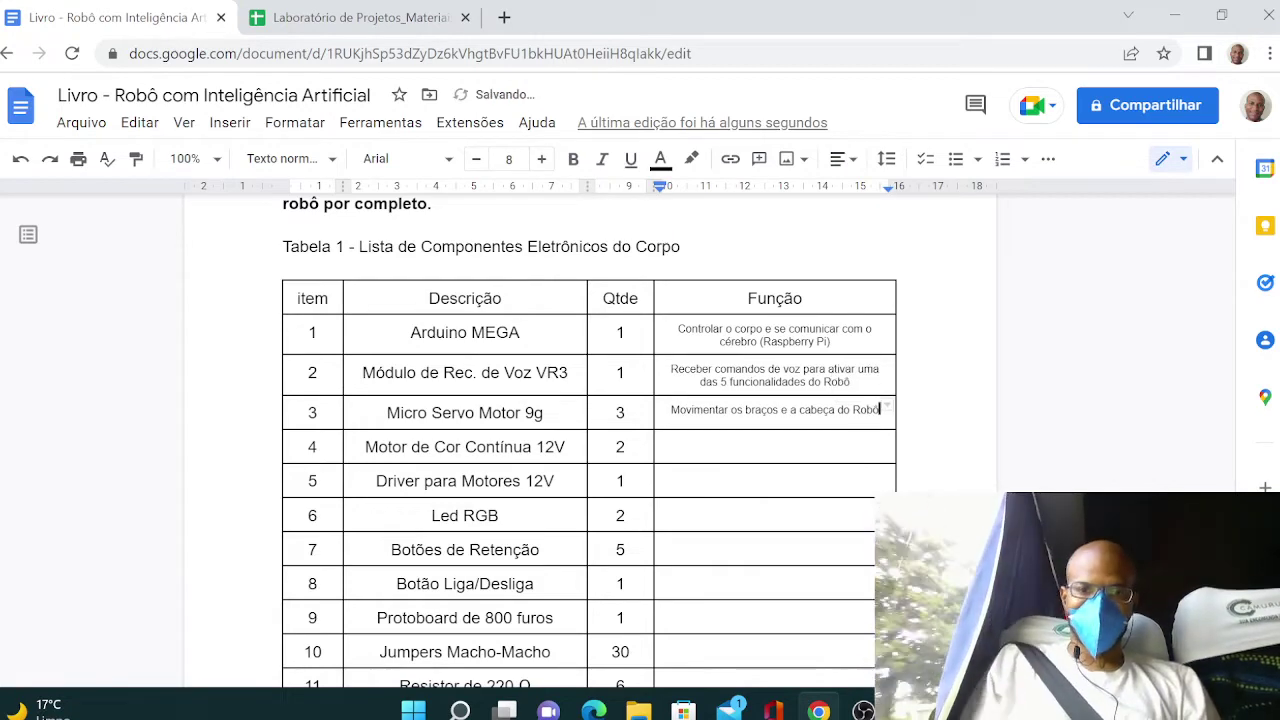
- Fill in the function of item 4, Motor de Cor Contínua 12V, with "Realizar o deslocamento do Robô"
left_click(776, 443)
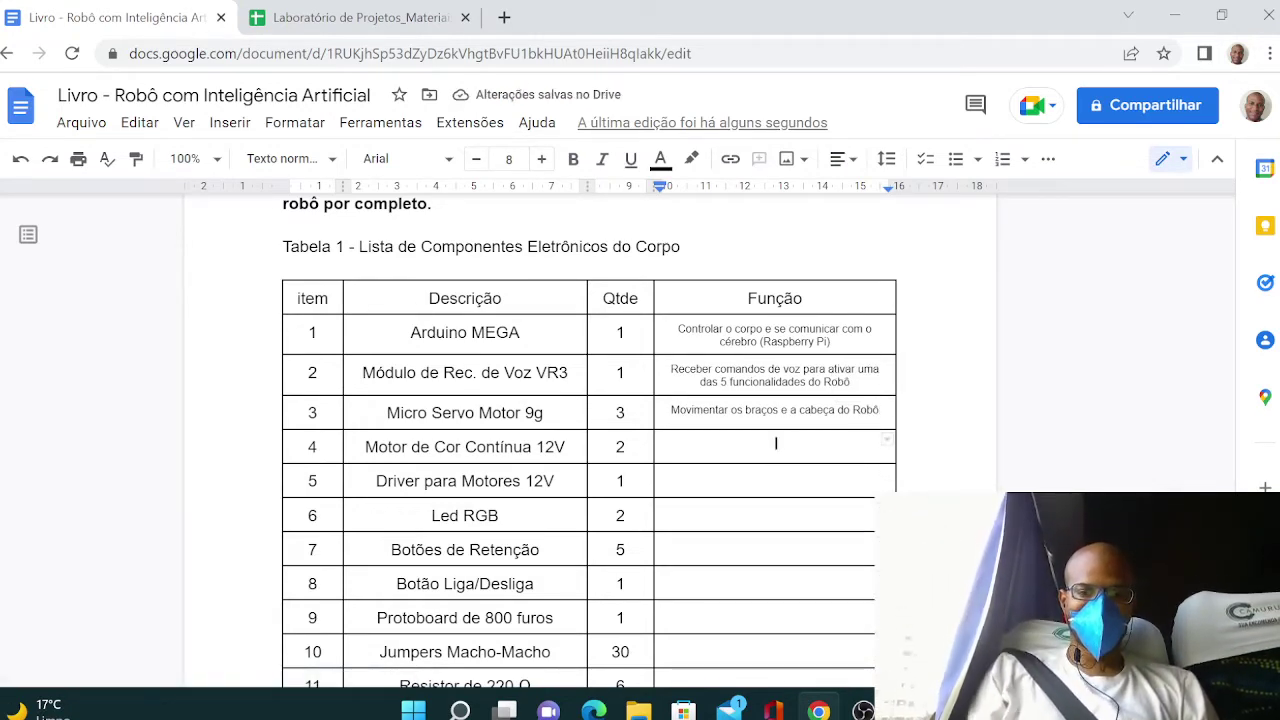
type("Realizar o d")
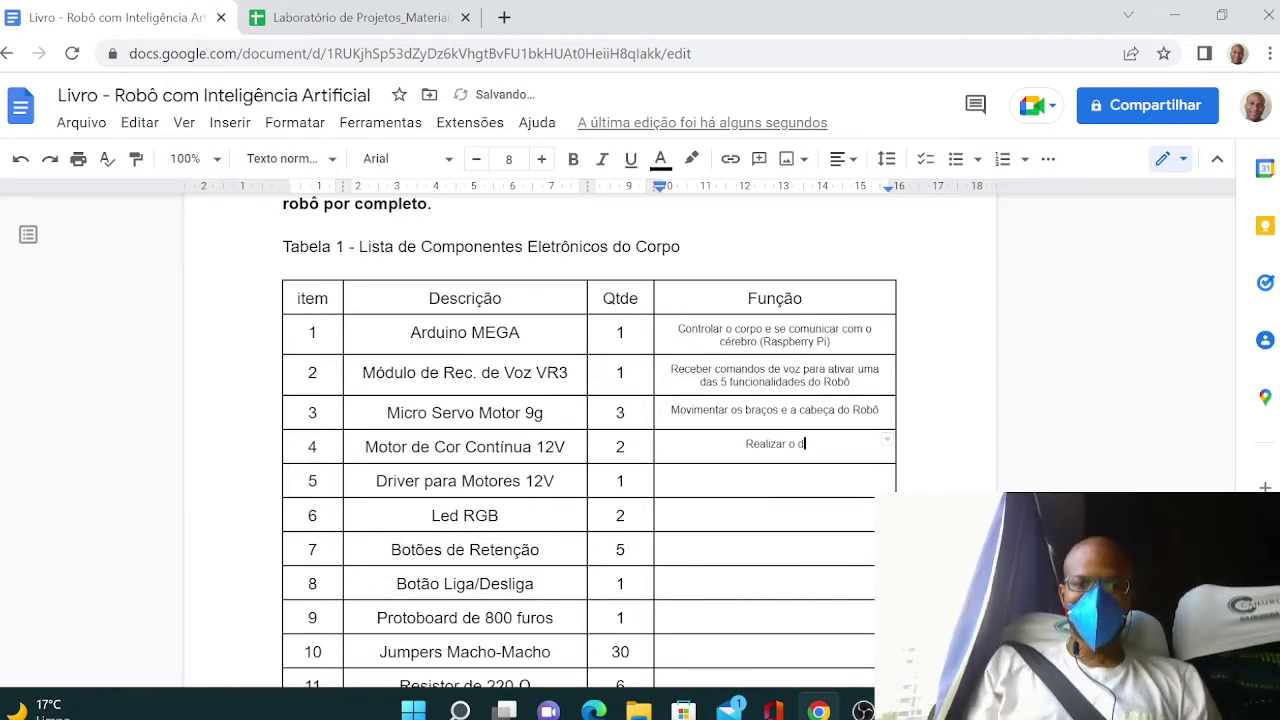
type("eslocamento ")
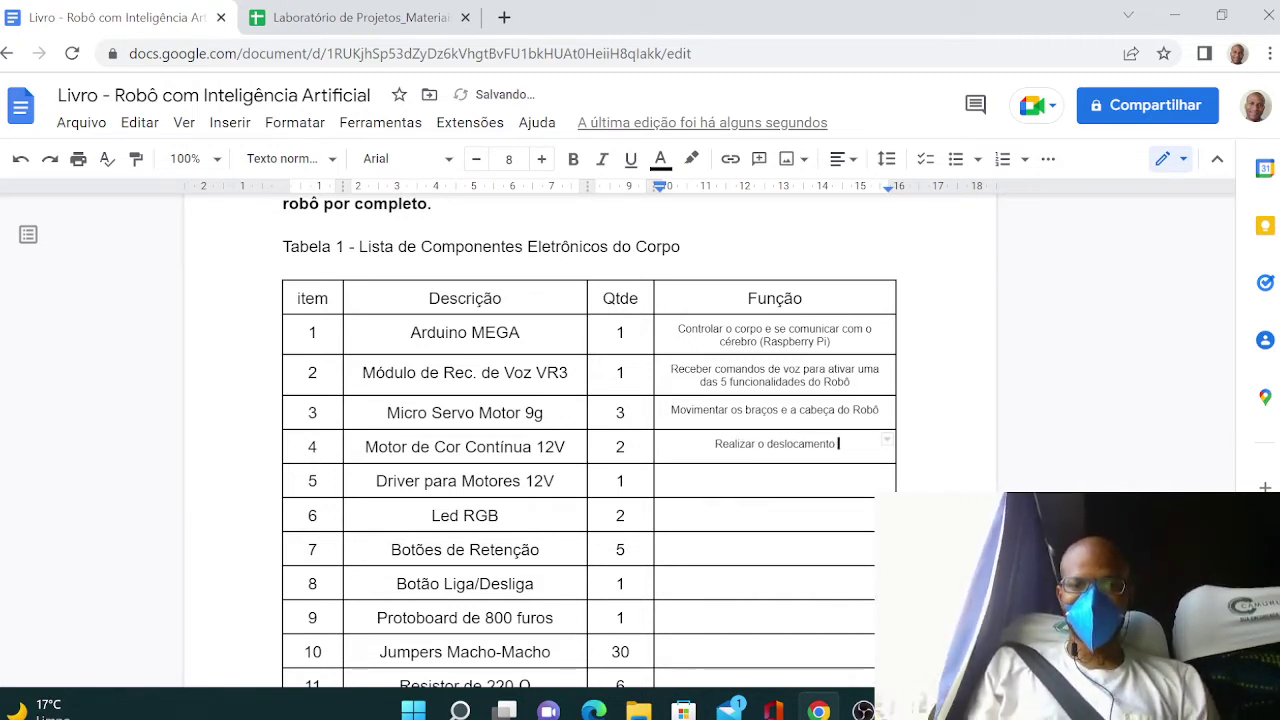
type("do Robô")
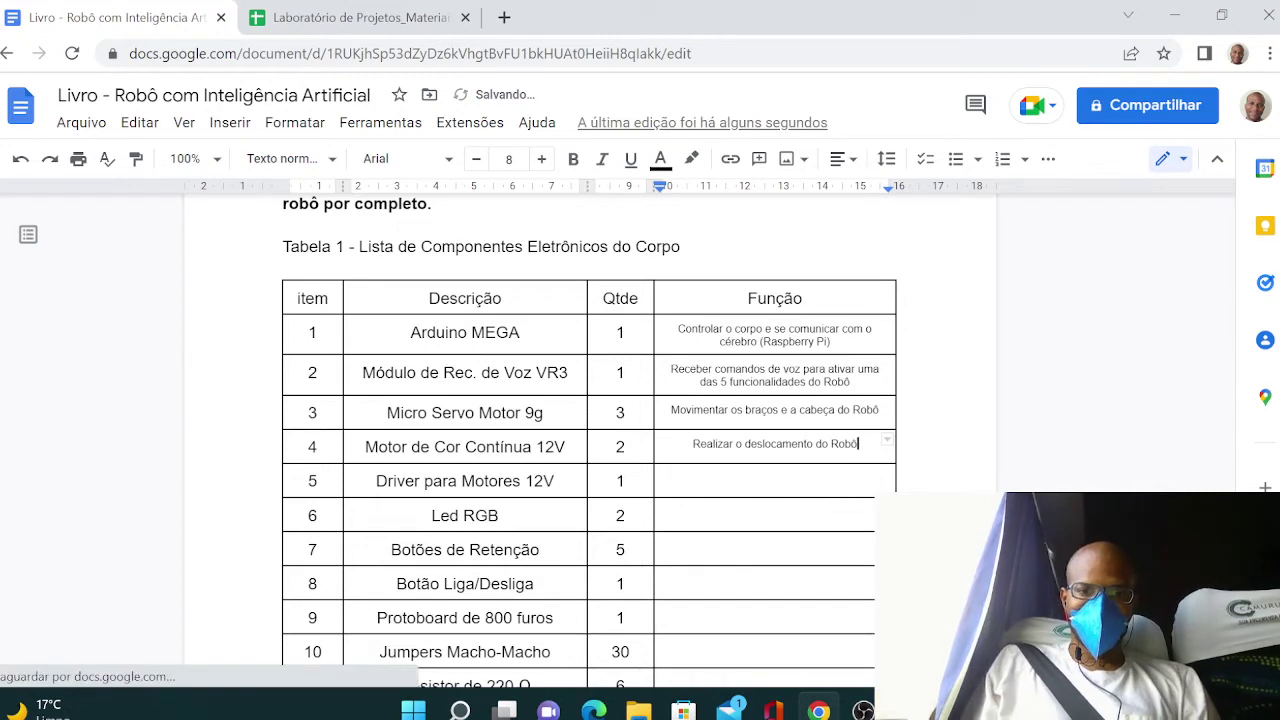
- Fill in the function of item 5, Driver para Motores 12V, in Table 1 with "Controlar os motores de deslocamento"
left_click(776, 477)
type("Contro")
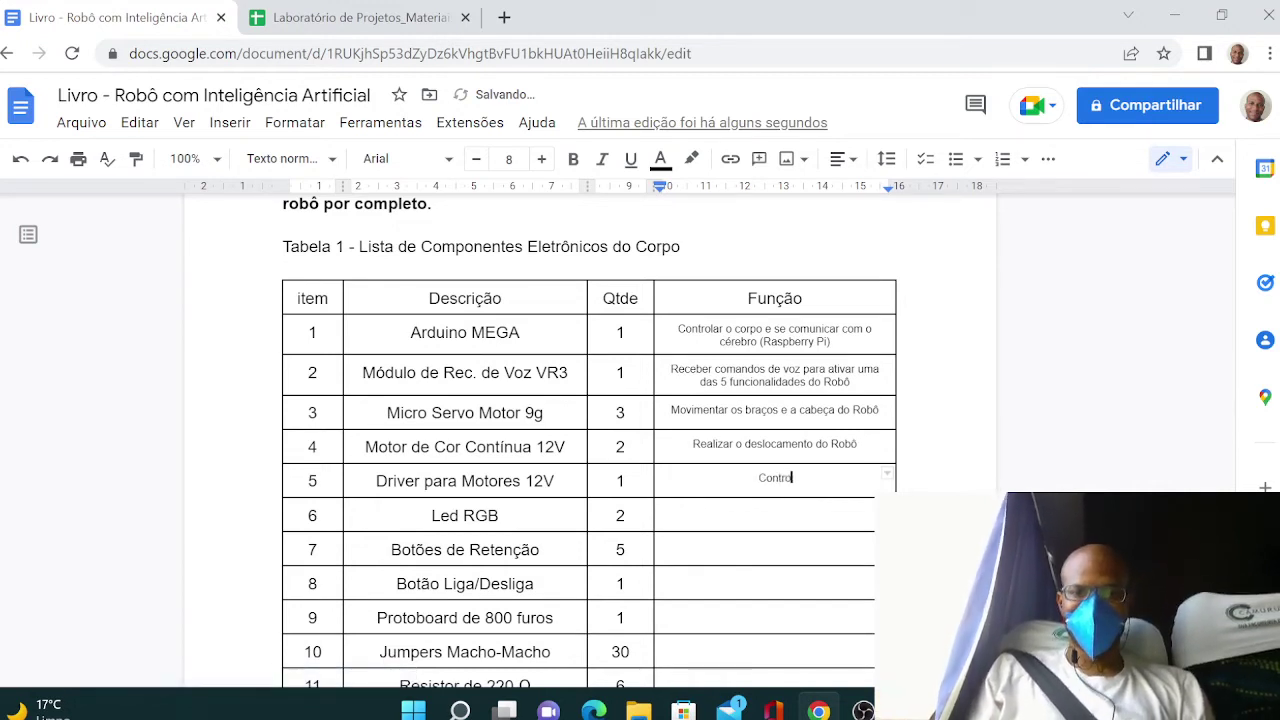
type("lar os motore")
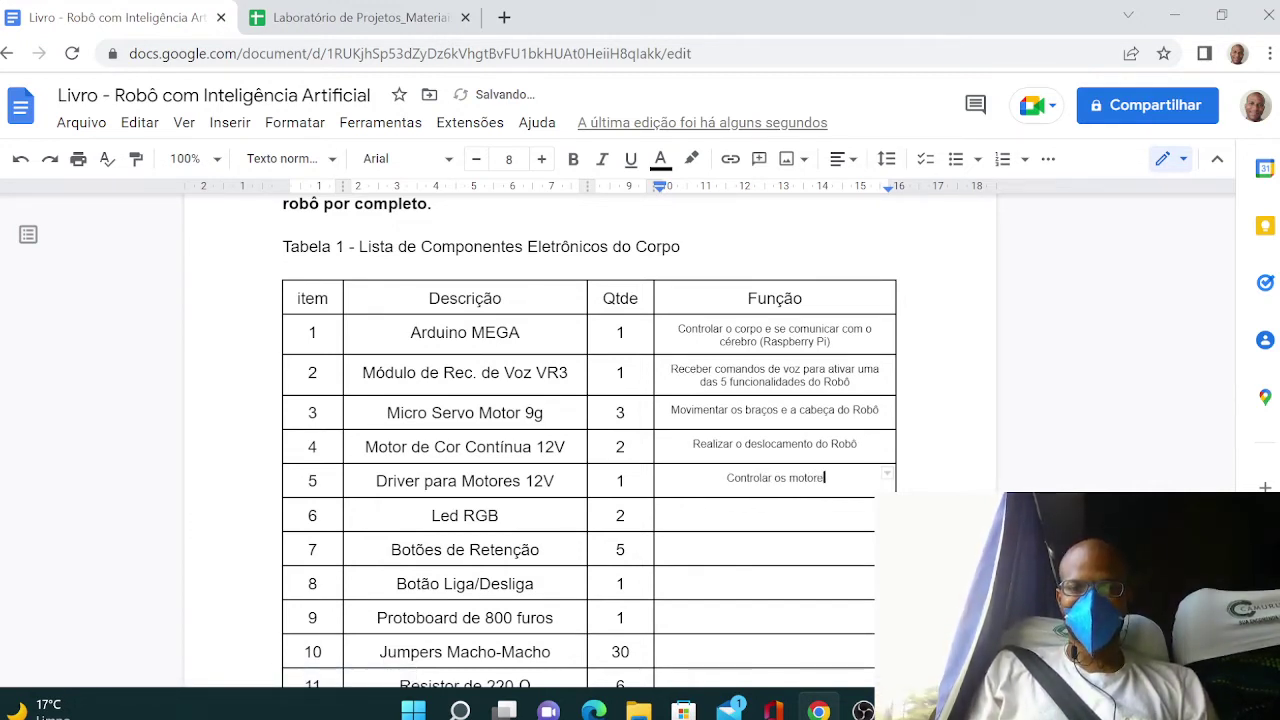
type("s de deslocamento")
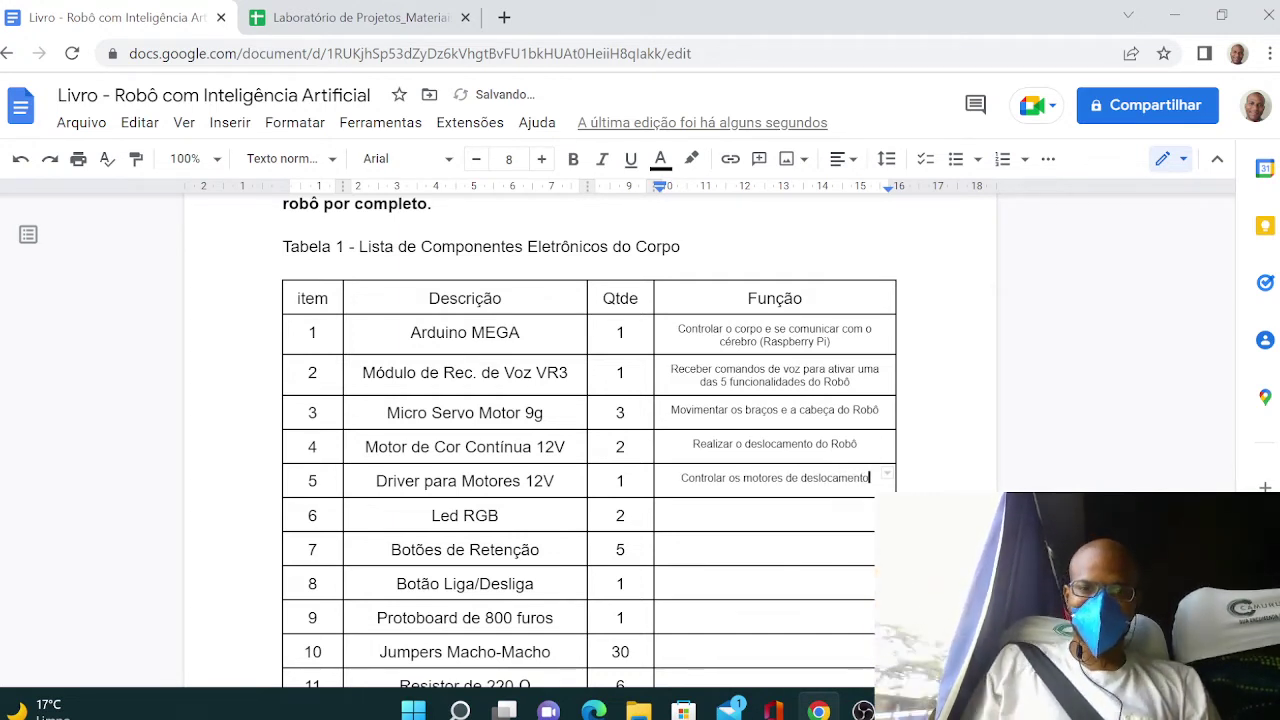
- Fill in the function of item 6, Led RGB, with "Variar suas cores a depender da funcionalidade ativada"
left_click(776, 515)
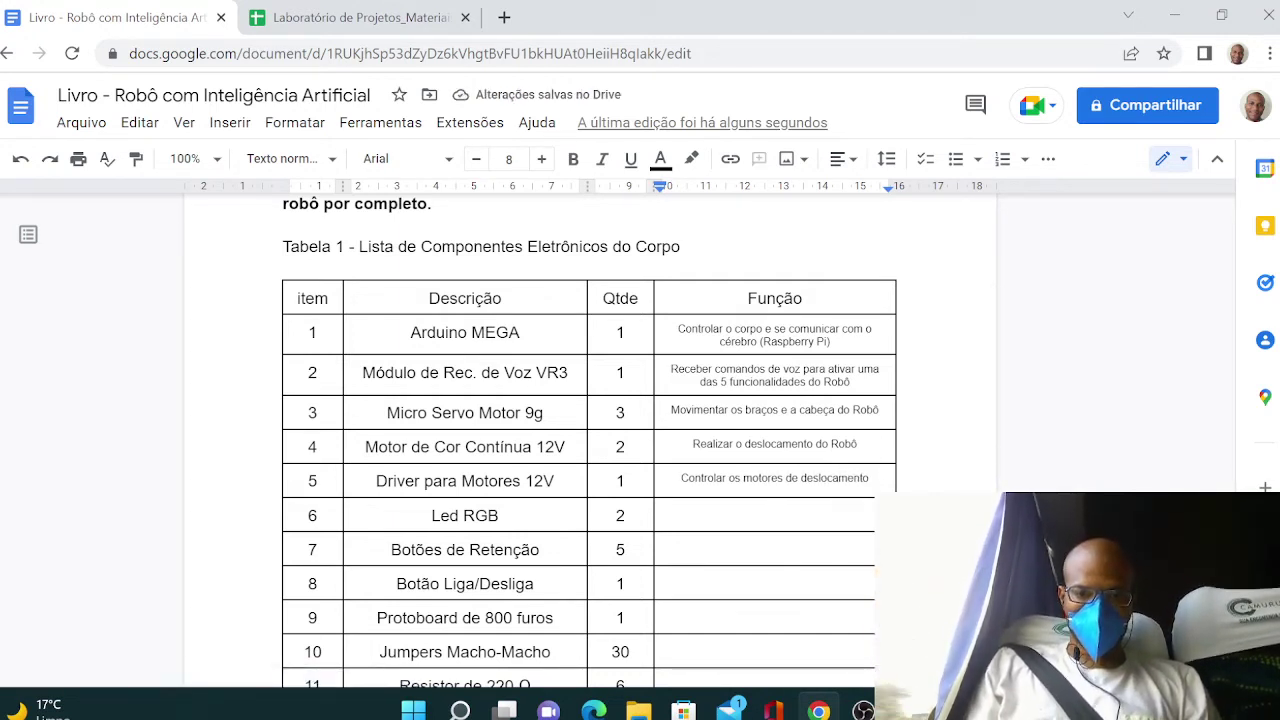
type("Variar sua")
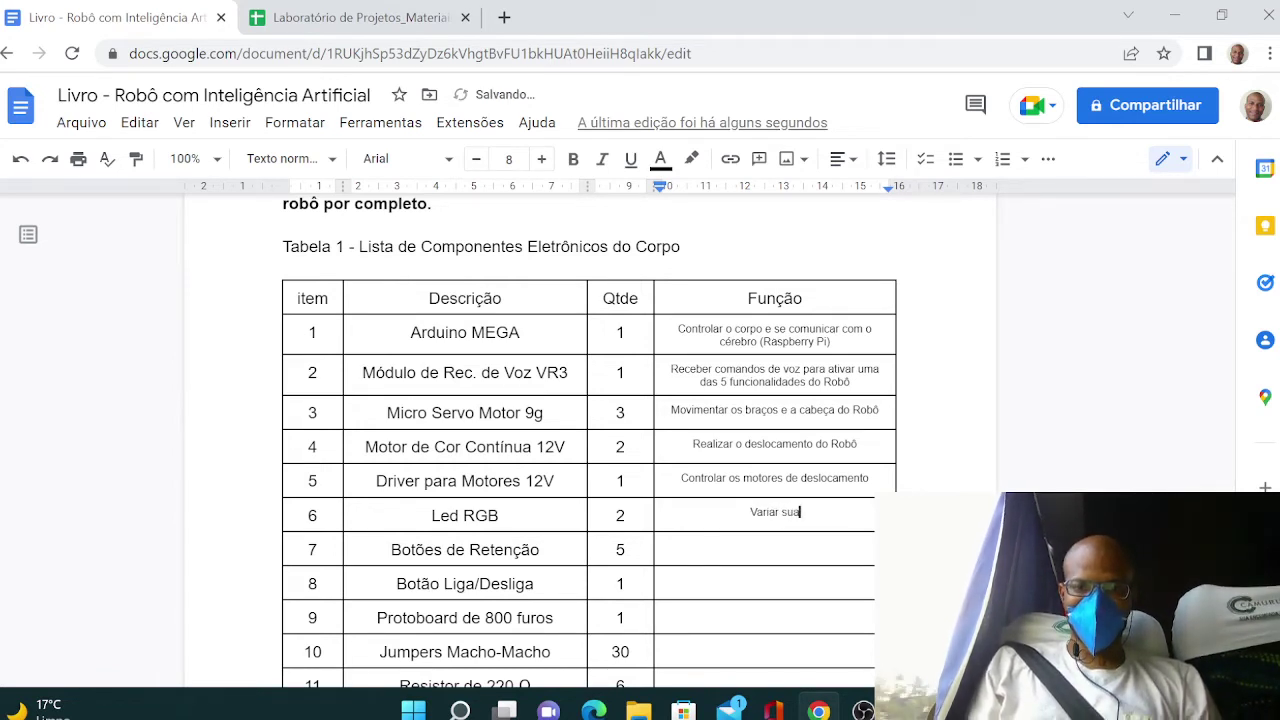
type("s cores a depend")
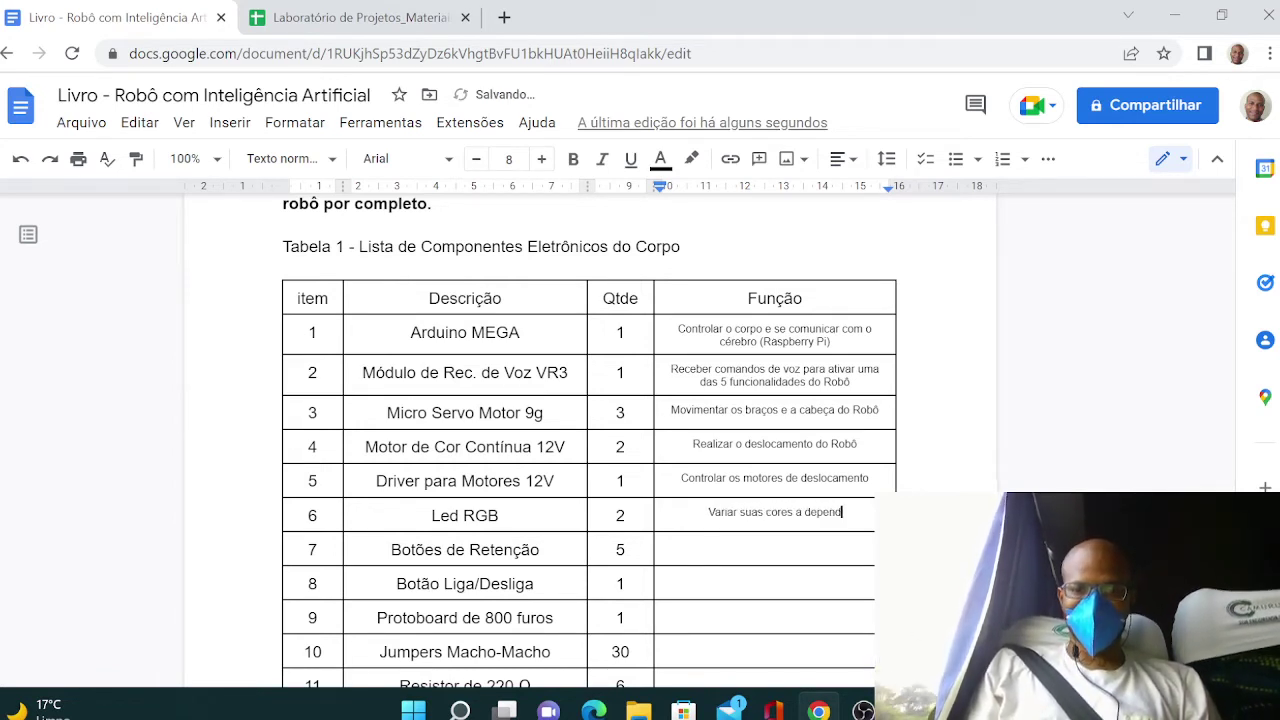
type("er da fun")
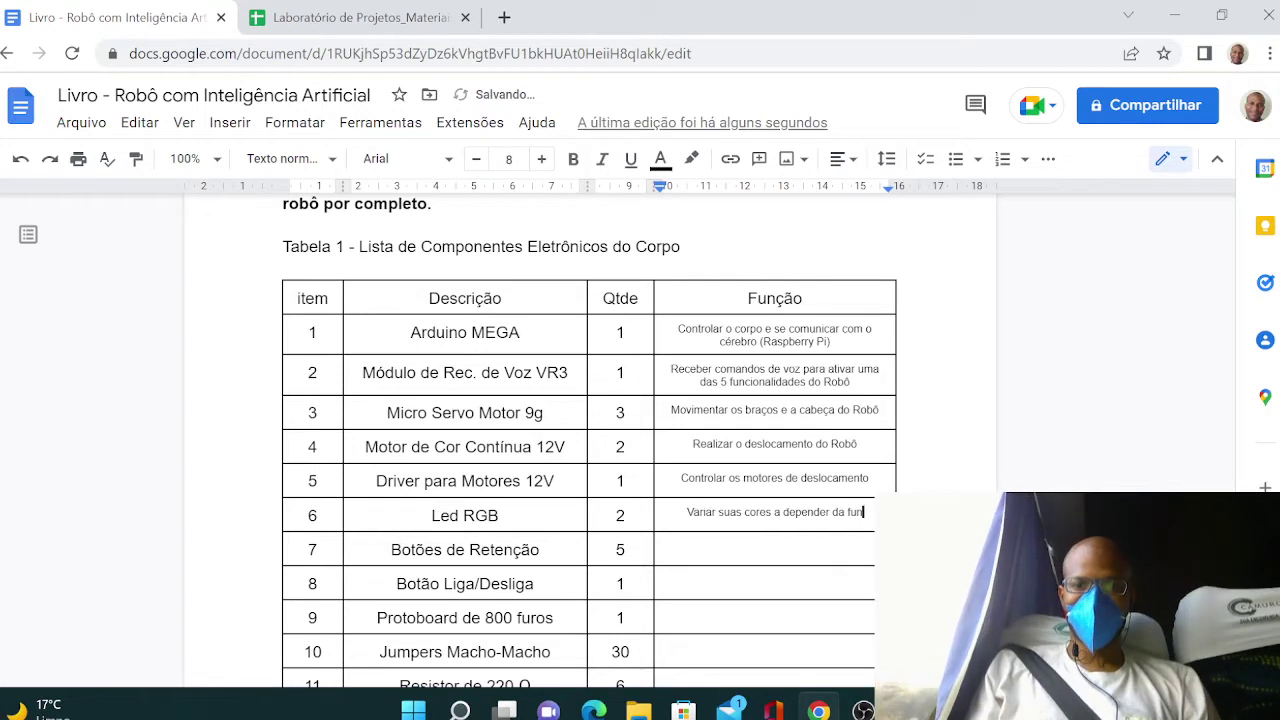
type("cionalidade atia")
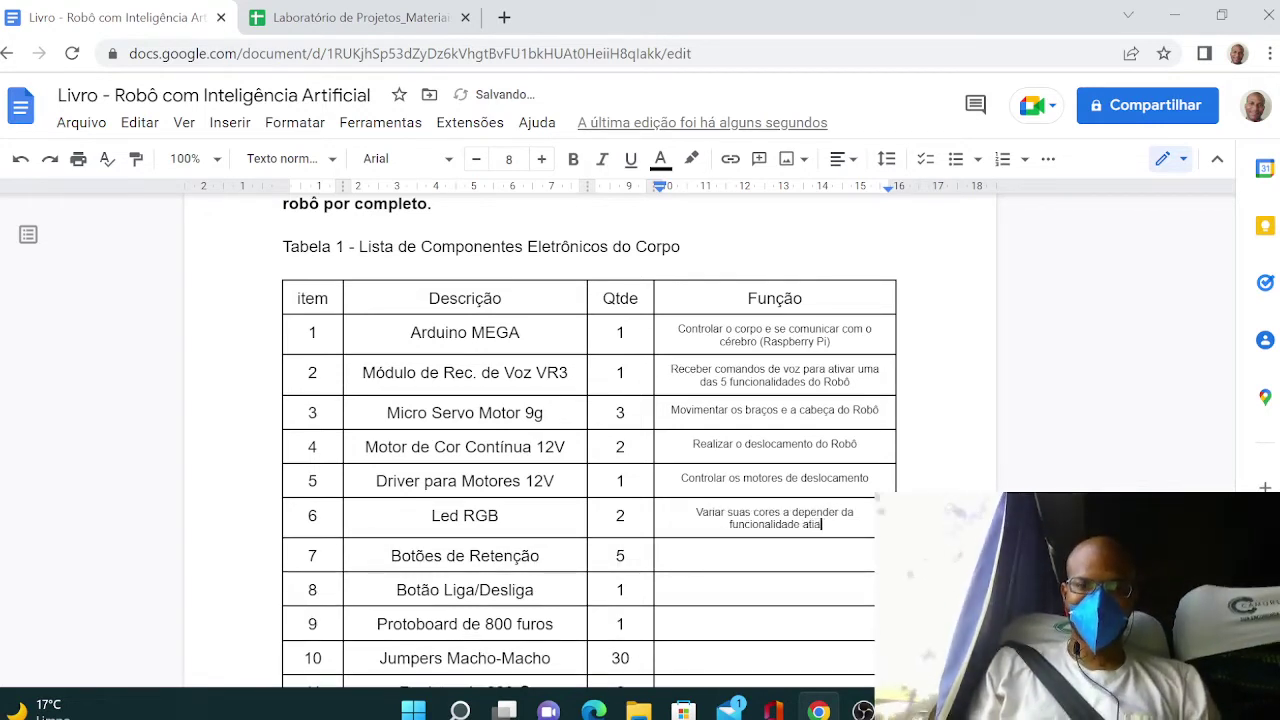
key("BackSpace")
type("va")
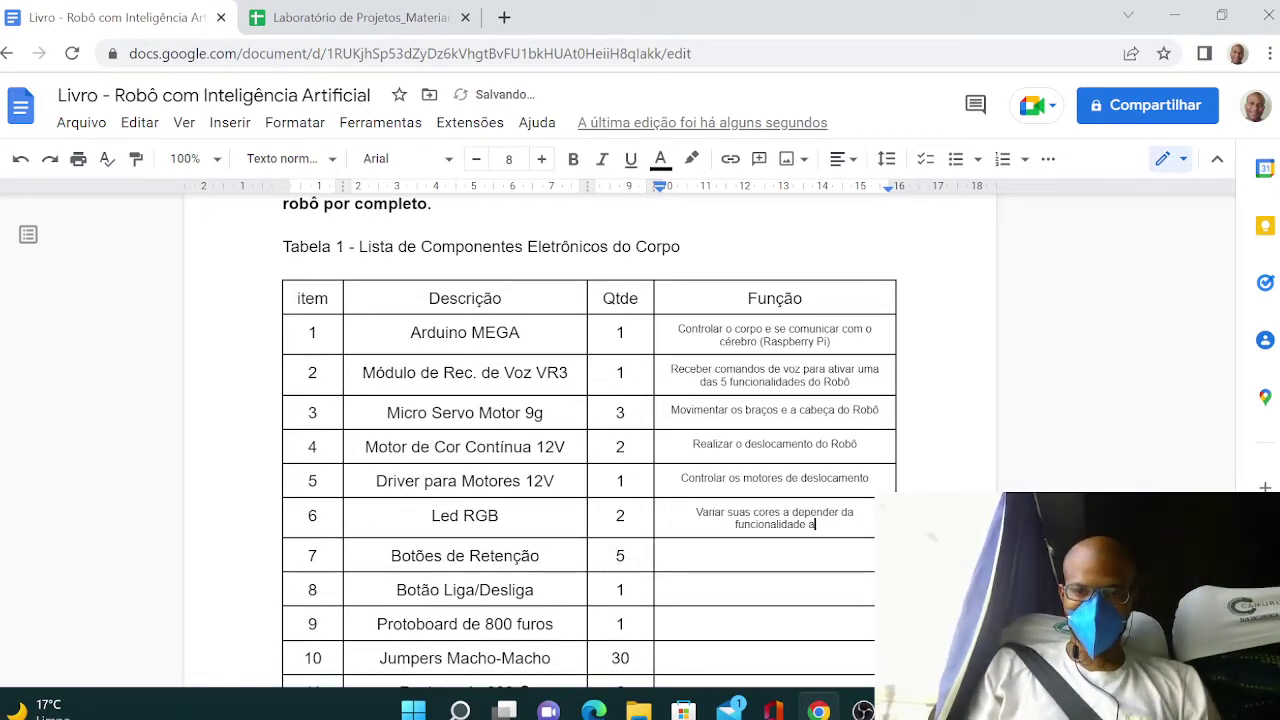
type("da")
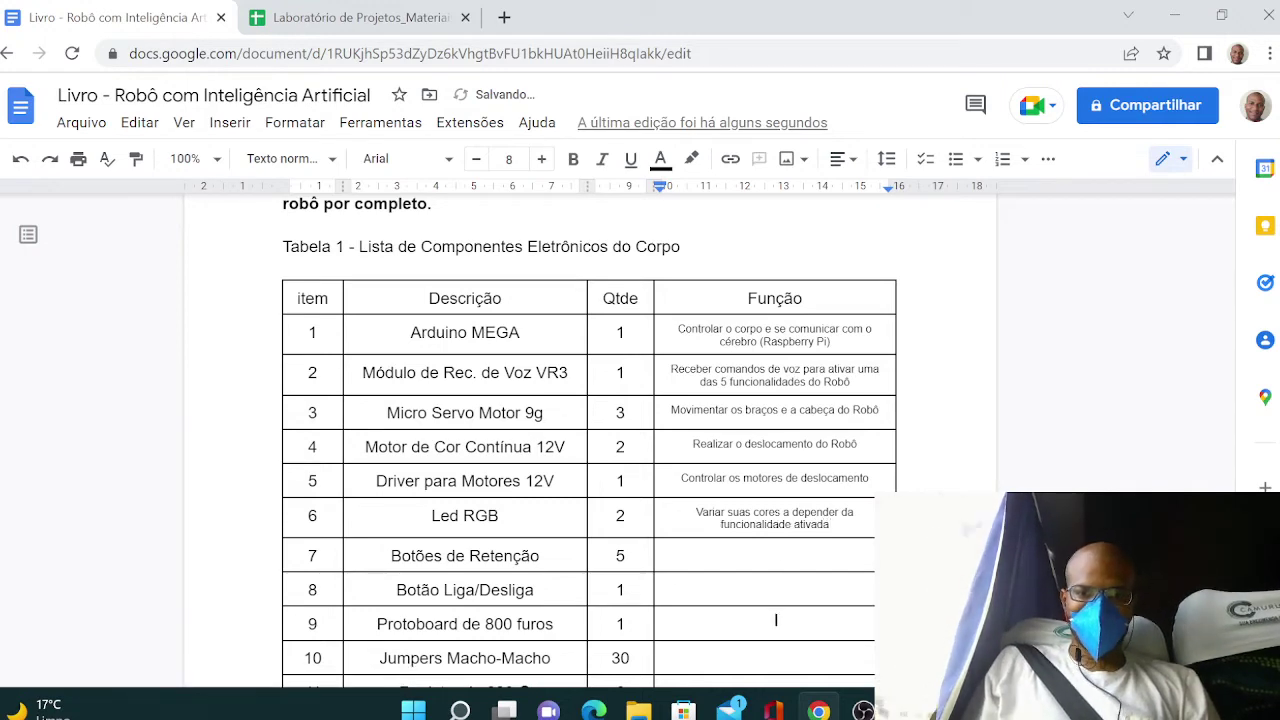
- Fill in the function of item 7, Botões de Retenção, with "Acionar uma das 5 funcionalidades do Robô com Inteligência Artificial"
scroll(776, 600, "down", 2)
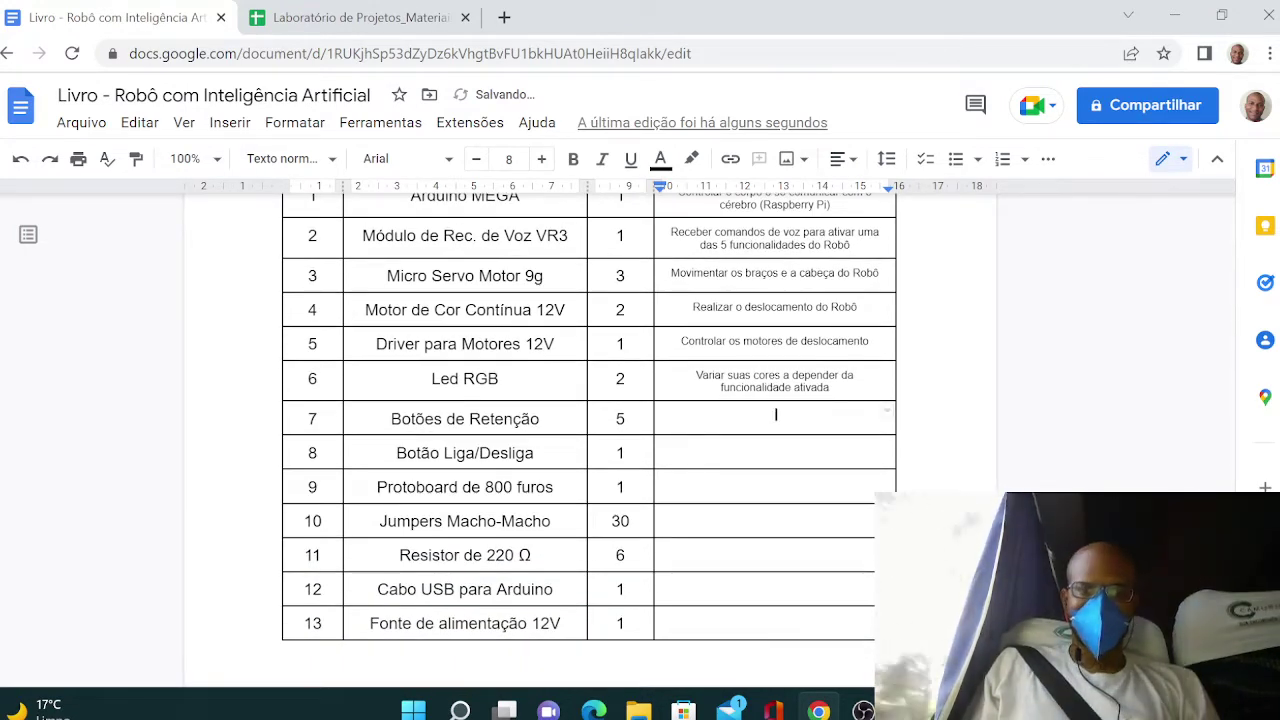
type("Acionar uma")
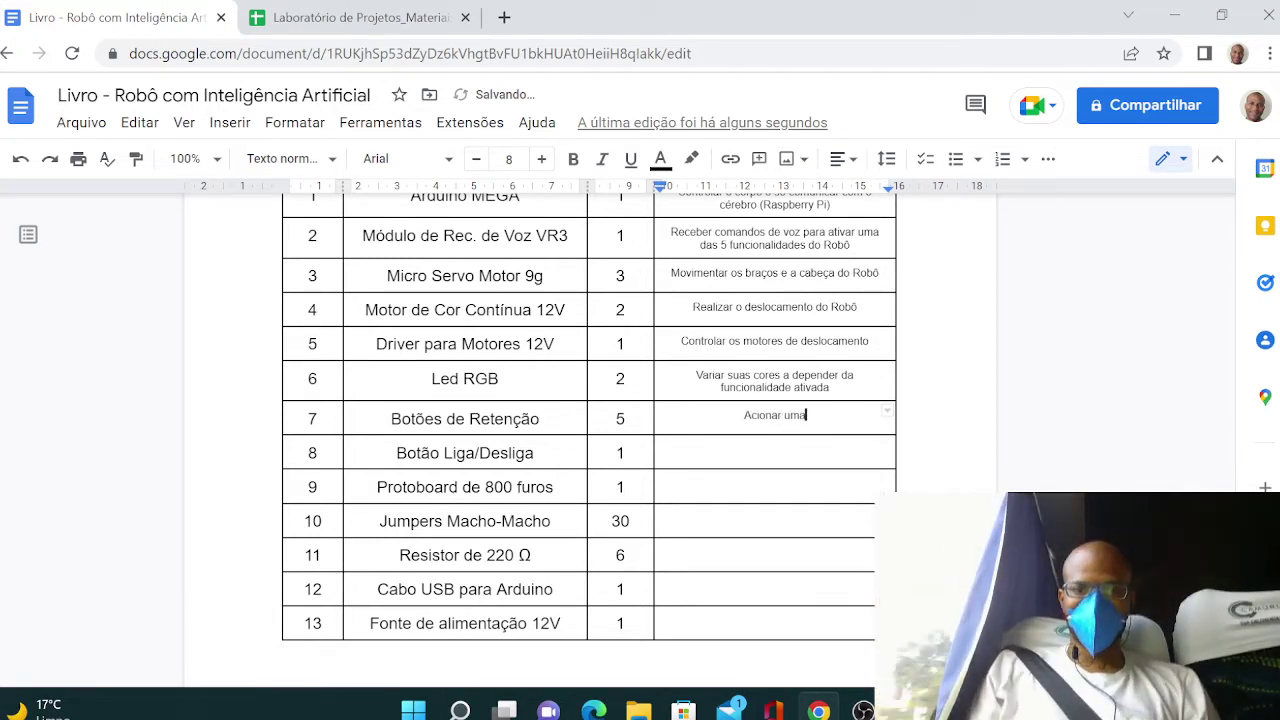
type(" das 5 ")
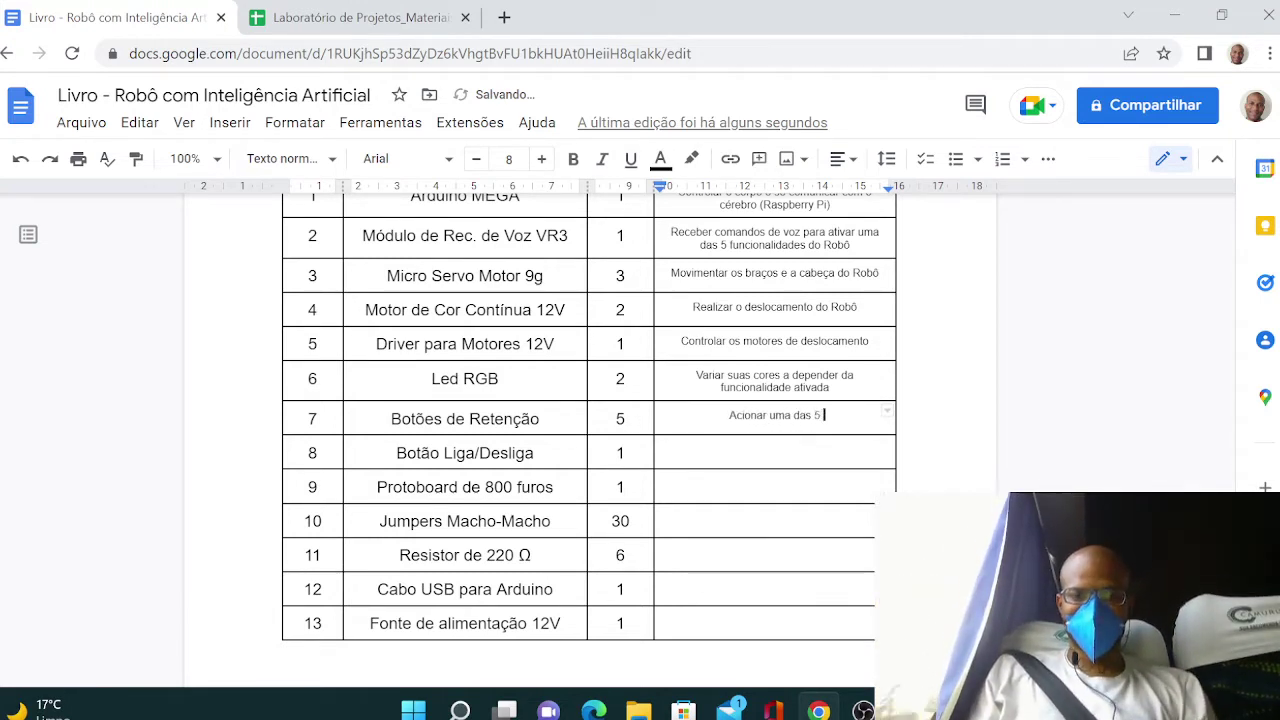
type("funcionalidad")
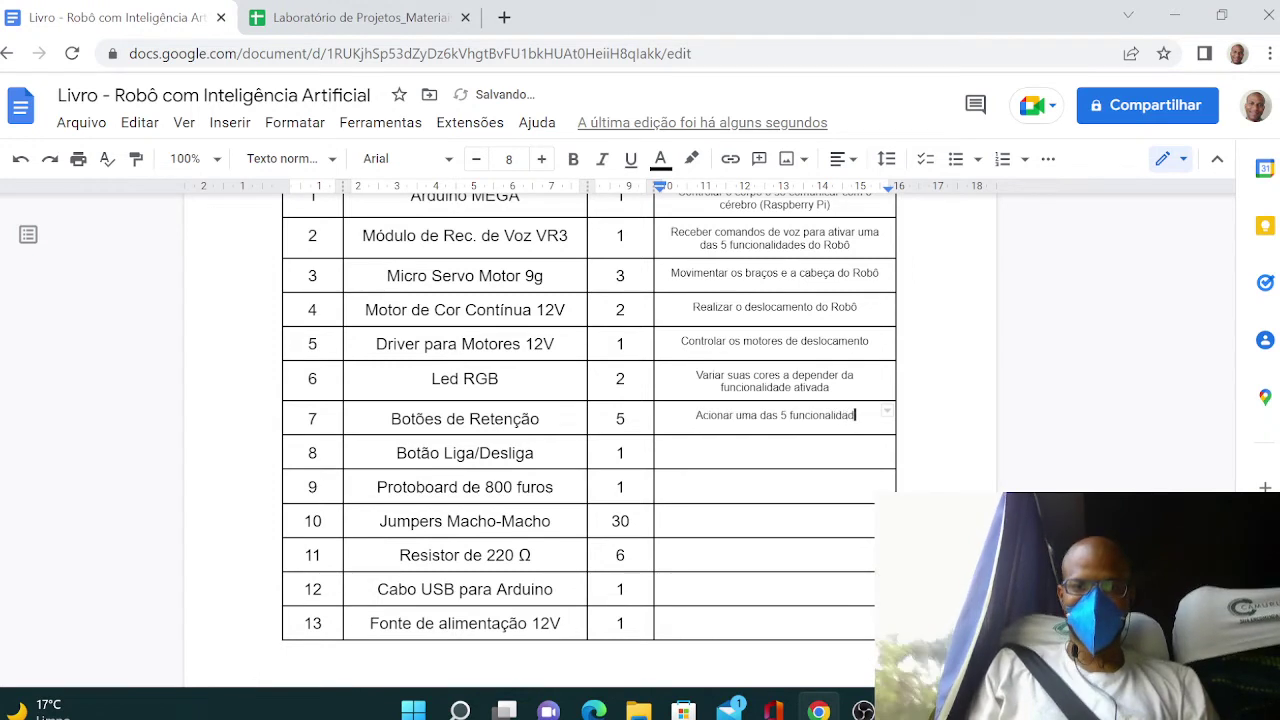
type("es do Robô")
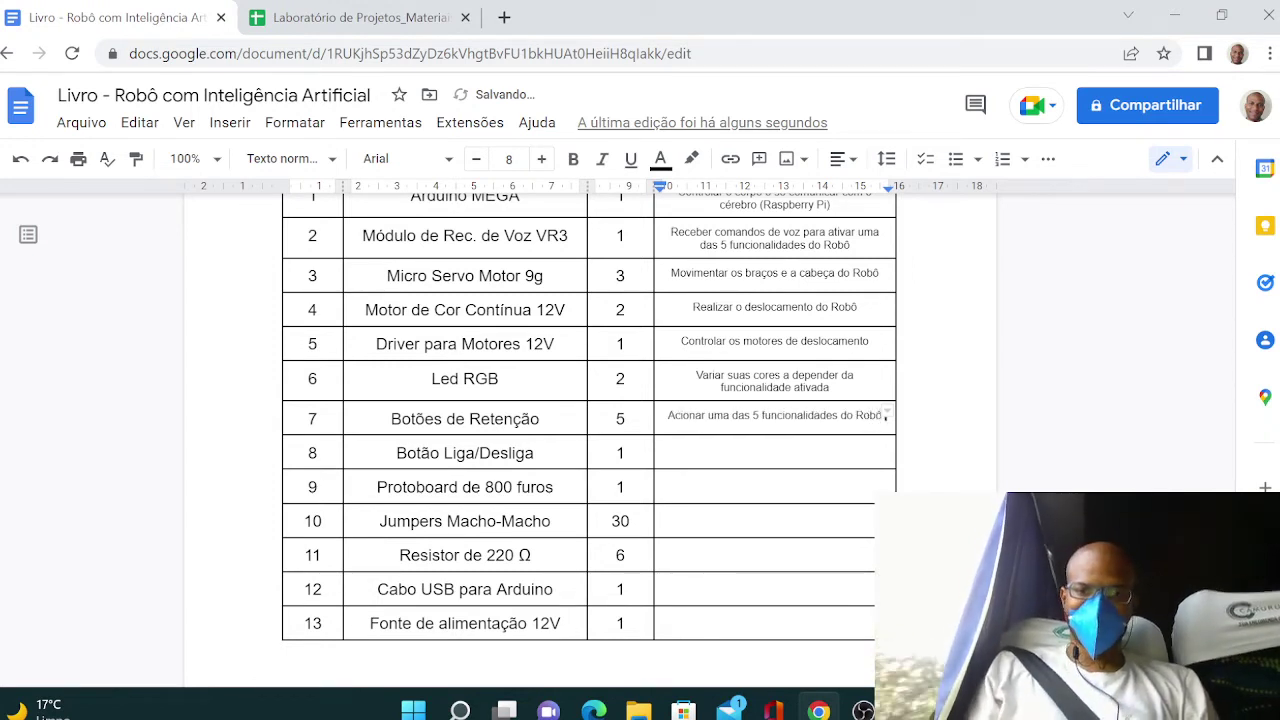
type(" com Intelig")
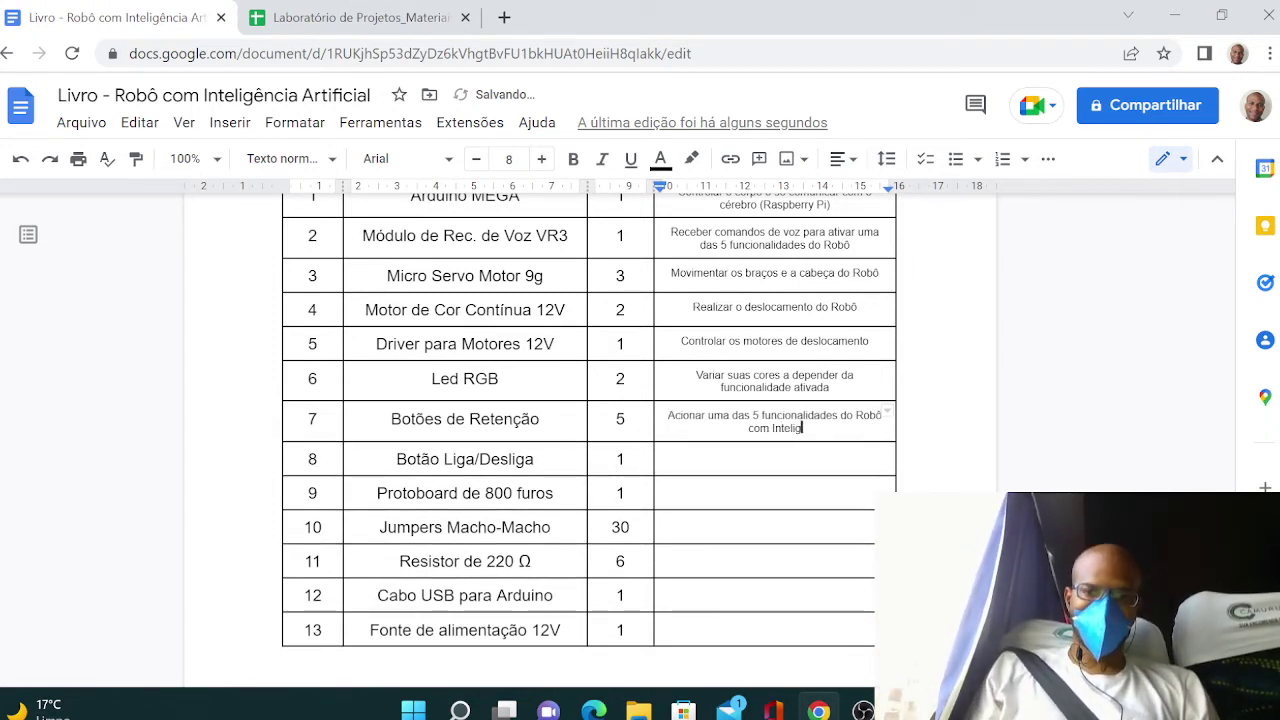
type("ência Artificia")
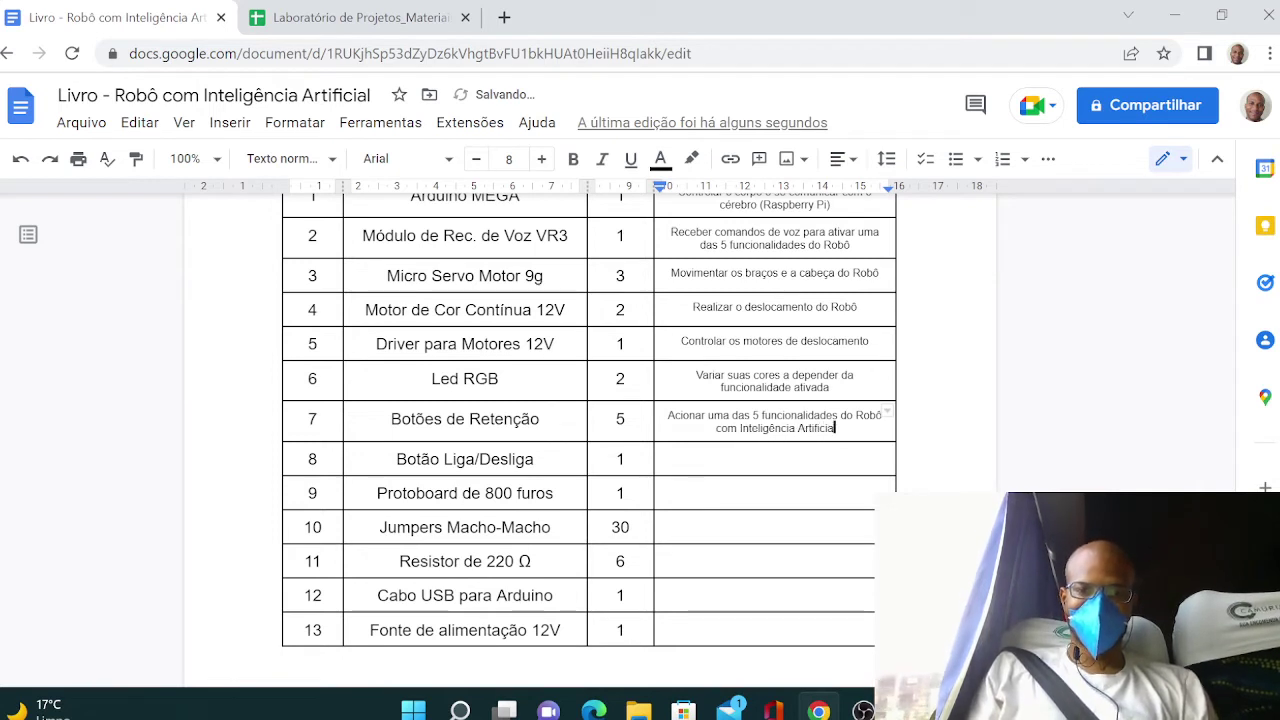
type("l")
- Fill in the function of item 8, Botão Liga/Desliga, with "Ligar ou desligar o Circuito"
left_click(776, 456)
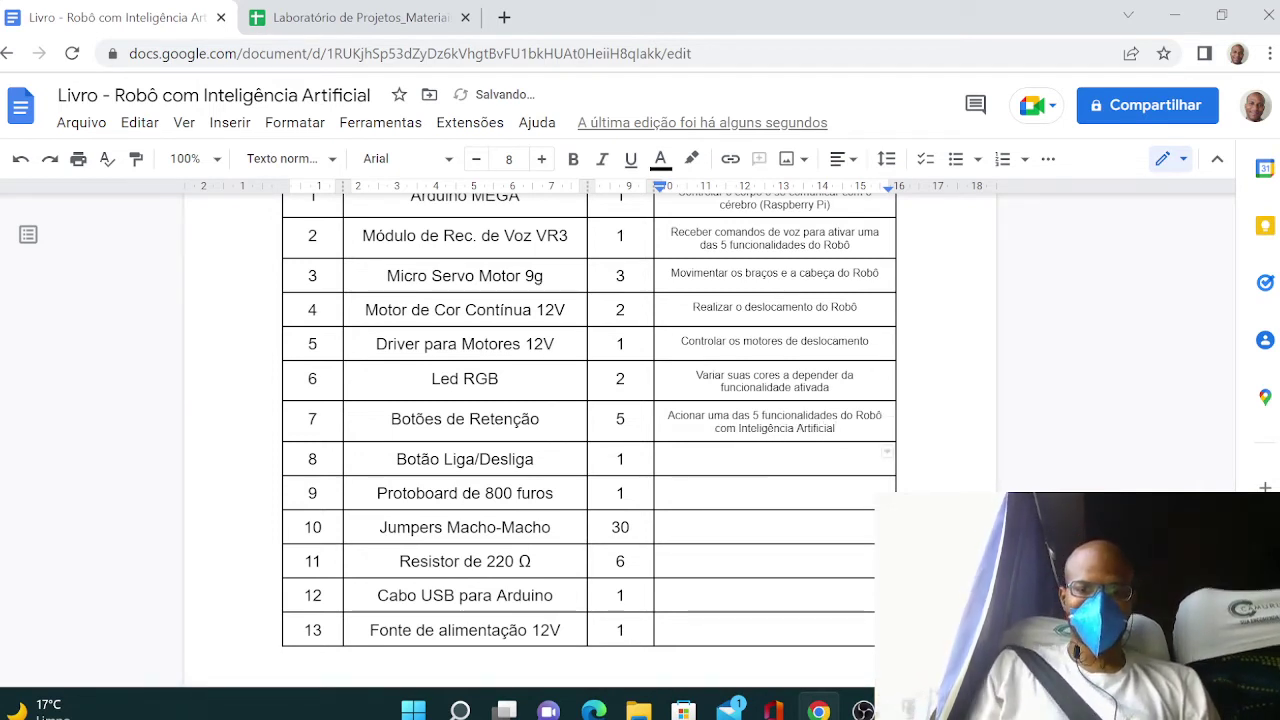
type("Ligar ou d")
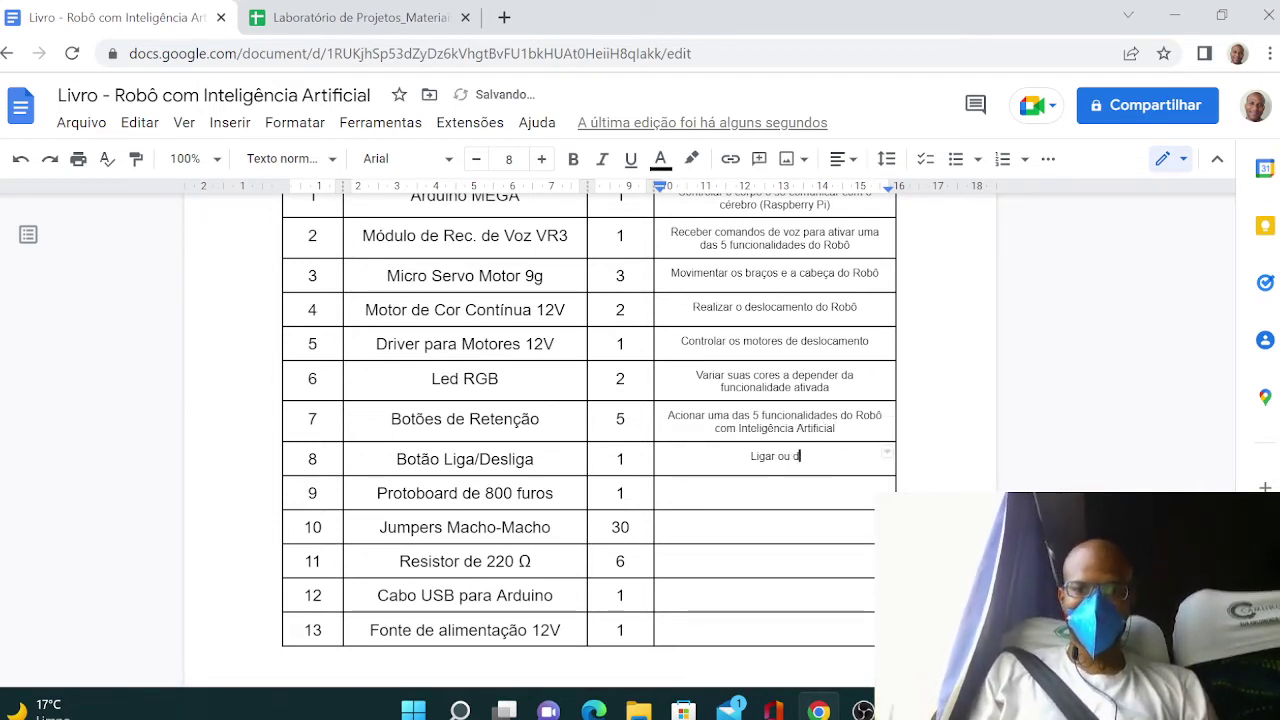
type("esligar o ")
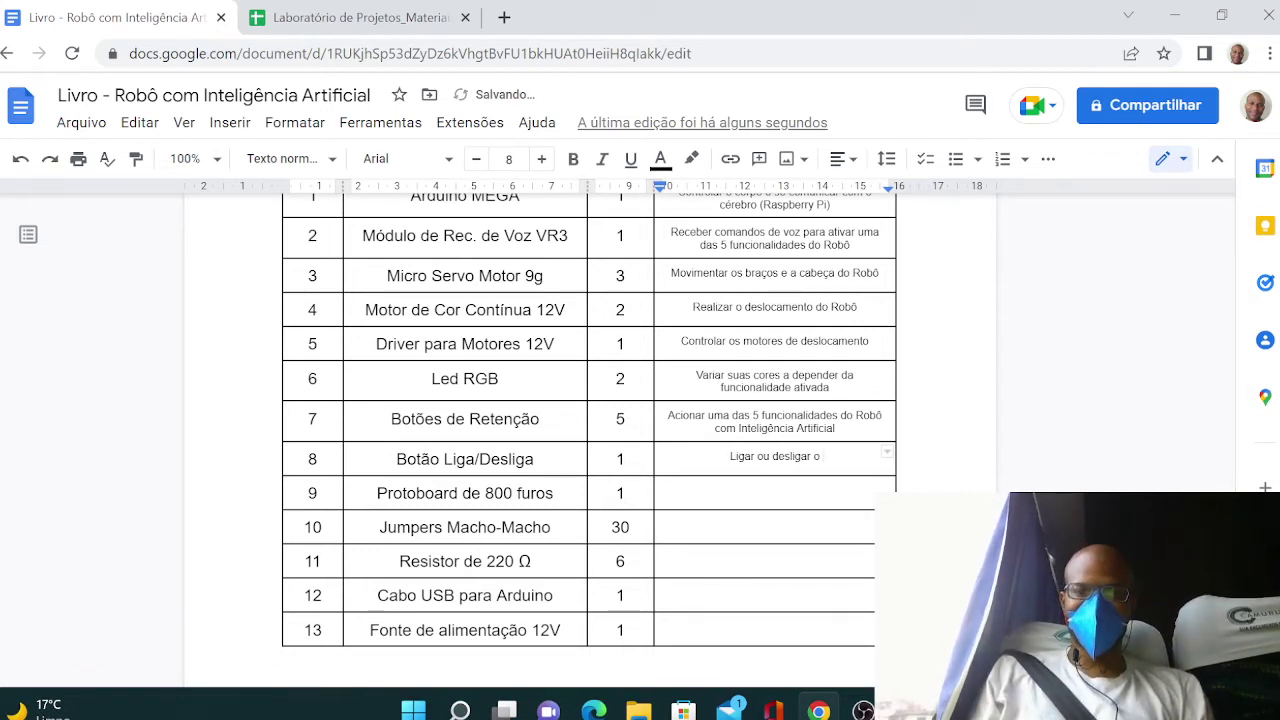
type("Circuito")
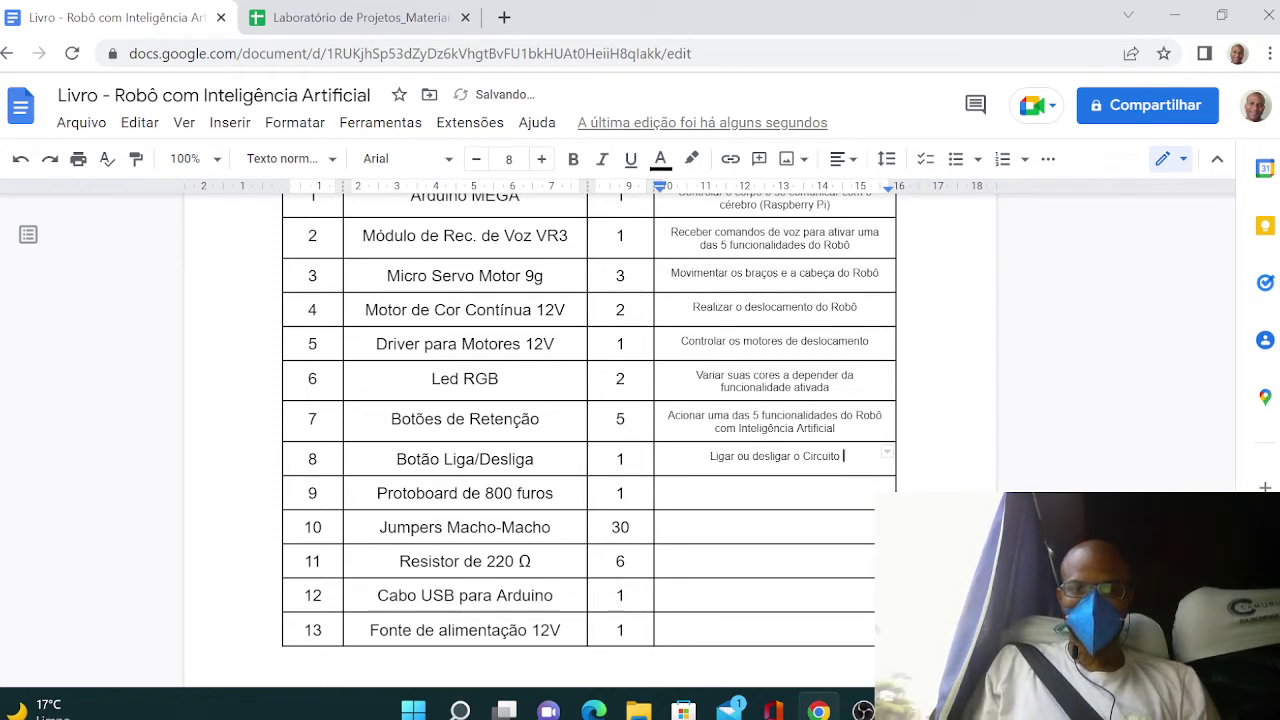
- Fill in the function of item 9, Protoboard de 800 furos, with "Conectar os componentes do protótipo"
left_click(776, 490)
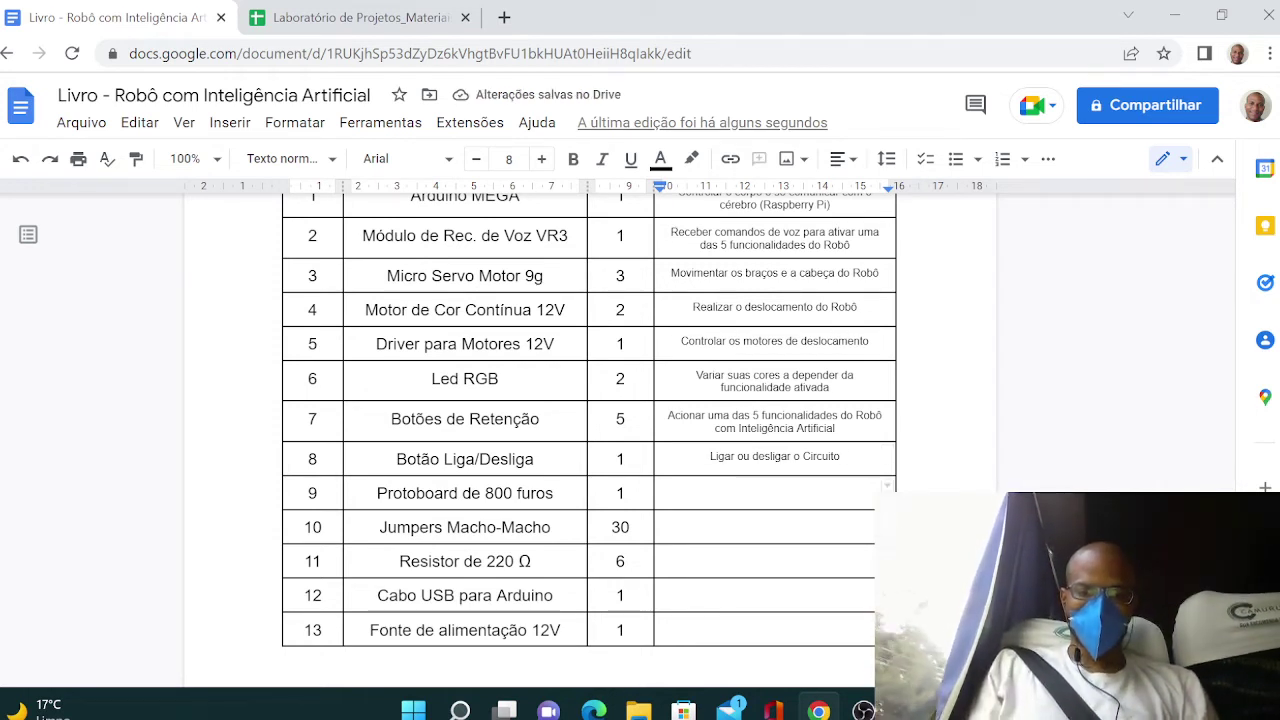
type("Condctar ")
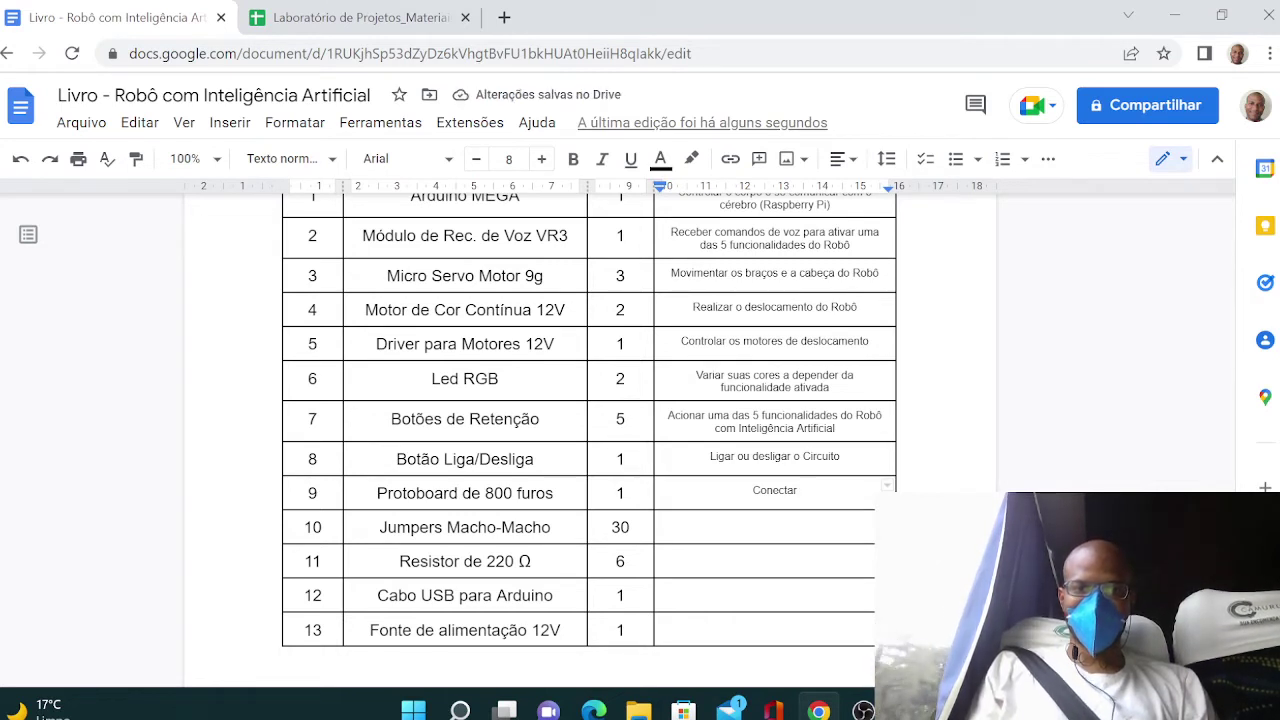
type("os co")
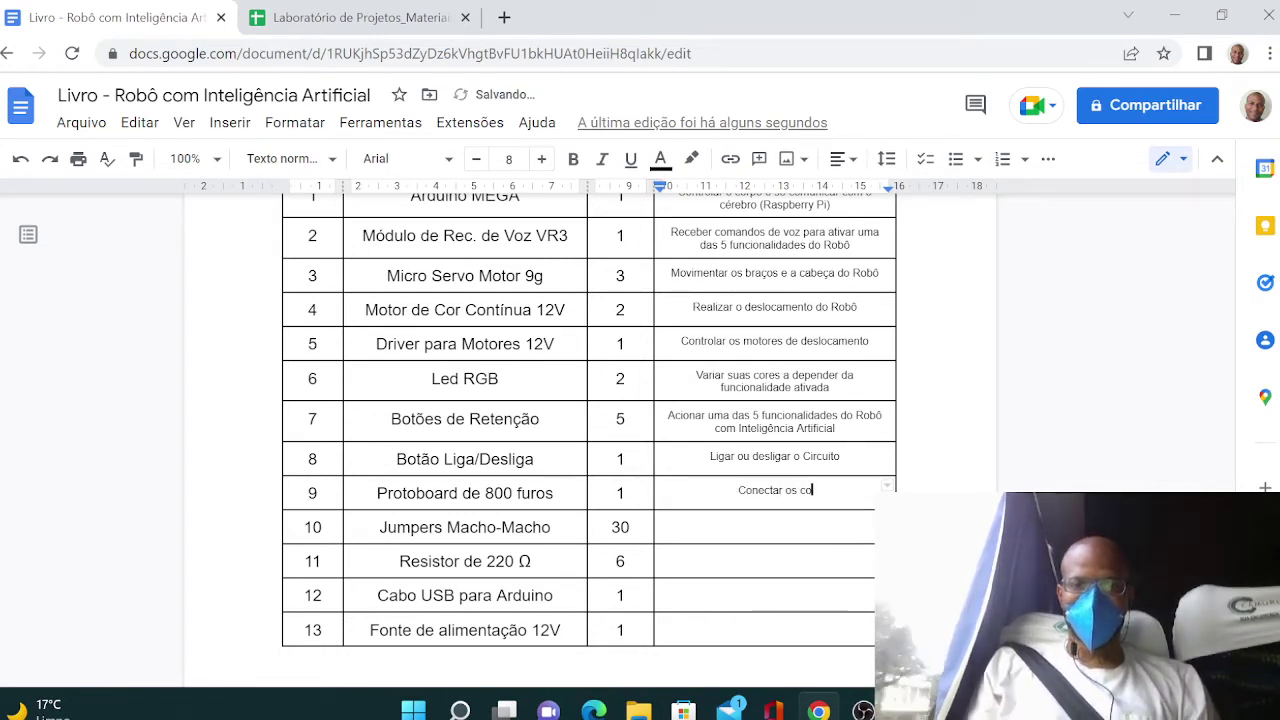
type("mponentes do")
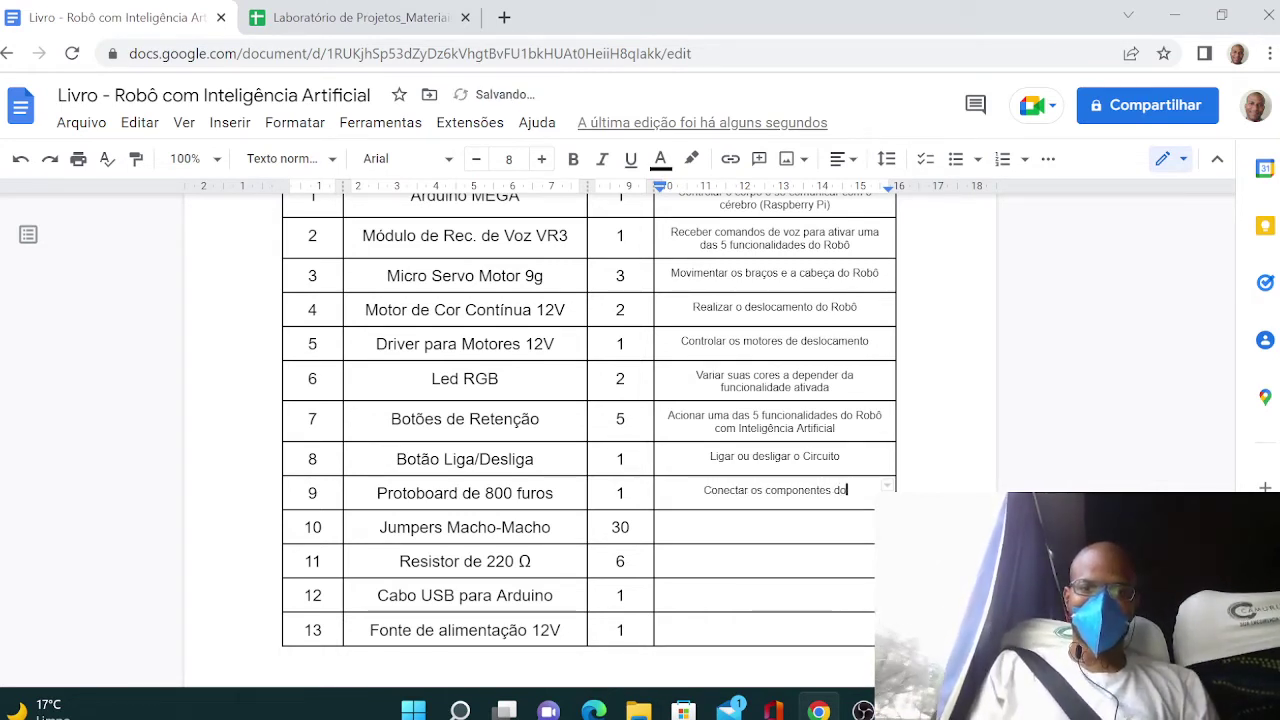
type(" protótipo")
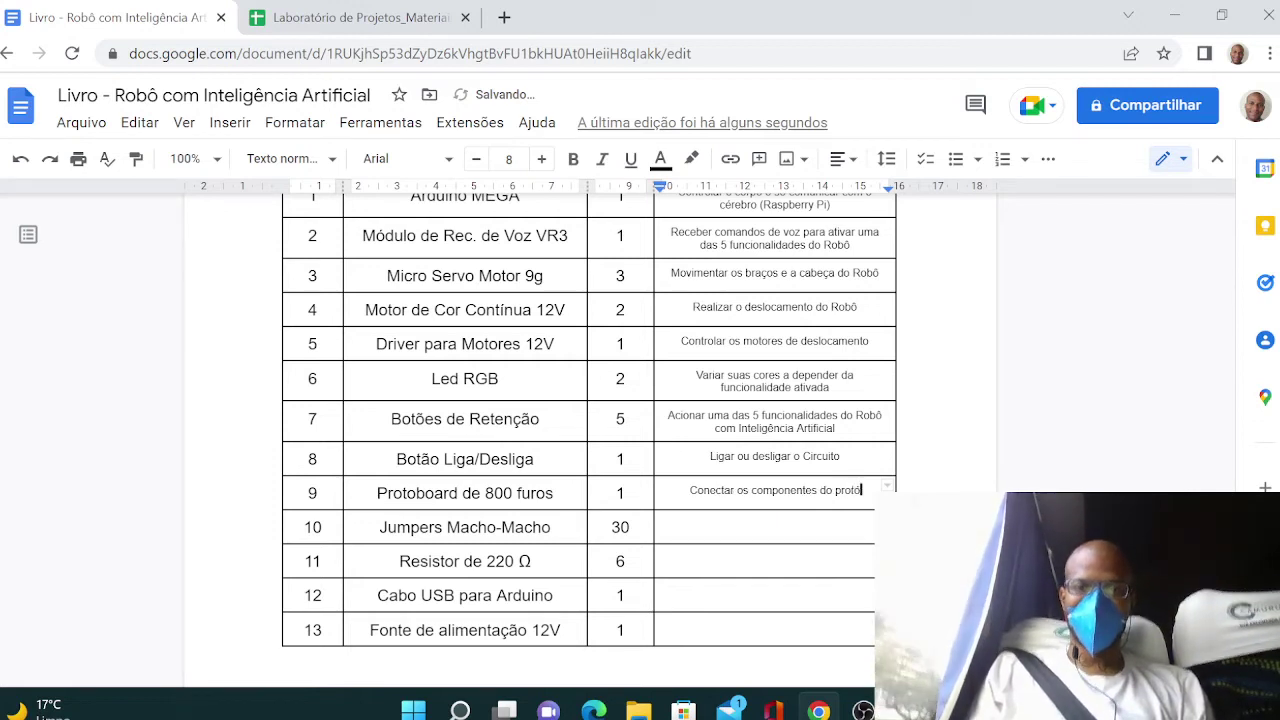
- Fill in the function of item 10, Jumpers Macho-Macho, with "Conectar os componentes do protótipo"
left_click(776, 524)
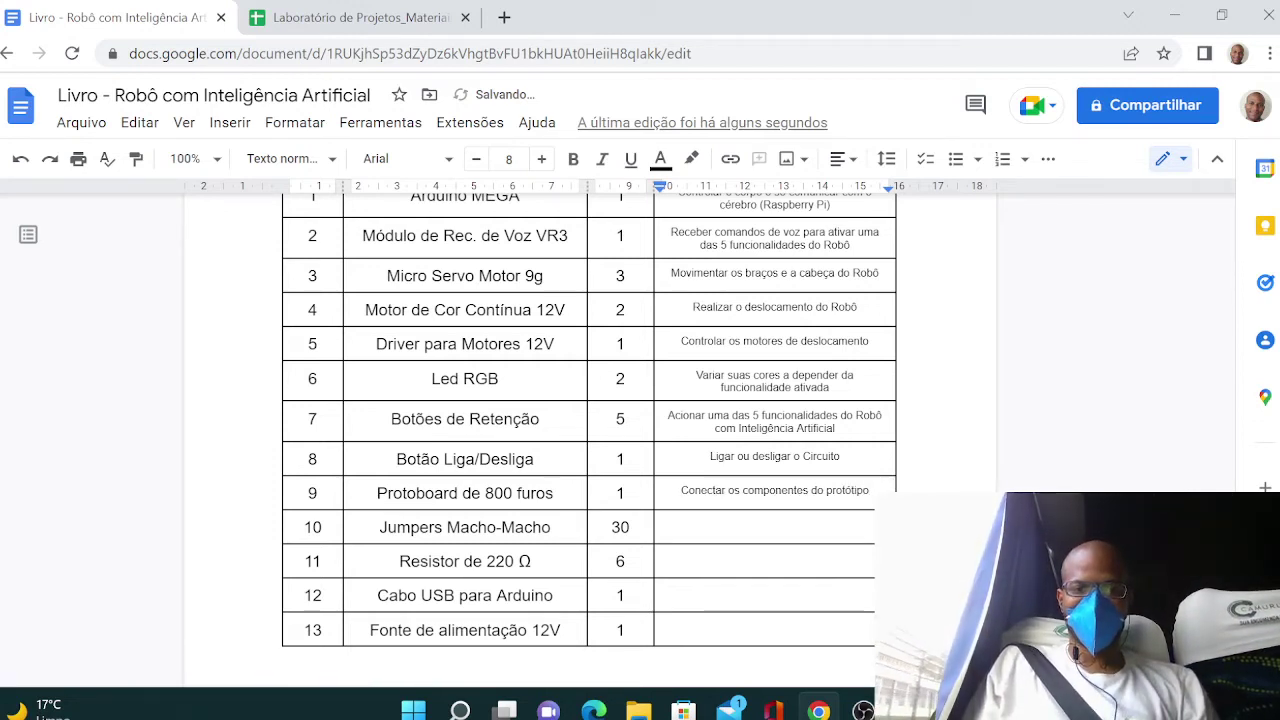
type("Conectar ")
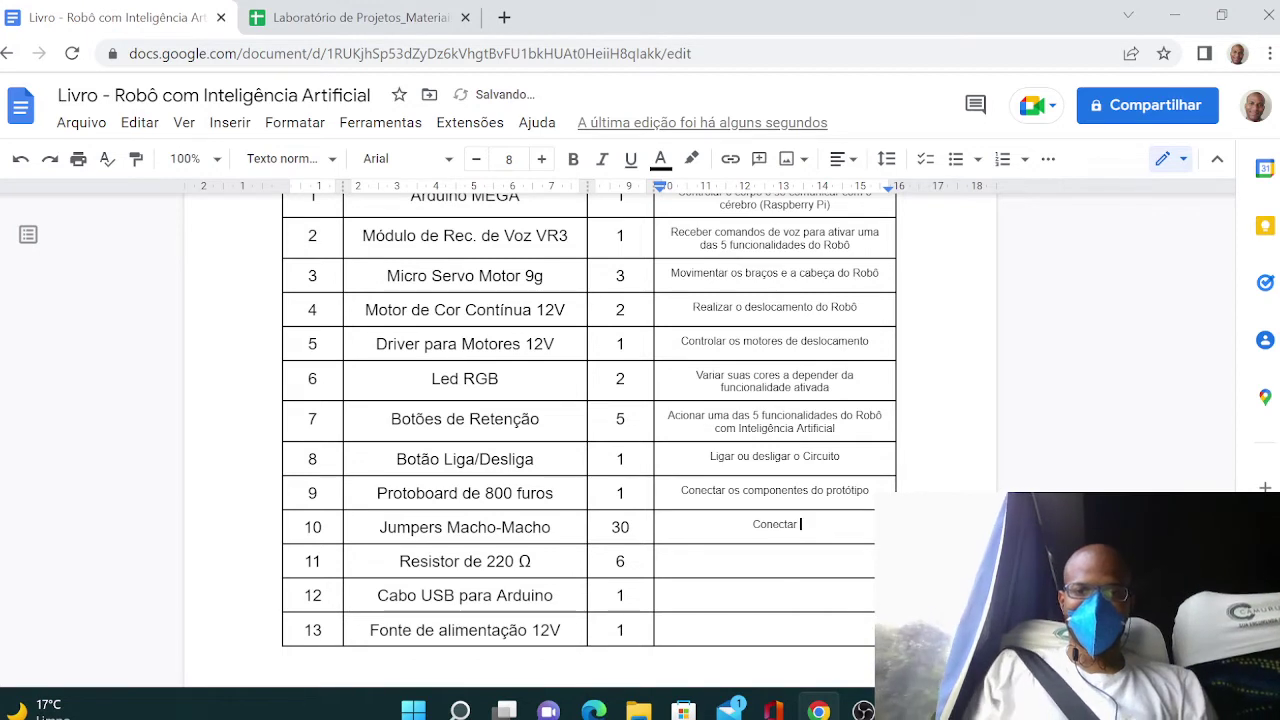
type("os compon")
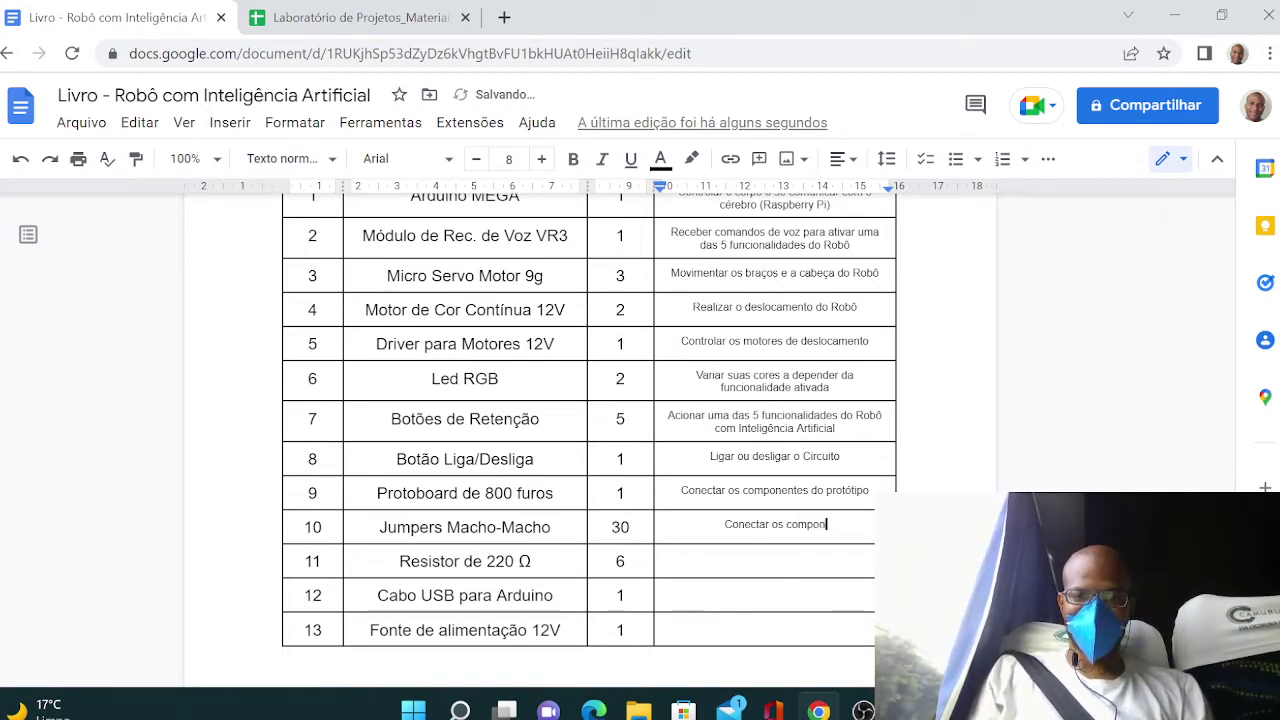
type("entes do pro")
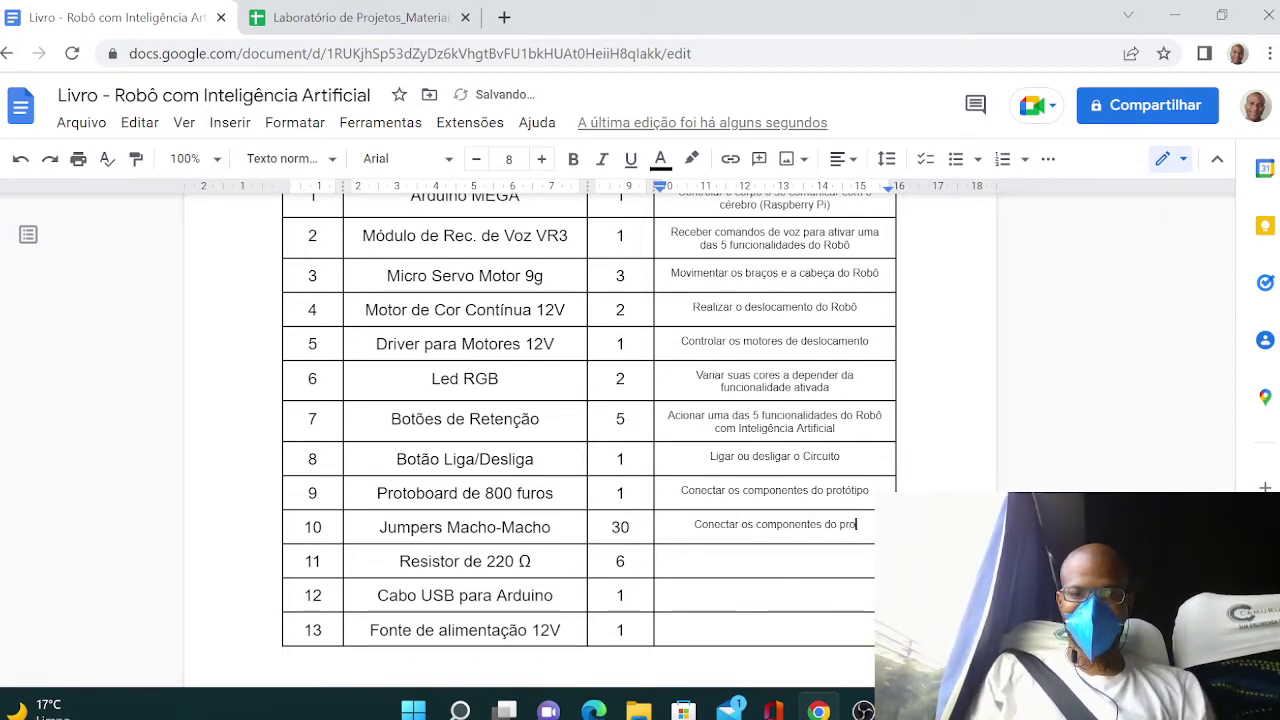
type("tótipo")
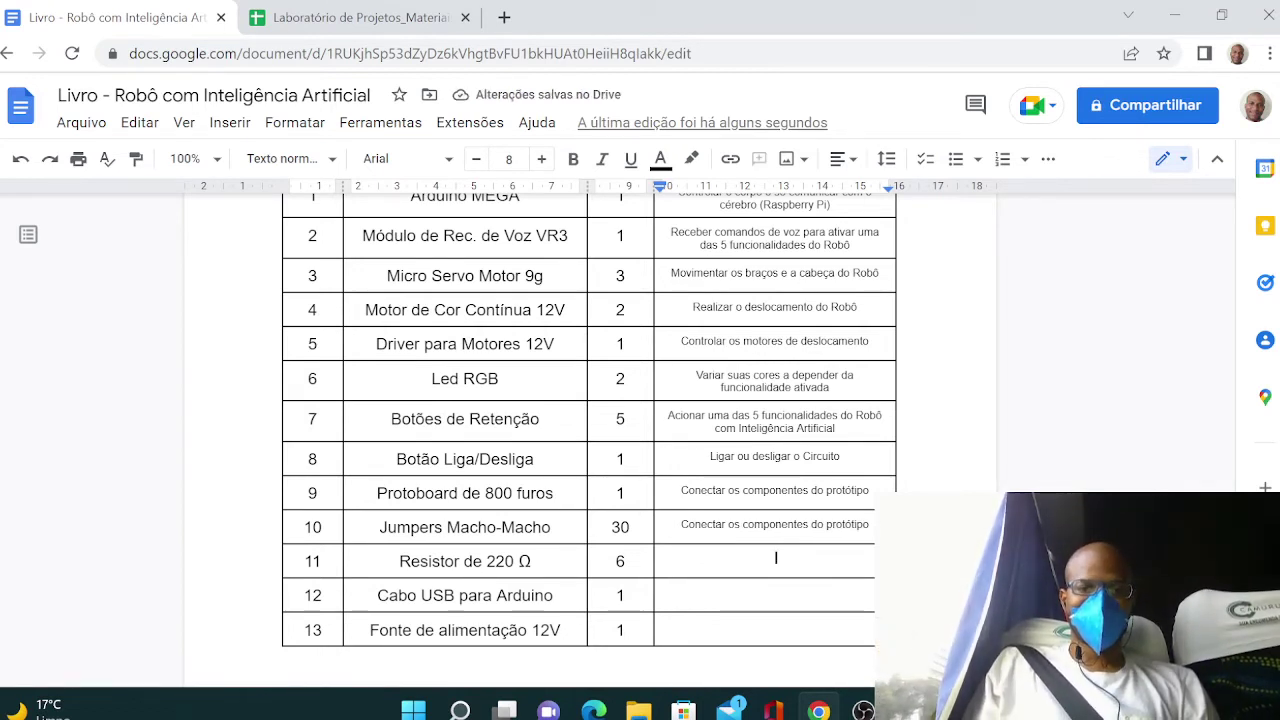
- Begin the function of item 11, Resistor de 220 Ω, with "Limitar a corrente elé"
type("Lim")
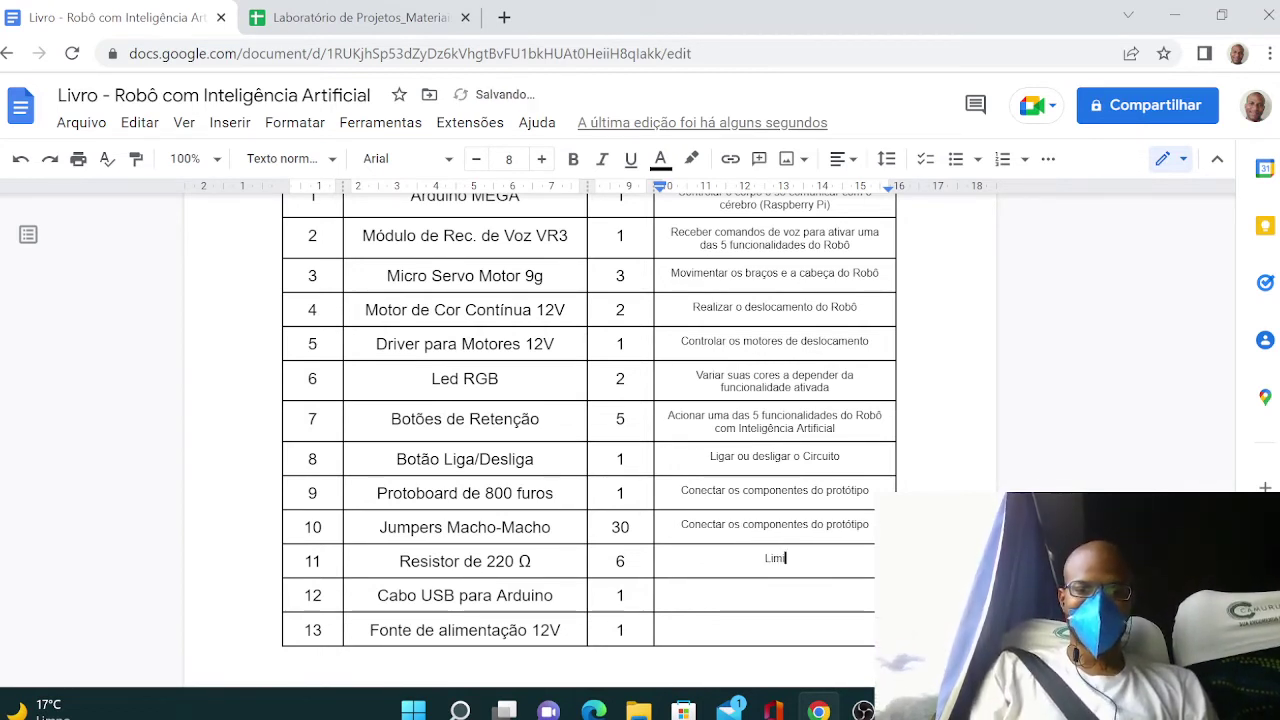
type("itar a corrente ")
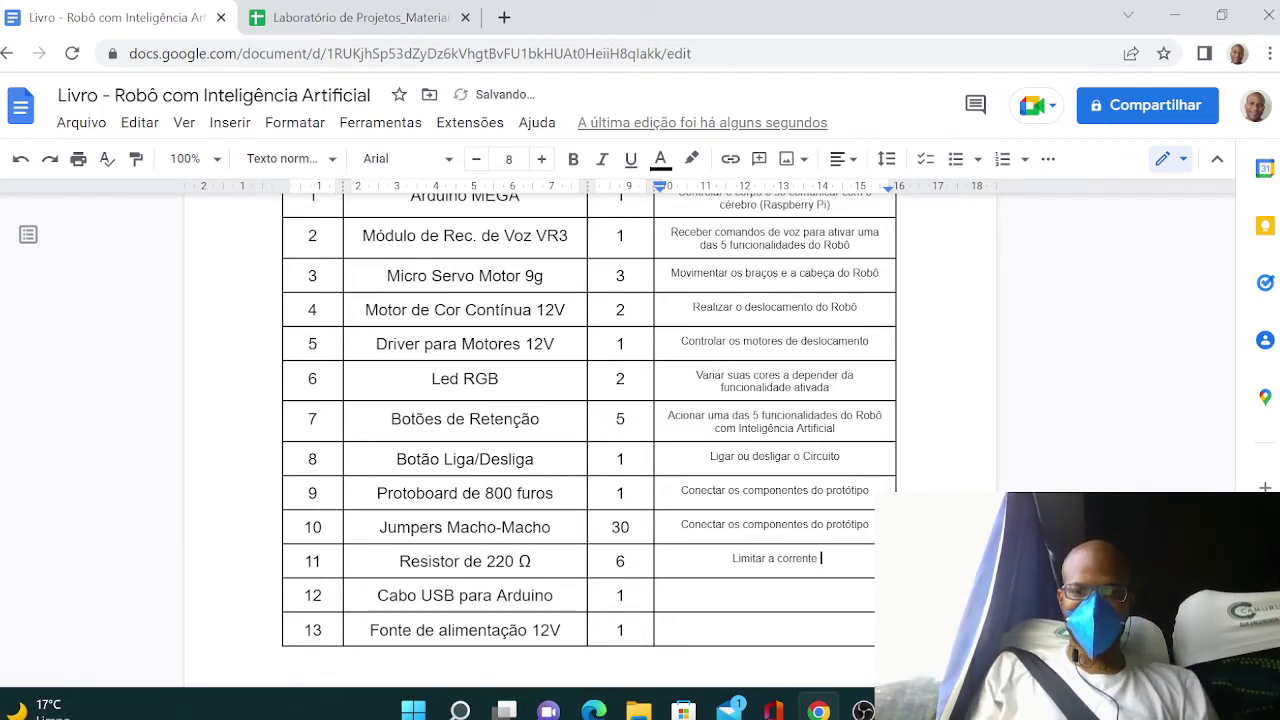
type("eléti")
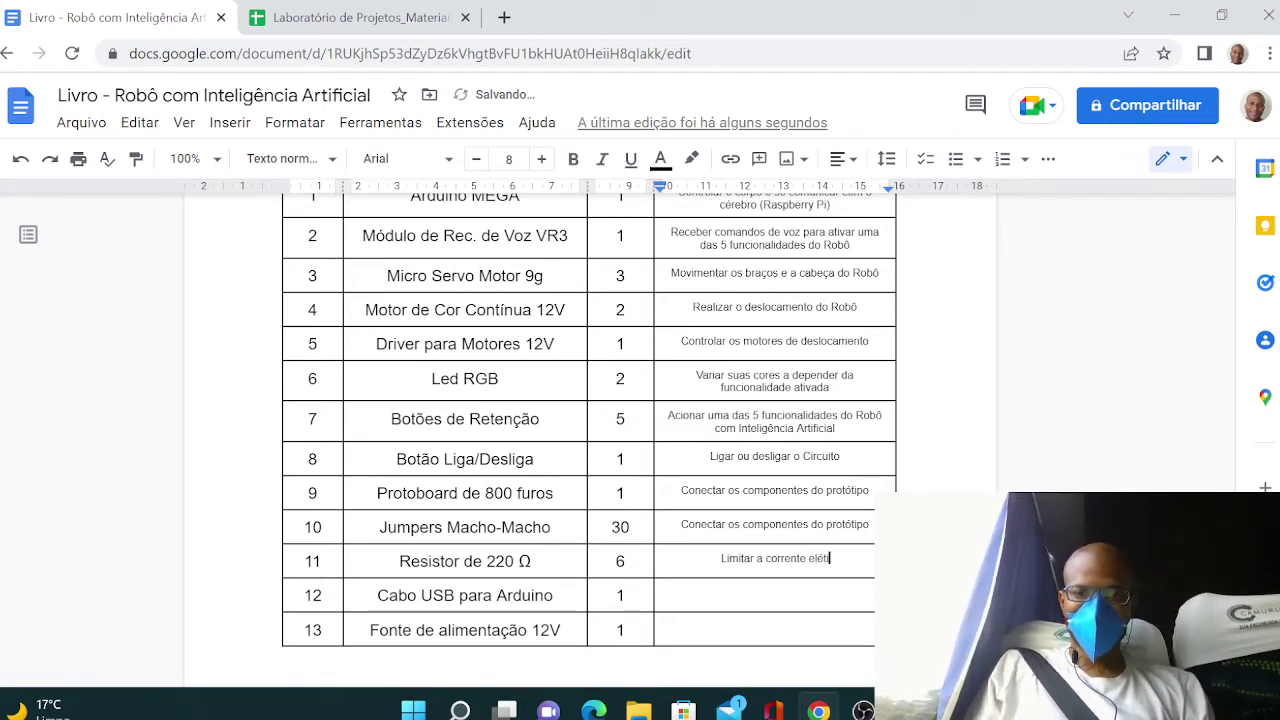
key("BackSpace")
key("BackSpace")
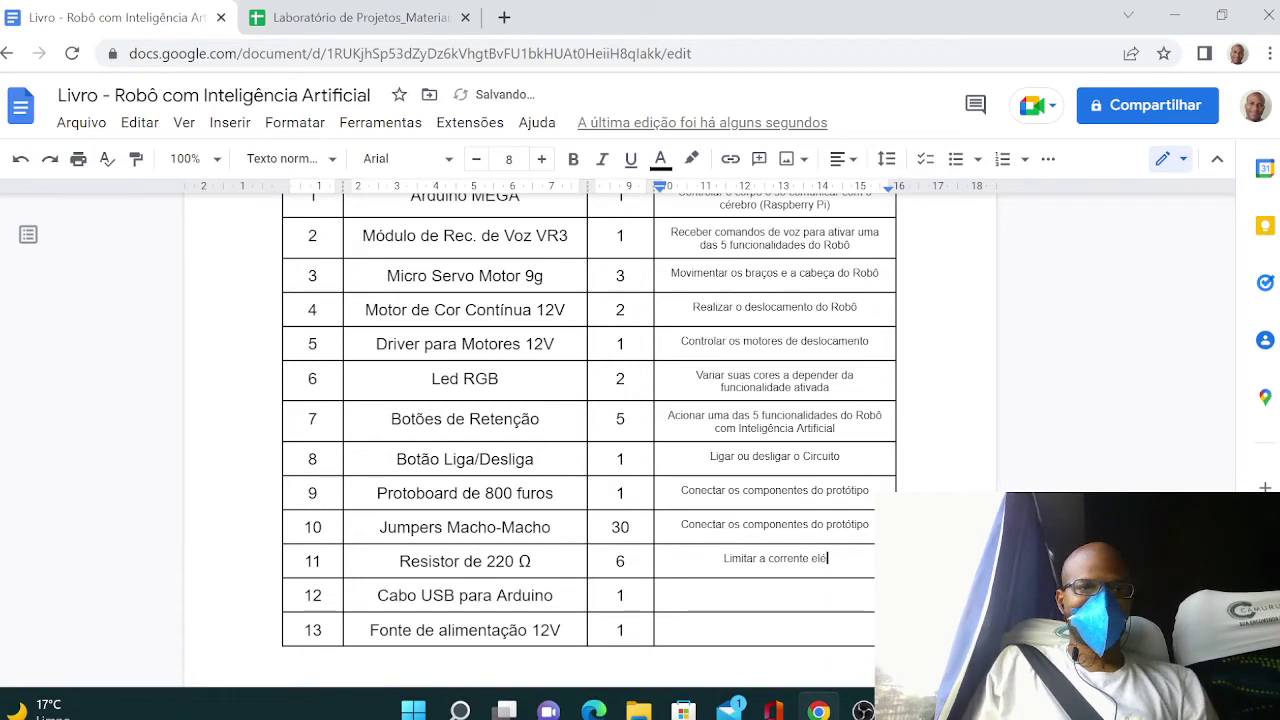
- Enlarge the document view to 150% and, in OBS, move the webcam overlay up so it clears the table's function column
left_click(190, 158)
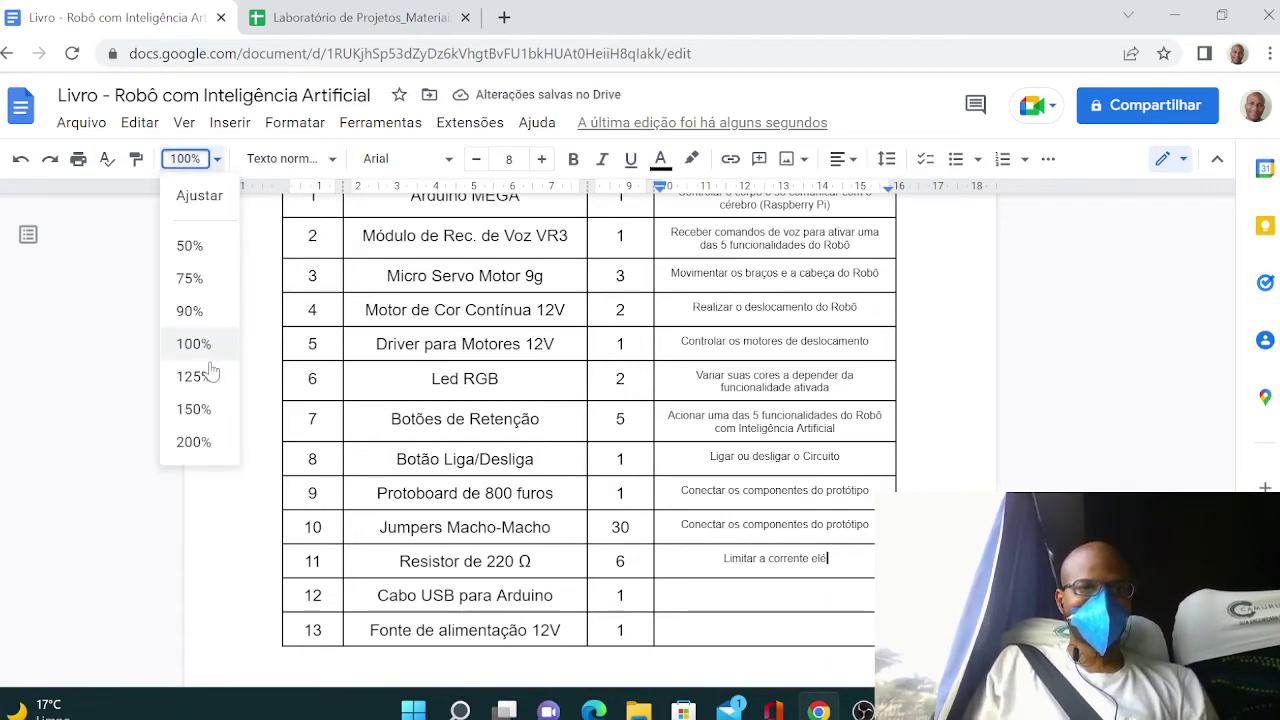
left_click(195, 409)
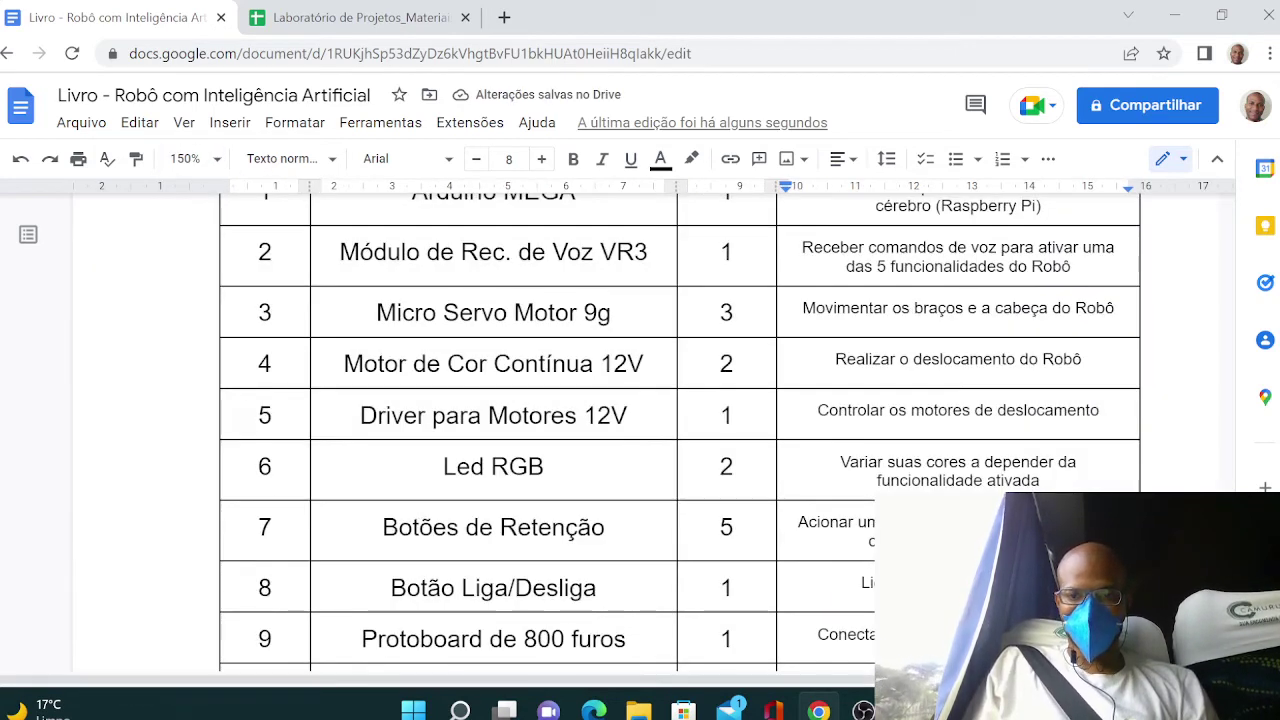
left_click(862, 710)
left_click_drag(895, 397, 896, 128)
key("alt+Tab")
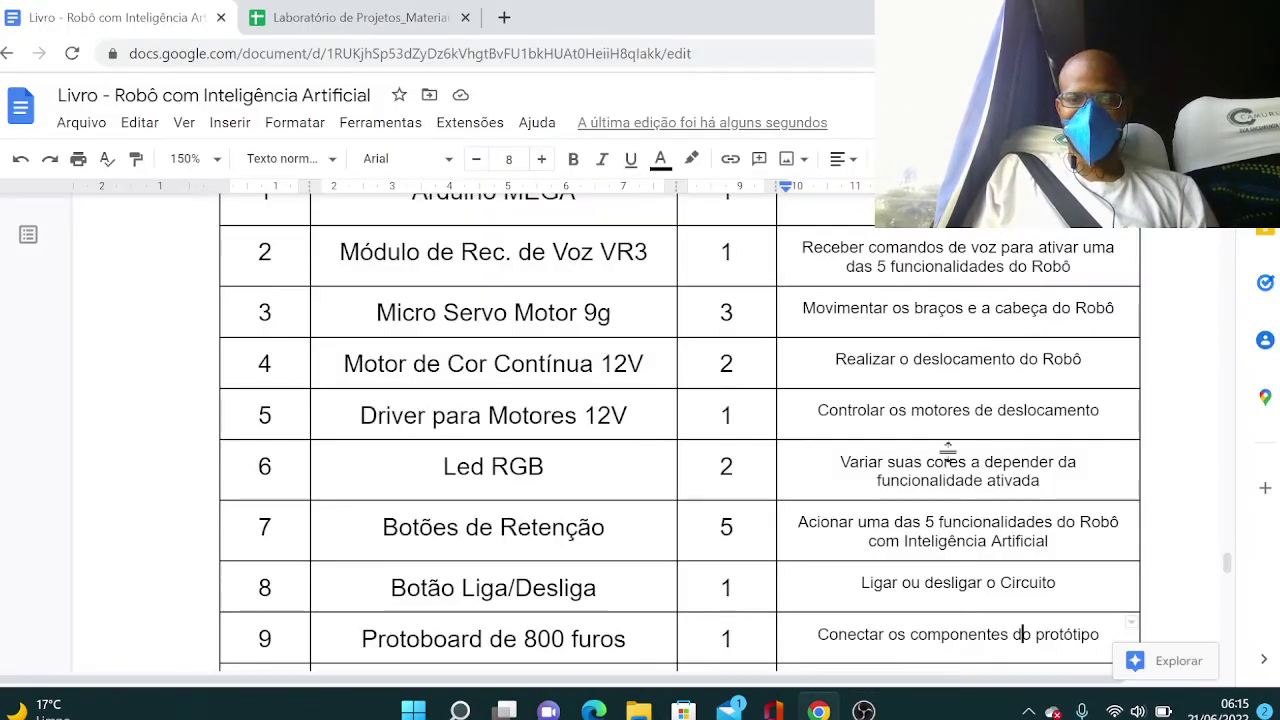
- Complete the function of item 11 so it reads "Limitar a corrente elétrica dos leds RGB"
key("ctrl+End")
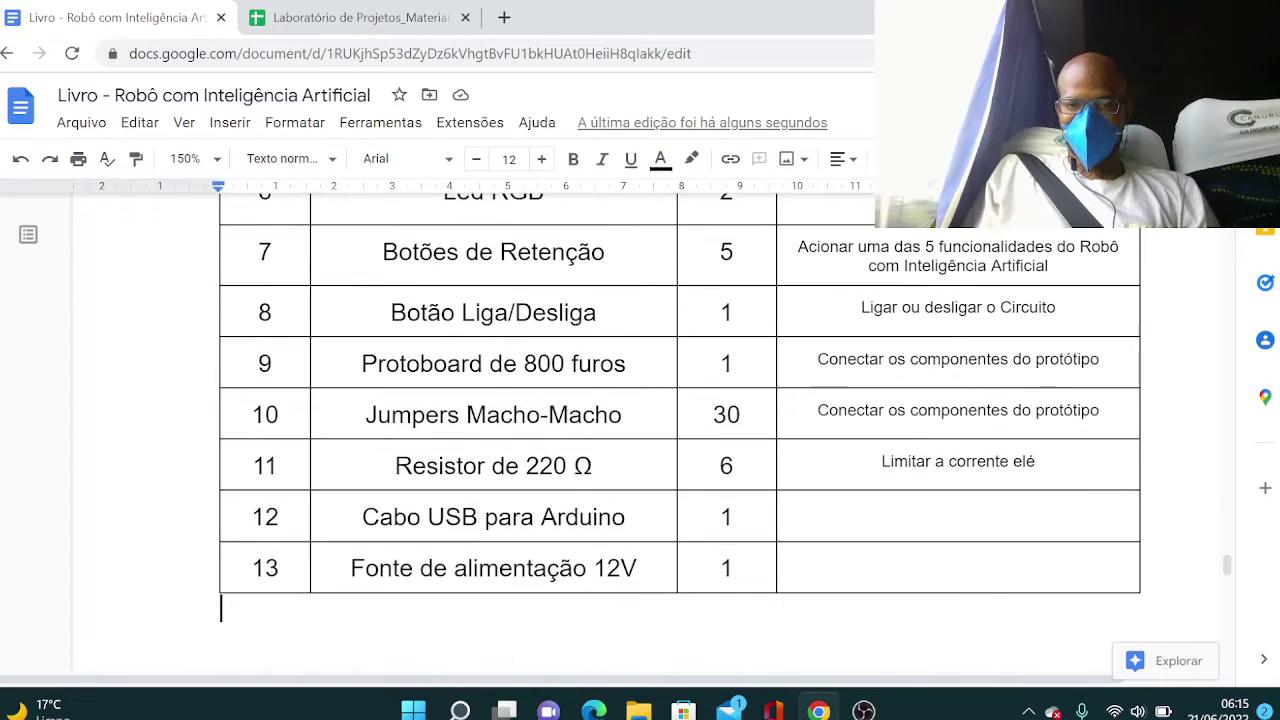
left_click(1036, 461)
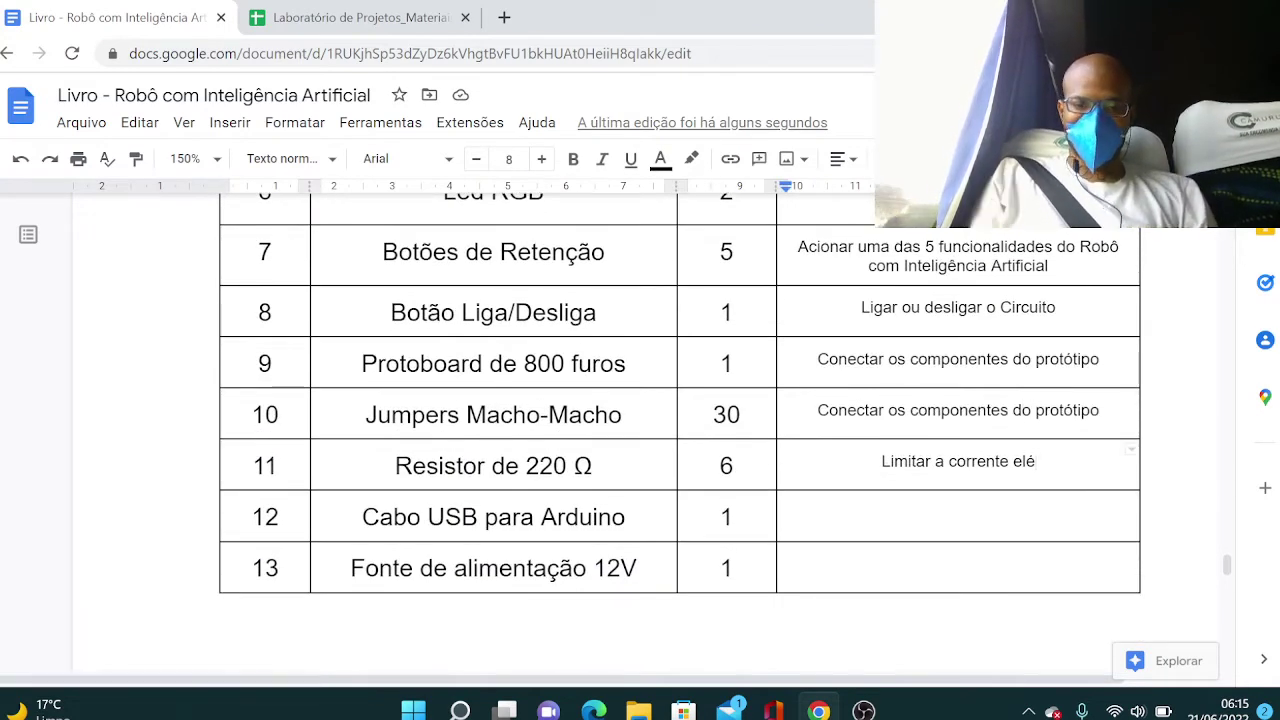
type("trica dos ")
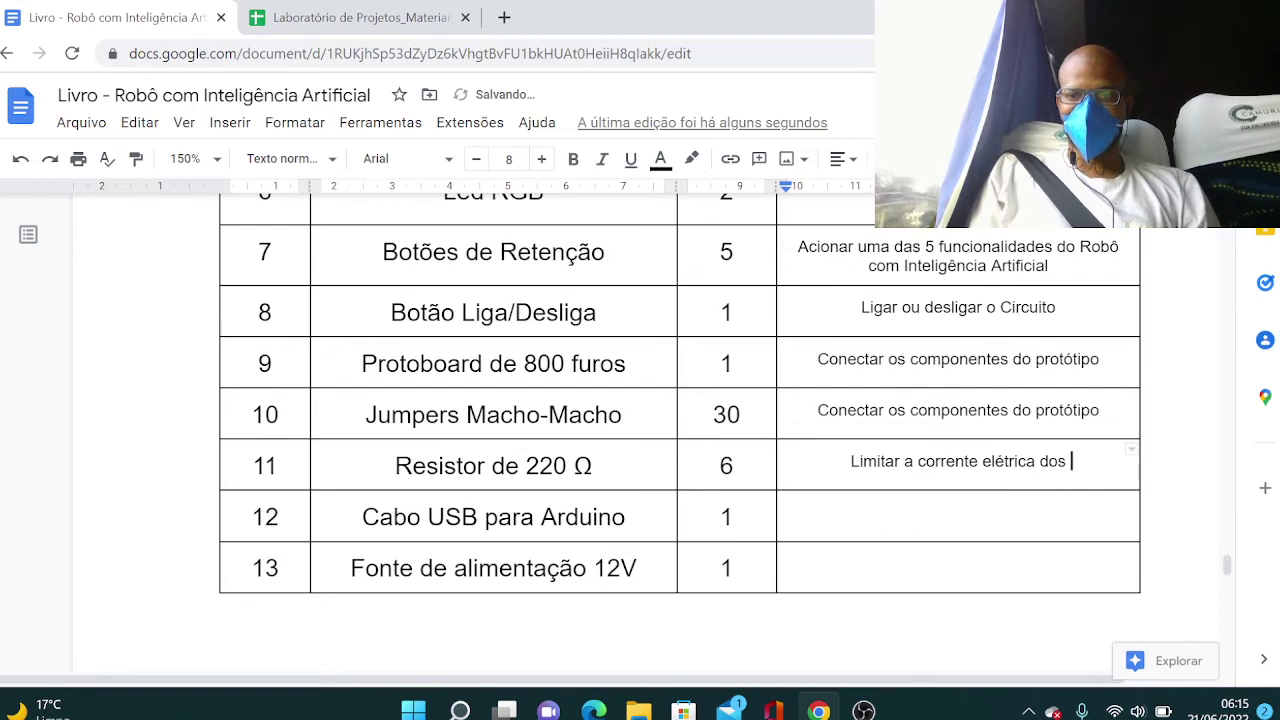
type("leds RGB")
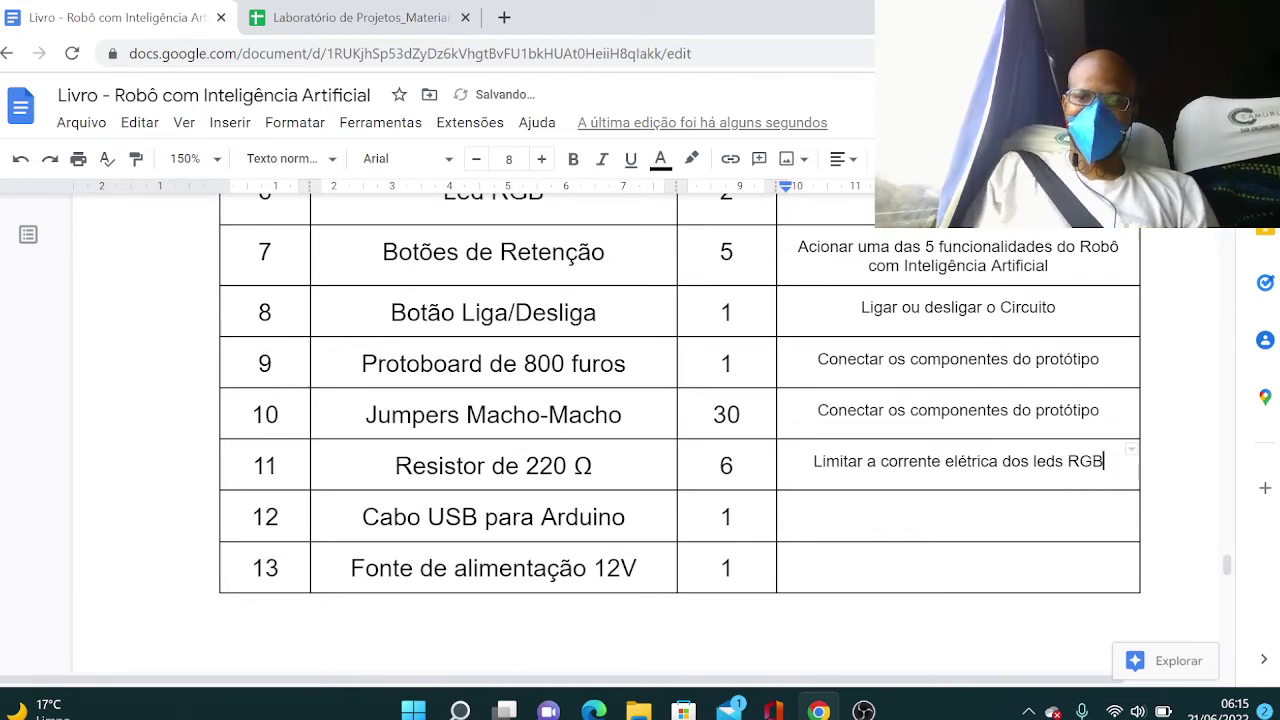
- Fill in the function of item 12, Cabo USB para Arduino, with "Conectar o Arduino ao Computador e energia"
left_click(958, 512)
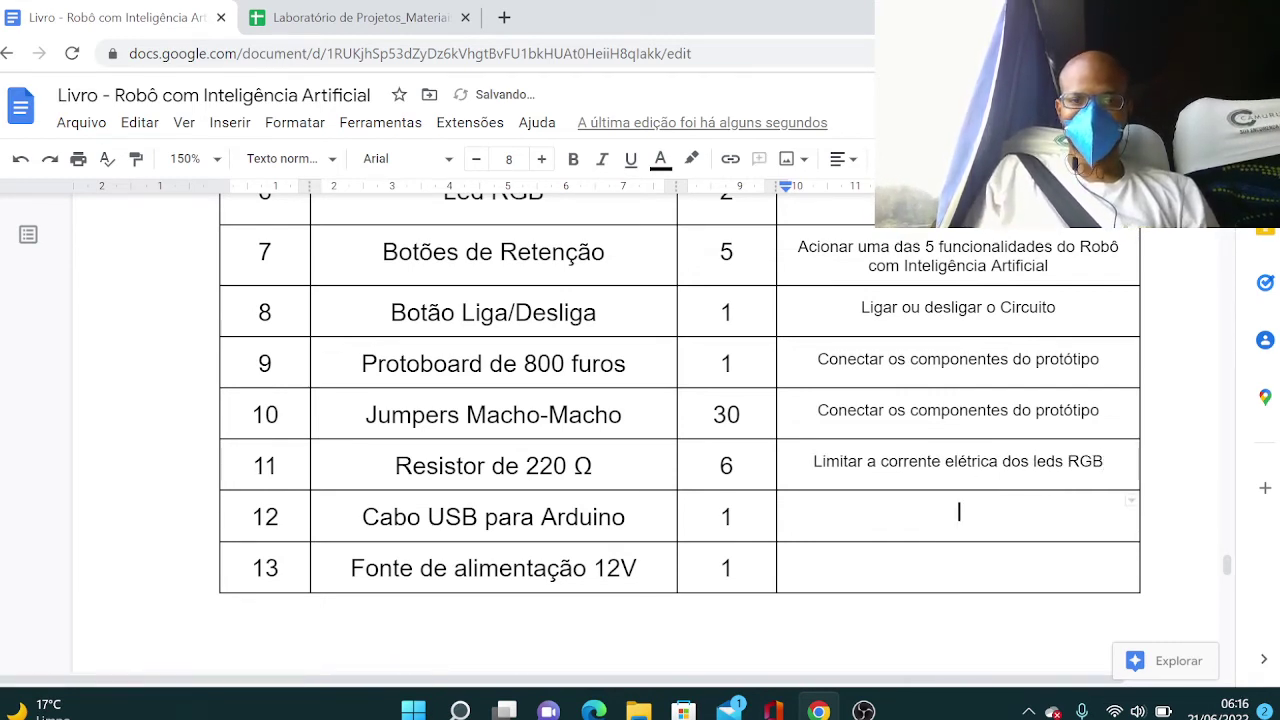
type("Conectar")
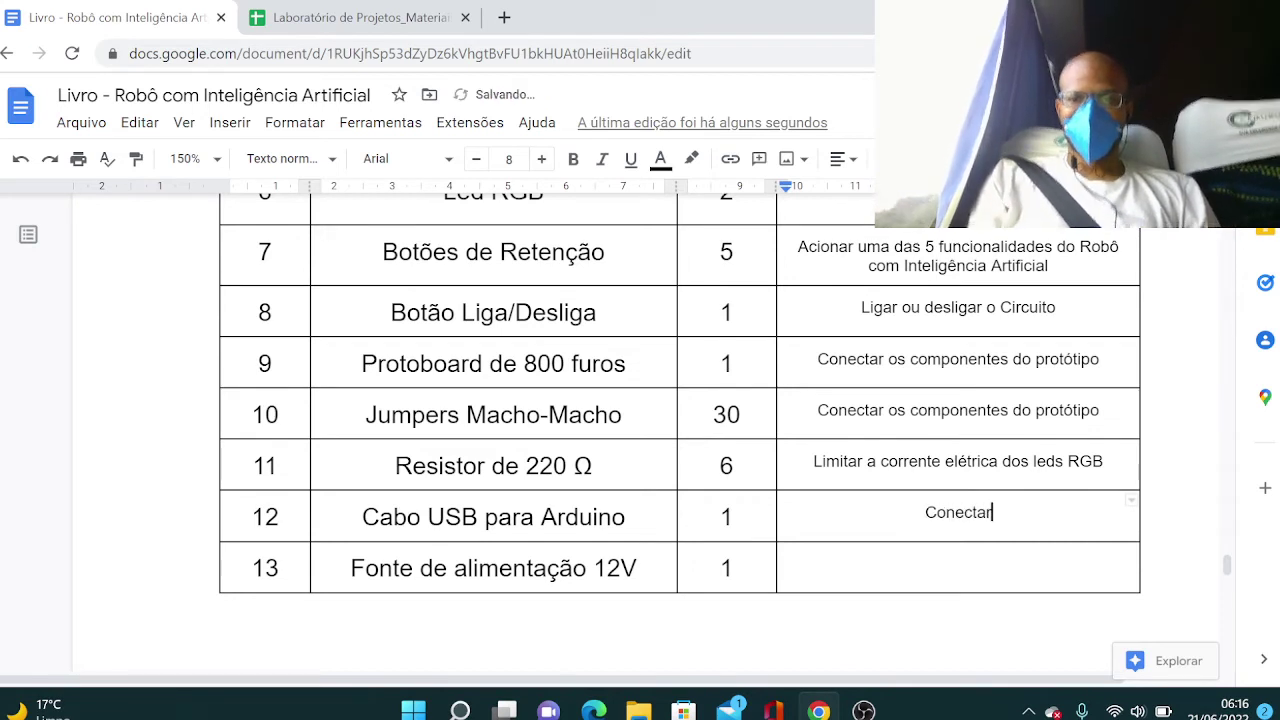
type(" o")
key("BackSpace")
type("Ar")
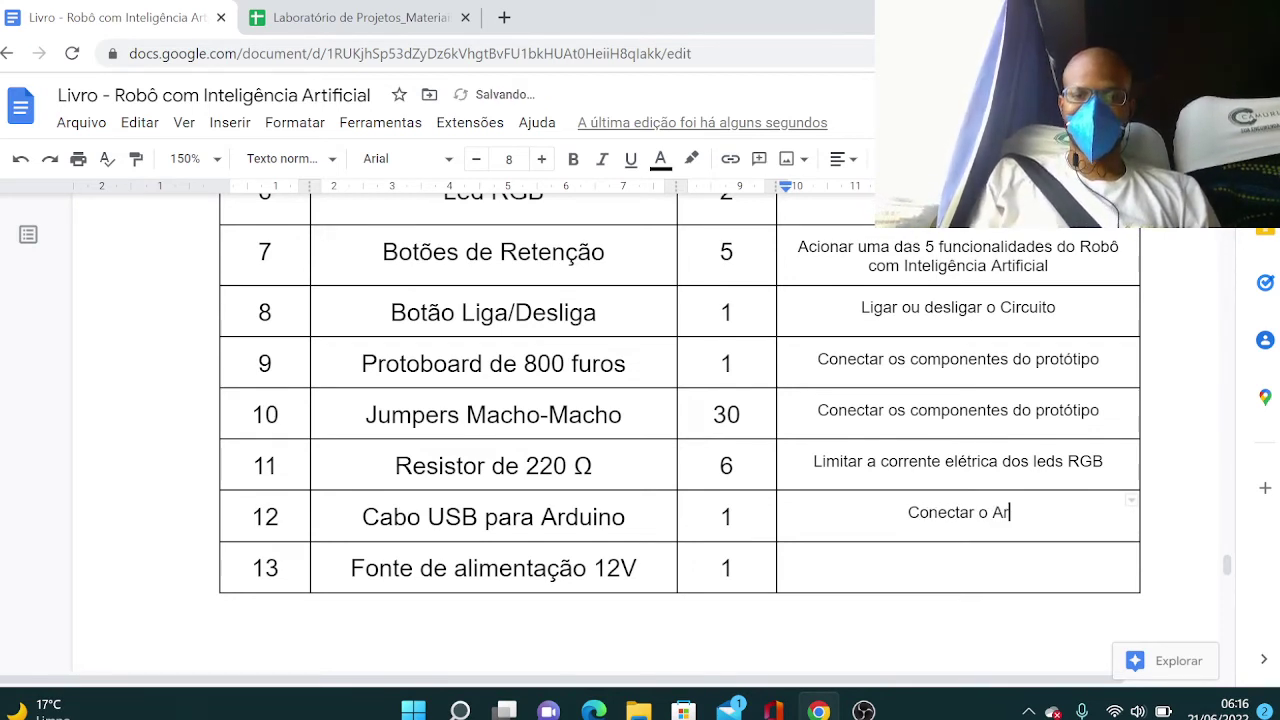
type("duino ao ")
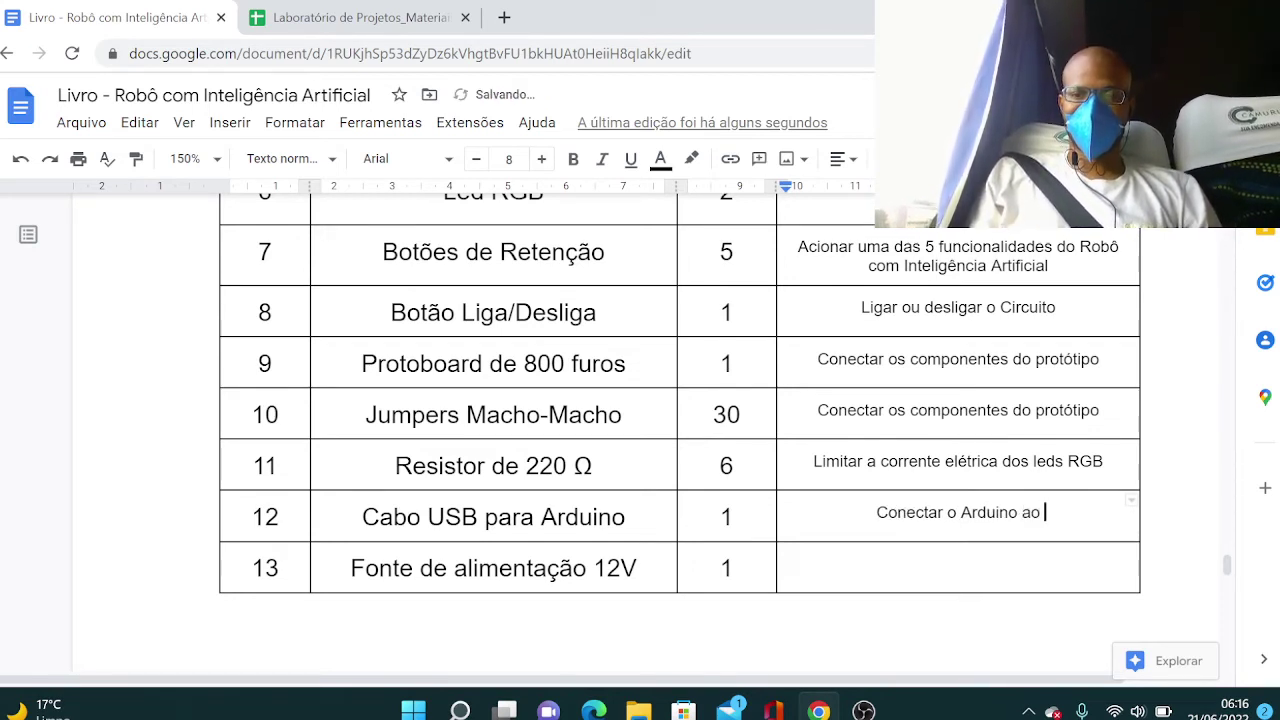
type("Computado")
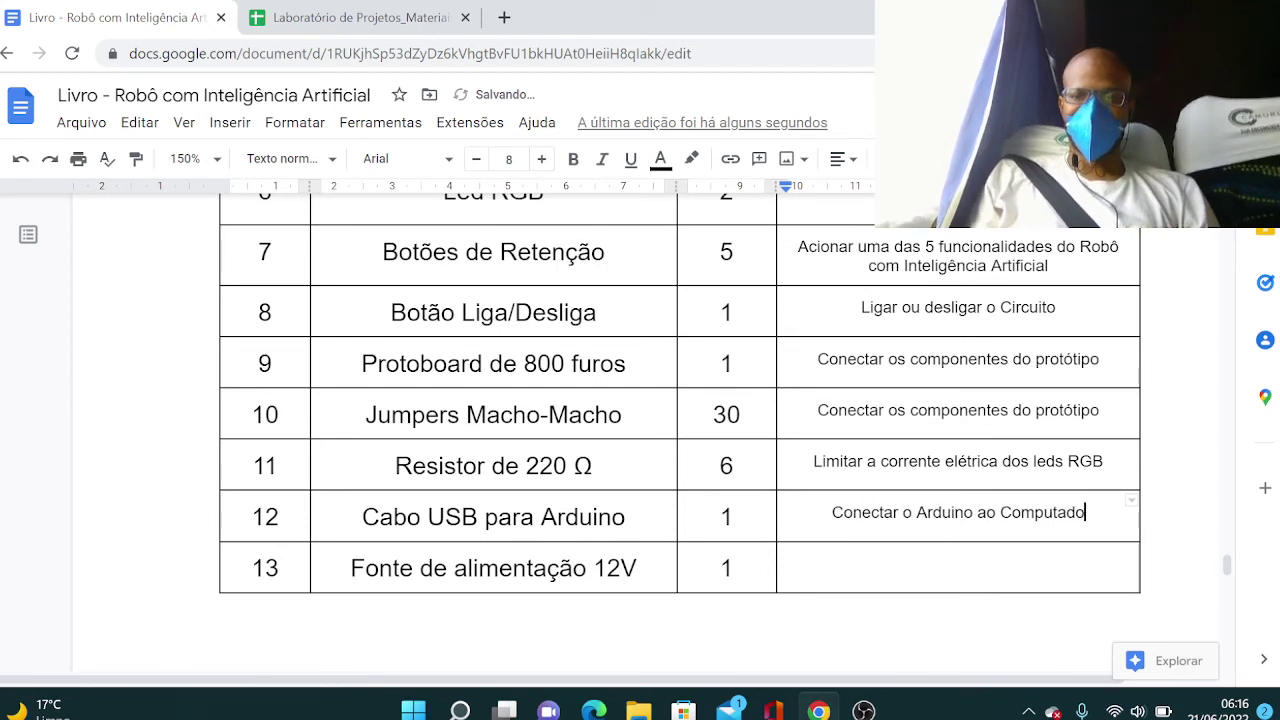
type("r e energia")
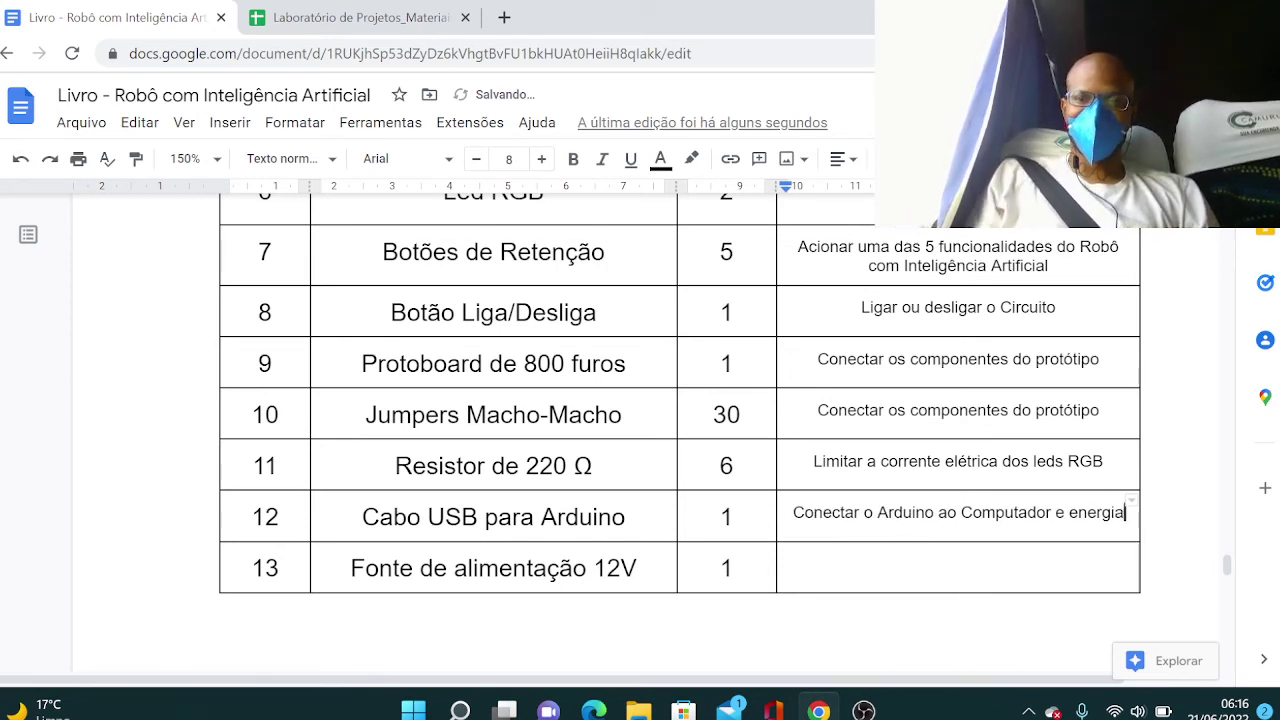
- Fill in the function of item 13, Fonte de alimentação 12V, with "Energizar o robô por completo"
left_click(958, 563)
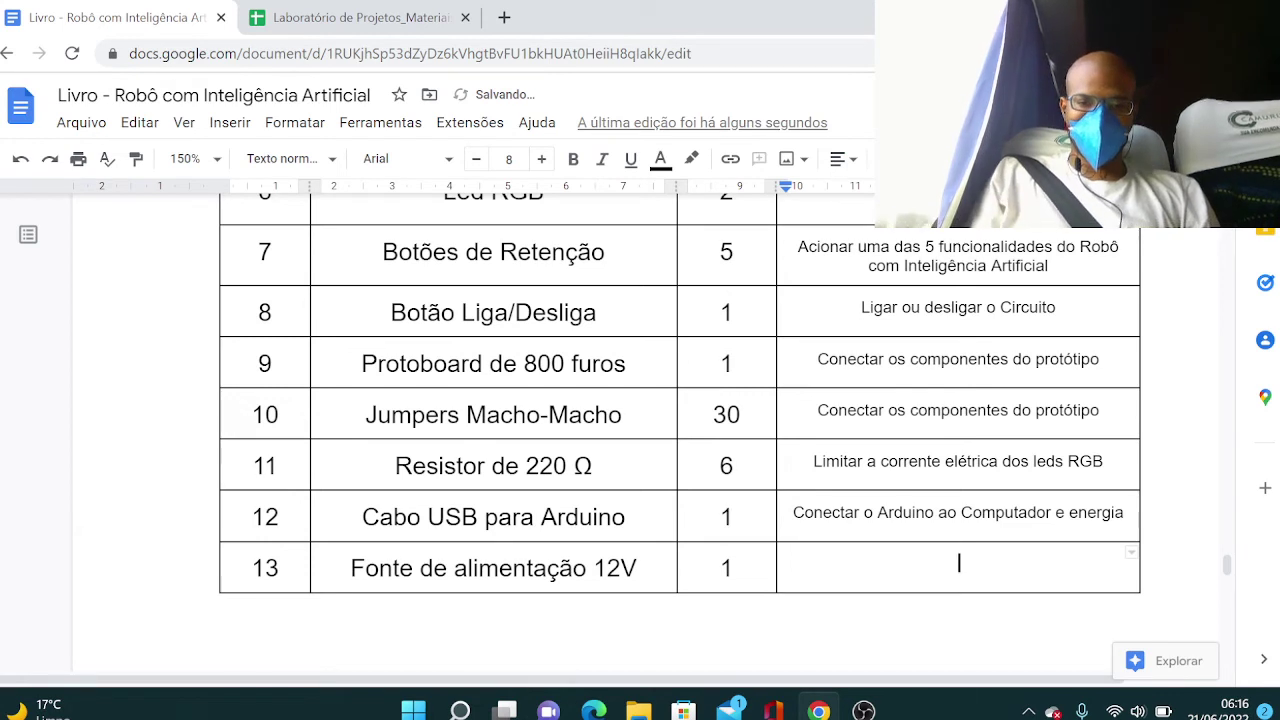
type("Energizar ")
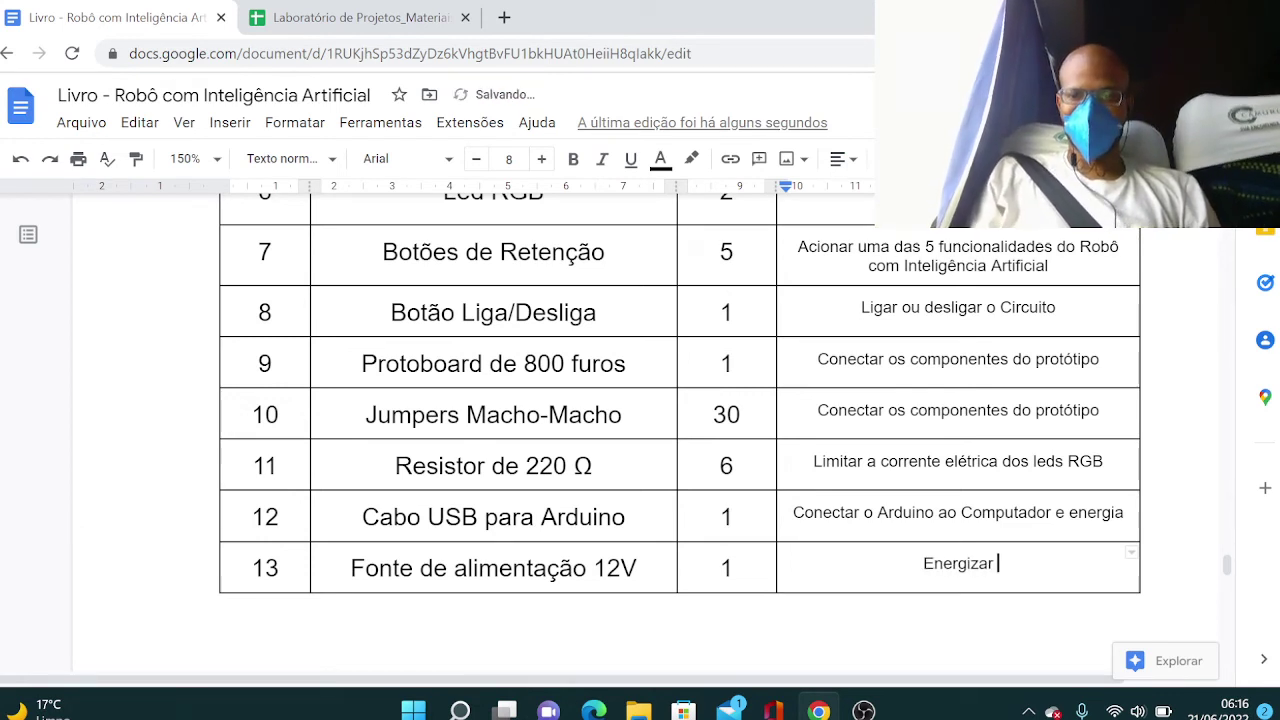
type("o ro")
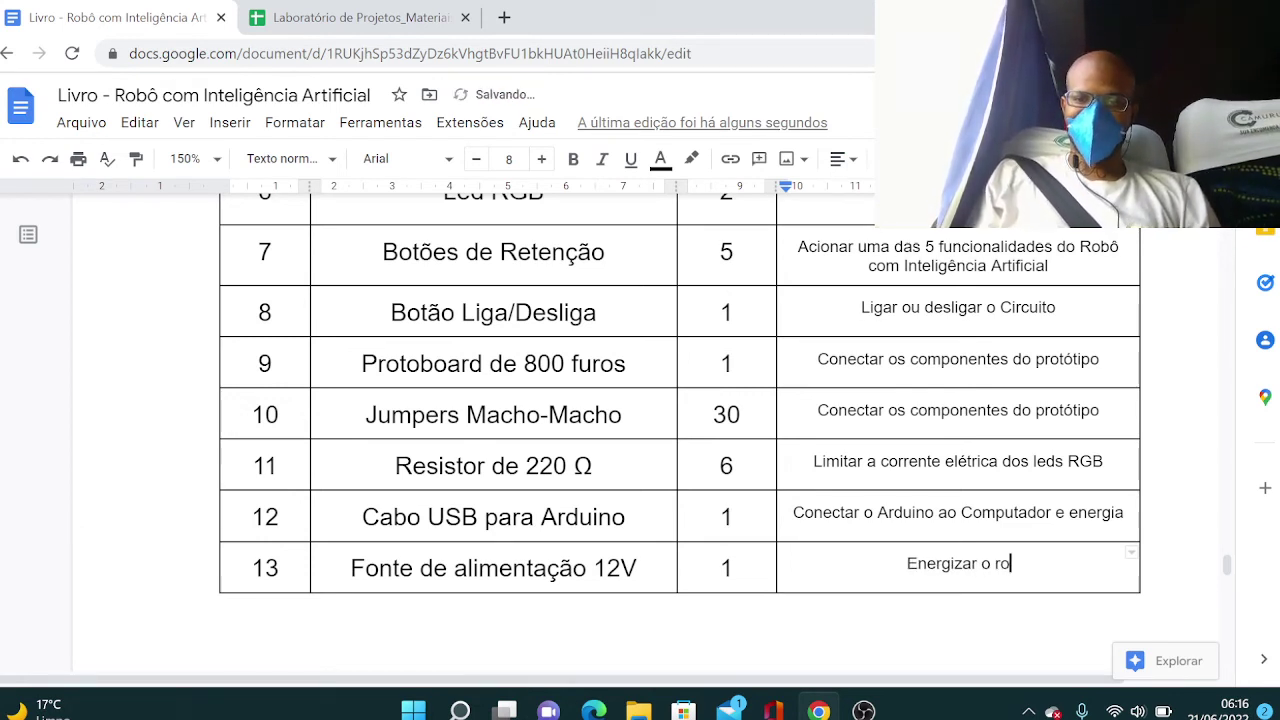
type("bô por com")
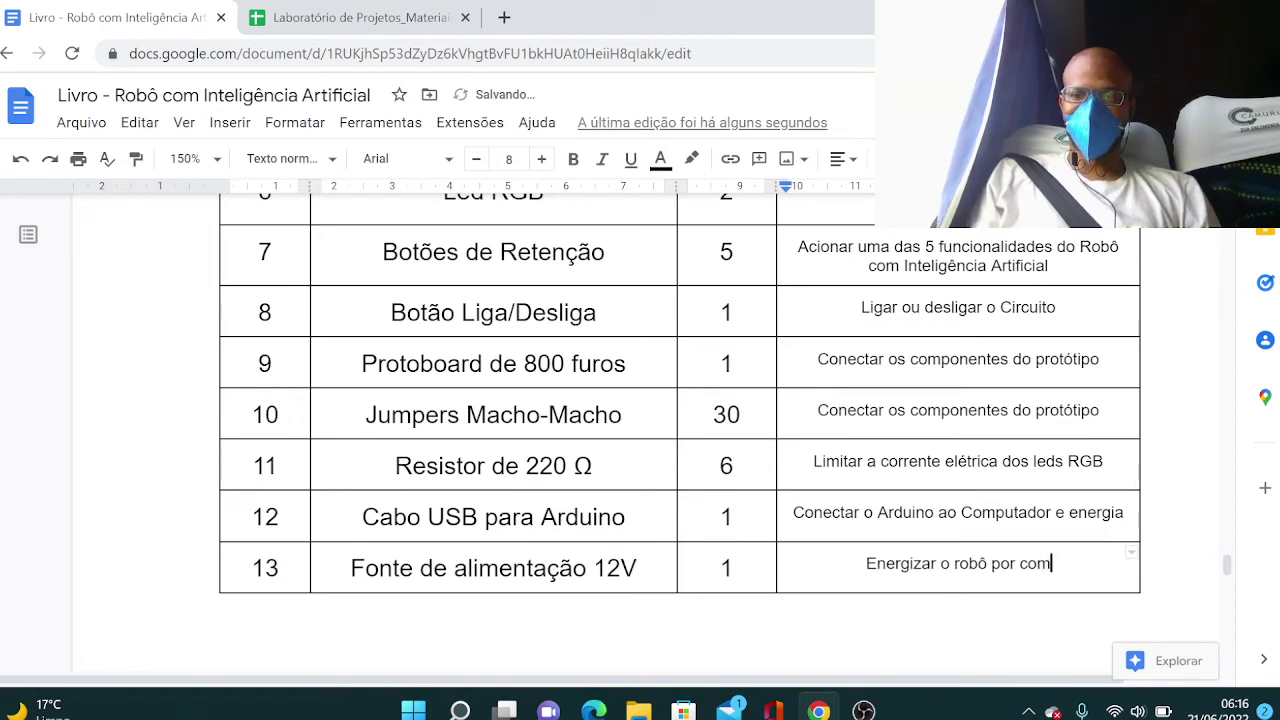
type("pleto")
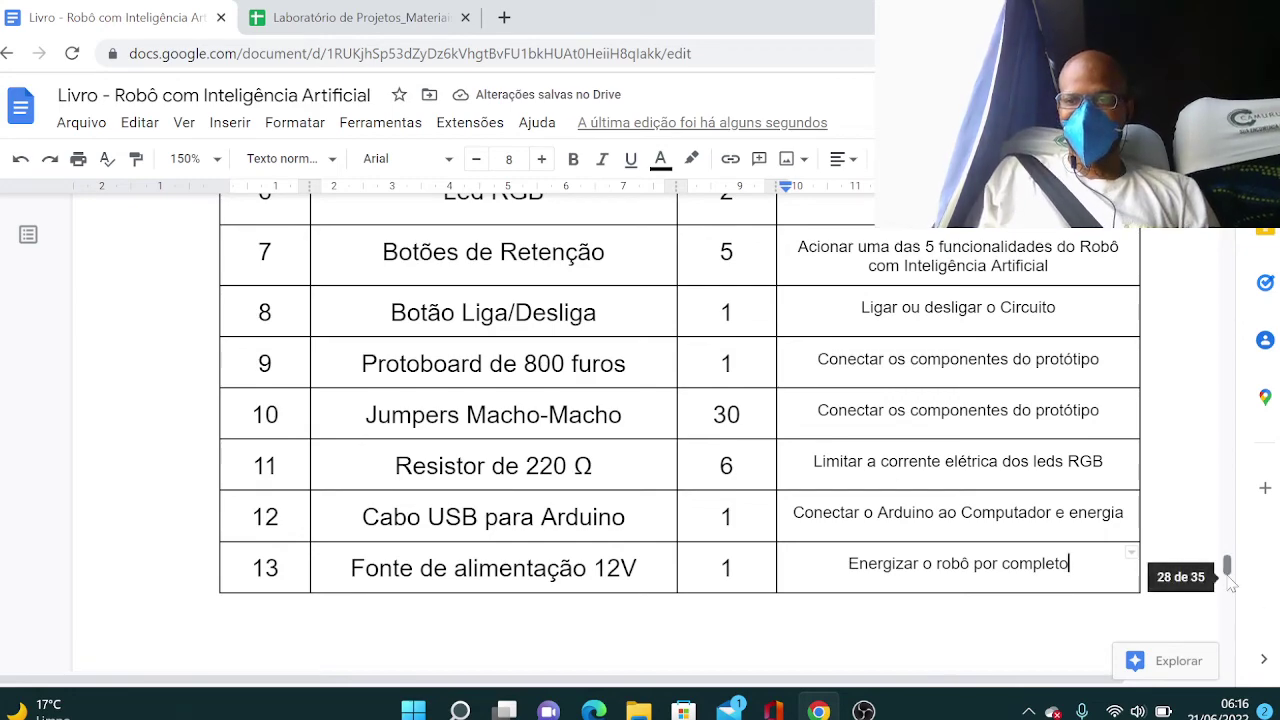
- Italicize the caption "Tabela 1 - Lista de Componentes Eletrônicos do Corpo" above the table
left_click_drag(1230, 583, 1230, 580)
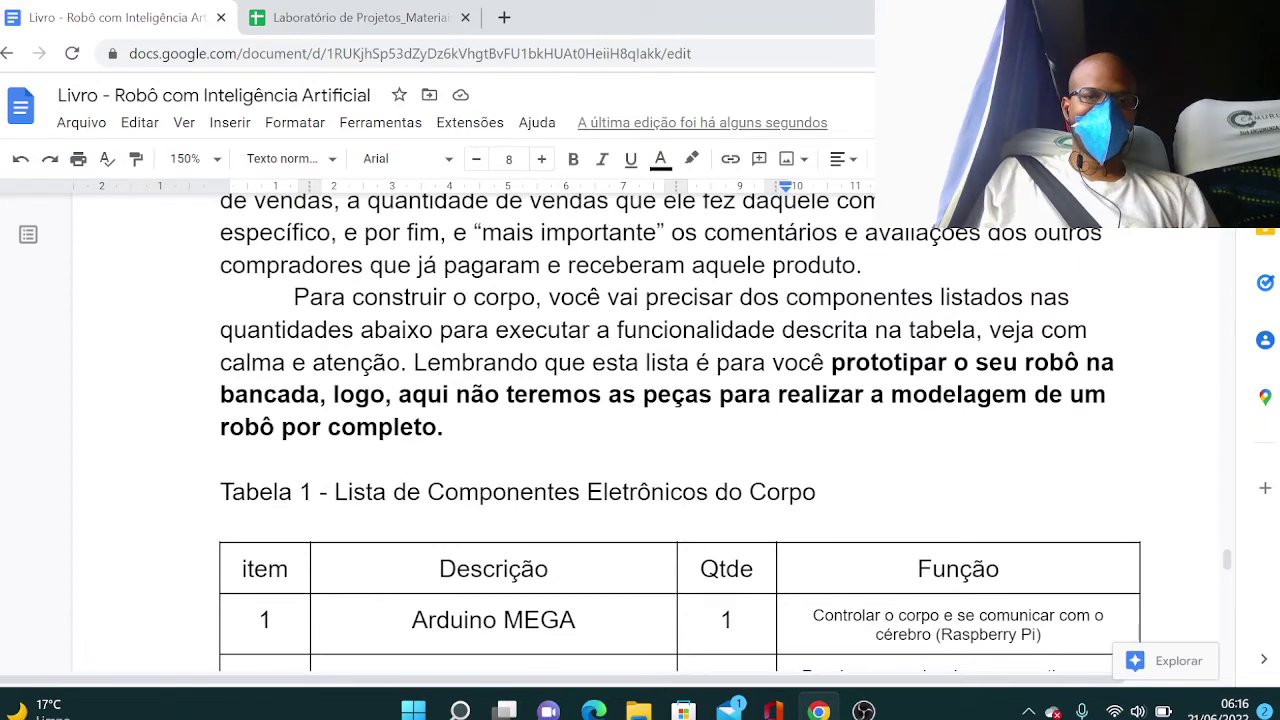
left_click(292, 491)
key("Left")
key("Left")
key("Left")
key("Left")
key("Left")
key("Left")
key("shift+Down")
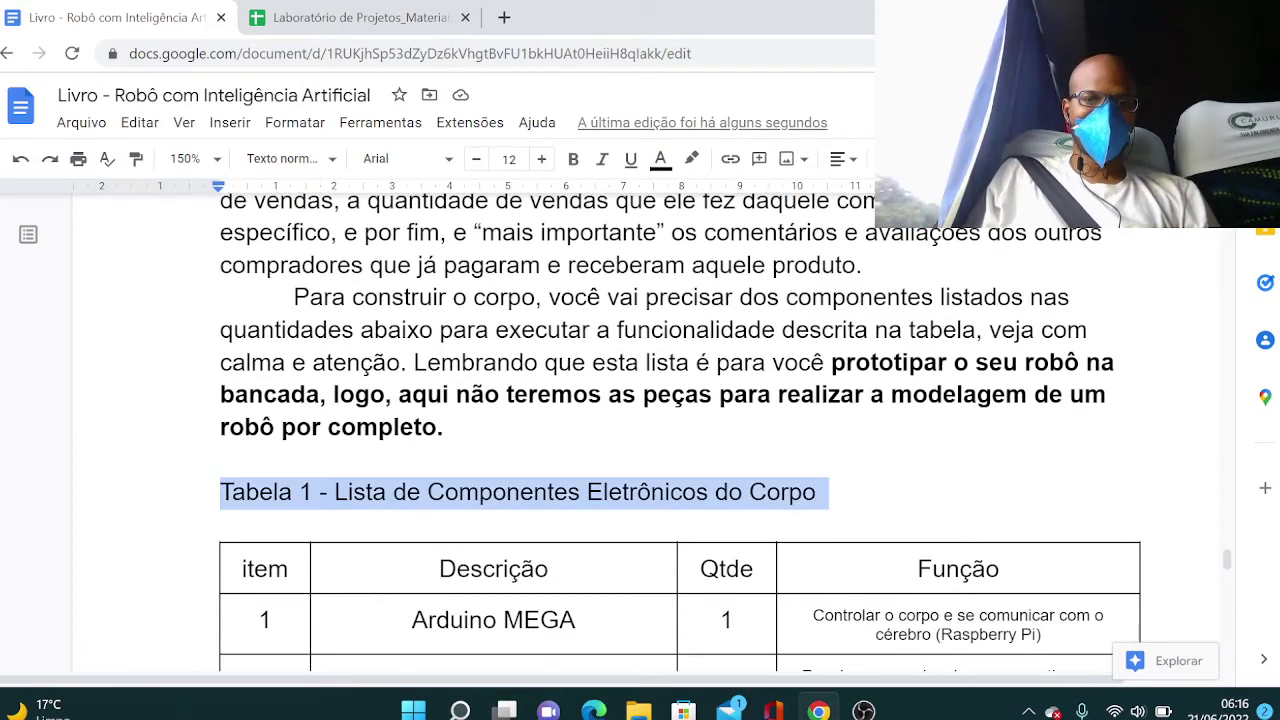
left_click(602, 160)
left_click(294, 522)
key("shift+Down")
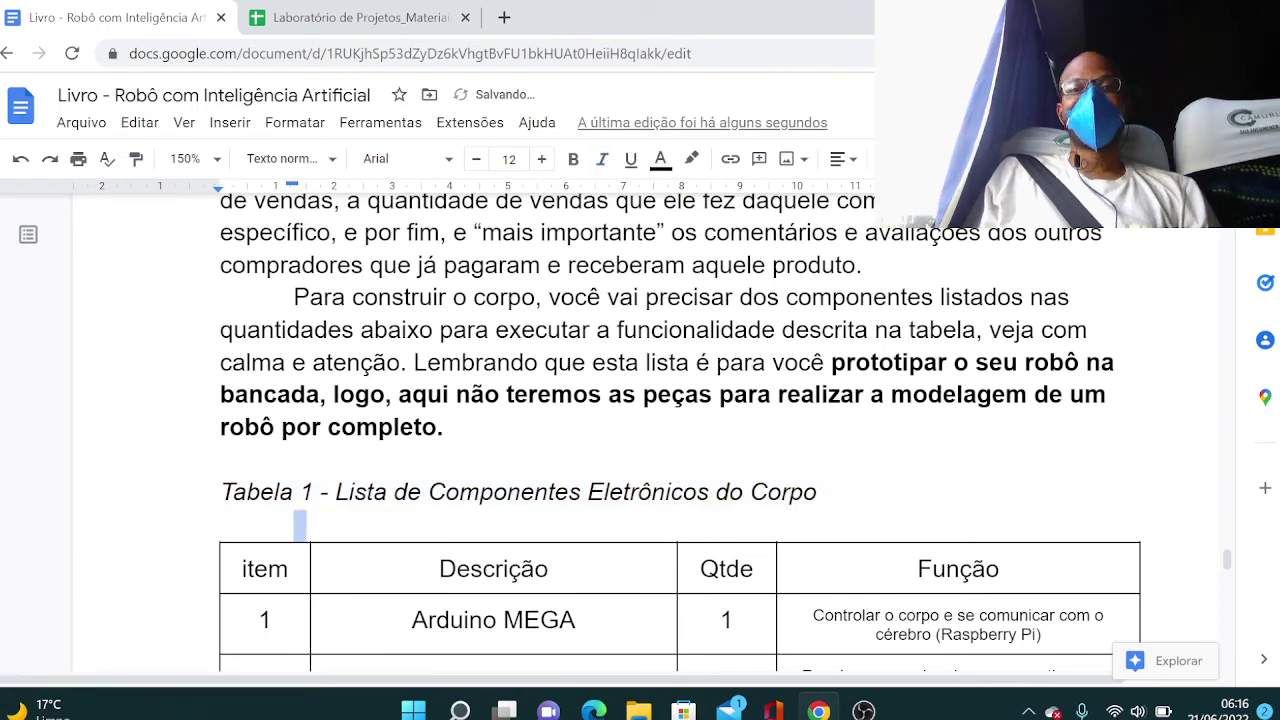
key("Left")
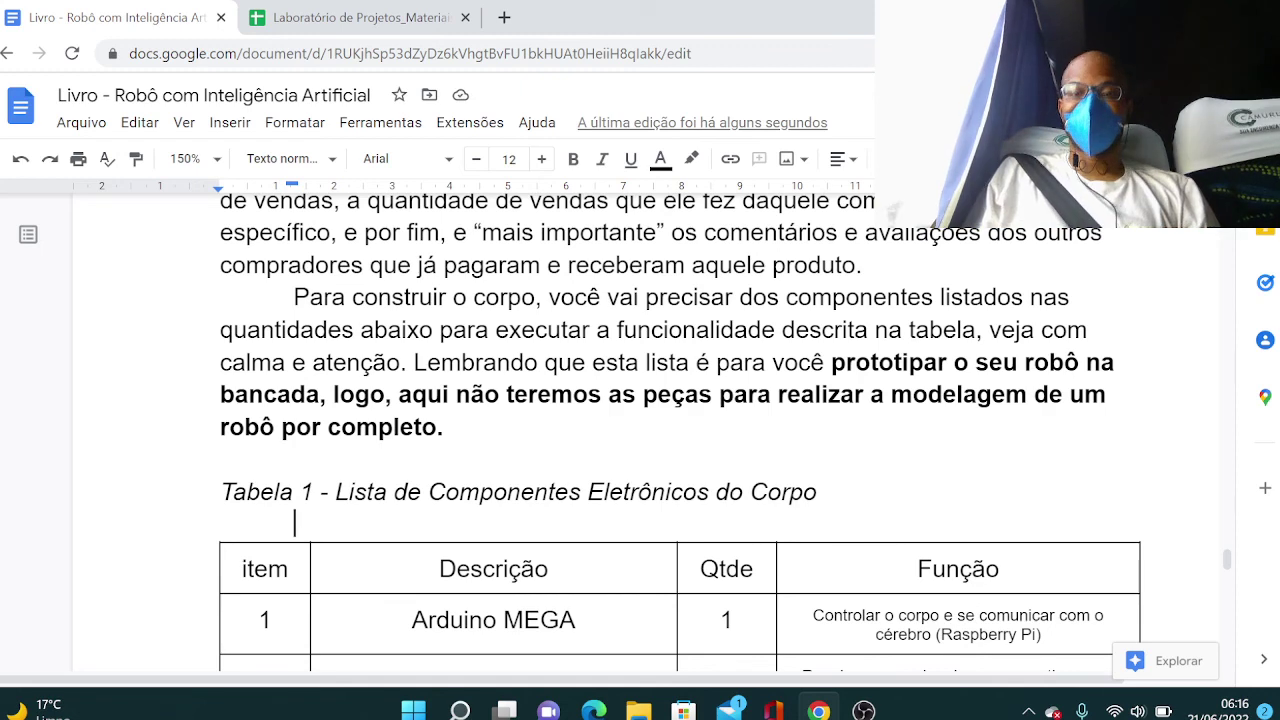
- Switch from the document to the OBS window
left_click(863, 711)
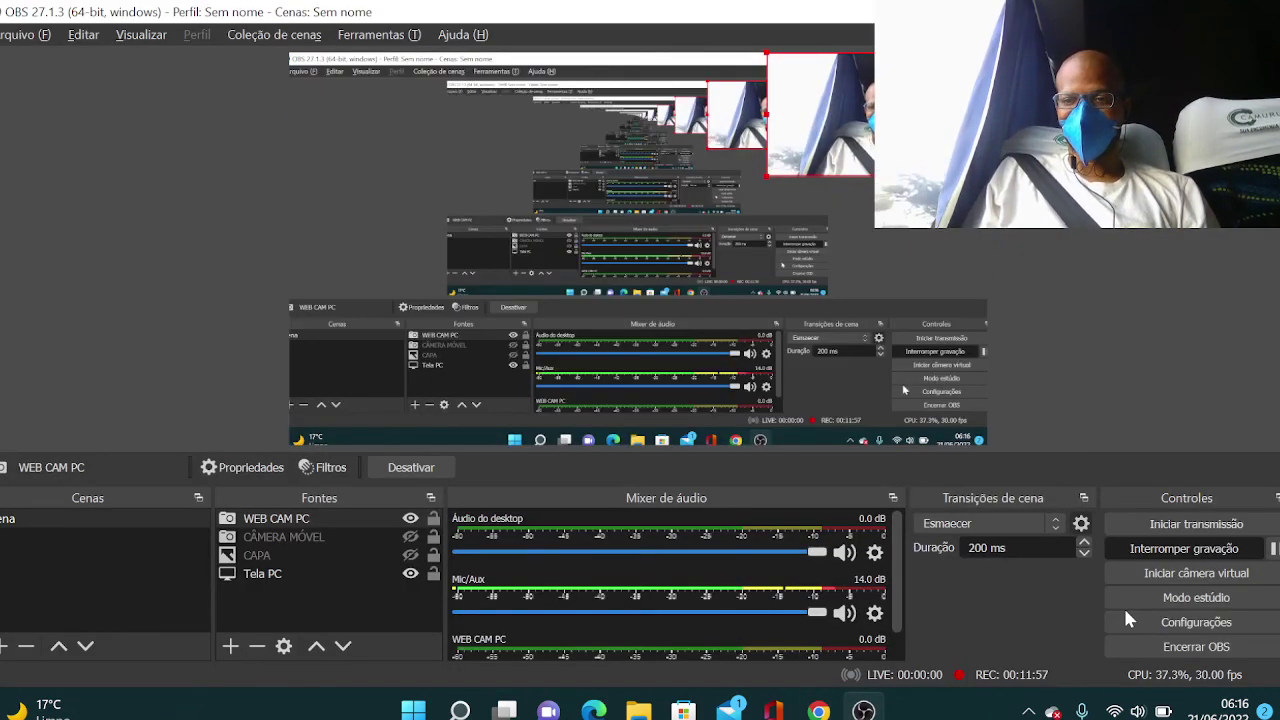